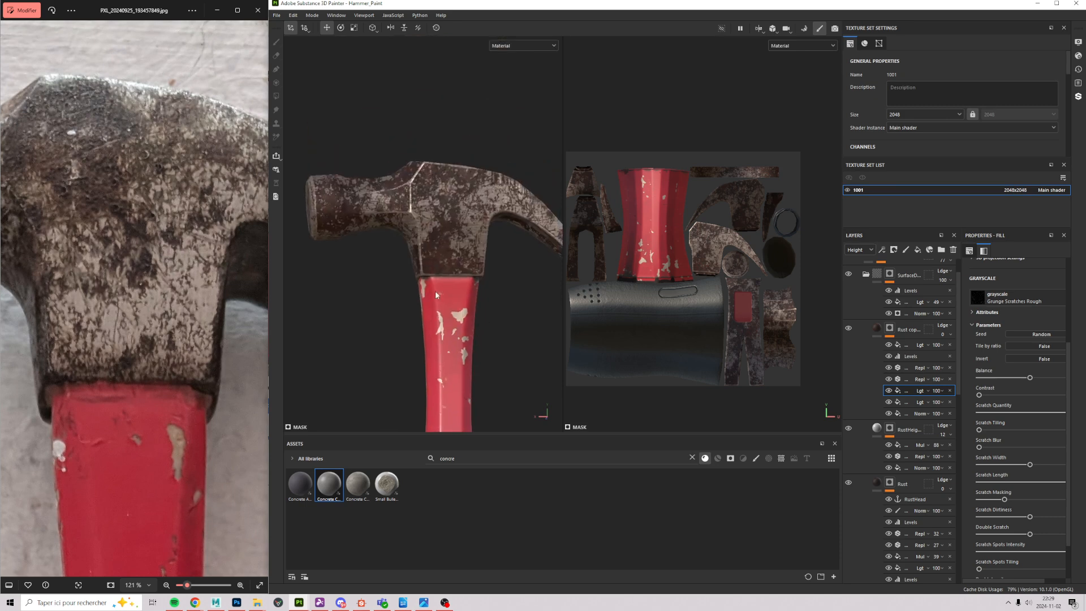
Step: Zoom in close on the hammer head's cheek, then pull back to see head and red handle
scroll(383, 207, up, 6)
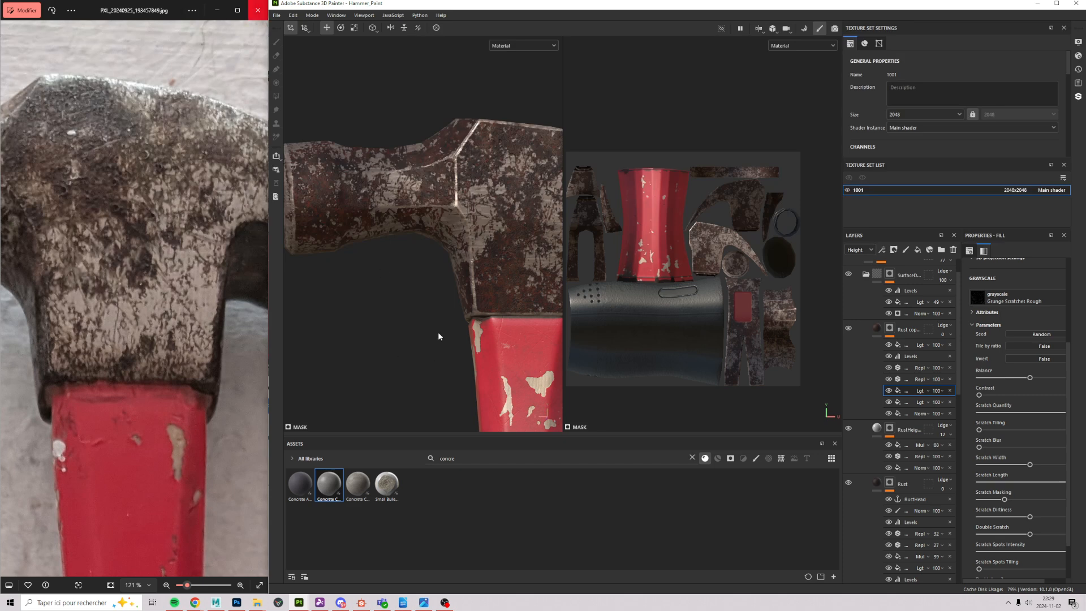
alt+drag(475, 259, 514, 284)
alt+right_drag(513, 283, 355, 340)
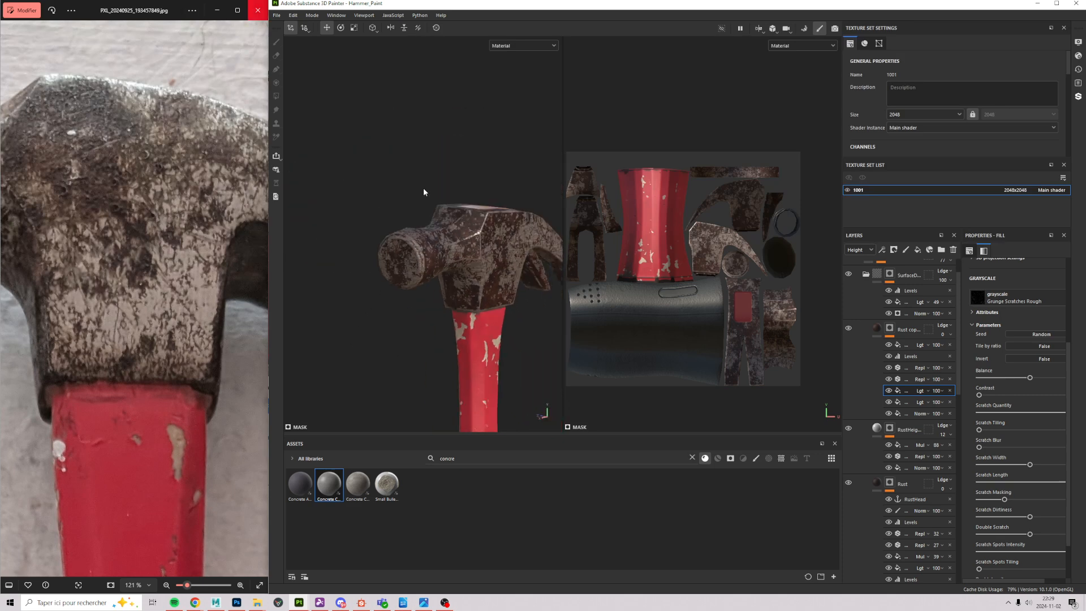
alt+drag(424, 191, 428, 256)
alt+right_drag(428, 256, 526, 232)
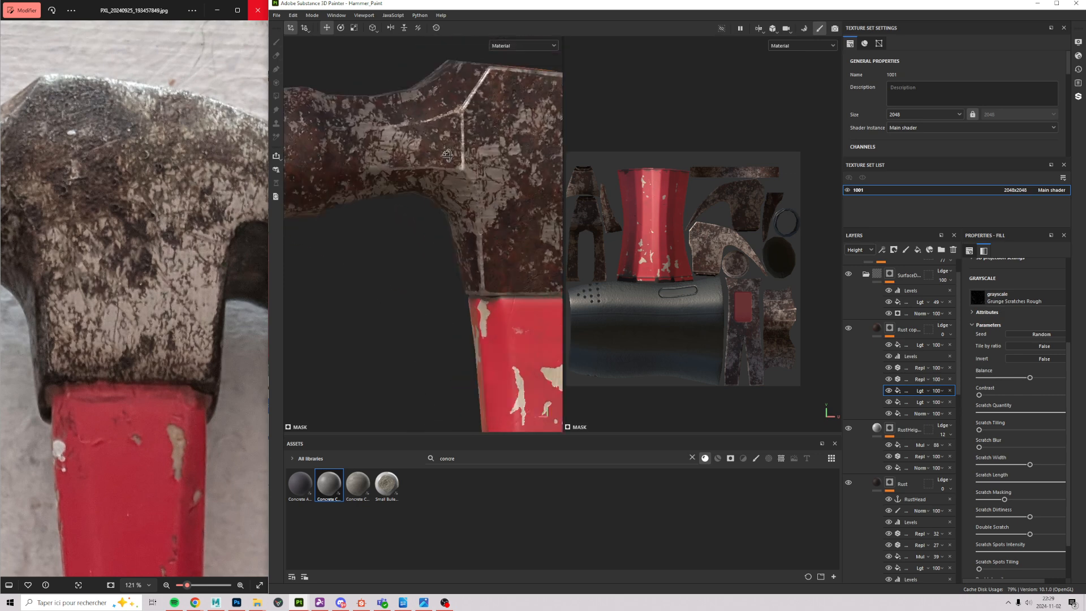
alt+drag(526, 232, 517, 202)
alt+middle_drag(517, 202, 437, 265)
alt+right_drag(437, 265, 413, 96)
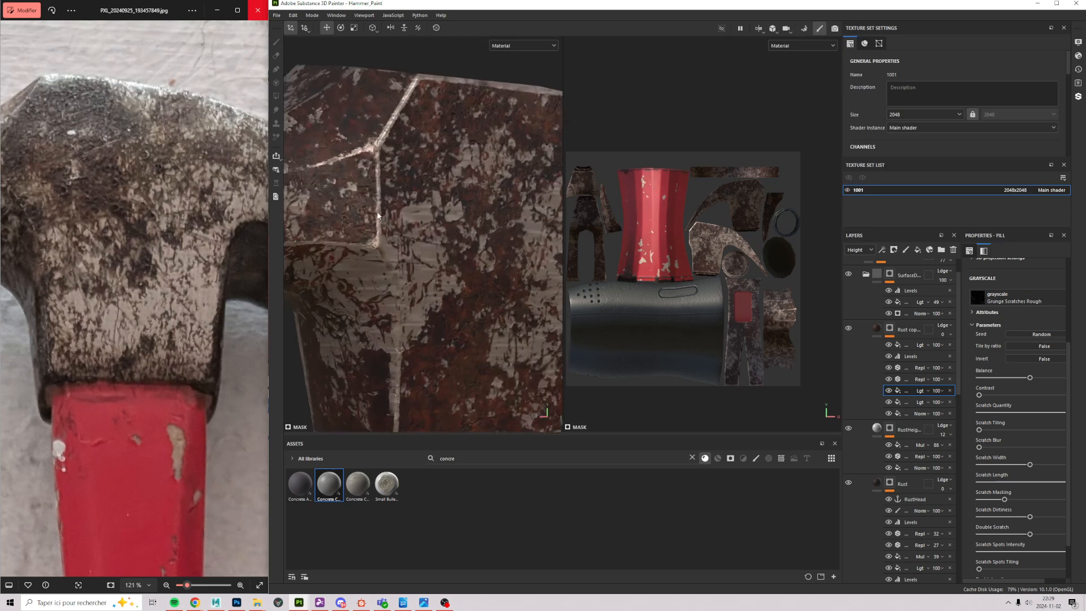
alt+middle_drag(372, 247, 378, 133)
alt+right_drag(378, 133, 432, 218)
alt+drag(431, 218, 389, 234)
alt+right_drag(389, 234, 451, 284)
alt+drag(452, 284, 400, 304)
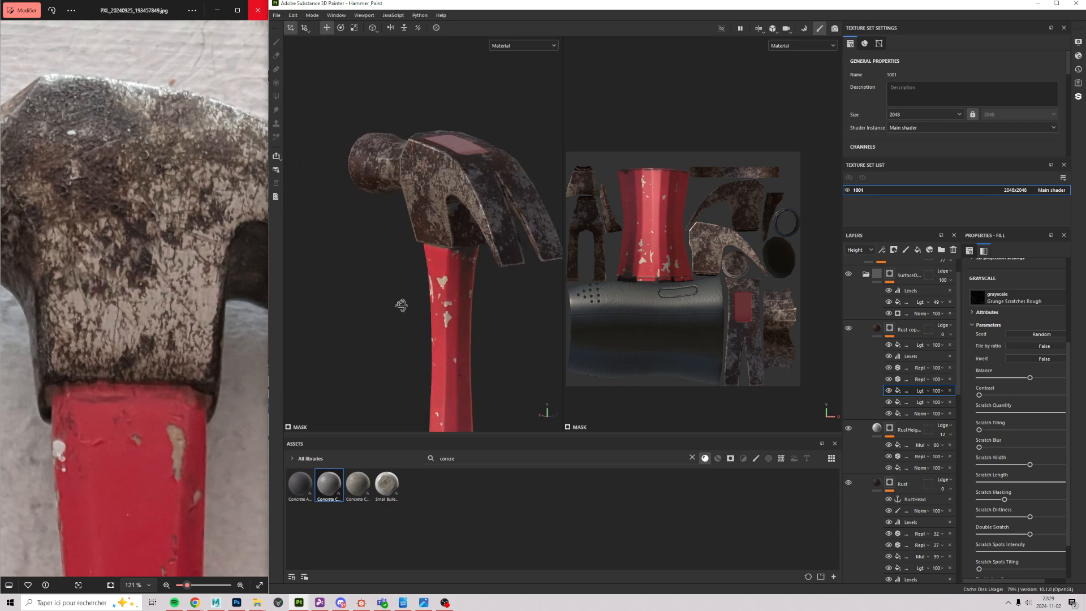
Step: Bring the reference photo's claw area into view and orbit to the head's red top face
drag(136, 209, 243, 216)
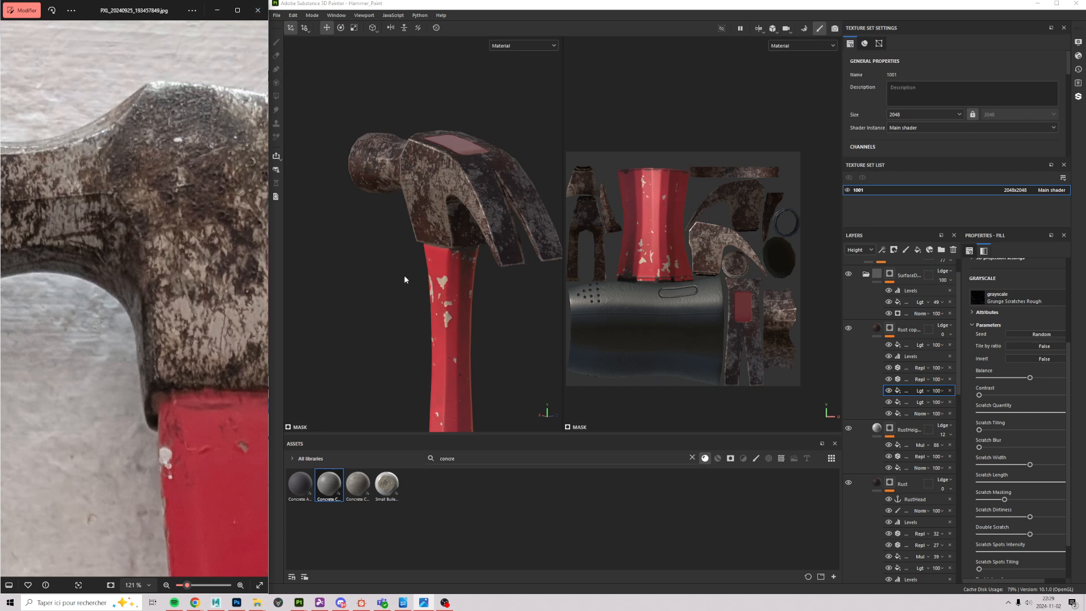
alt+drag(438, 275, 538, 254)
alt+right_drag(538, 255, 483, 247)
mouse_move(482, 247)
alt+mouse_down()
mouse_move(480, 328)
mouse_move(489, 319)
mouse_move(439, 209)
alt+mouse_up()
alt+right_drag(406, 258, 429, 199)
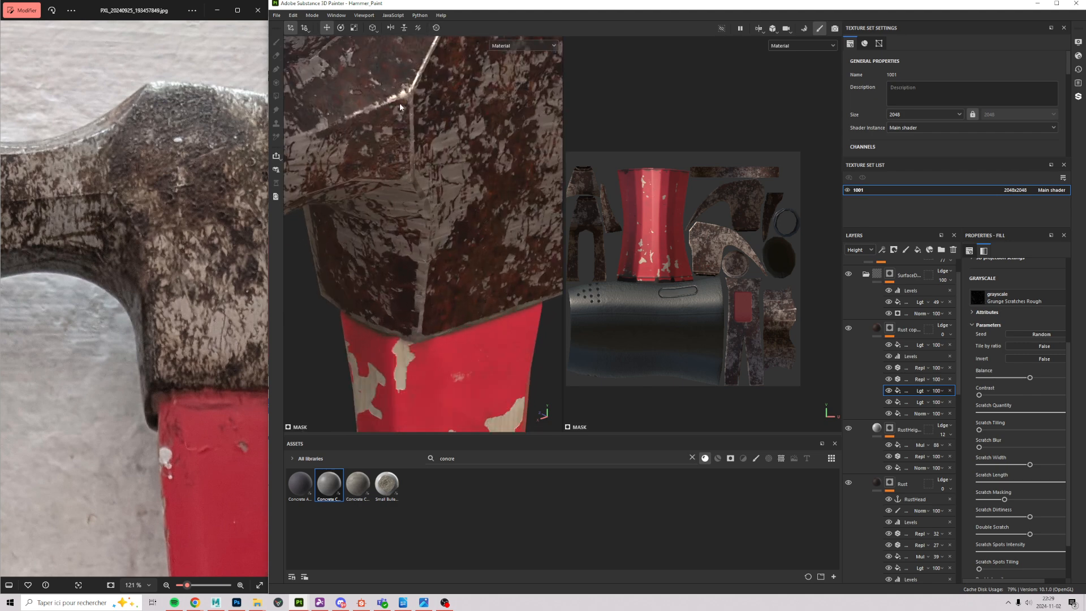
alt+drag(433, 179, 225, 275)
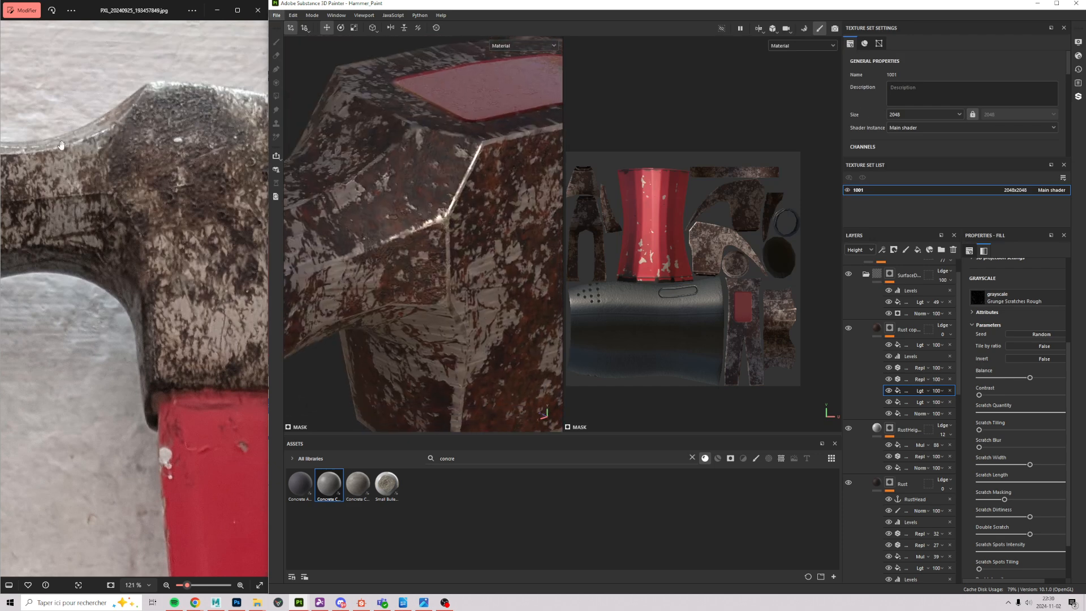
alt+drag(410, 272, 490, 308)
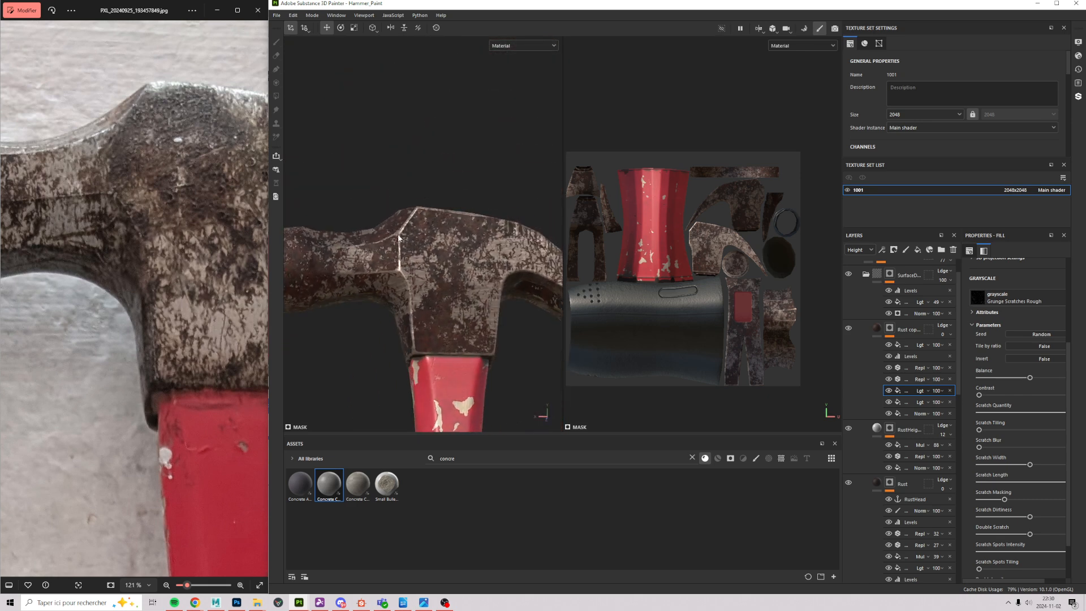
scroll(940, 281, up, 1)
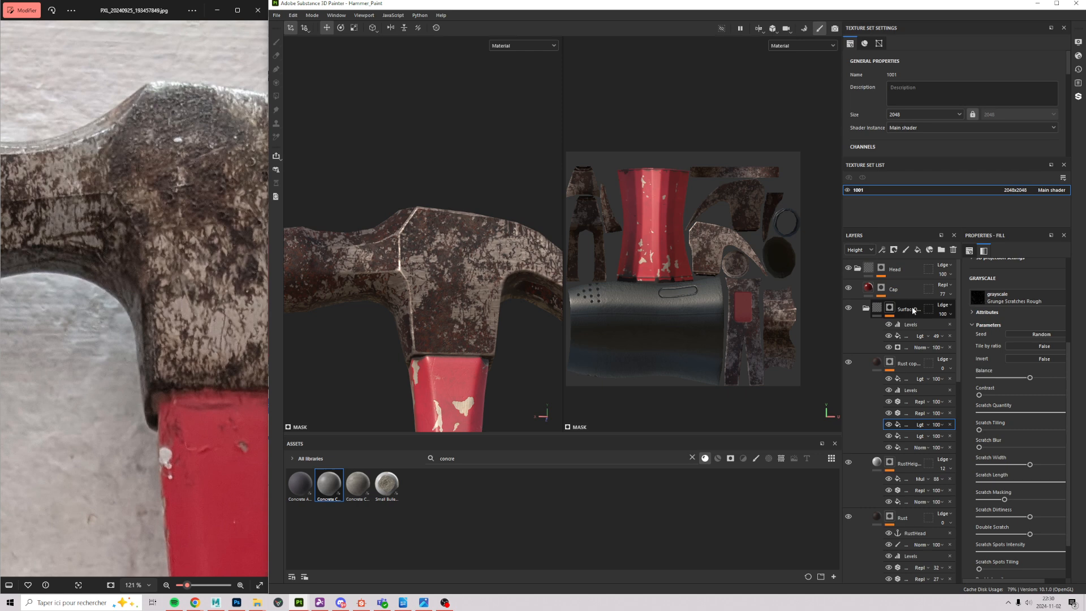
Step: Collapse the SurfaceD folder, show its mask in Mask display, then expand it again
click(865, 308)
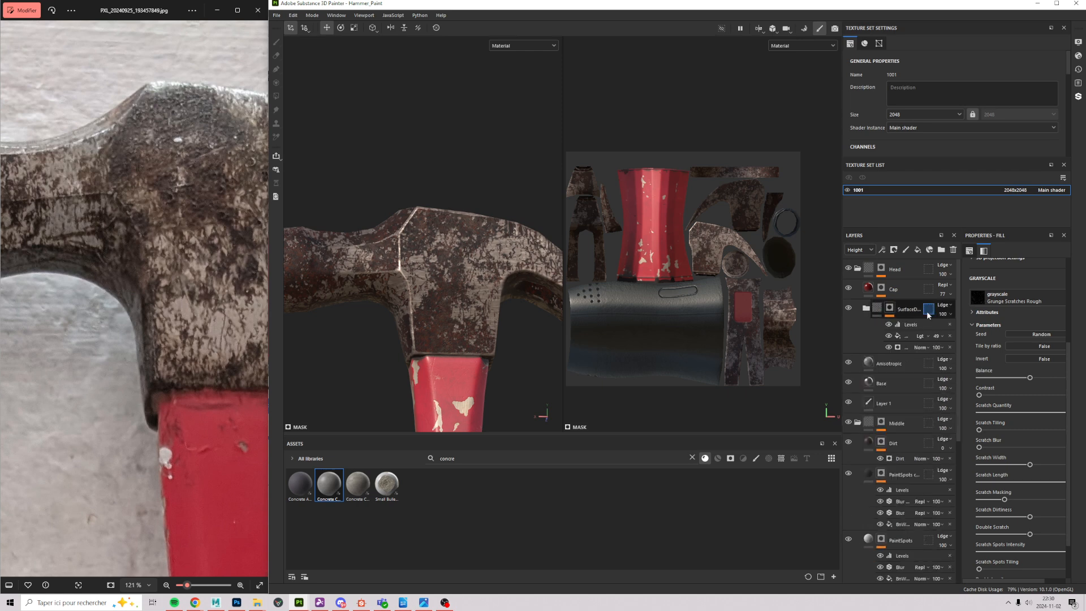
click(910, 310)
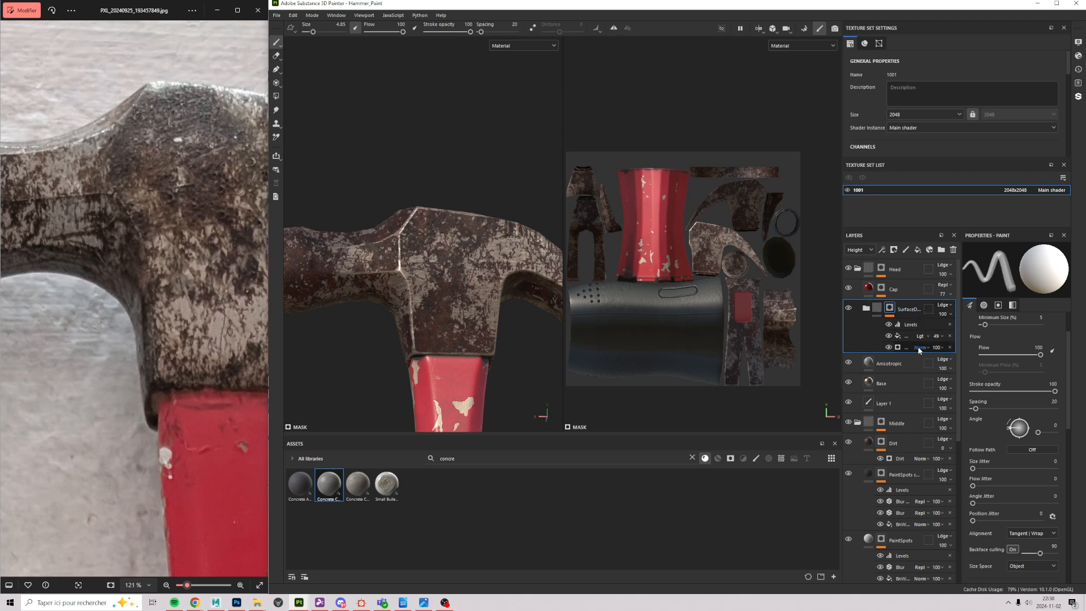
alt+click(897, 347)
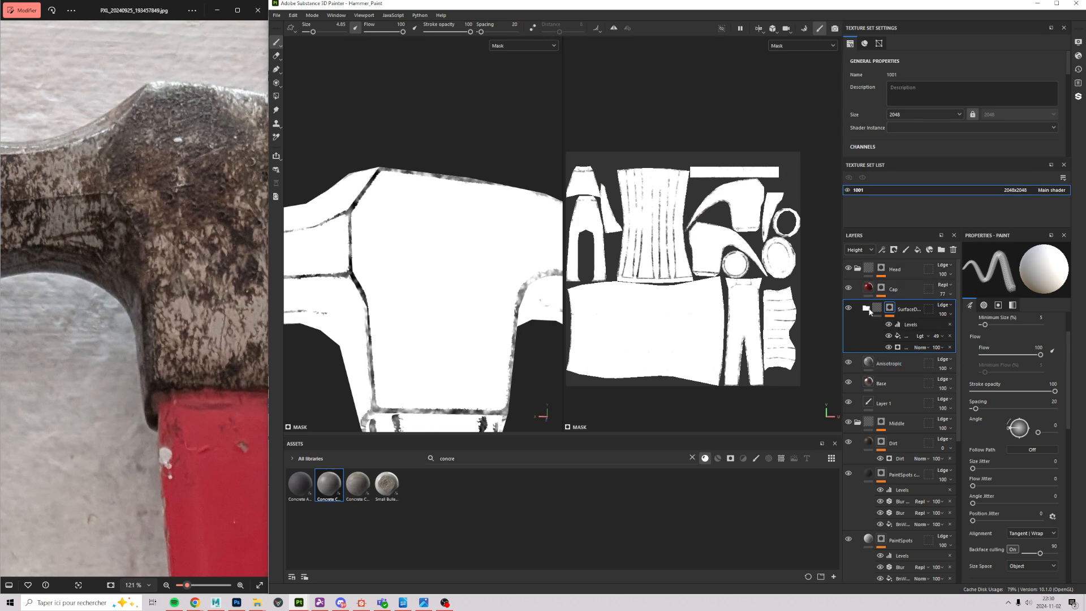
click(867, 309)
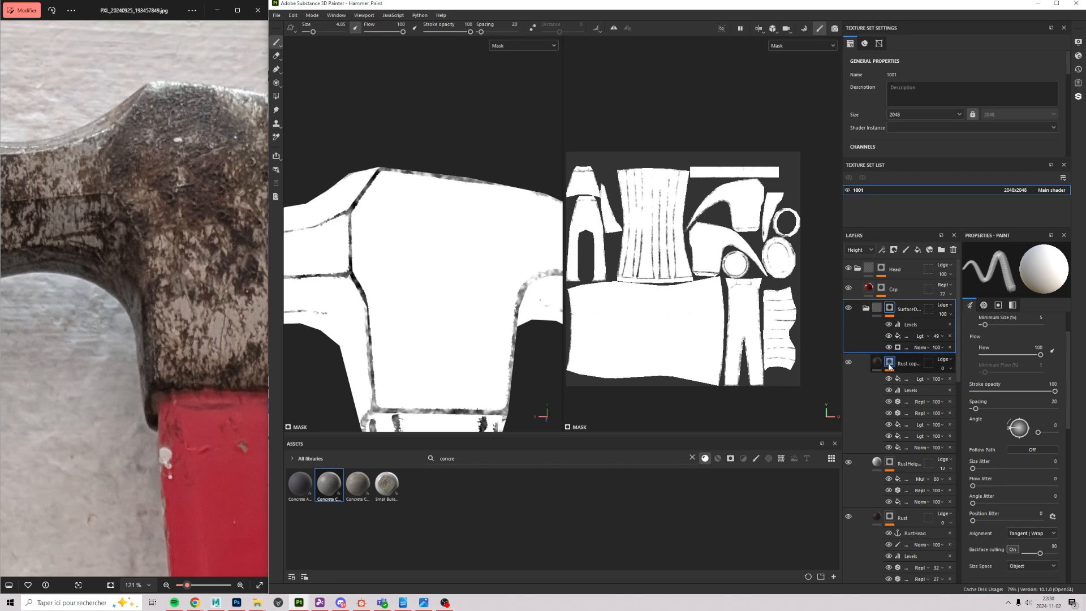
Step: Return SurfaceD to its material preview, collapse it and select the Anisotropic layer
scroll(910, 376, down, 1)
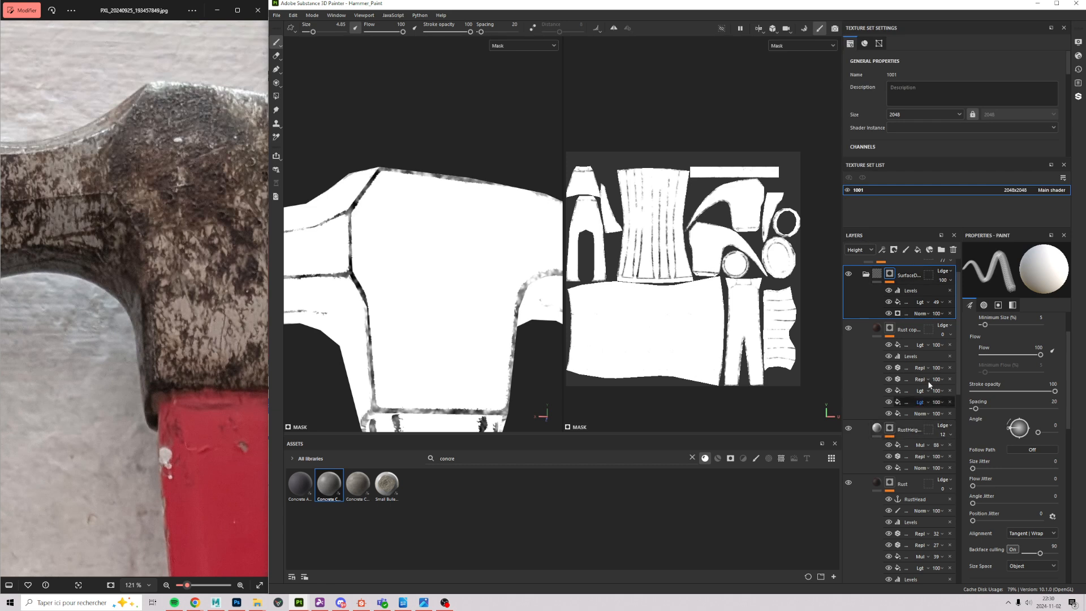
scroll(904, 380, down, 3)
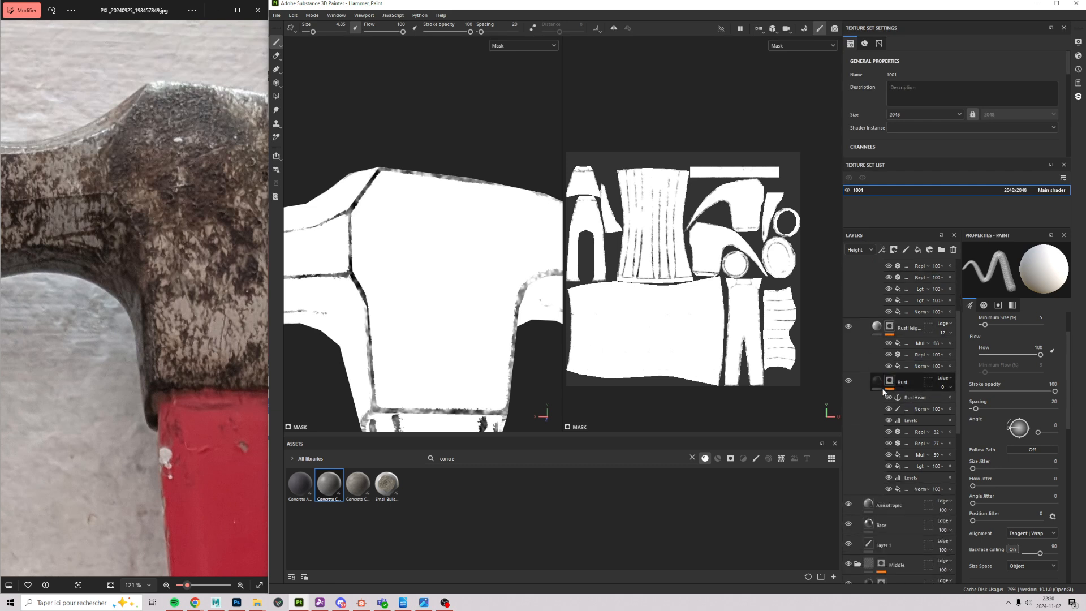
scroll(937, 423, up, 3)
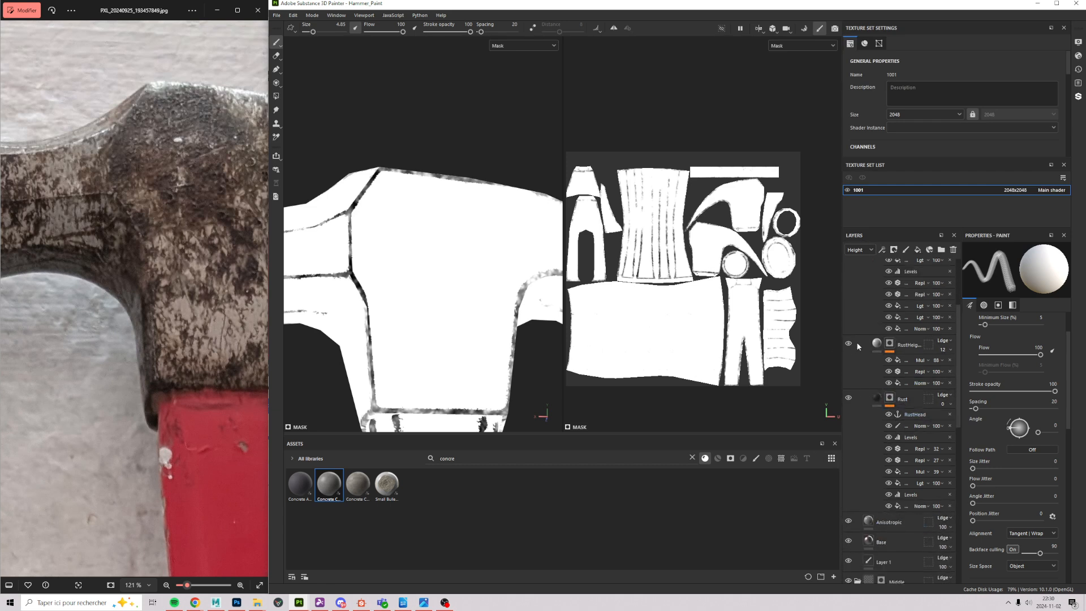
scroll(937, 423, up, 2)
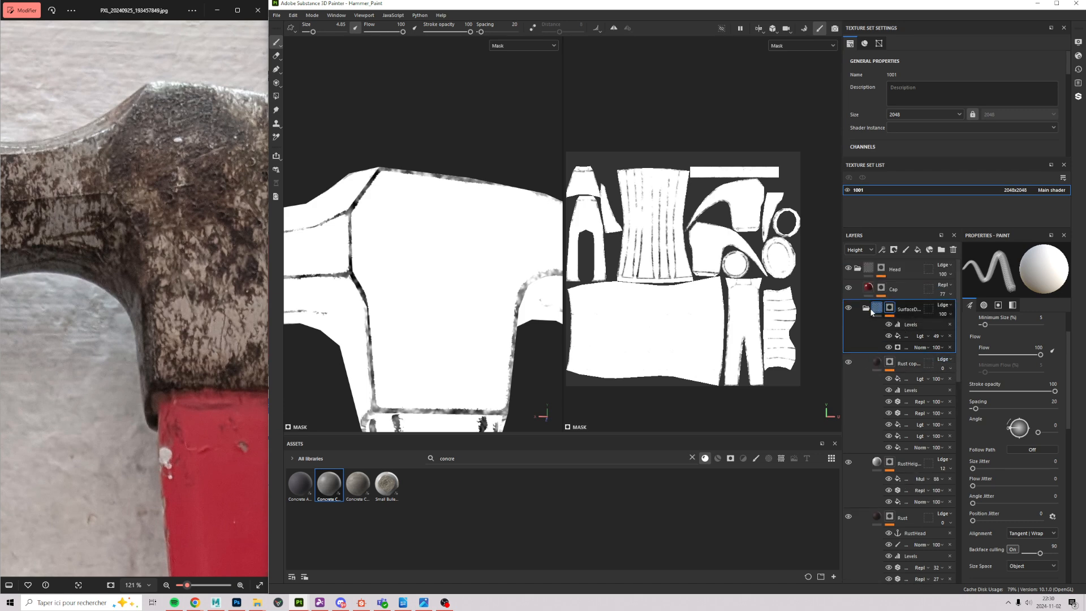
click(872, 310)
alt+click(890, 309)
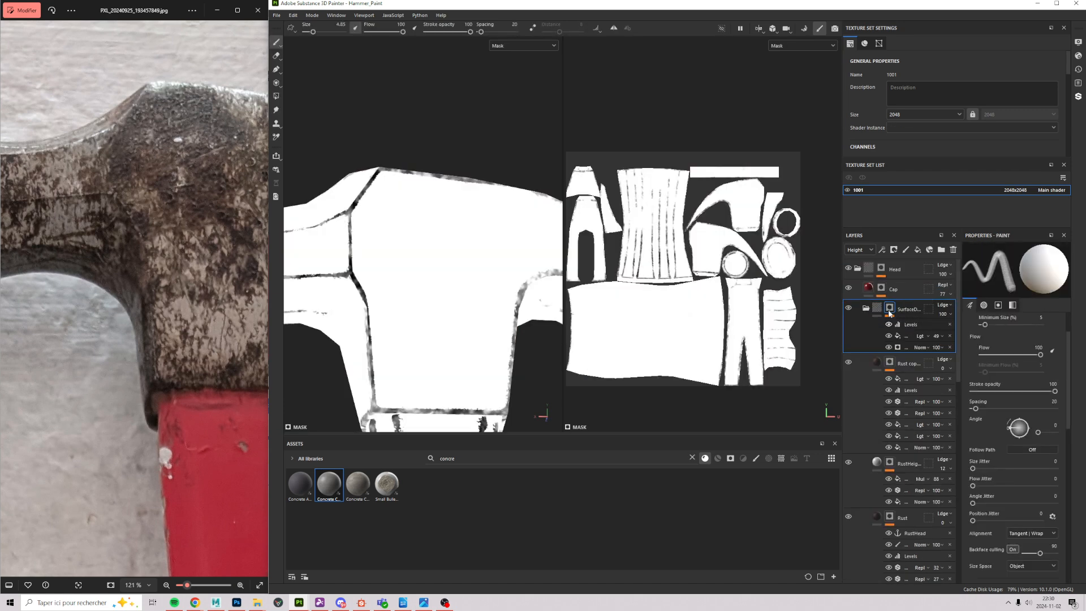
click(865, 308)
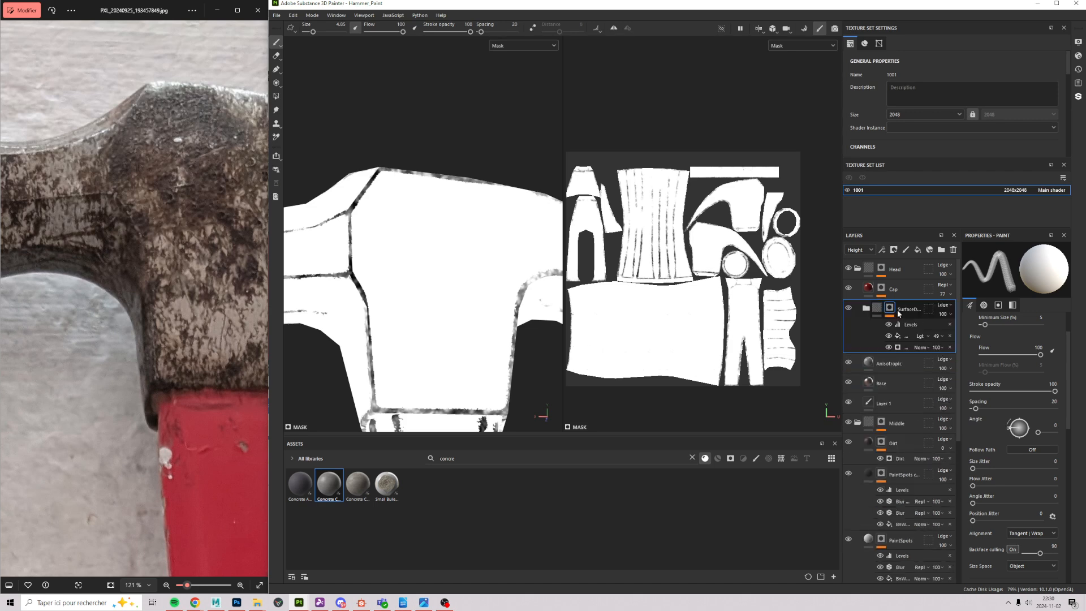
click(905, 364)
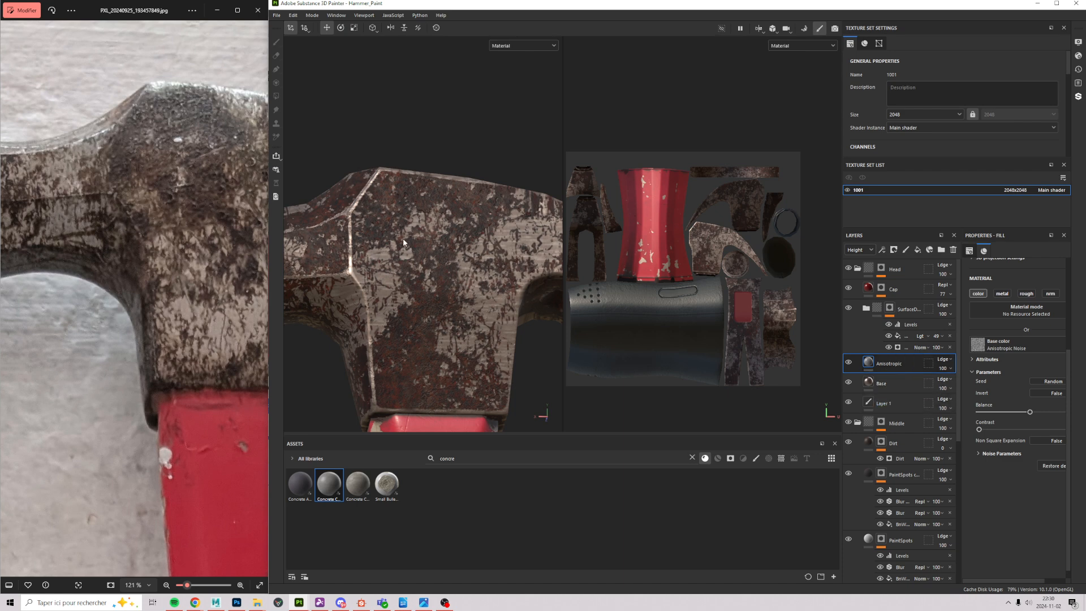
Step: Orbit to the hammer's top-face red cap patch and select the SurfaceD folder's mask
alt+drag(402, 238, 444, 186)
scroll(432, 314, up, 4)
alt+drag(432, 314, 391, 254)
scroll(391, 255, up, 2)
scroll(406, 312, down, 5)
alt+drag(447, 290, 428, 371)
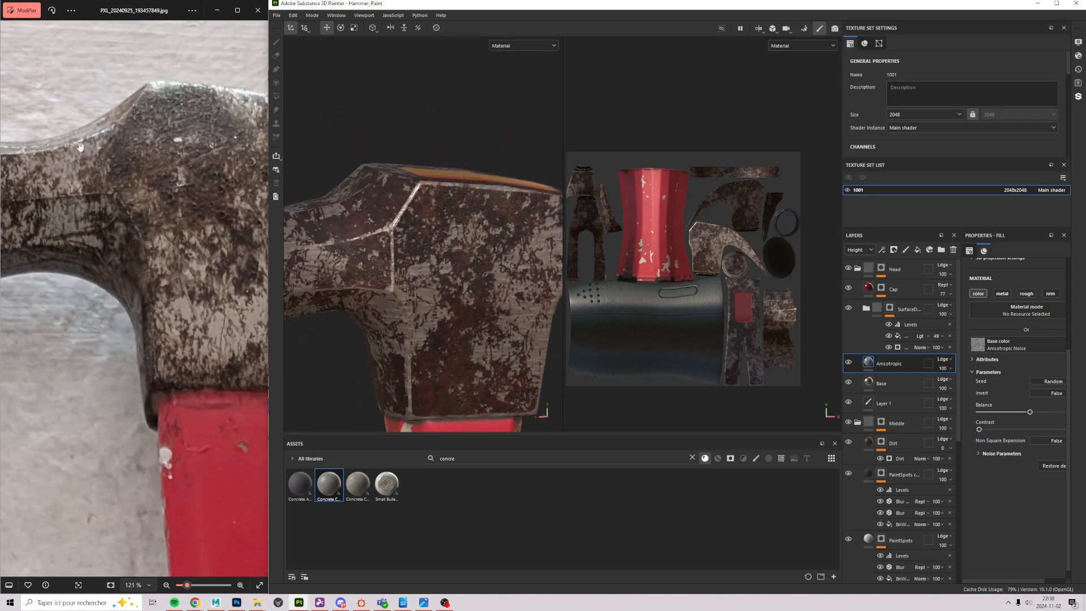
scroll(567, 283, down, 1)
scroll(421, 325, down, 2)
alt+drag(328, 330, 330, 277)
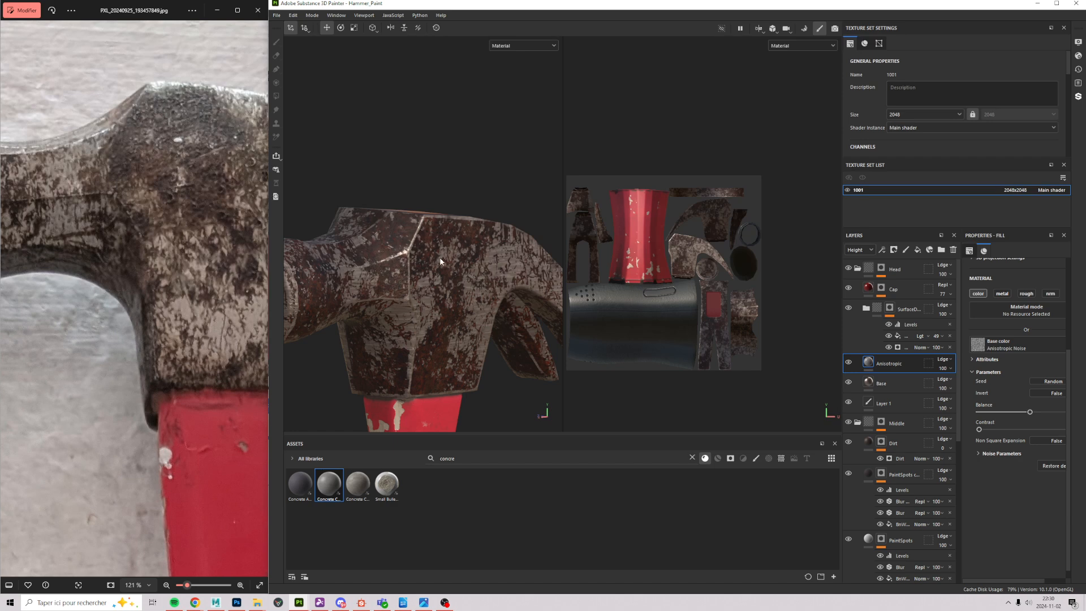
alt+drag(440, 258, 536, 320)
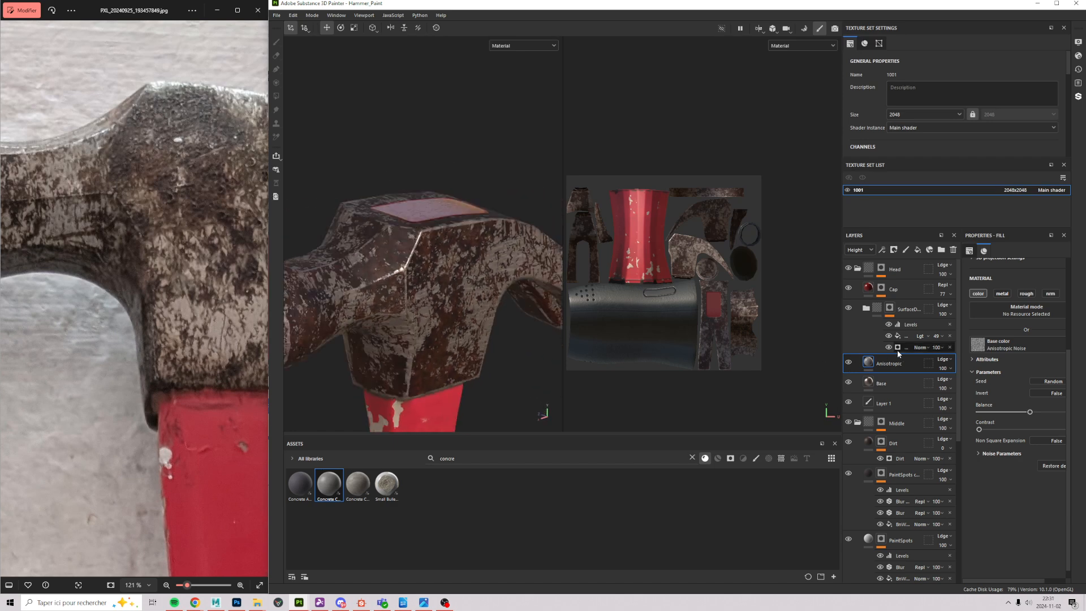
click(889, 307)
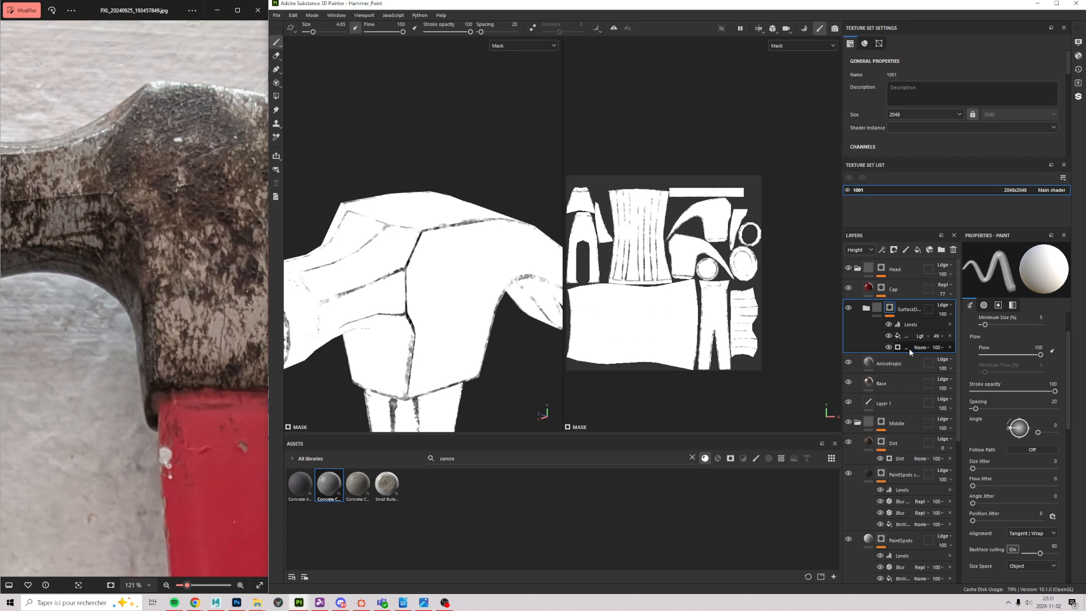
Step: Select the Metal Edge Wear generator and lower its Wear Level slightly
click(898, 350)
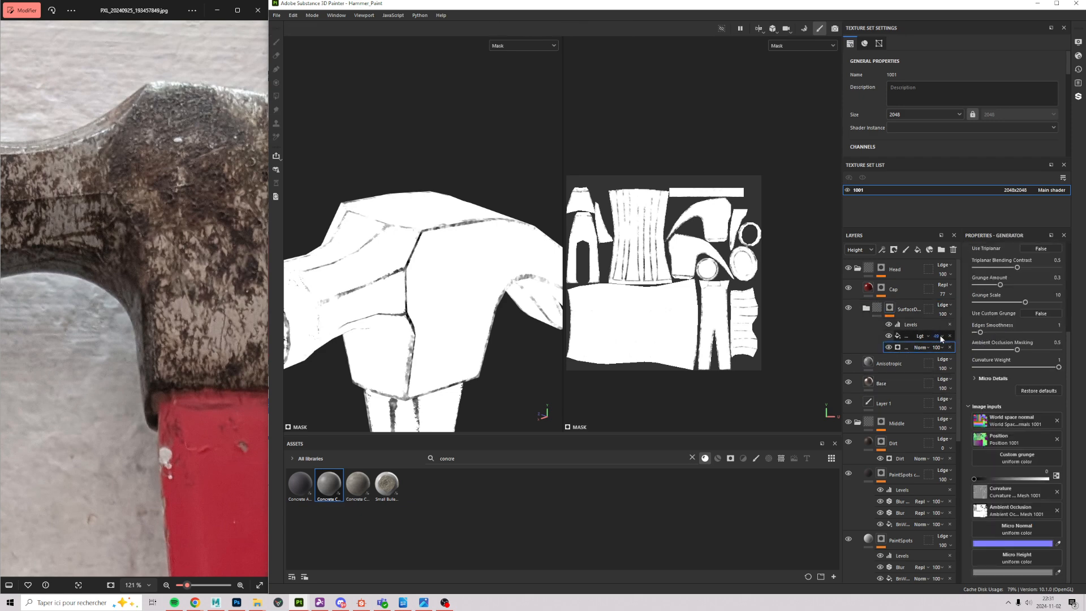
click(882, 250)
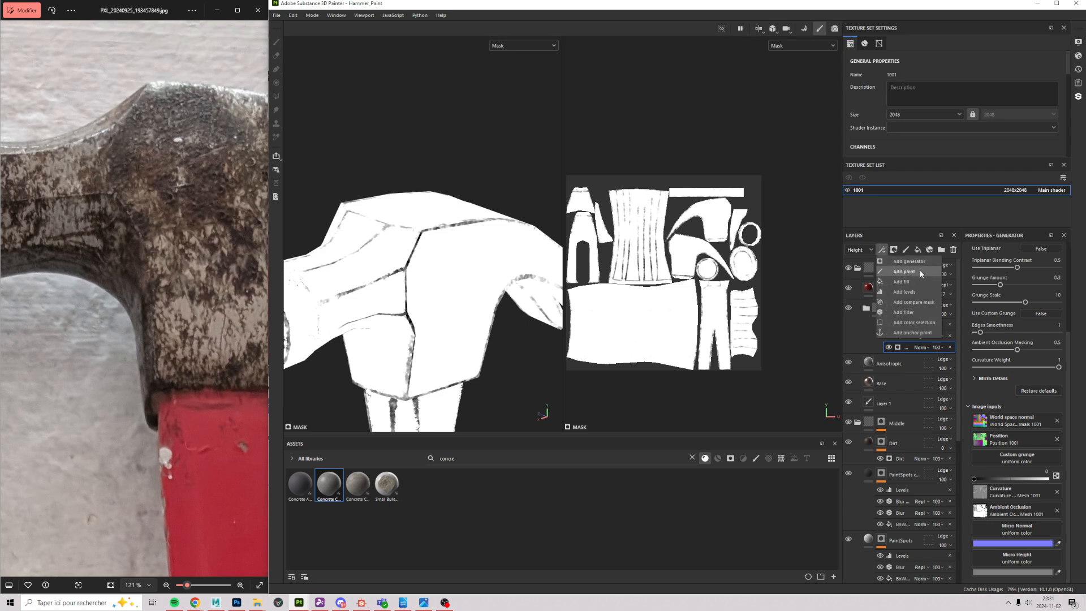
click(1073, 400)
scroll(1024, 295, up, 3)
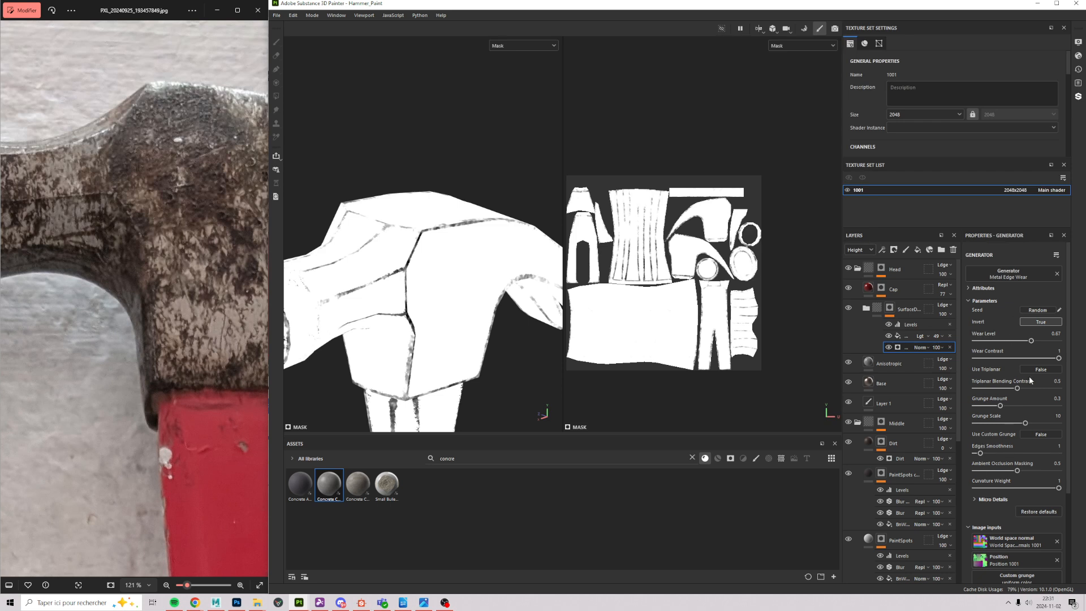
scroll(401, 284, up, 5)
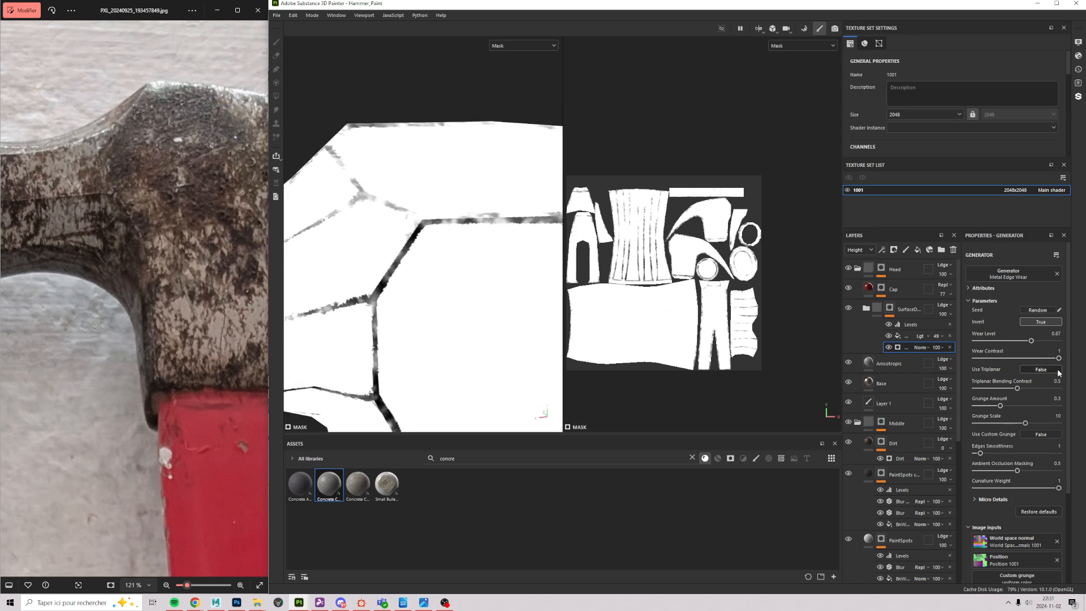
mouse_move(1030, 340)
mouse_down()
mouse_move(1015, 342)
mouse_move(1031, 345)
mouse_up()
Step: Select the fill effect, compare the mask with and without Levels, and reselect the folder's mask
click(897, 336)
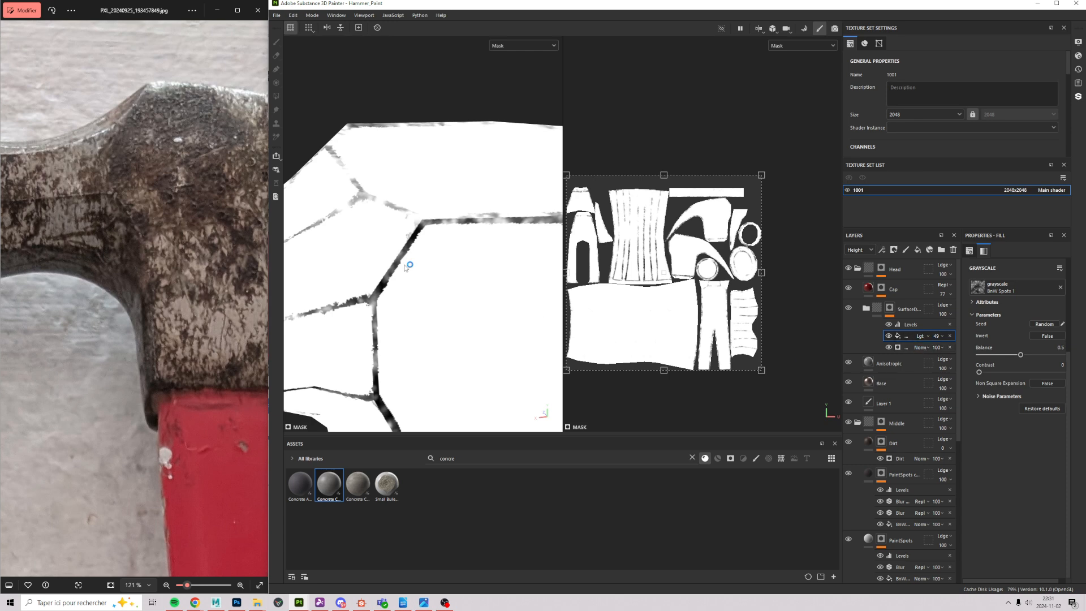
alt+middle_drag(395, 303, 532, 278)
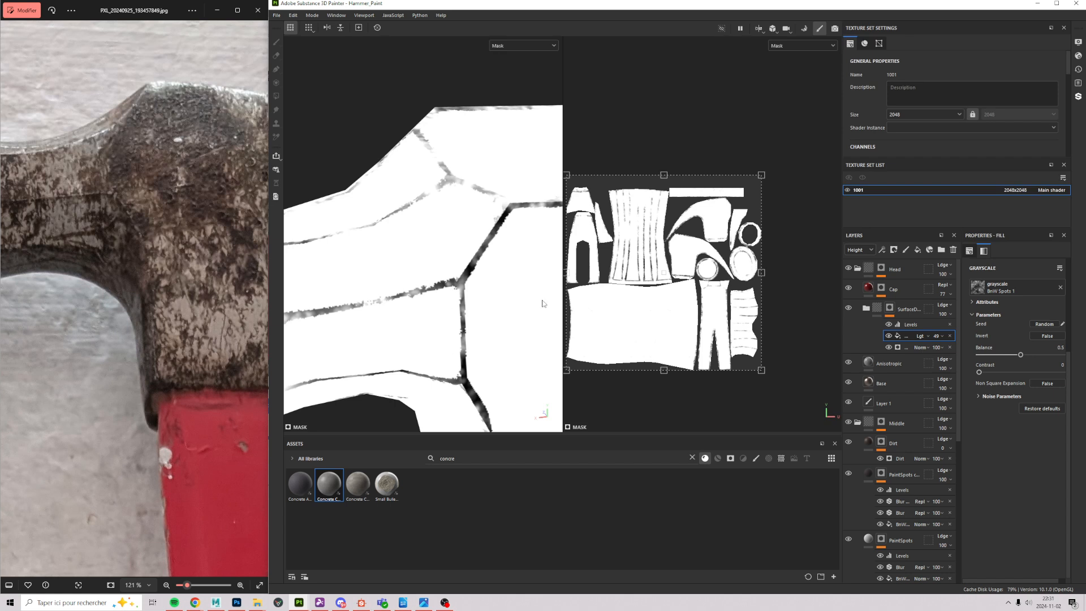
click(888, 325)
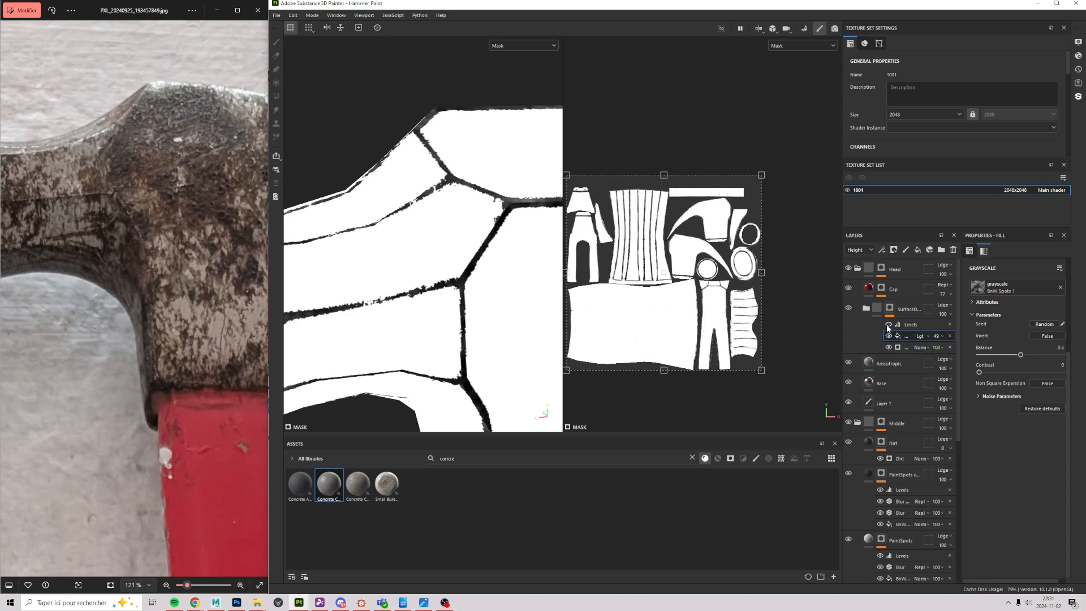
click(887, 324)
click(887, 324)
click(886, 325)
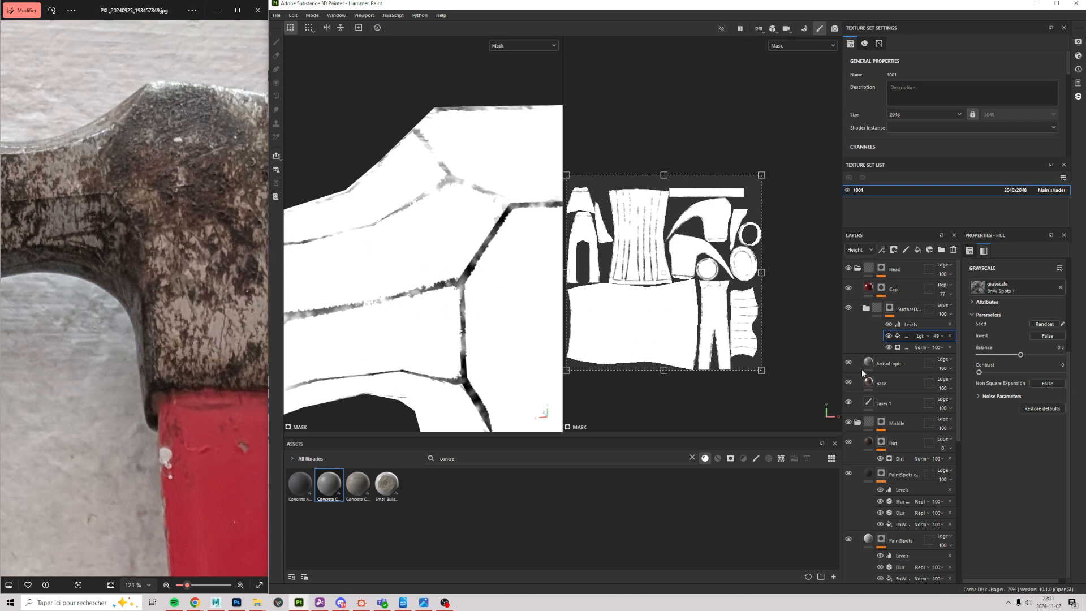
click(888, 310)
Step: Open Metal Edge Wear on the folder's mask and turn its Levels adjustment off after comparing
click(873, 309)
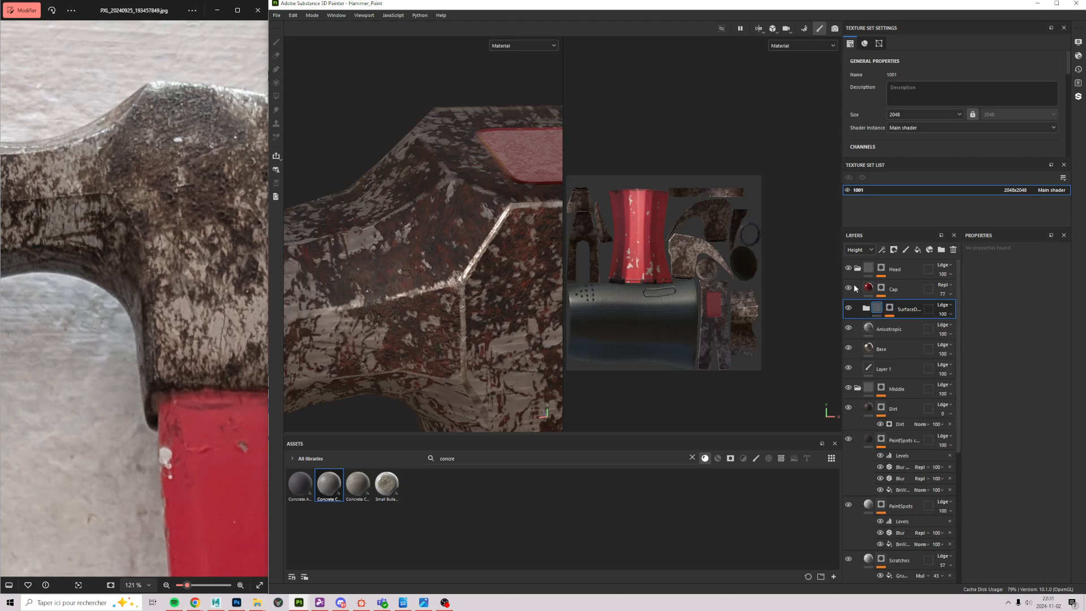
alt+drag(413, 249, 409, 238)
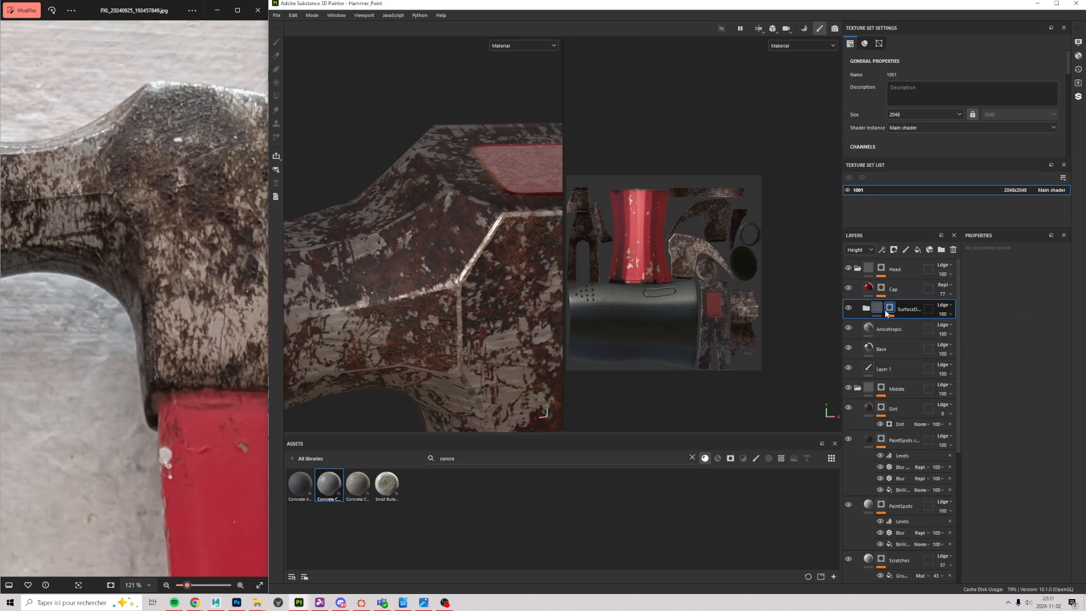
click(889, 310)
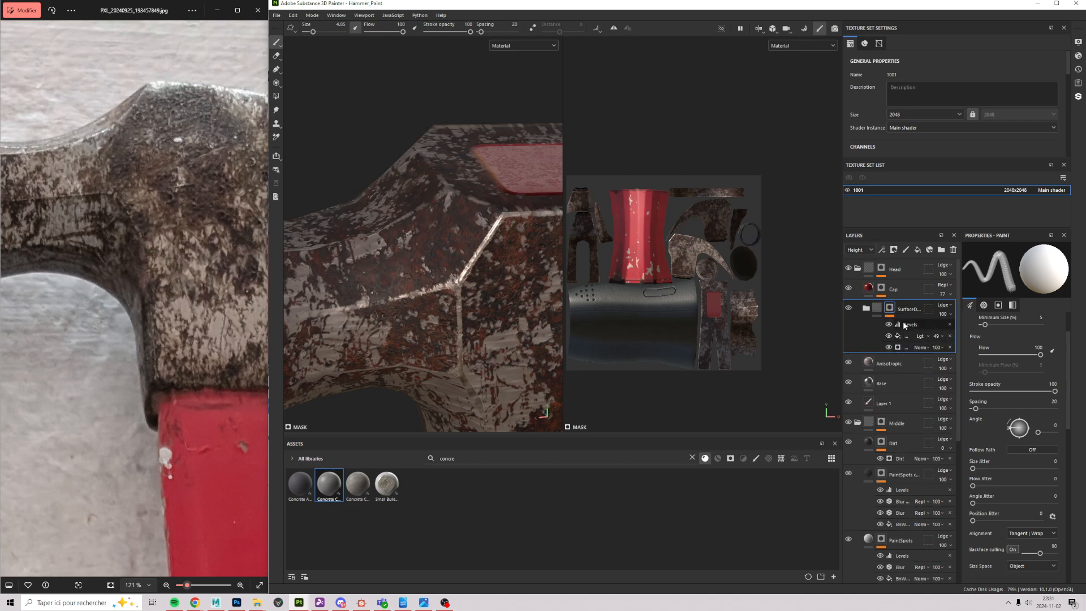
click(902, 347)
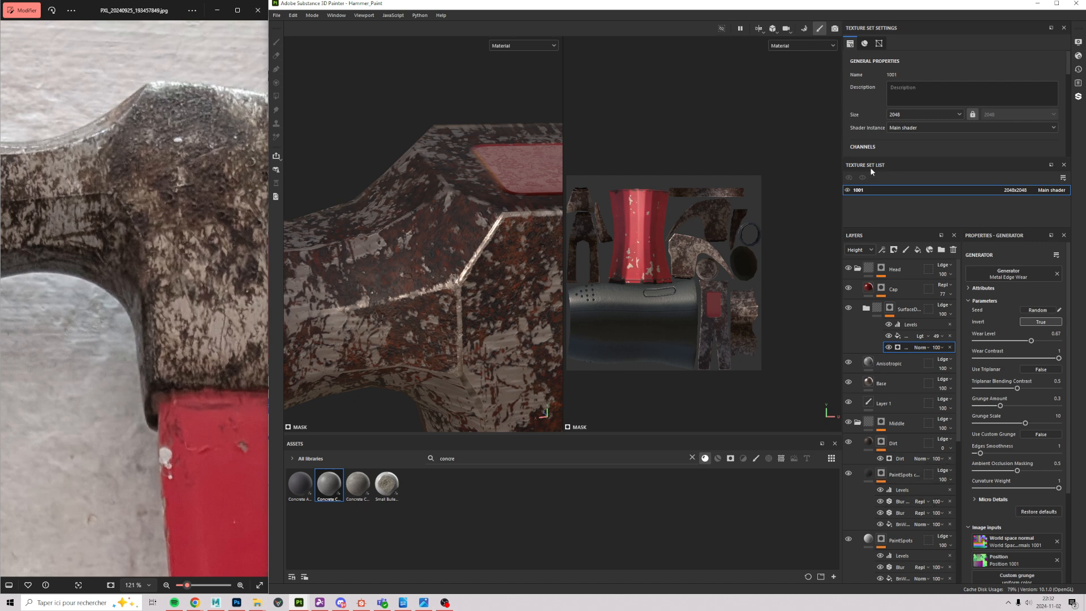
click(889, 324)
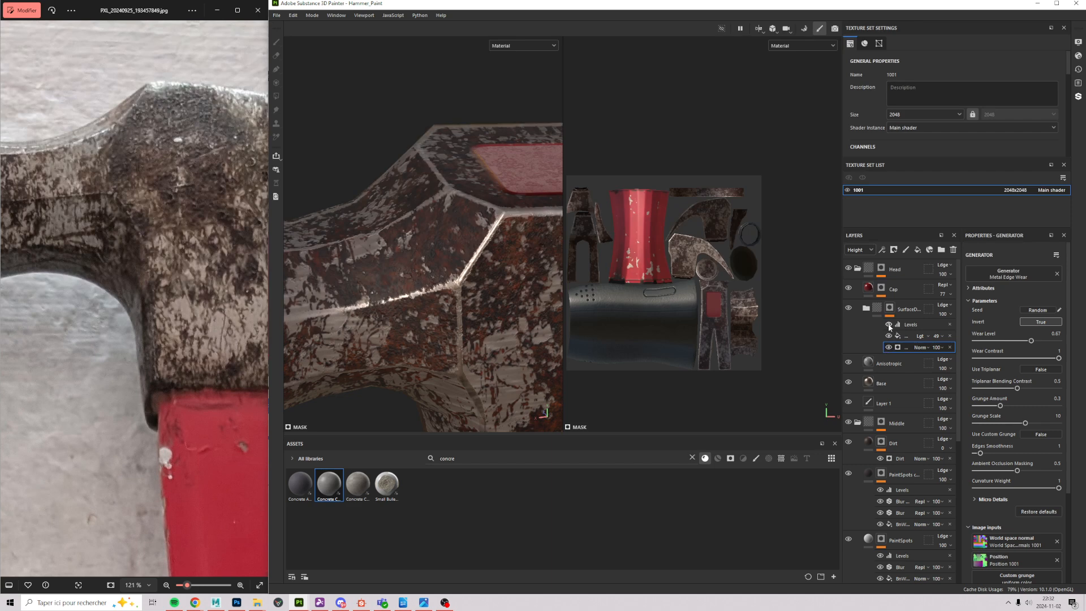
click(888, 325)
click(887, 324)
click(887, 324)
click(885, 324)
Step: Hide the bright light-fill edge highlights and expand the folder to reveal the Rust layers
click(887, 333)
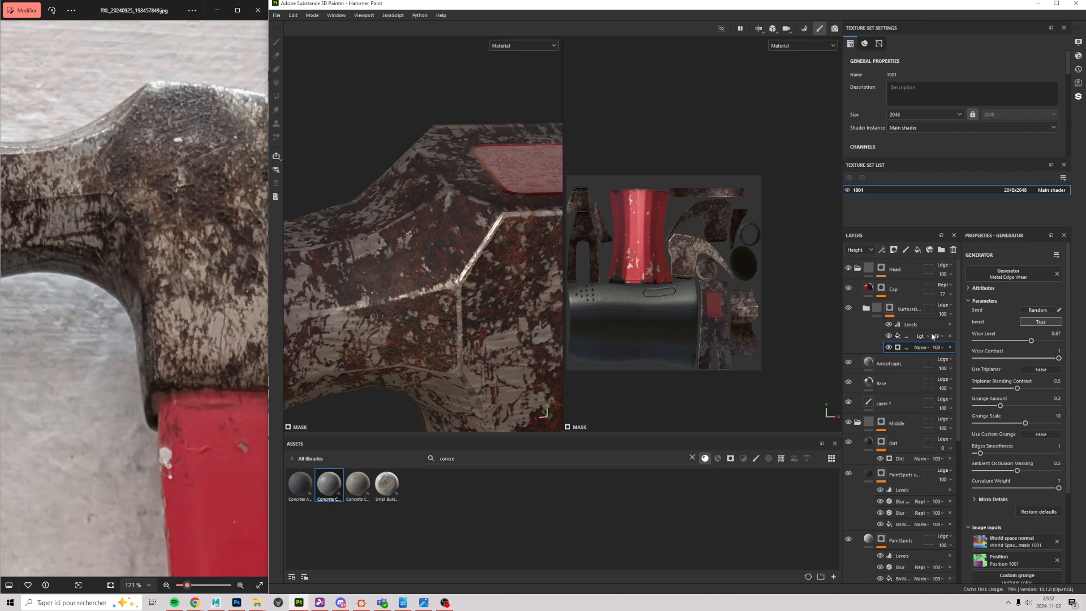
click(887, 336)
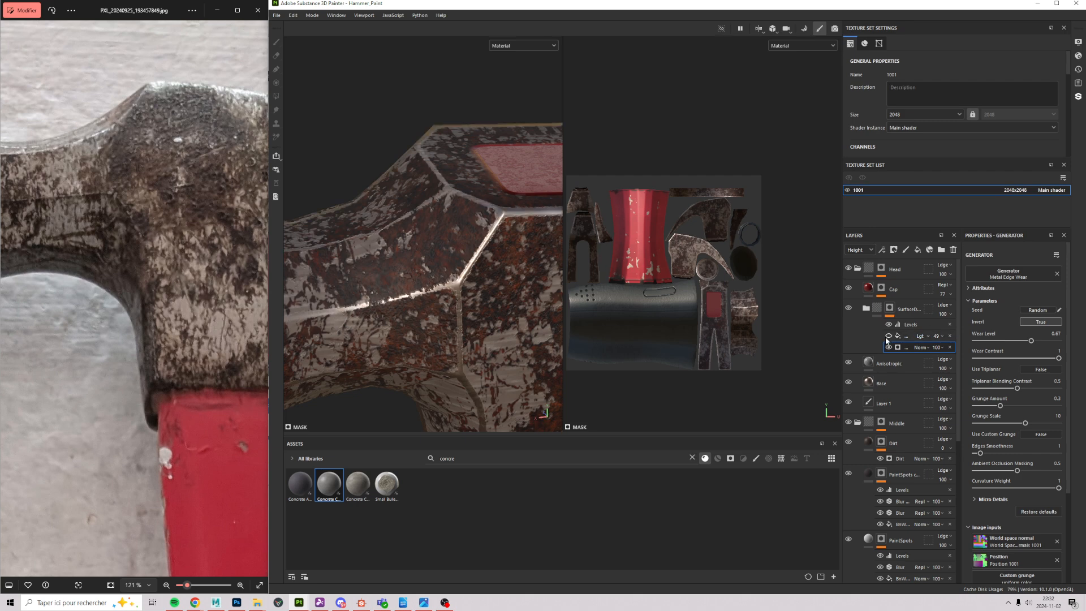
click(888, 335)
click(888, 336)
click(887, 336)
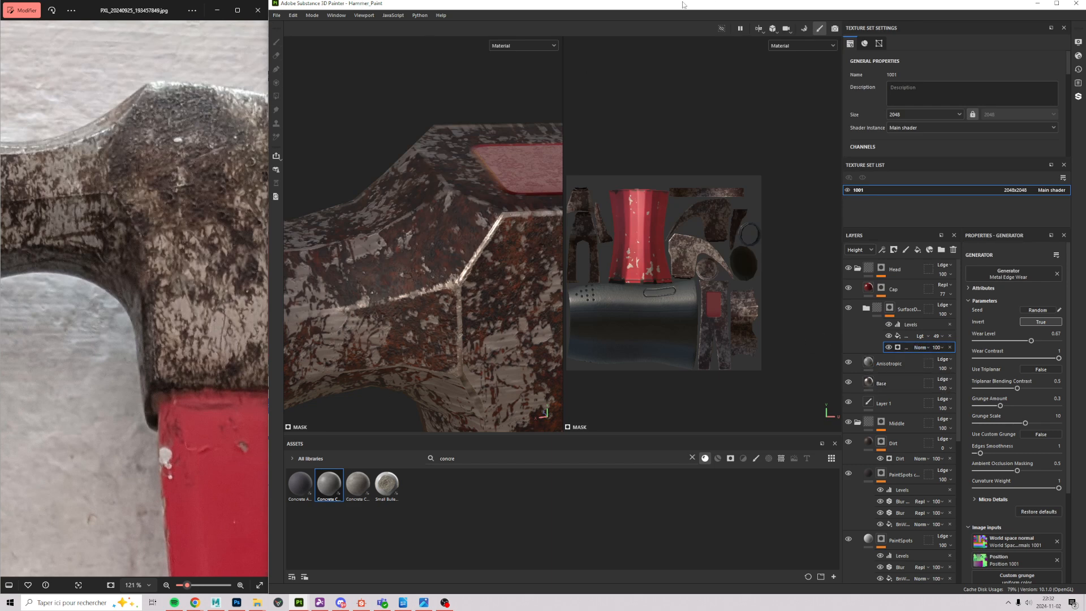
alt+drag(452, 373, 394, 189)
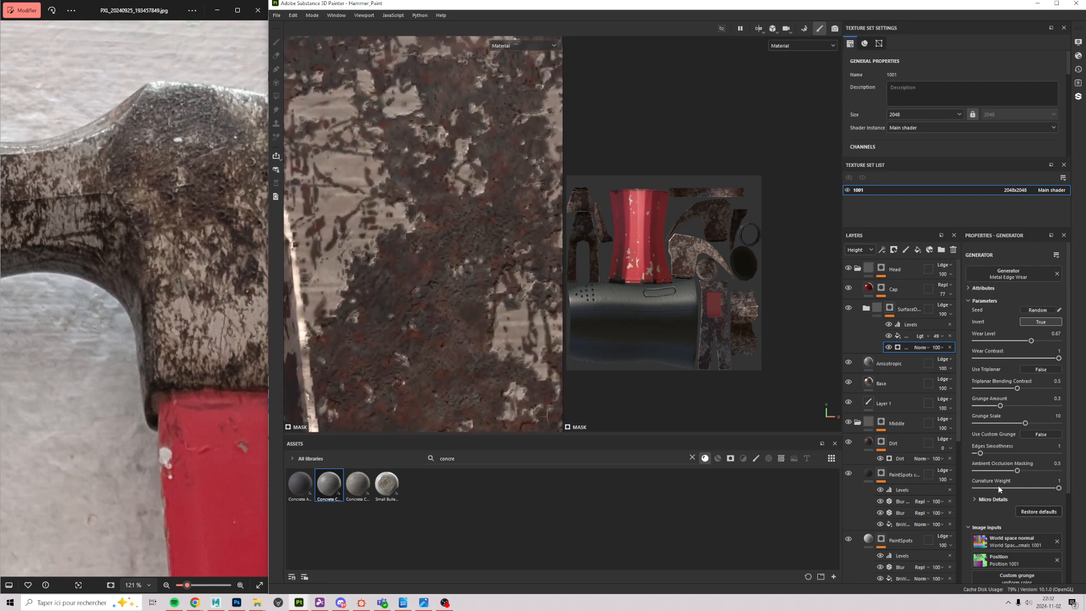
click(865, 311)
scroll(910, 407, down, 3)
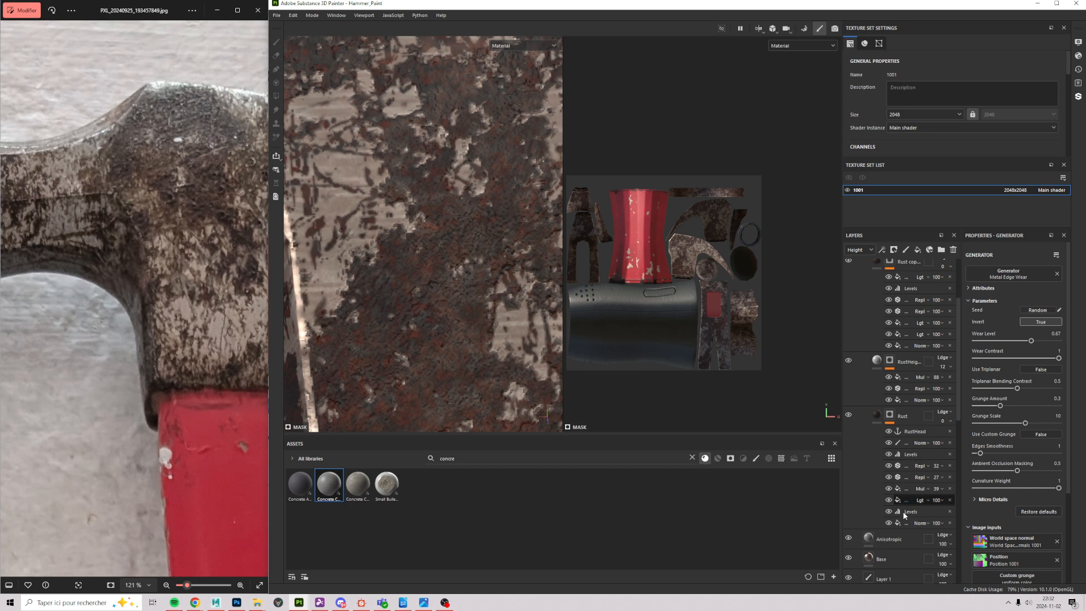
Step: Select the Rust layer and raise its opacity to 100, orbiting around the head
click(900, 425)
click(879, 418)
click(890, 423)
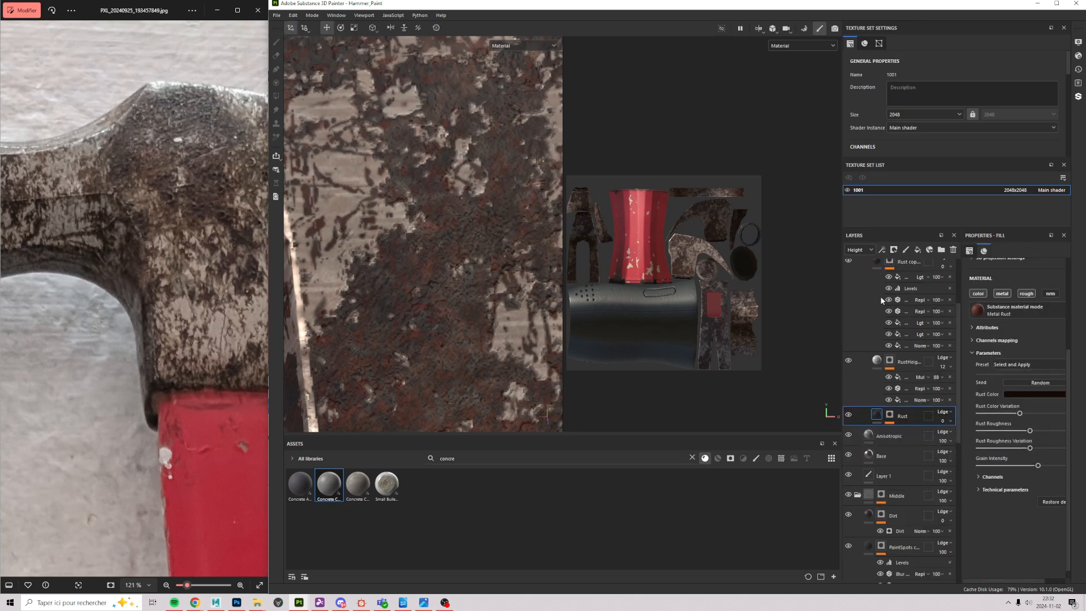
click(943, 420)
drag(939, 435, 984, 430)
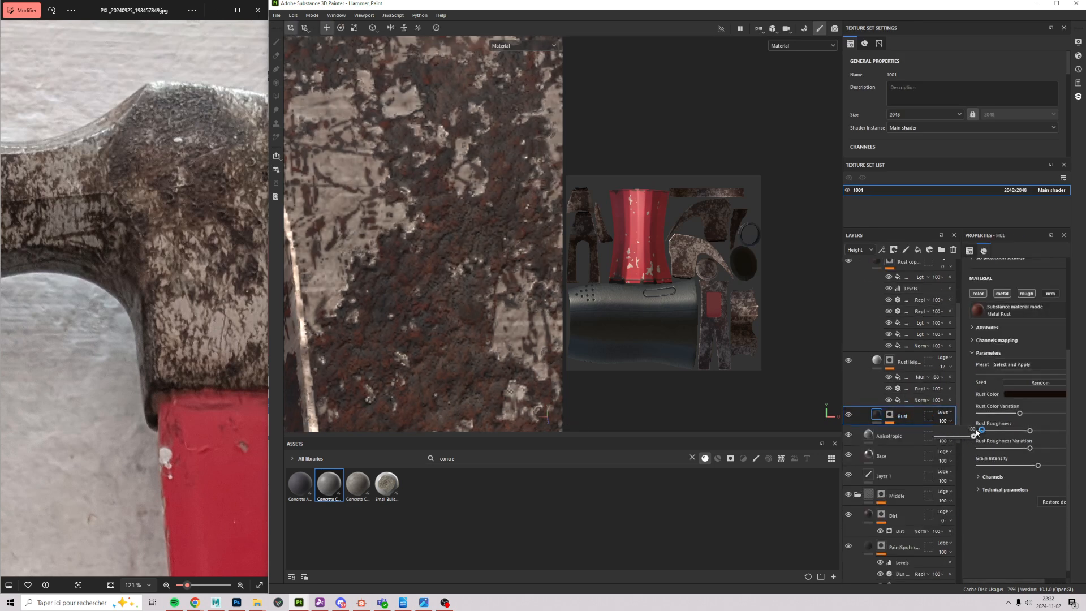
alt+drag(434, 254, 387, 265)
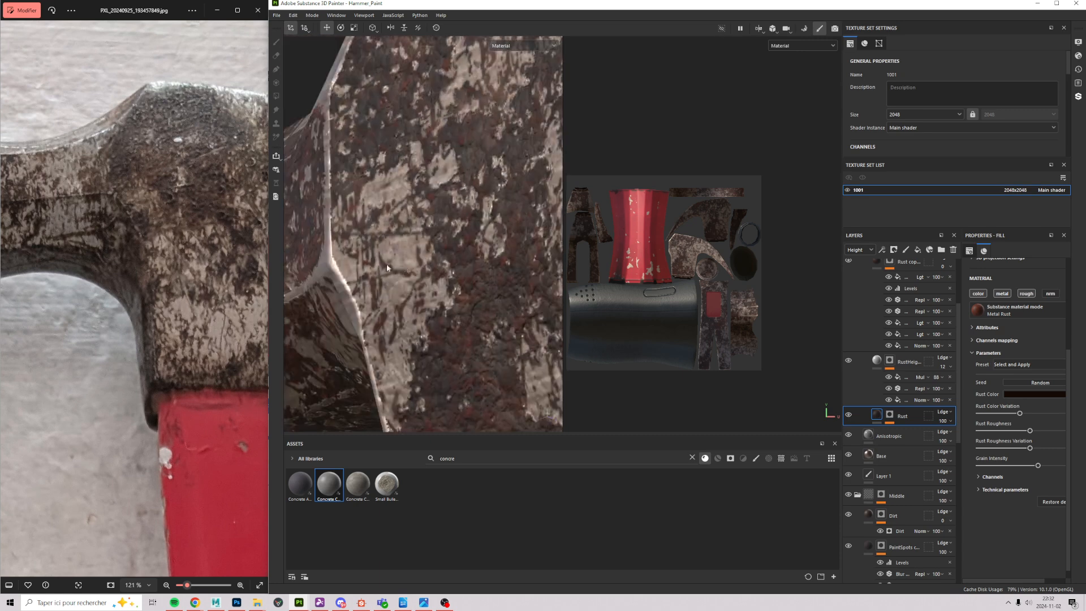
alt+drag(505, 334, 411, 241)
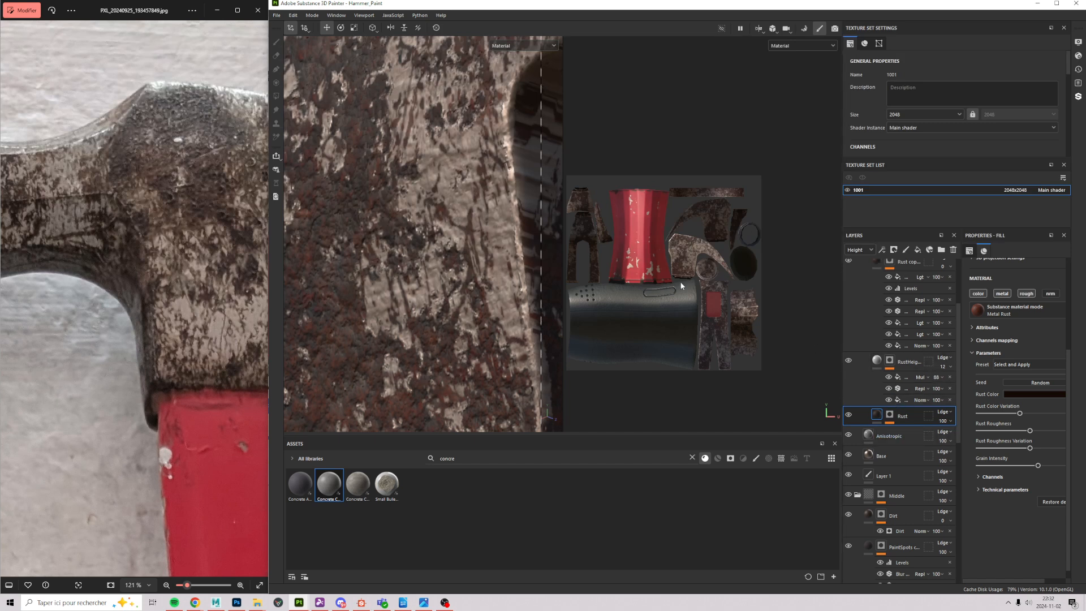
Step: View the Rust mask, set the layer's opacity to 87, and return to material view
alt+click(890, 415)
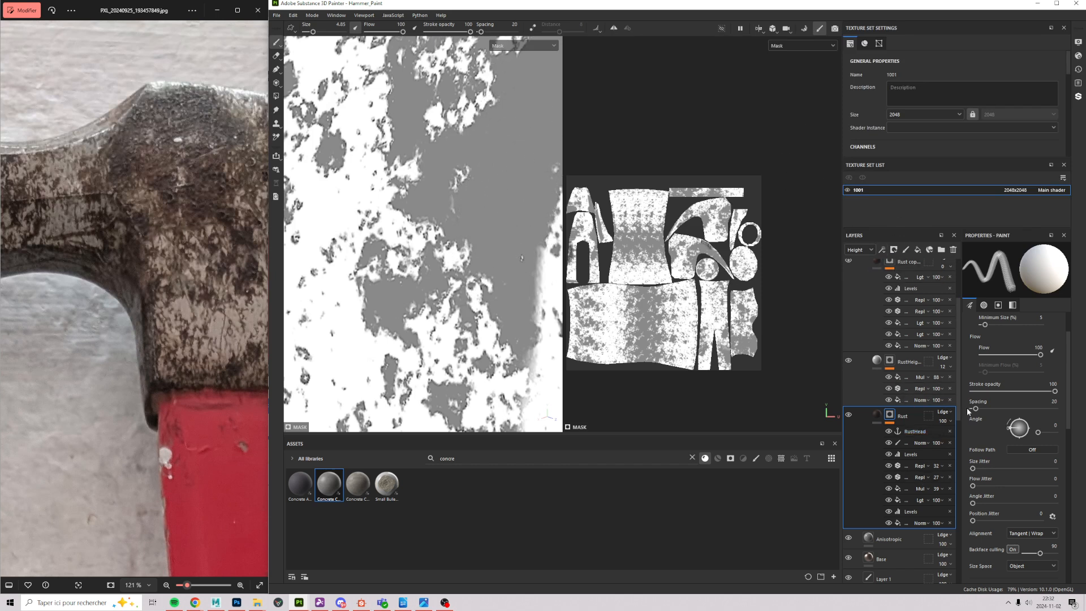
click(944, 421)
drag(974, 436, 929, 437)
click(882, 415)
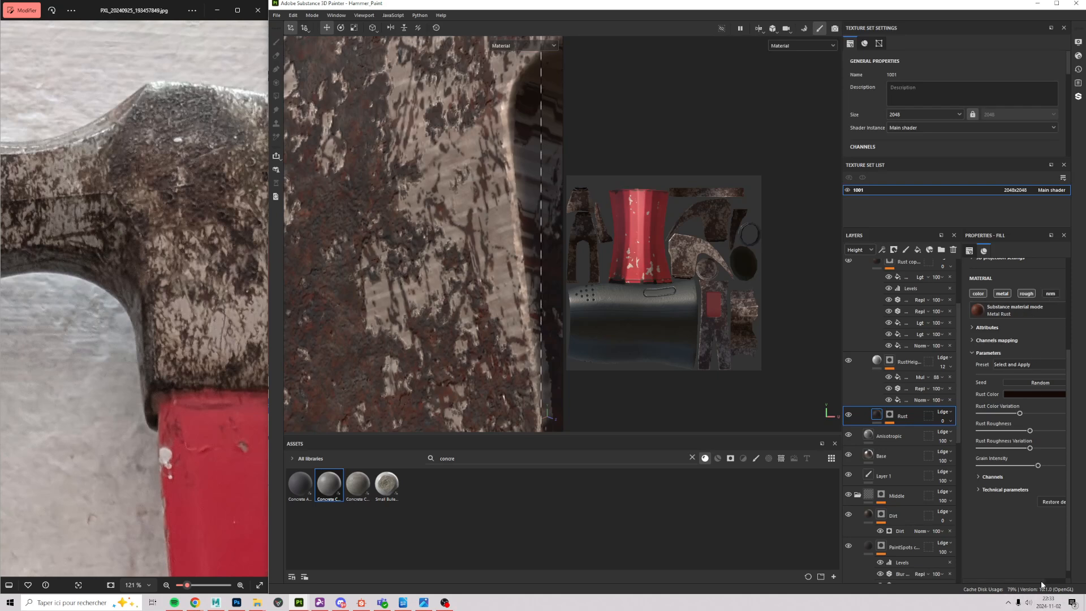
Step: Preview the Rust layer's mask on the rotated hammer head, then return to material view
drag(1041, 580, 1068, 578)
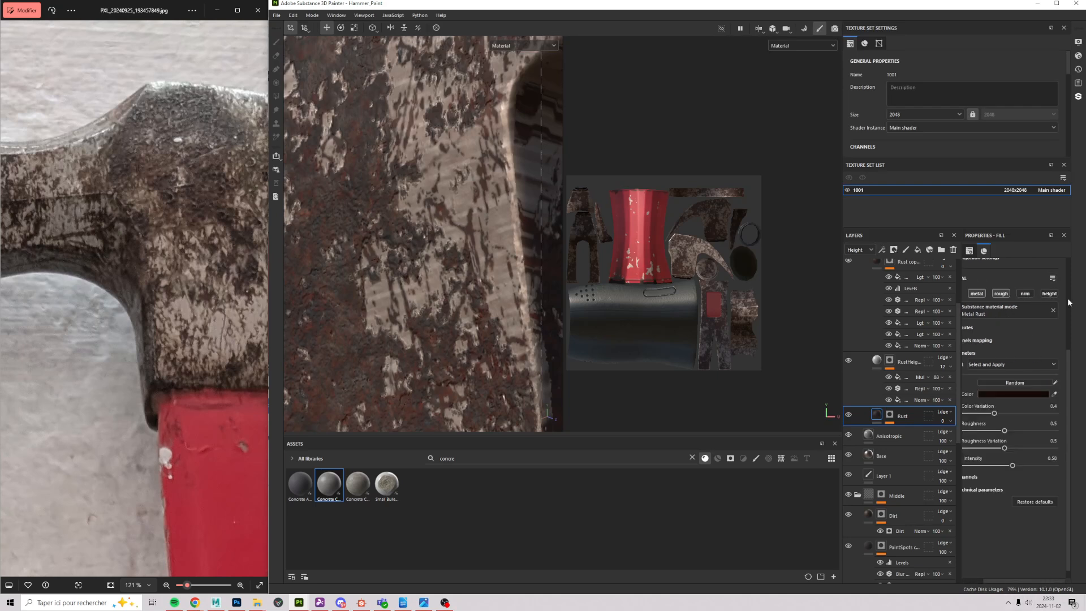
click(890, 415)
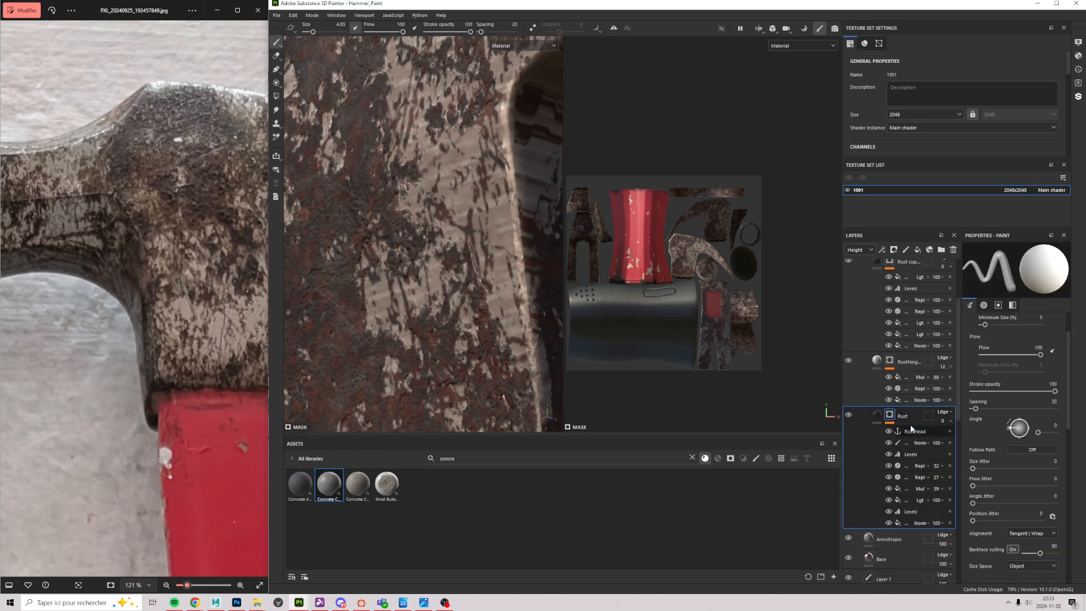
click(907, 432)
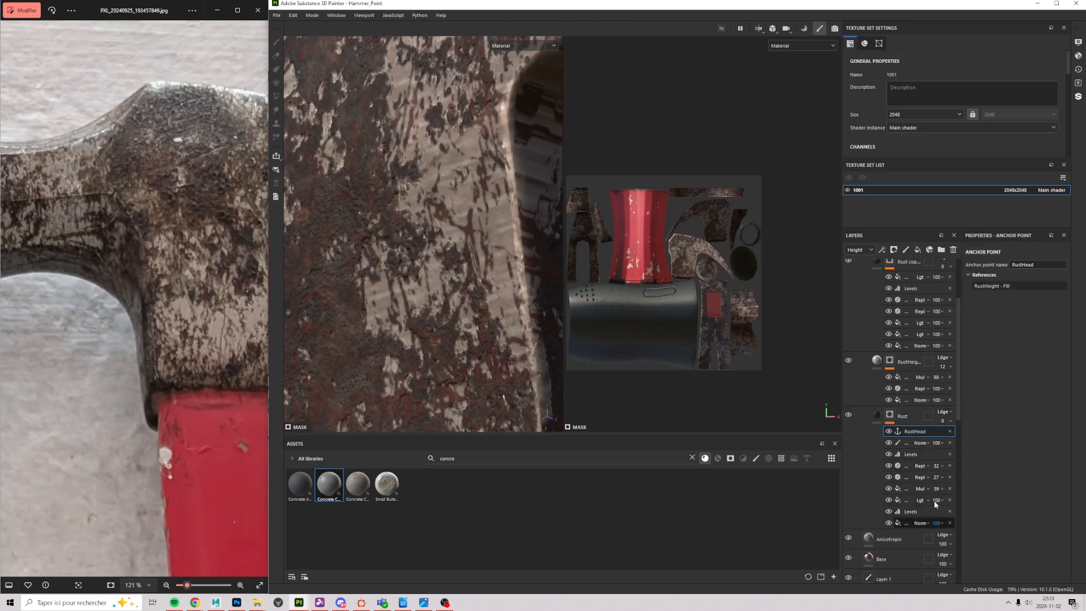
alt+click(888, 417)
alt+drag(530, 221, 436, 233)
scroll(480, 226, down, 5)
alt+drag(396, 123, 461, 205)
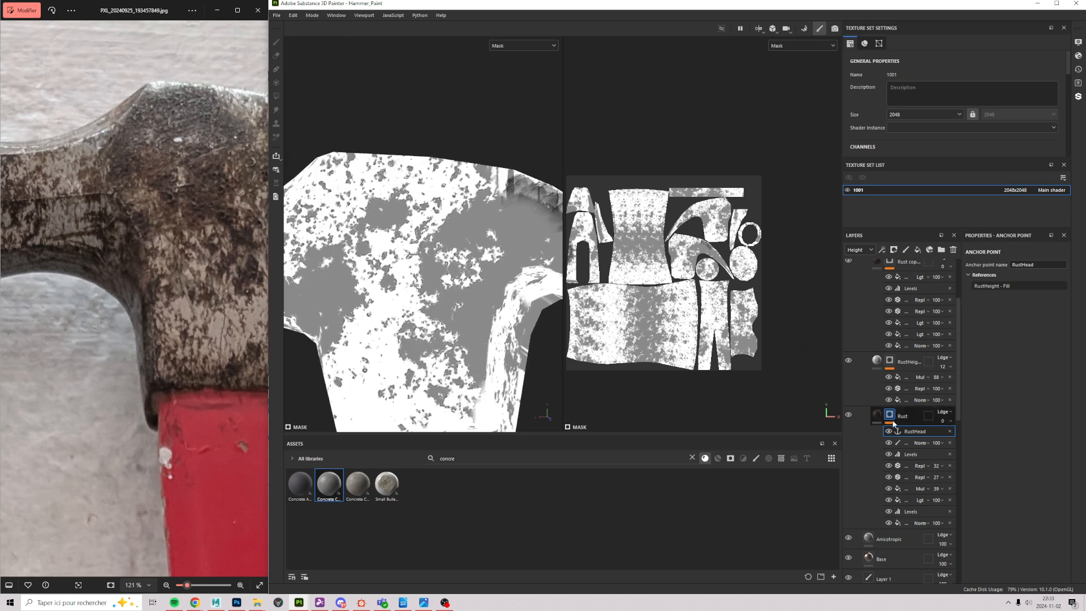
click(877, 416)
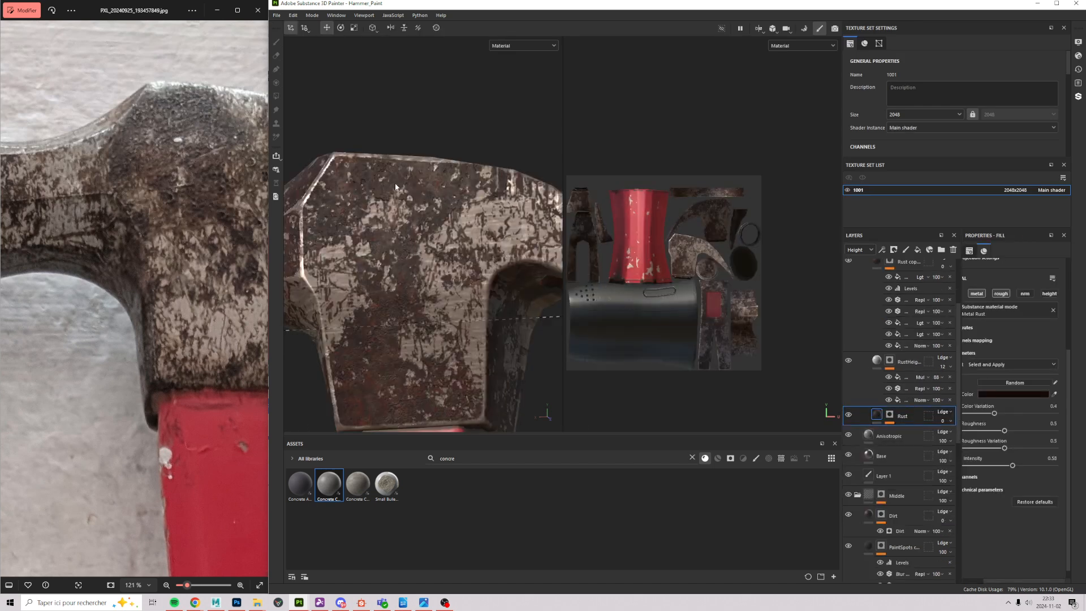
Step: Show the Rust mask in black and white, then select RustHeight to show full material
click(889, 414)
click(915, 431)
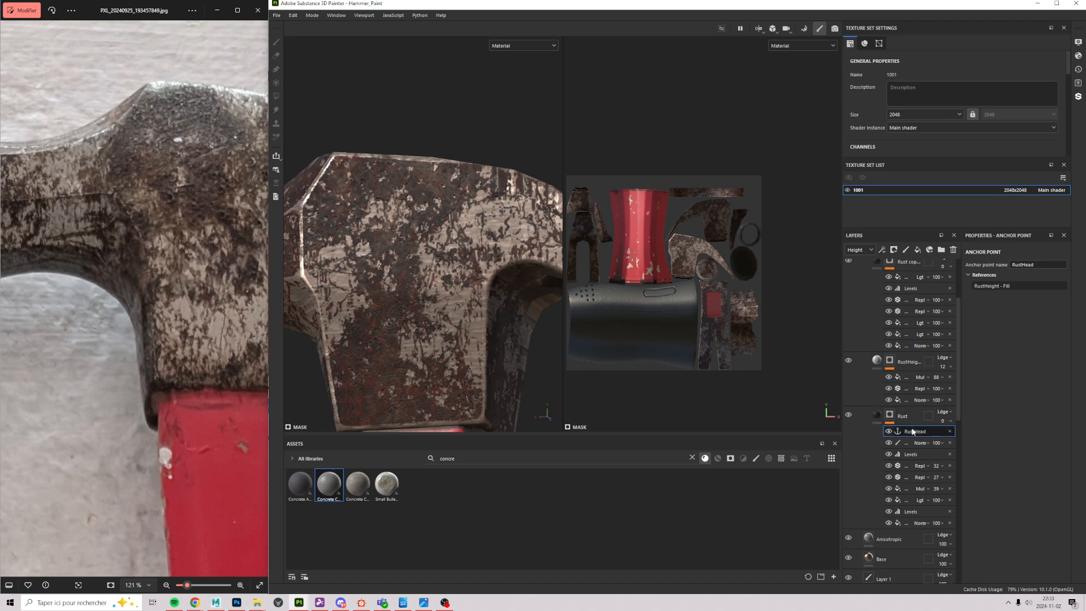
click(889, 416)
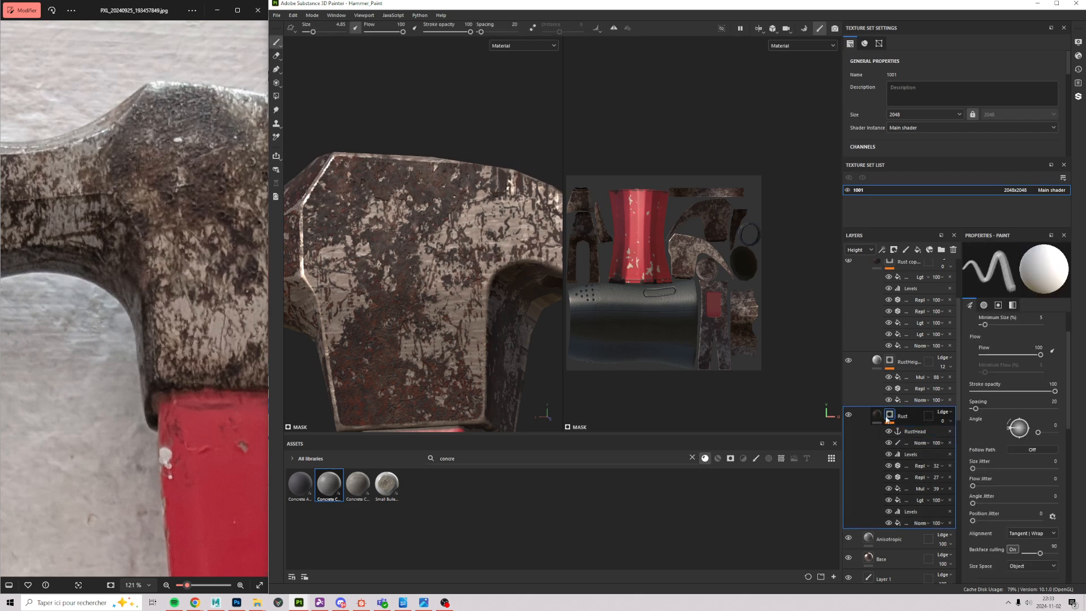
alt+click(888, 417)
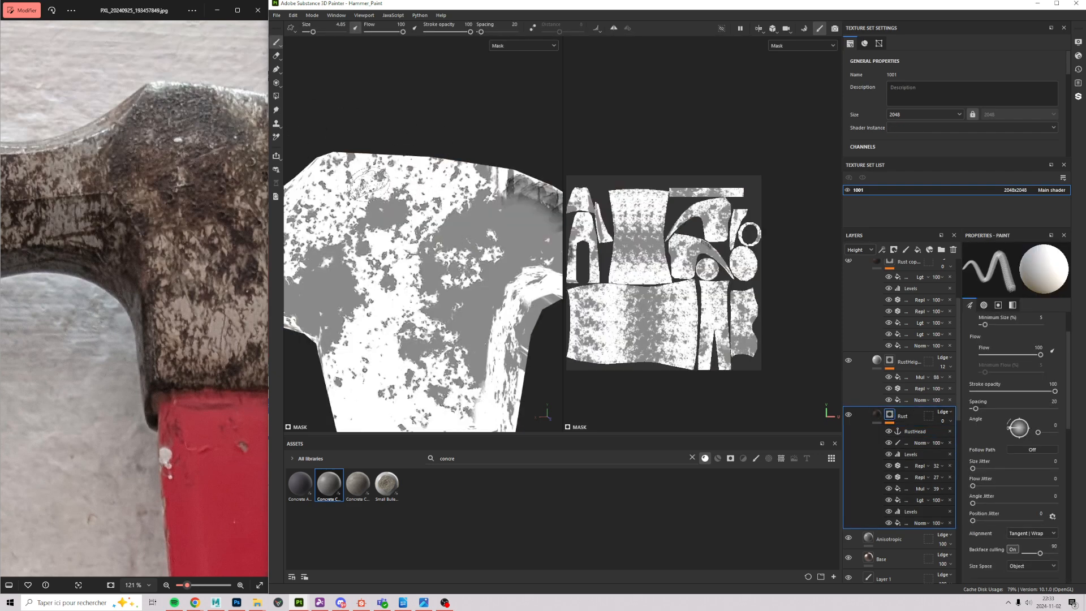
click(910, 365)
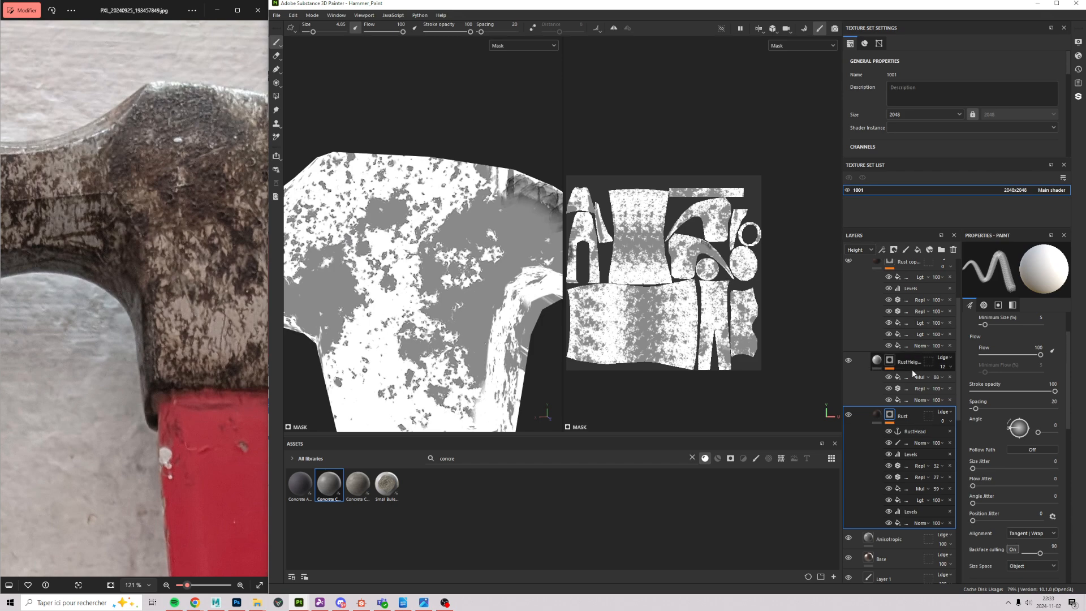
Step: Compare RustHeight at opacity 100 and return it to 12
alt+drag(376, 232, 418, 339)
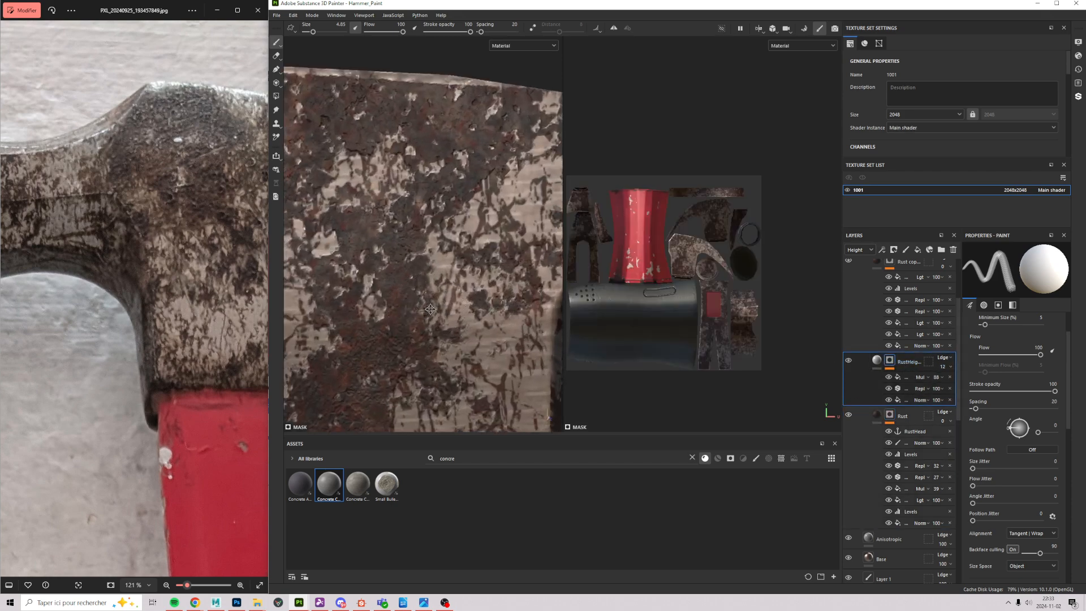
alt+middle_drag(419, 339, 532, 334)
alt+drag(532, 333, 597, 351)
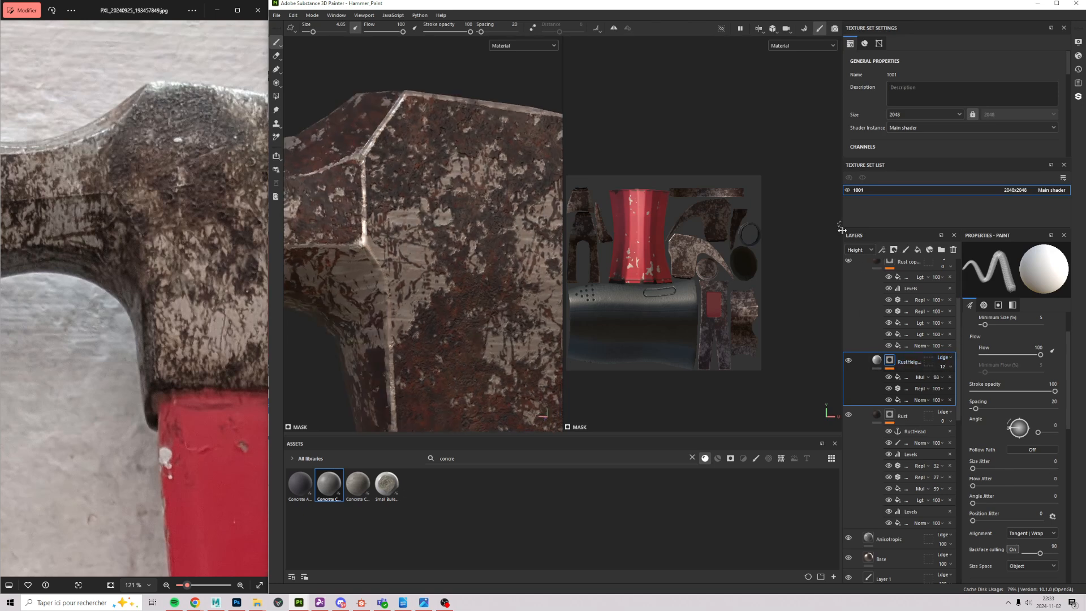
click(940, 366)
drag(946, 382, 1029, 389)
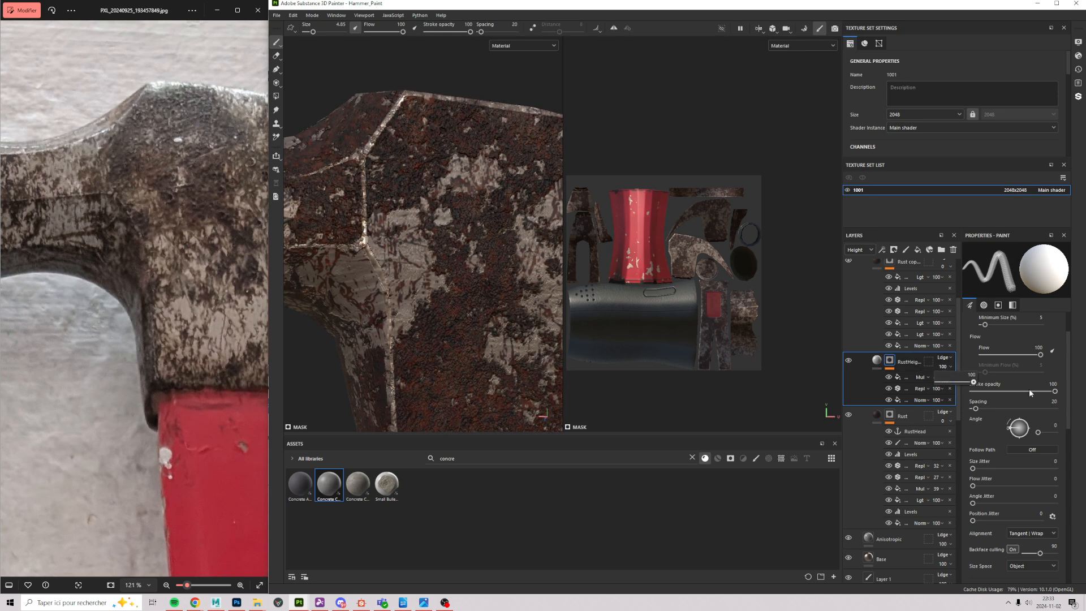
drag(964, 386, 939, 381)
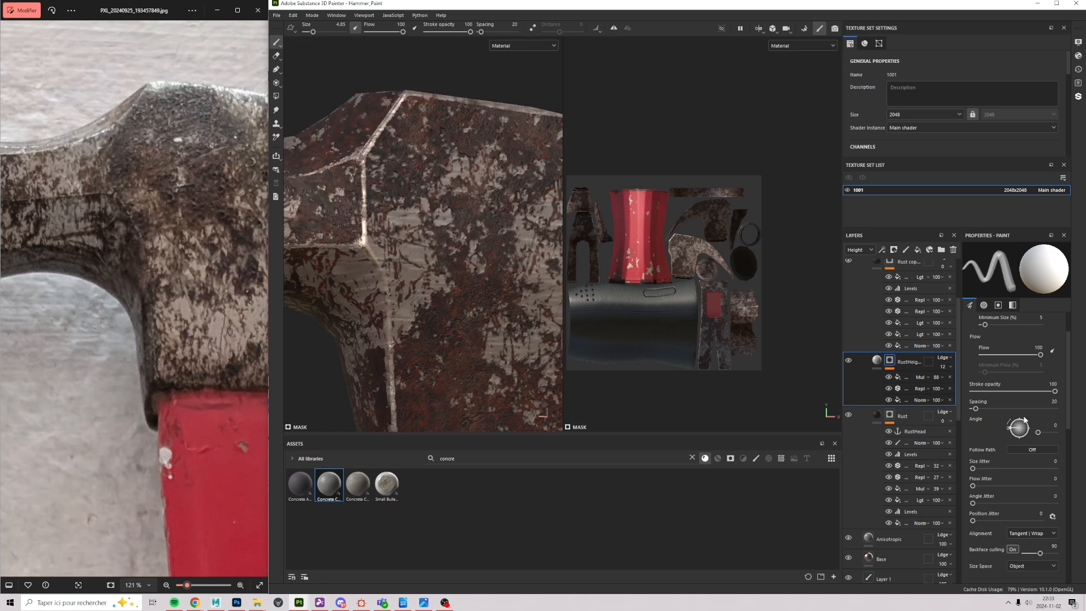
Step: Inspect the RustHeight group's normal fill settings while zooming onto the head's rust
click(898, 400)
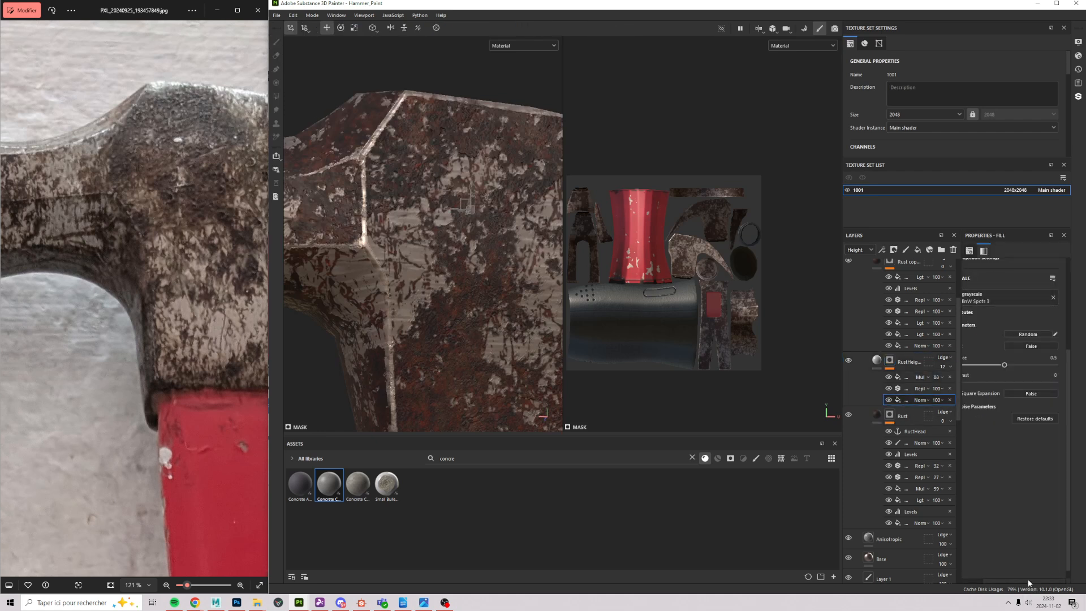
drag(1025, 580, 1016, 583)
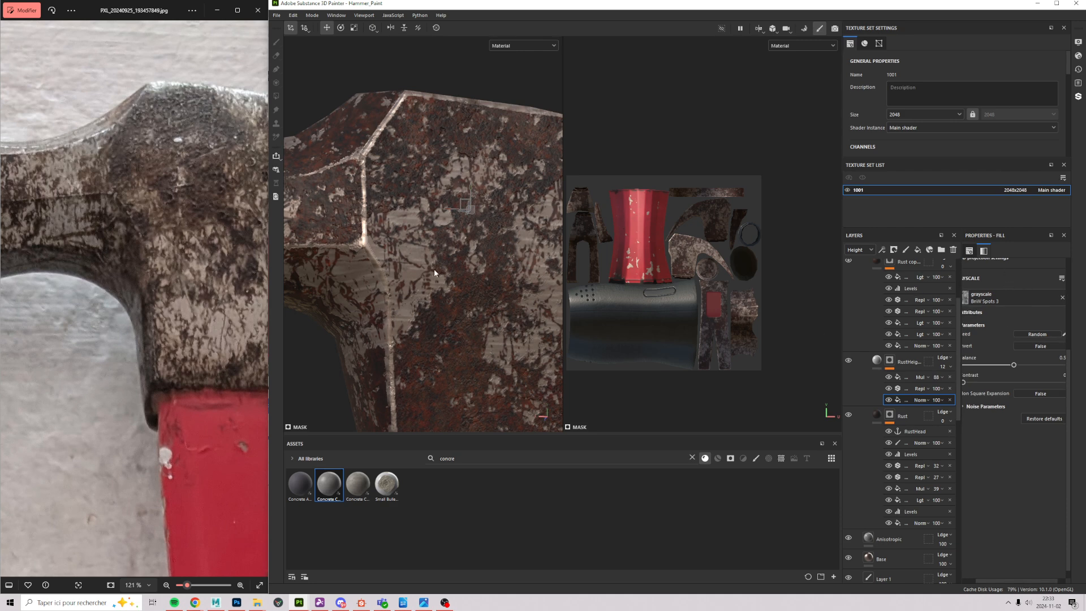
scroll(408, 362, up, 5)
alt+middle_drag(403, 209, 413, 235)
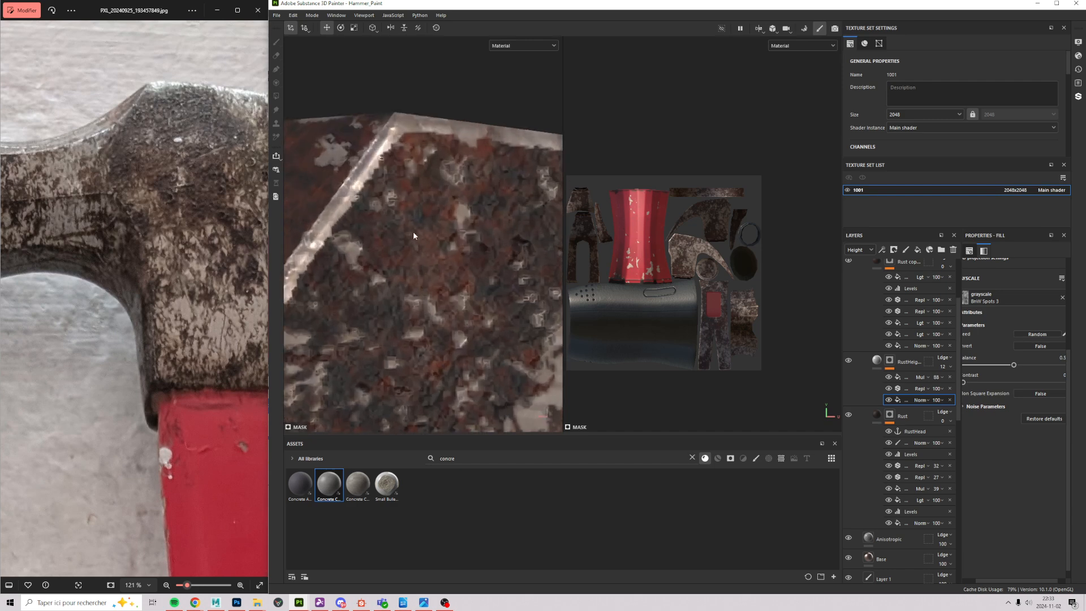
alt+drag(413, 236, 408, 159)
scroll(409, 158, down, 2)
alt+middle_drag(408, 159, 412, 229)
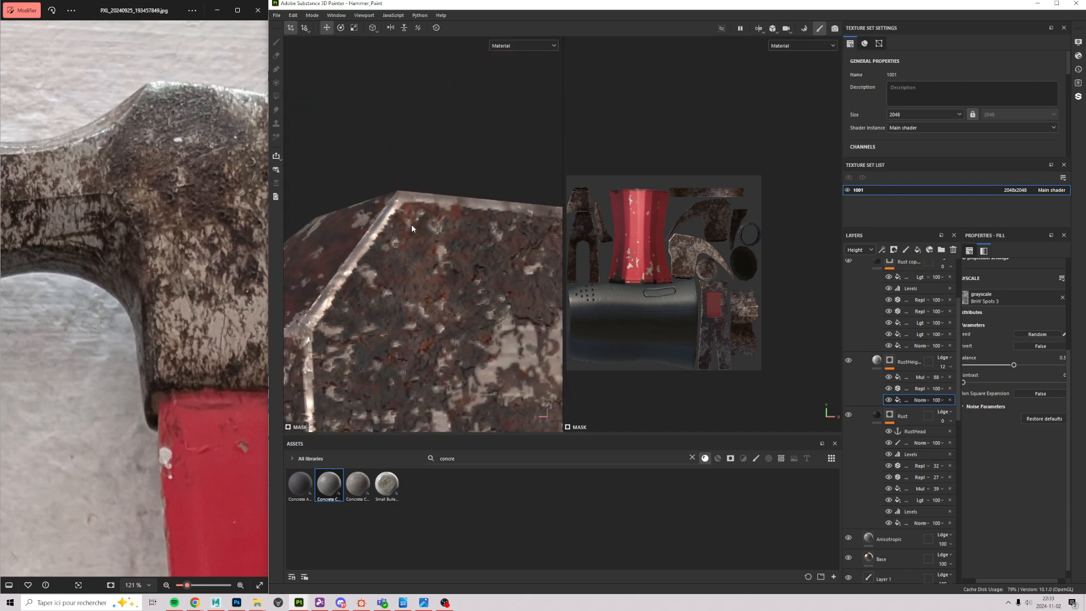
scroll(155, 182, up, 5)
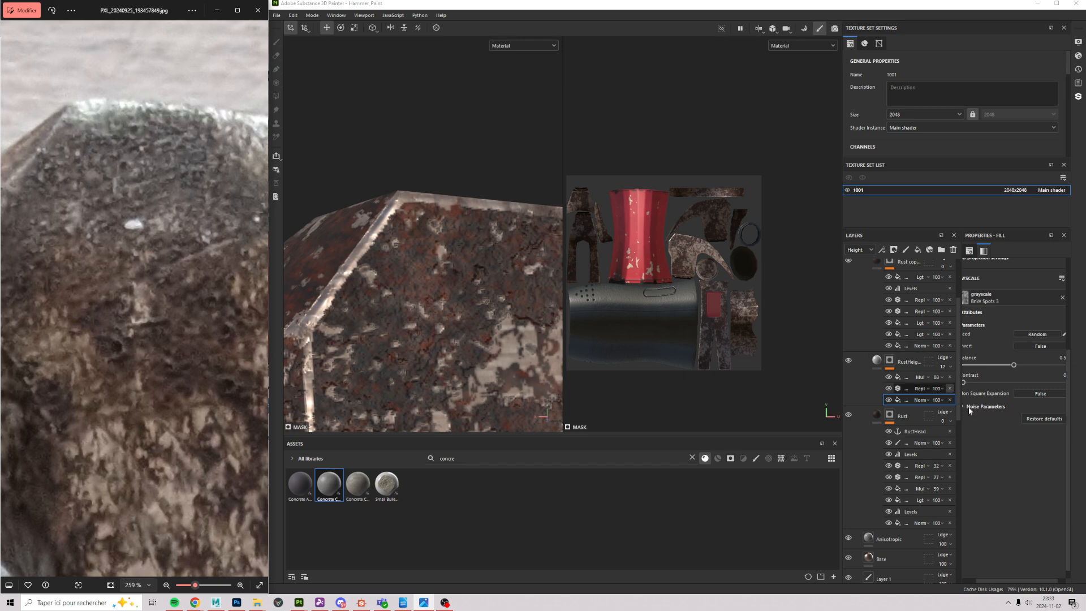
Step: Check the warp filter, hide an effect to compare, and open the multiply fill's grayscale settings
click(905, 389)
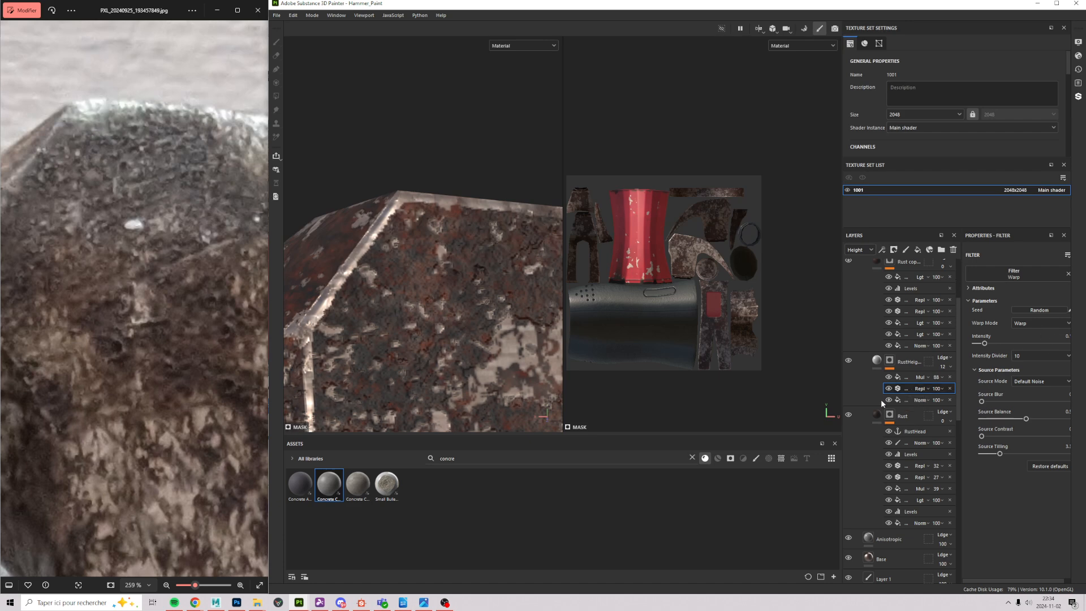
alt+drag(458, 307, 703, 354)
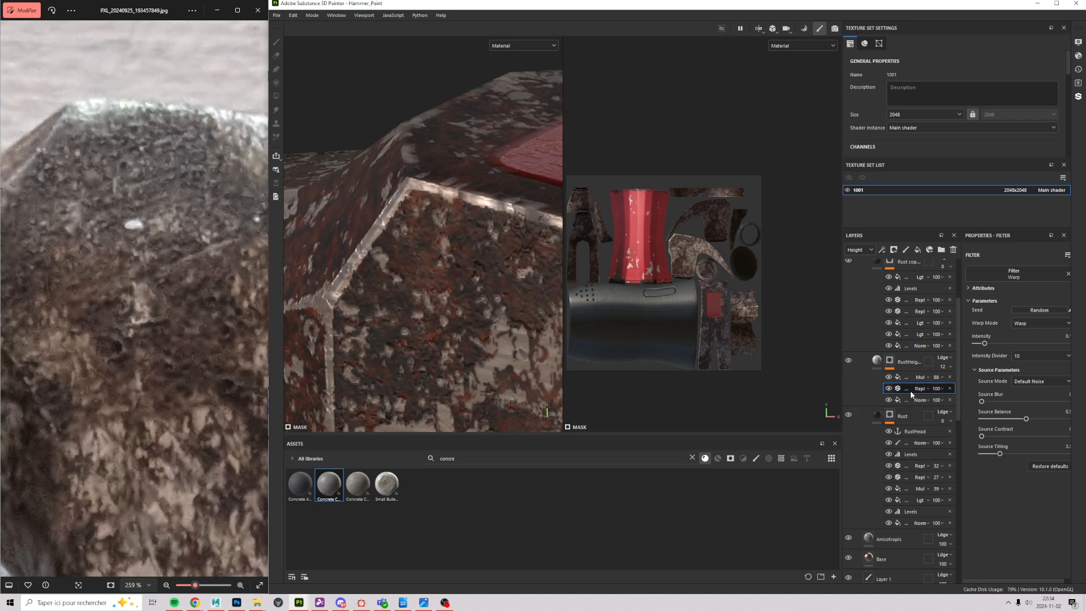
click(887, 377)
click(896, 381)
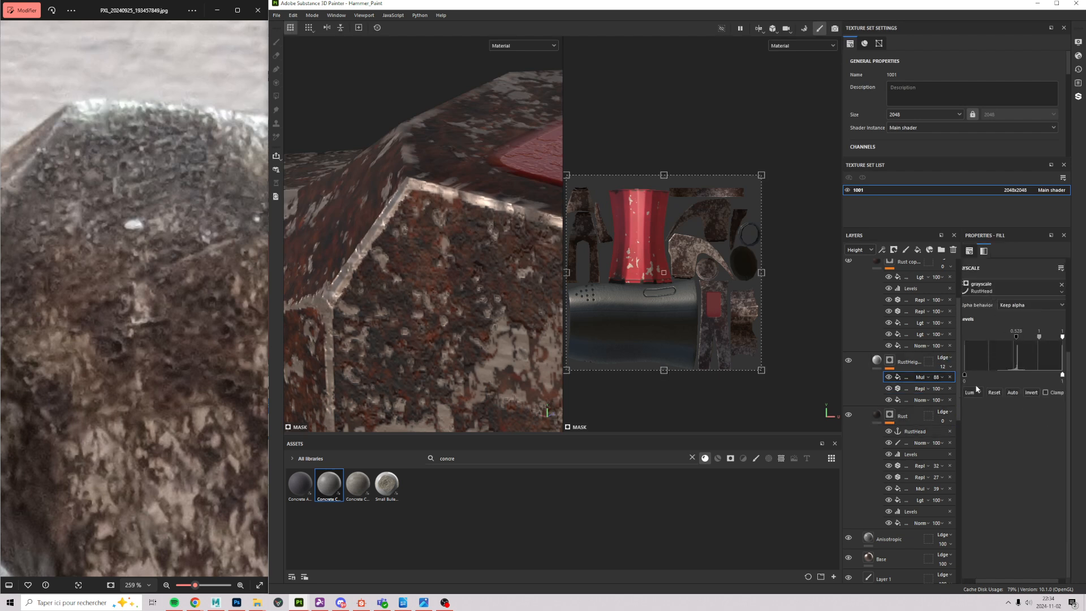
Step: Switch to Mask view with M and hide the RustHeight multiply fill to compare
drag(1003, 578, 959, 582)
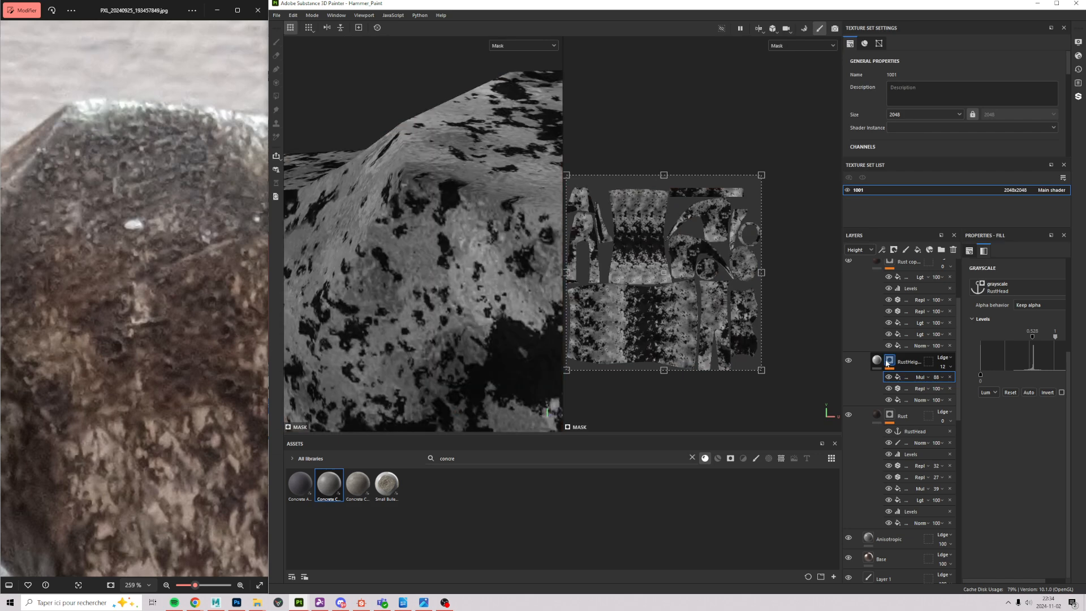
key(m)
alt+drag(432, 196, 436, 293)
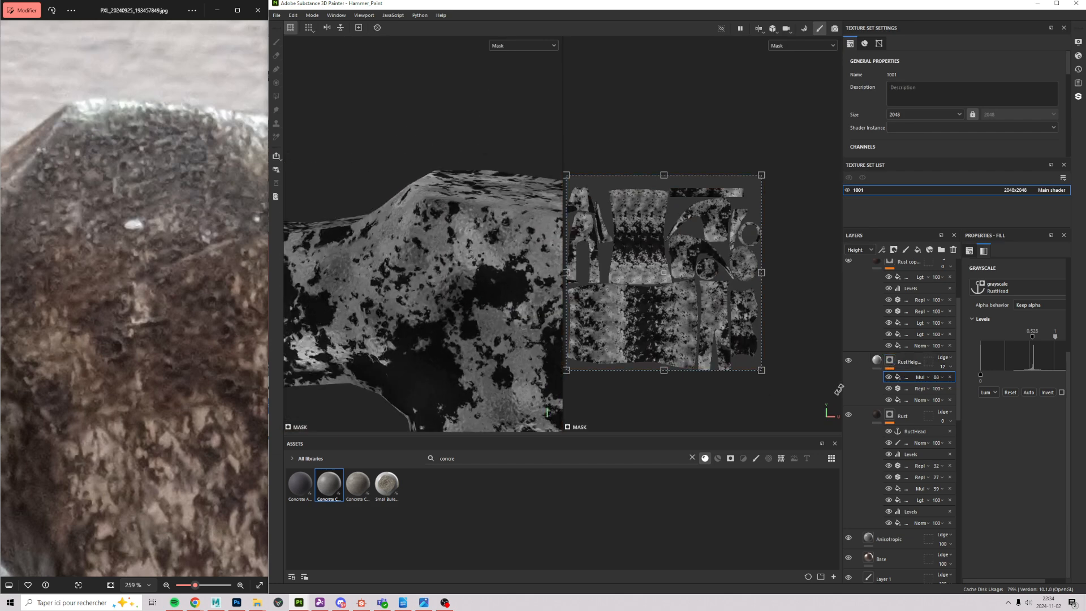
click(885, 378)
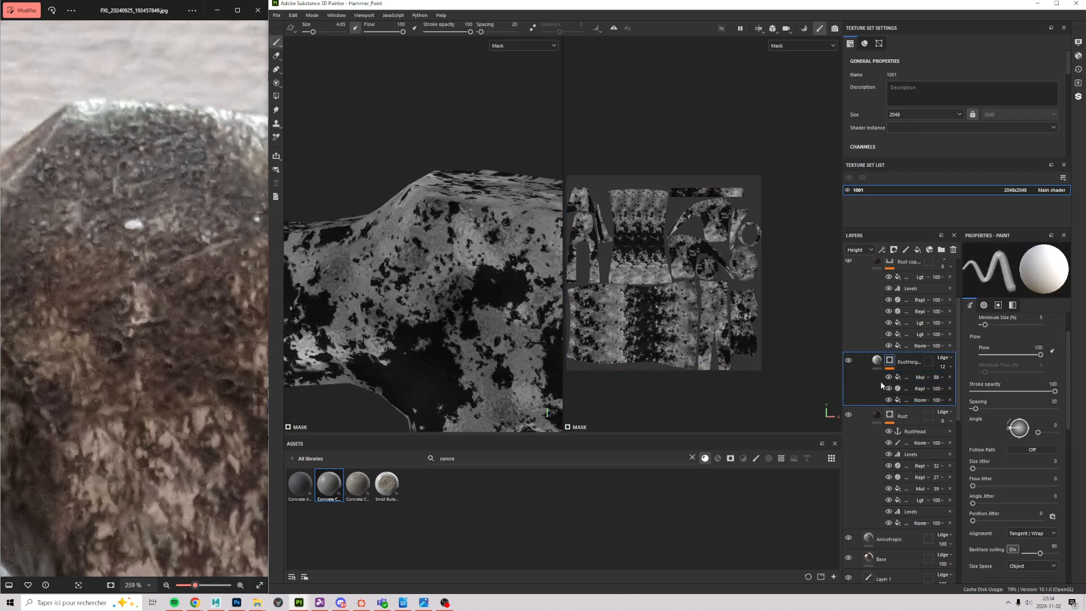
click(887, 376)
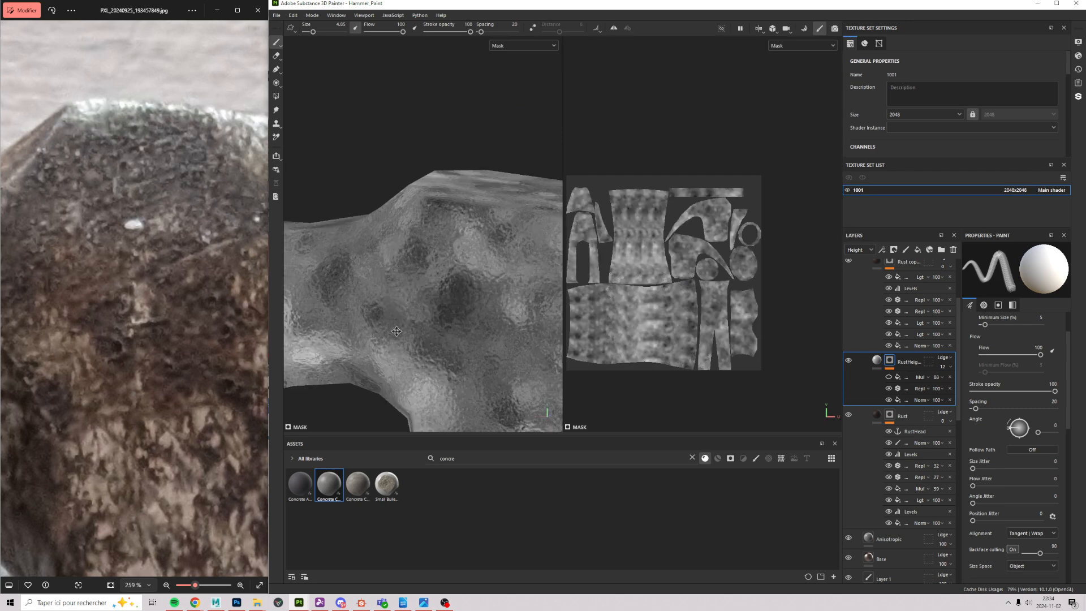
alt+middle_drag(397, 332, 363, 96)
alt+drag(364, 96, 353, 139)
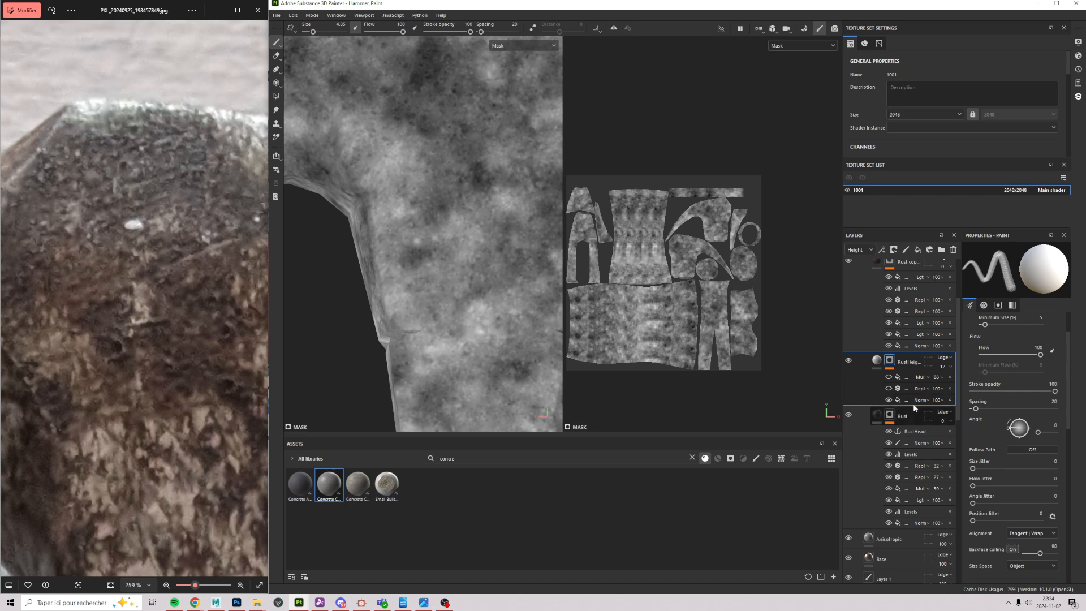
Step: Re-enable the warp and multiply effects and zoom into the RustHeight mask's dark areas
click(889, 388)
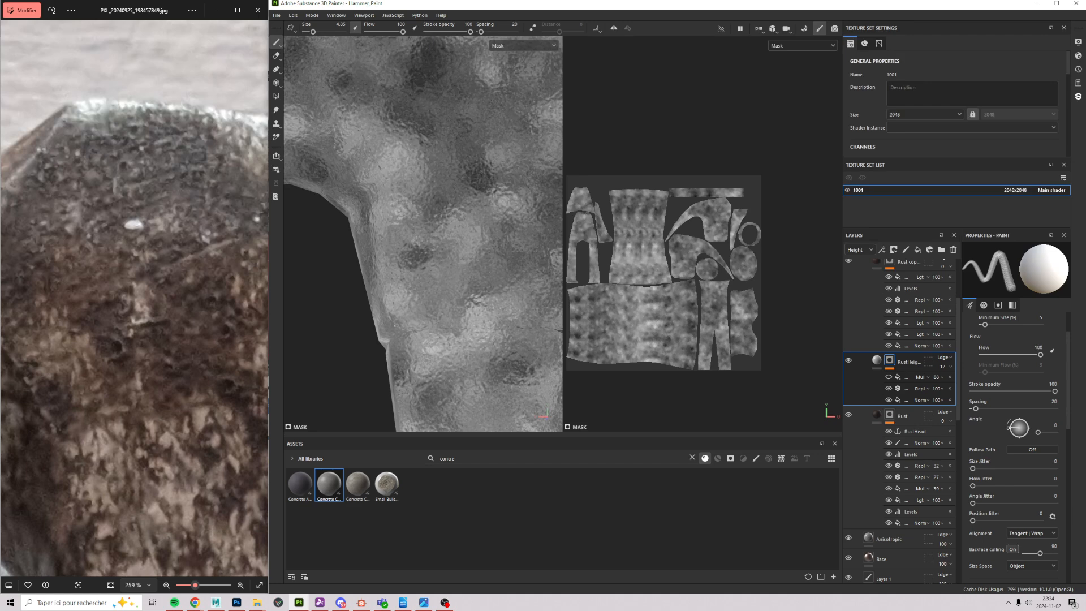
click(888, 377)
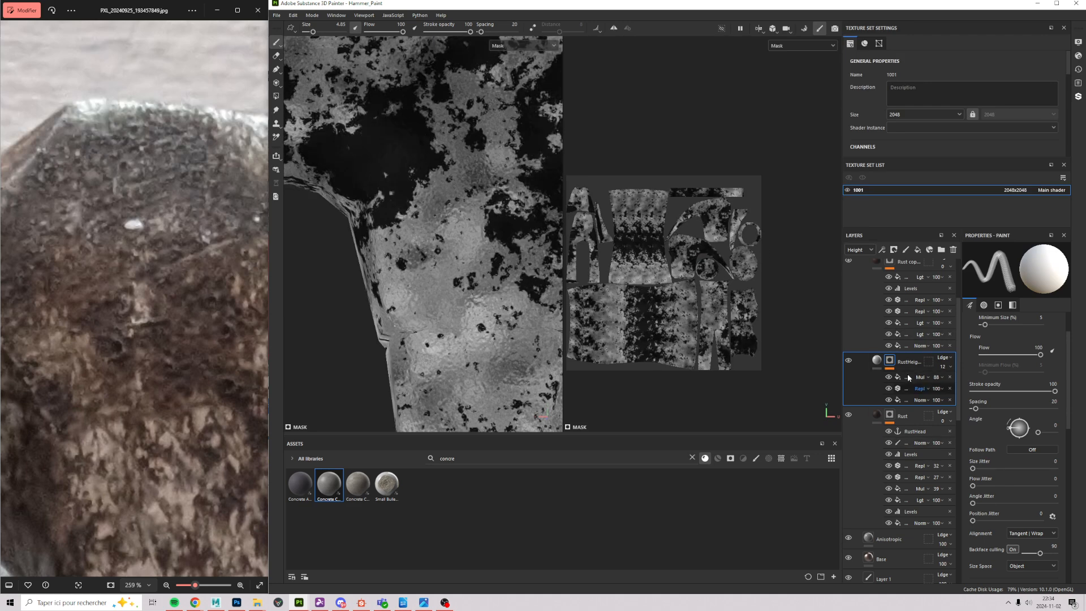
click(889, 414)
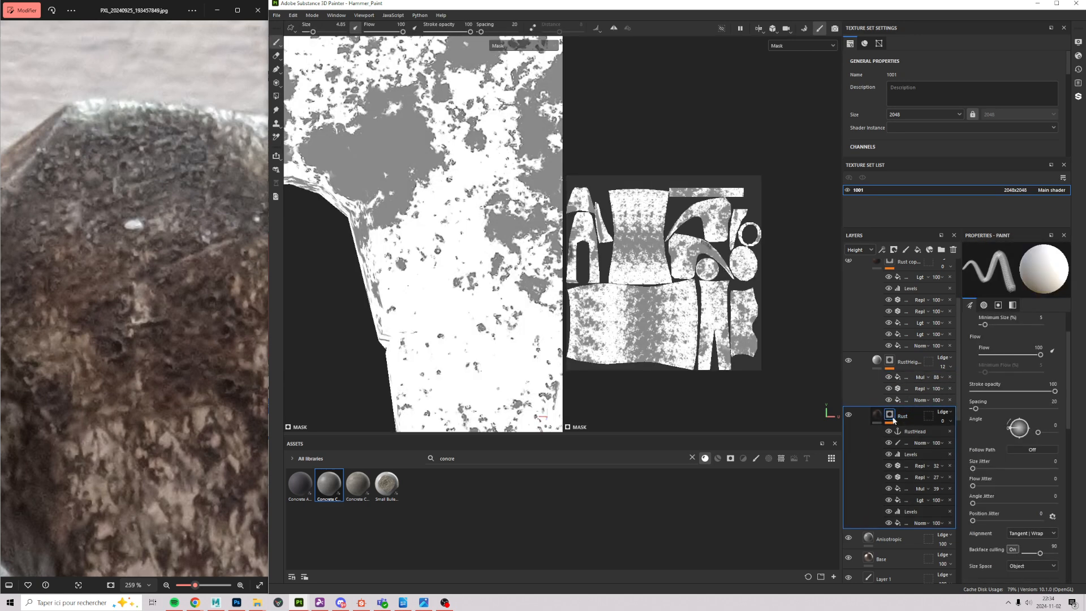
click(896, 378)
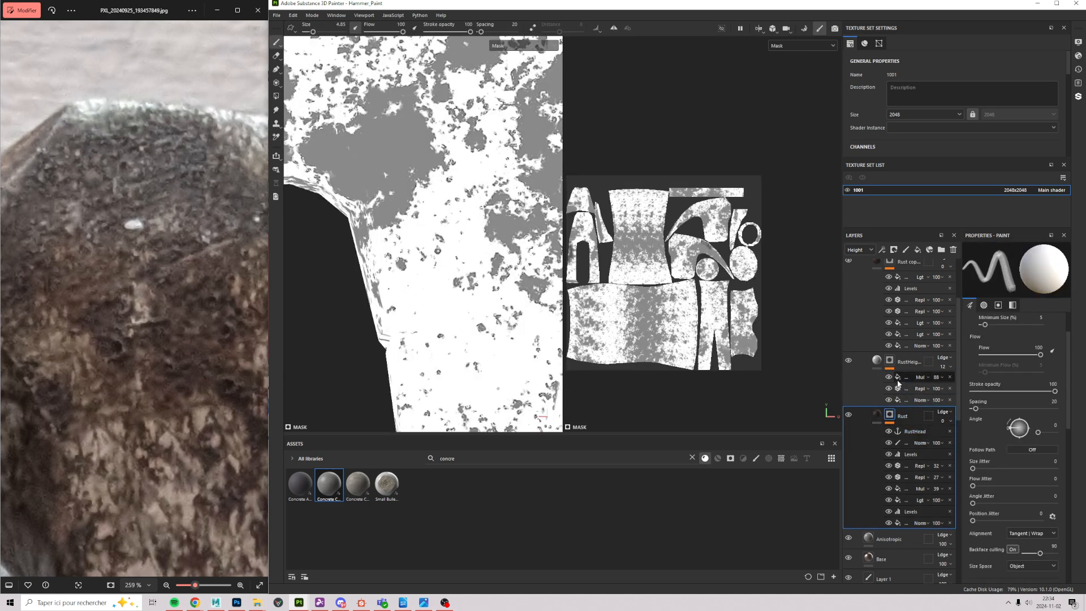
alt+click(890, 360)
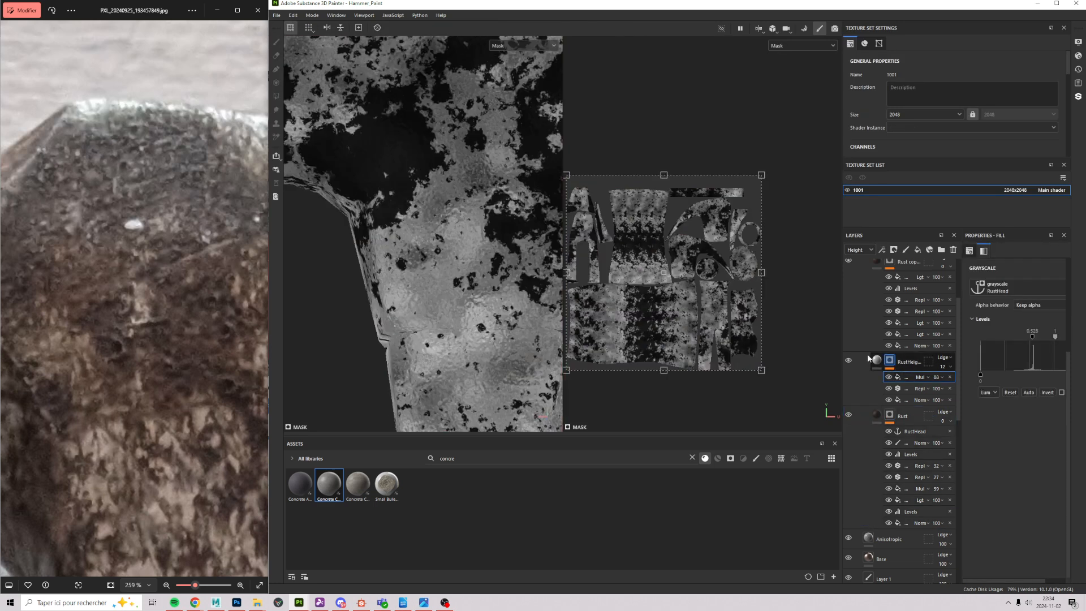
alt+right_drag(357, 114, 420, 221)
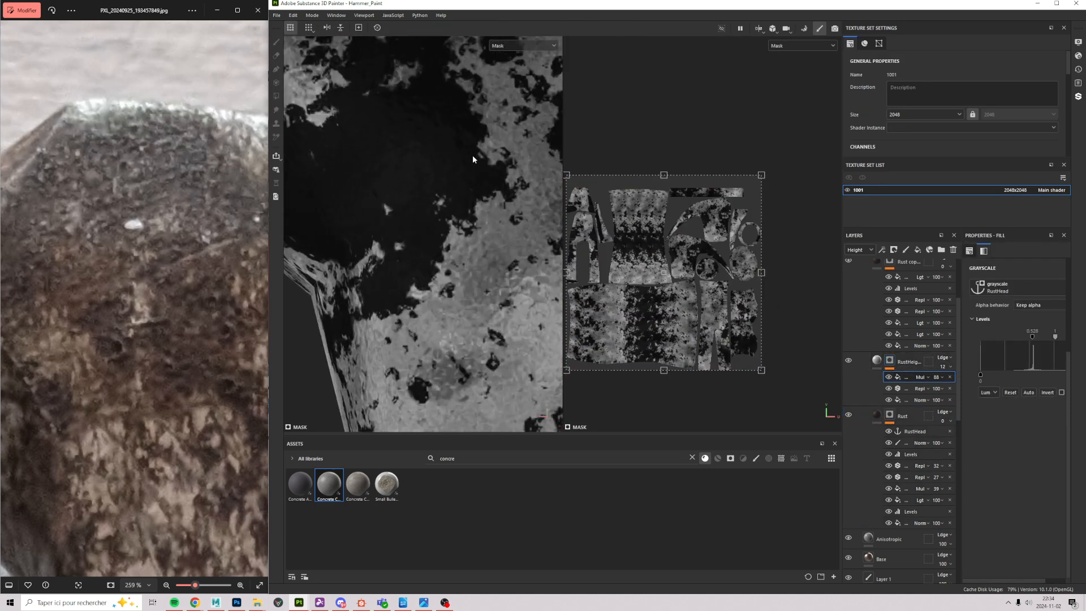
alt+right_drag(362, 160, 407, 360)
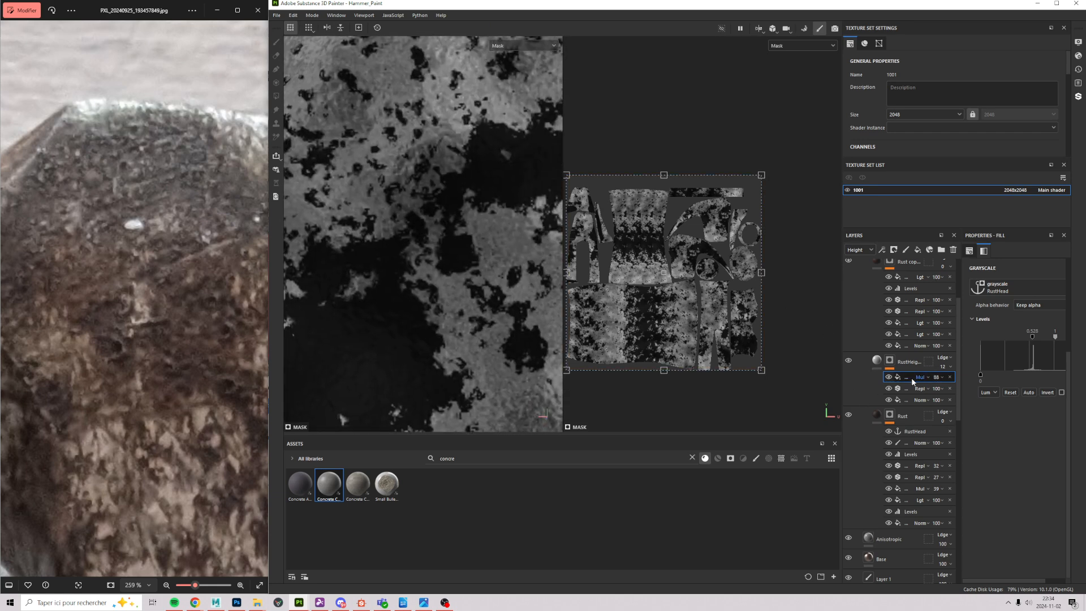
Step: Set the grayscale fill's source to the RustHead anchor point
click(992, 287)
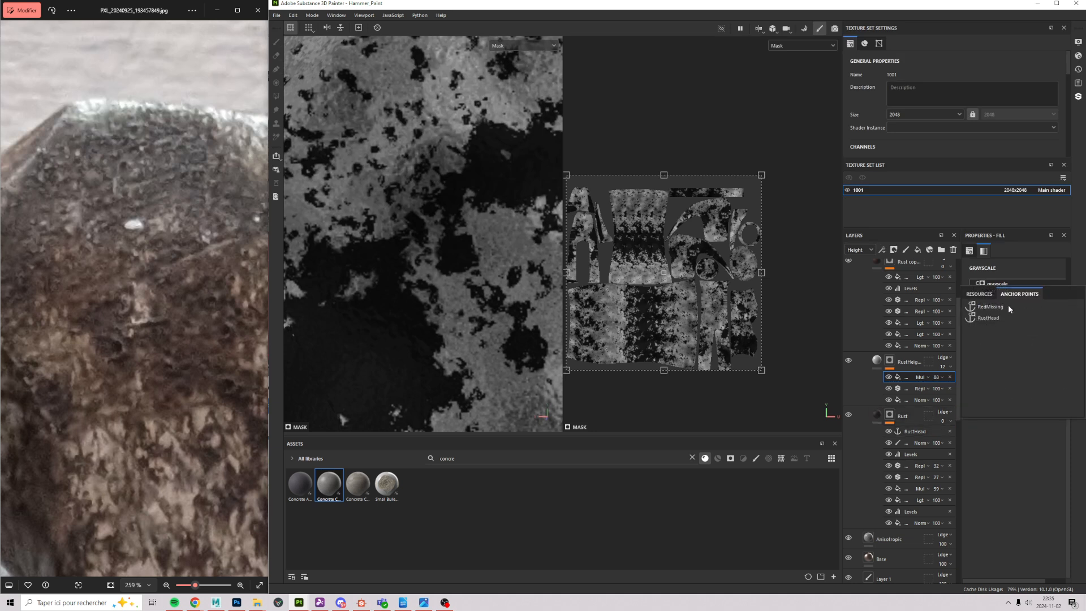
click(979, 294)
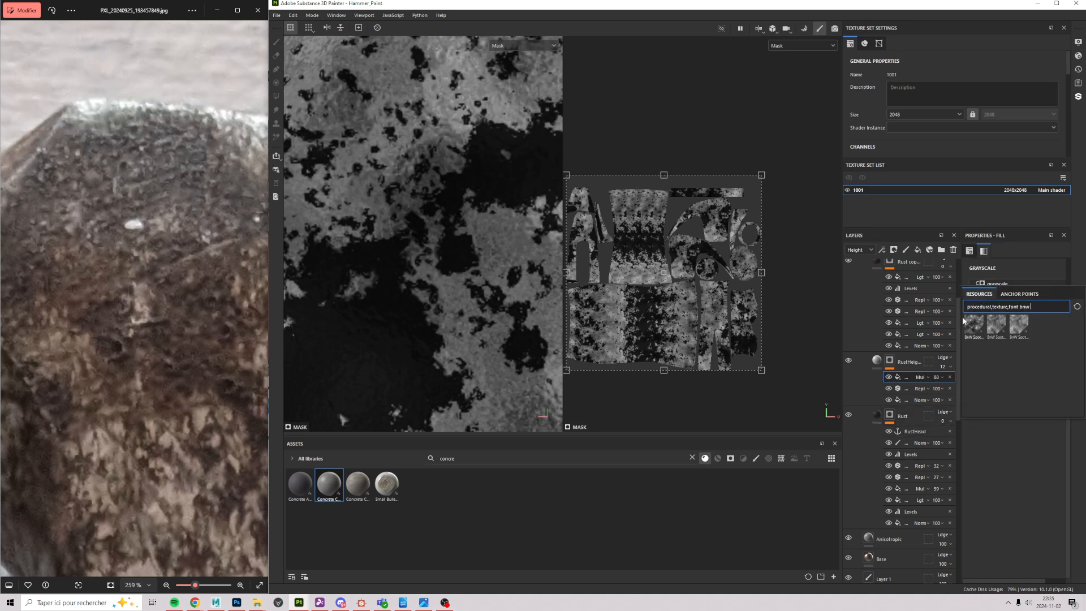
click(1016, 296)
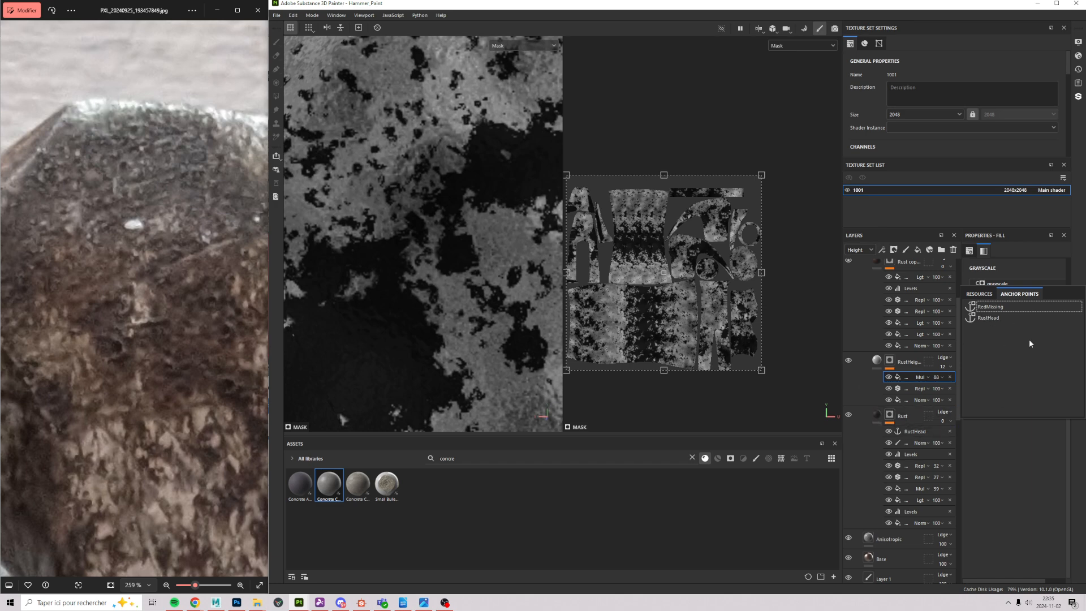
click(997, 317)
scroll(578, 226, down, 1)
scroll(446, 185, down, 7)
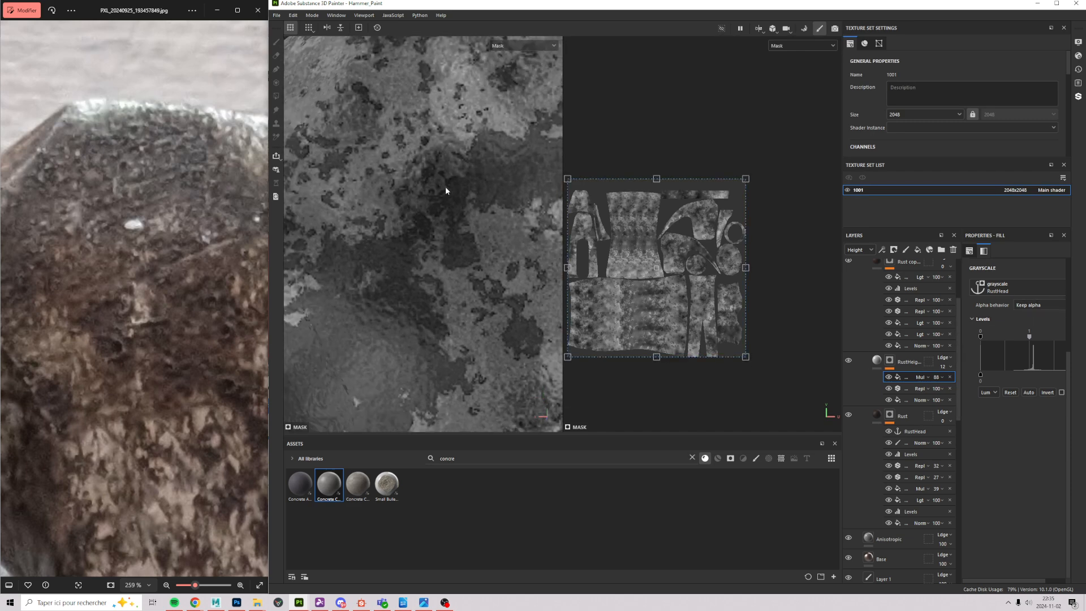
scroll(382, 284, up, 5)
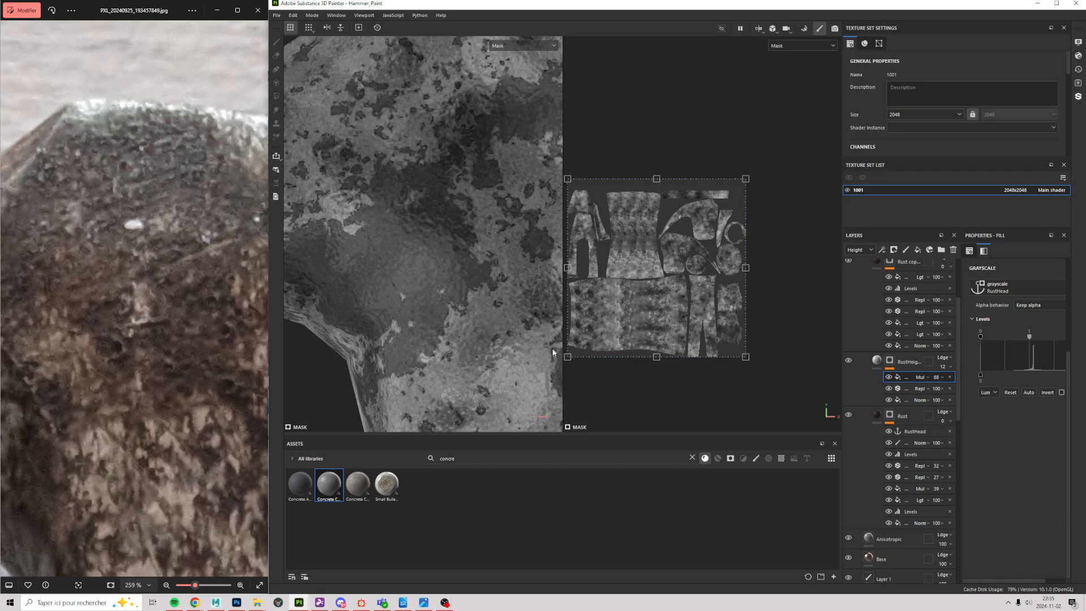
Step: Raise the black point in the RustHeight mask's Levels to darken the mask
click(876, 360)
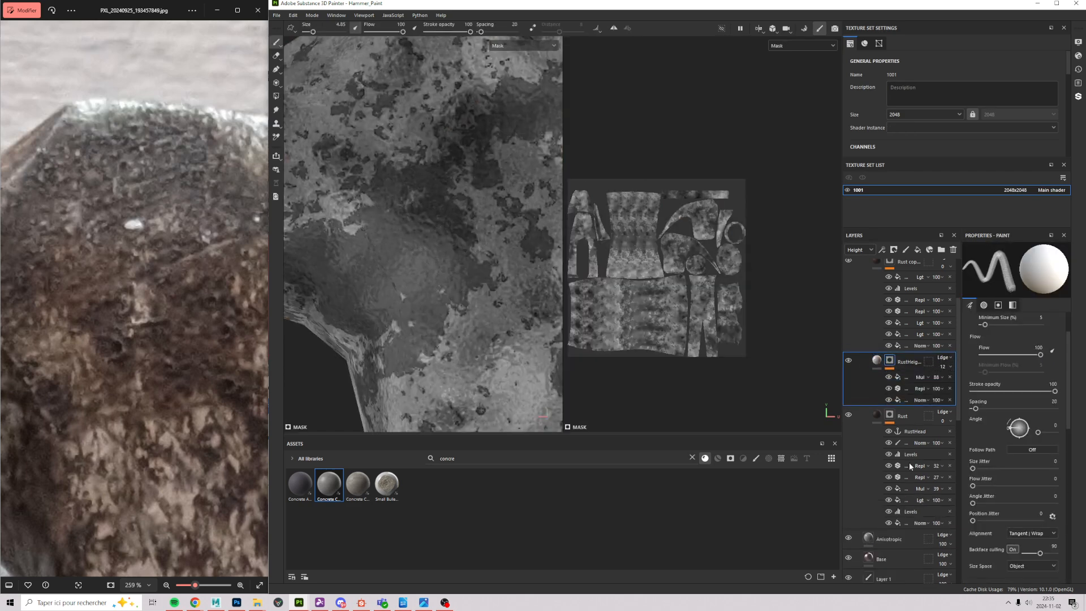
click(897, 378)
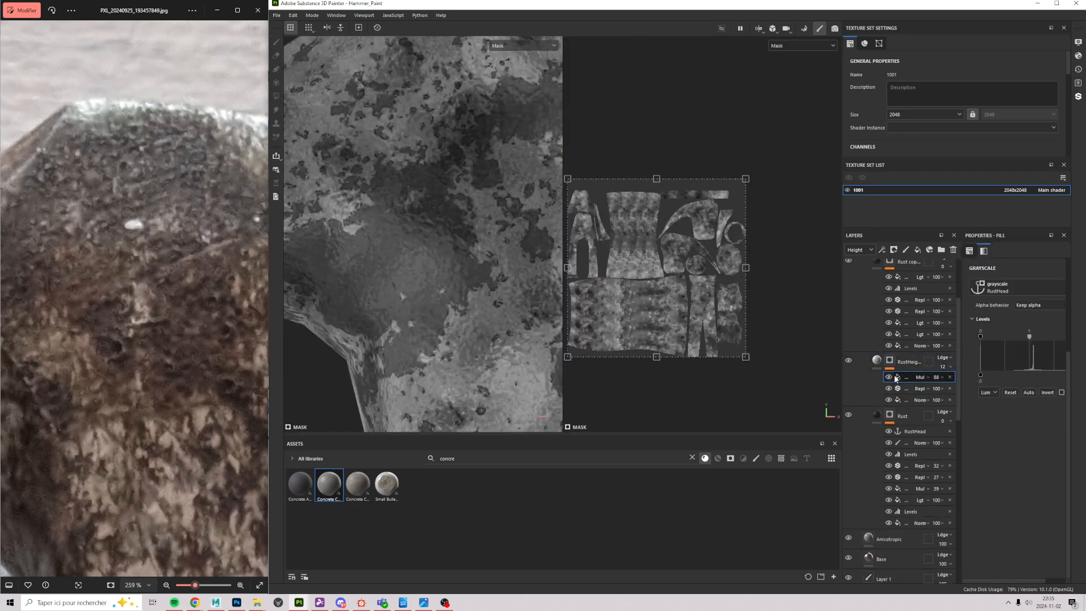
drag(979, 337, 1030, 336)
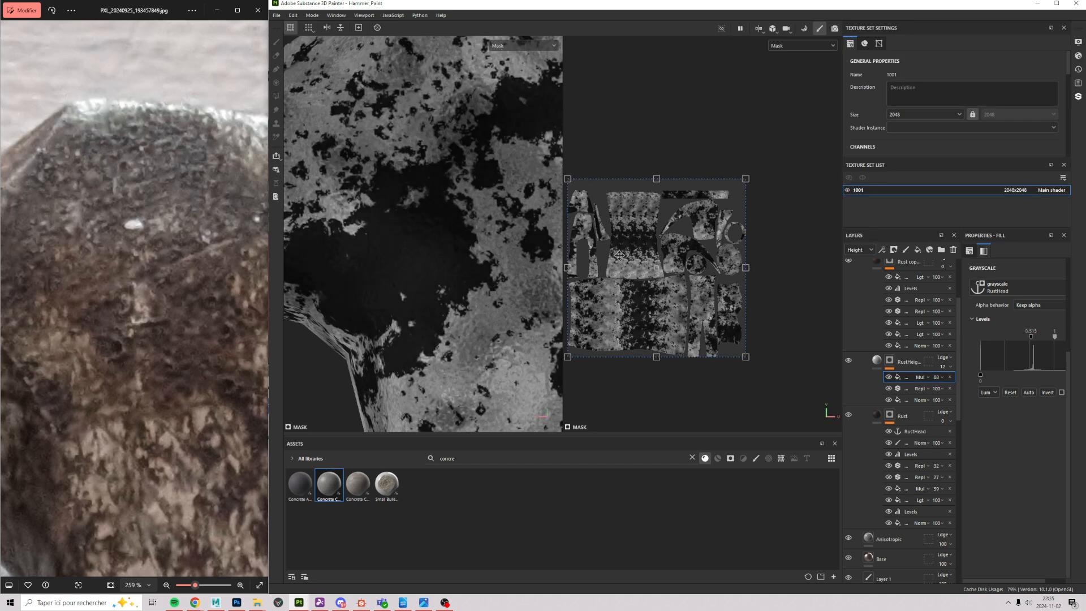
alt+middle_drag(387, 100, 458, 203)
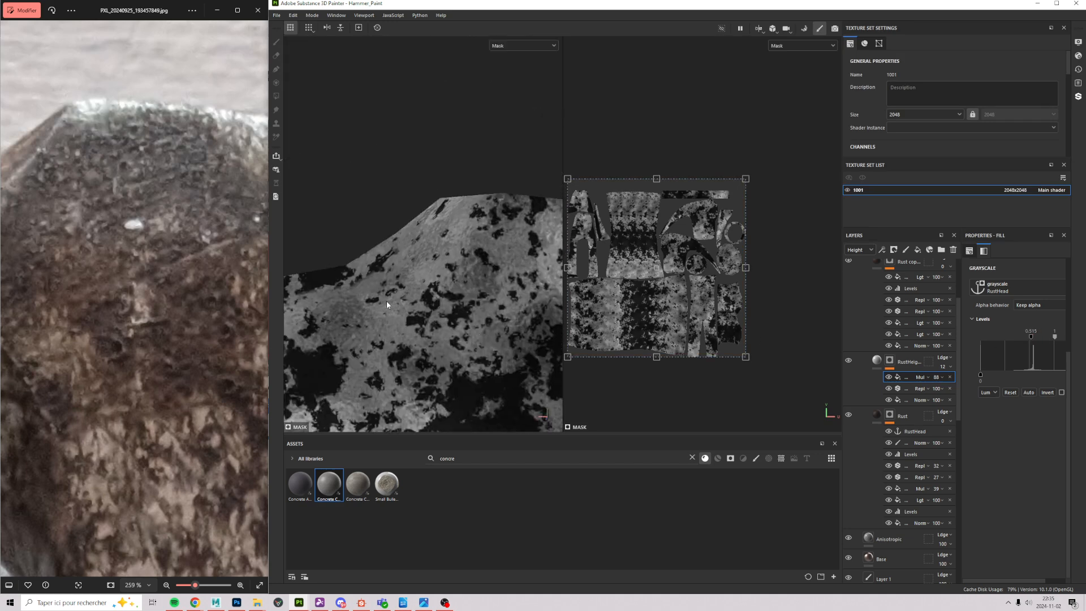
Step: Compare against the Rust mask, then fine-tune RustHeight's black point to 0.528 and view the material
click(890, 417)
alt+middle_drag(428, 362, 380, 133)
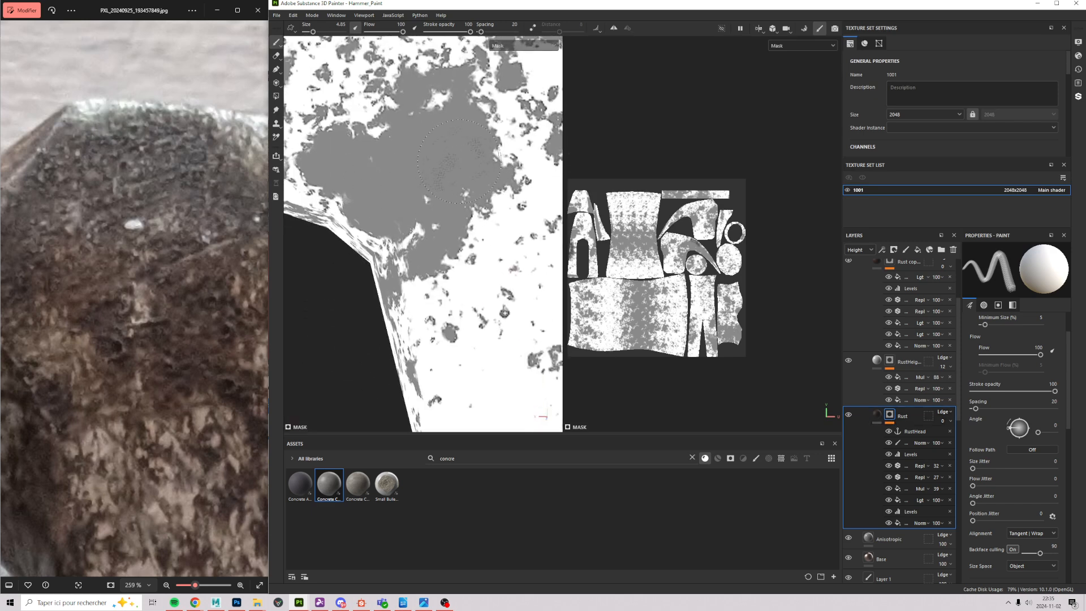
alt+middle_drag(503, 209, 501, 305)
alt+right_drag(502, 305, 459, 195)
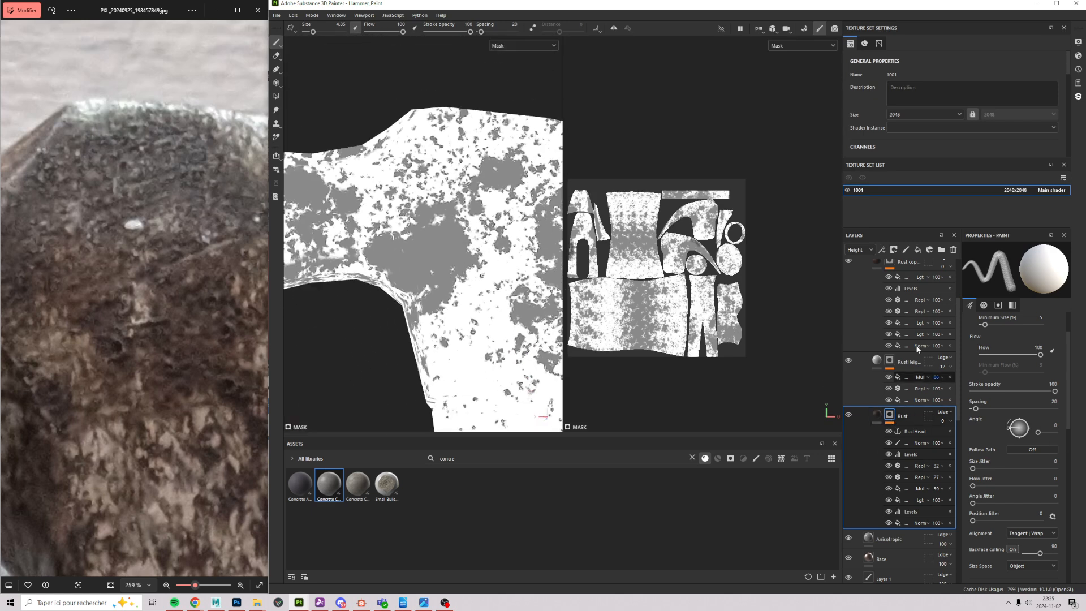
click(905, 378)
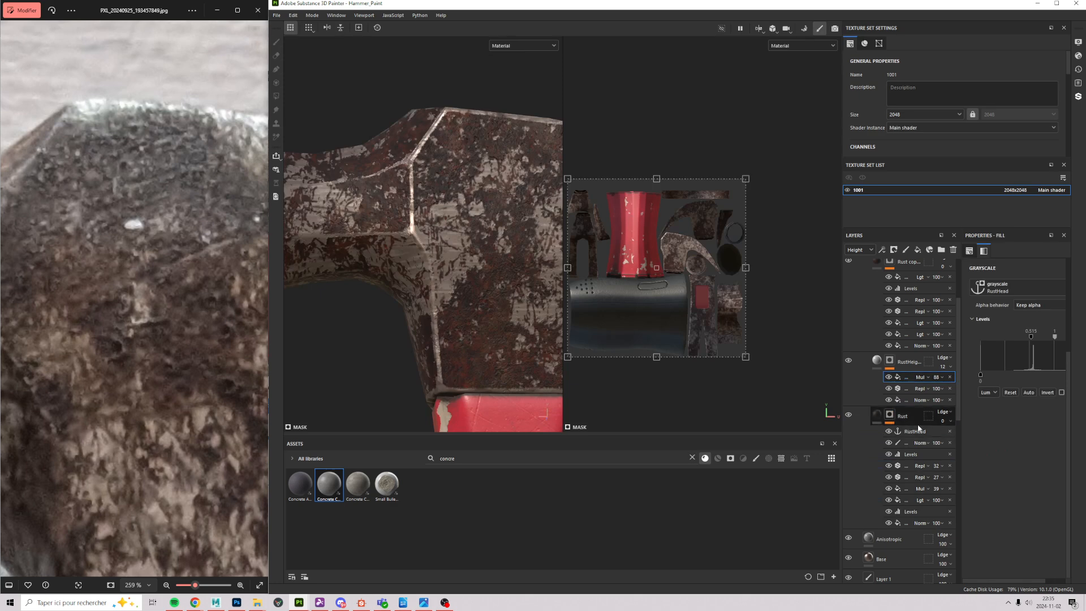
alt+click(892, 360)
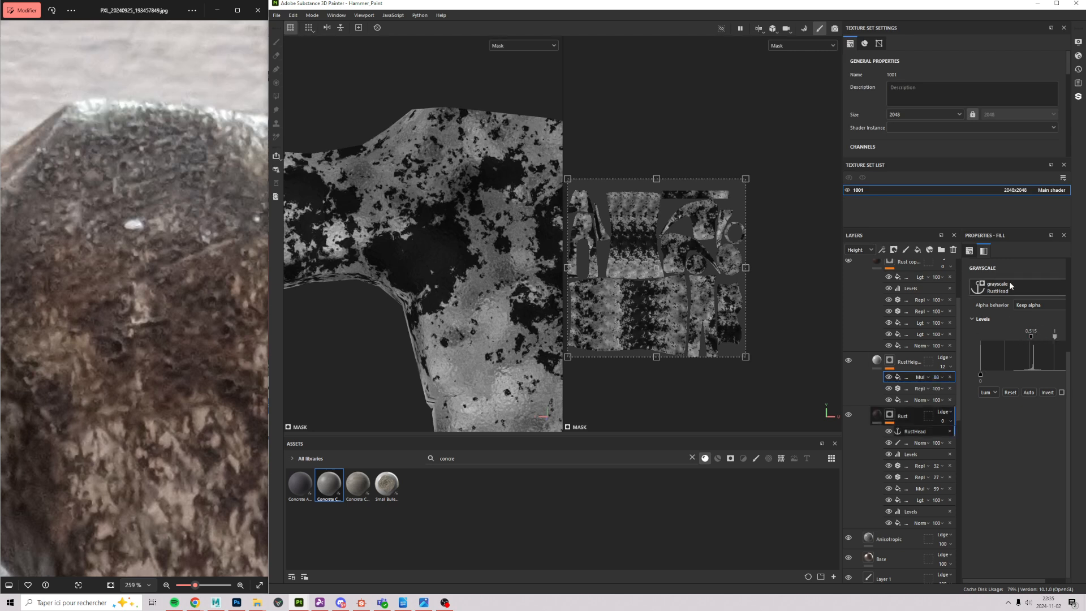
mouse_move(1029, 336)
mouse_down()
mouse_move(1020, 336)
mouse_move(1036, 343)
mouse_up()
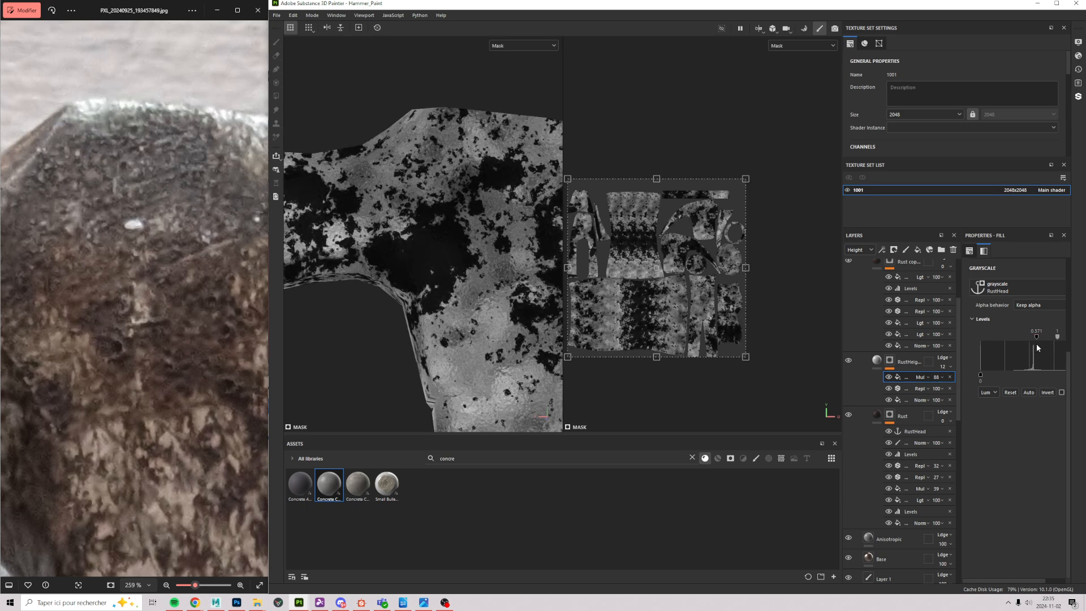
click(877, 359)
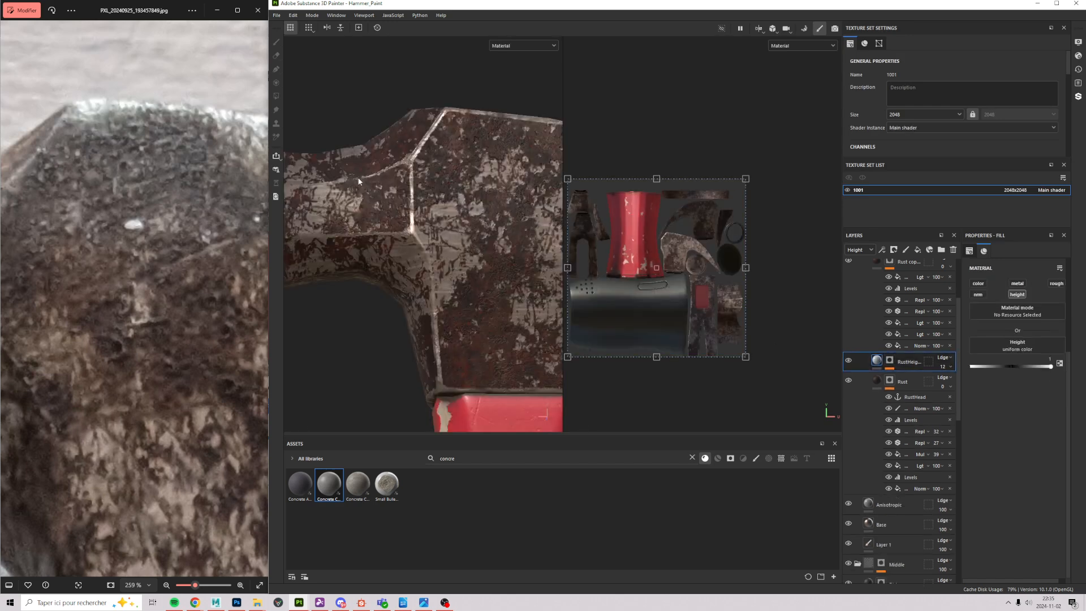
Step: Orbit around the rusty hammer head until the red handle comes into view
scroll(501, 238, up, 3)
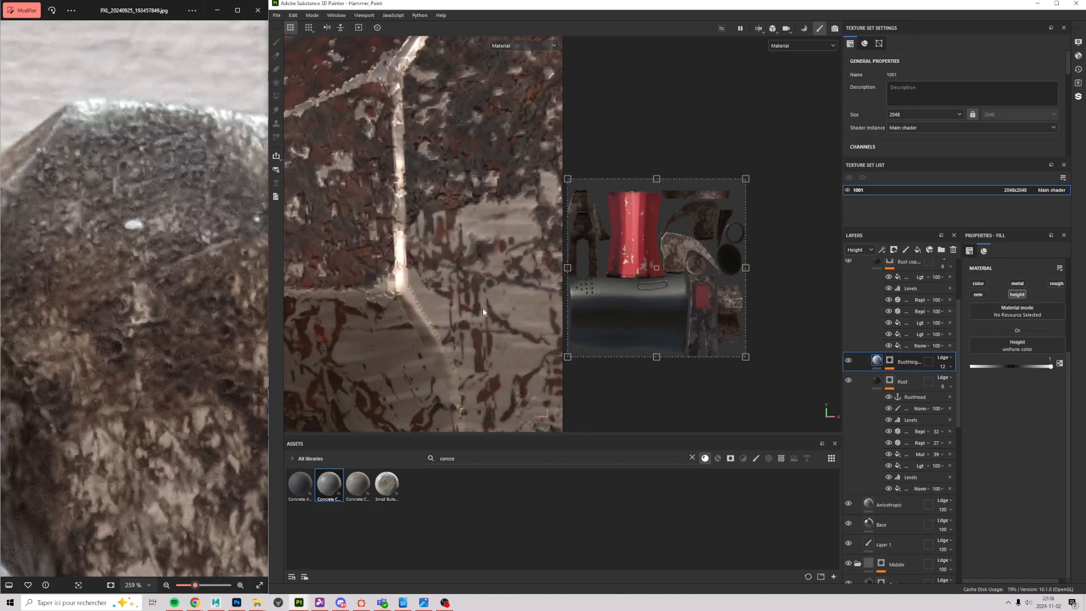
alt+drag(483, 307, 523, 300)
alt+right_drag(542, 320, 317, 338)
alt+drag(446, 222, 474, 147)
alt+drag(503, 195, 417, 260)
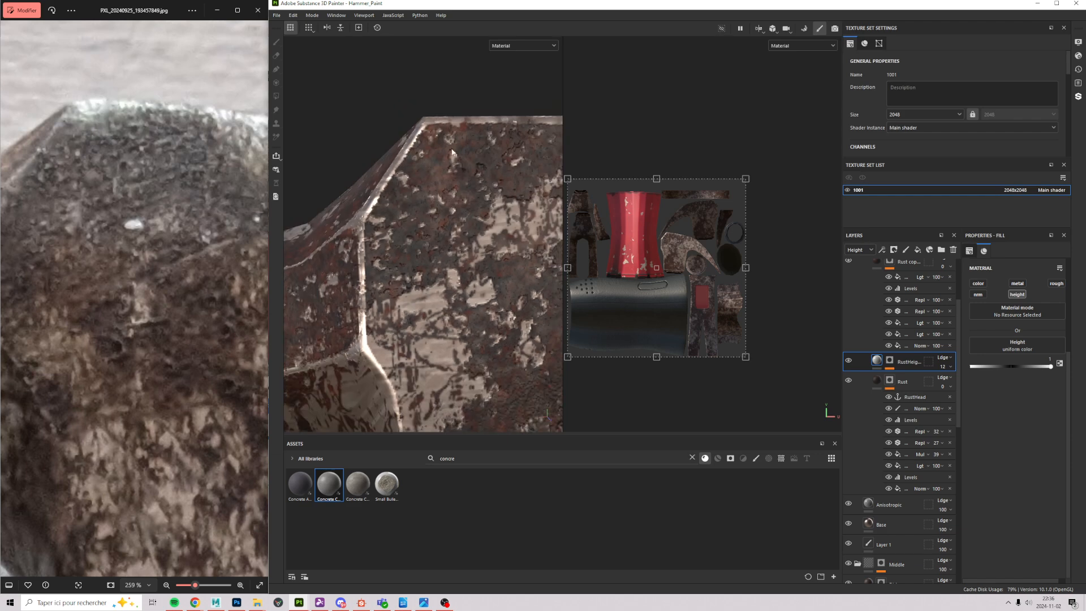
alt+drag(451, 152, 364, 310)
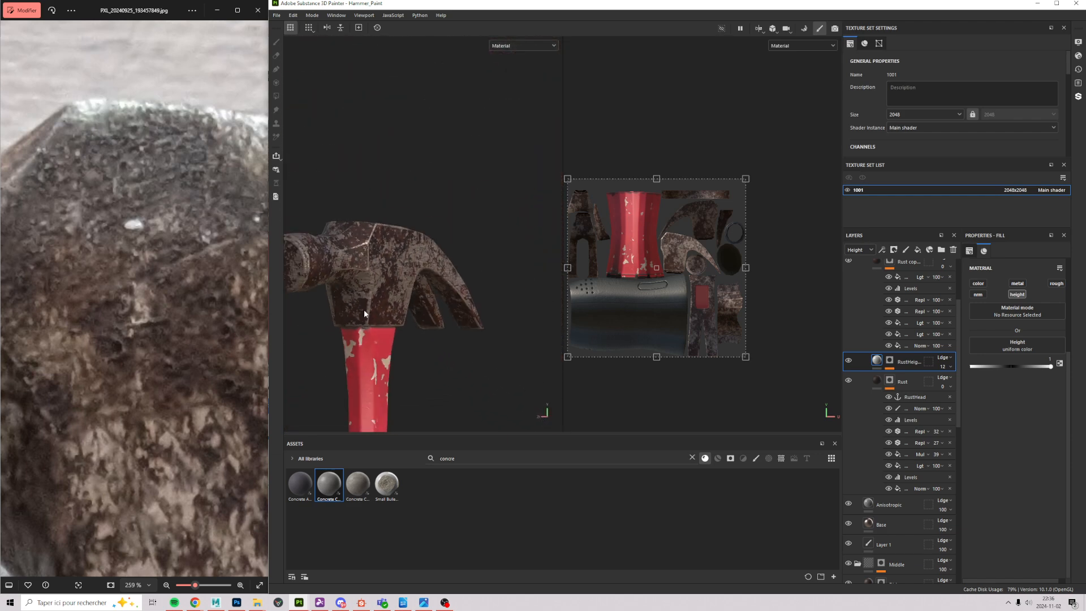
Step: Frame the head-handle join from the side and centre the reference photo on the handle
scroll(364, 310, down, 2)
alt+middle_drag(348, 346, 415, 212)
alt+drag(415, 211, 351, 218)
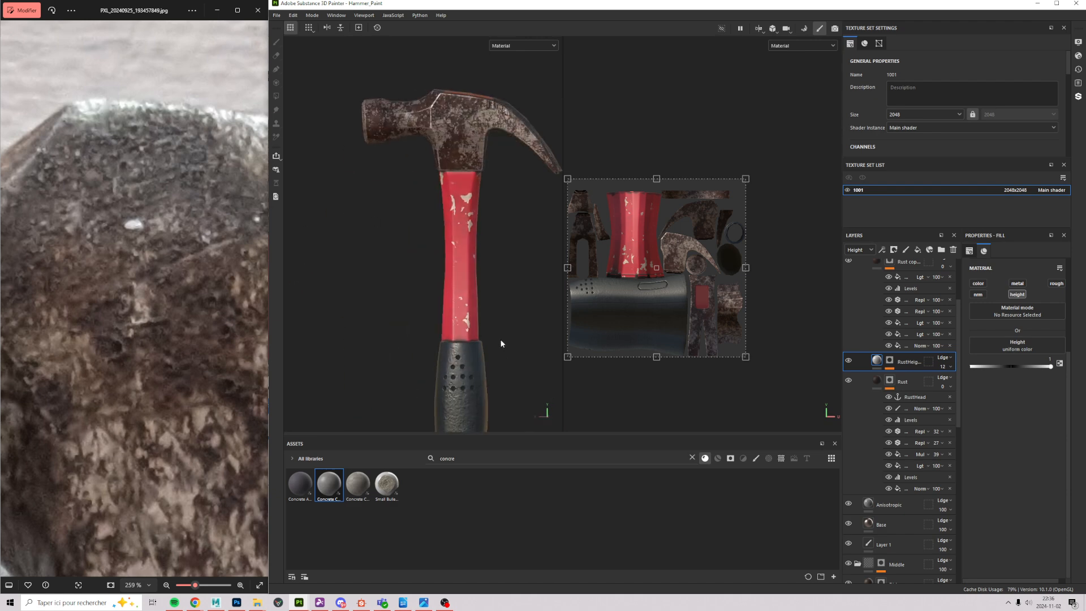
scroll(476, 243, up, 5)
alt+middle_drag(436, 79, 419, 162)
scroll(419, 162, up, 3)
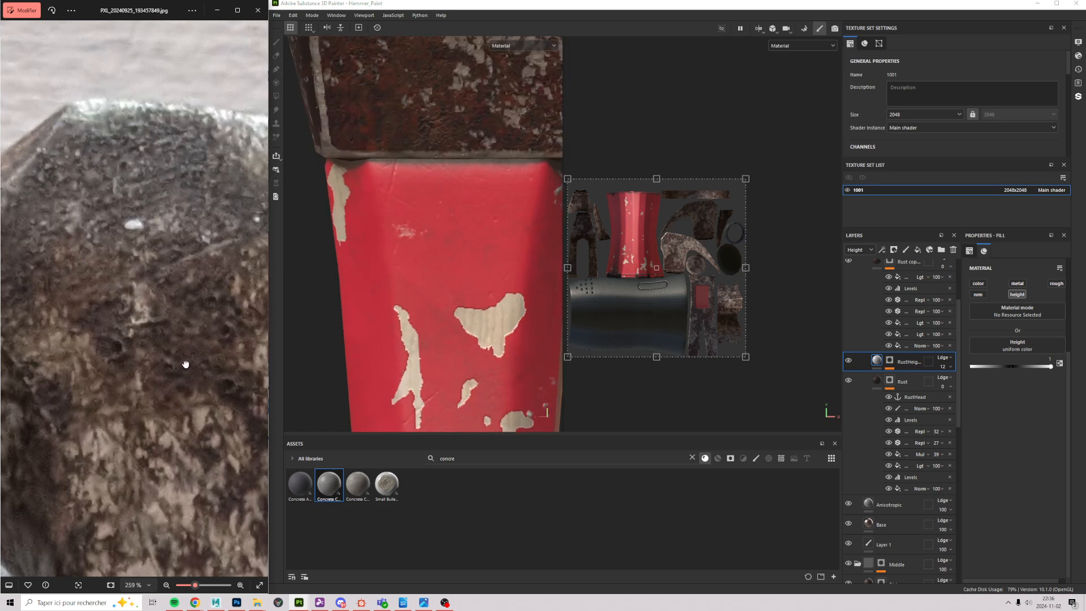
scroll(170, 339, down, 5)
drag(212, 323, 103, 321)
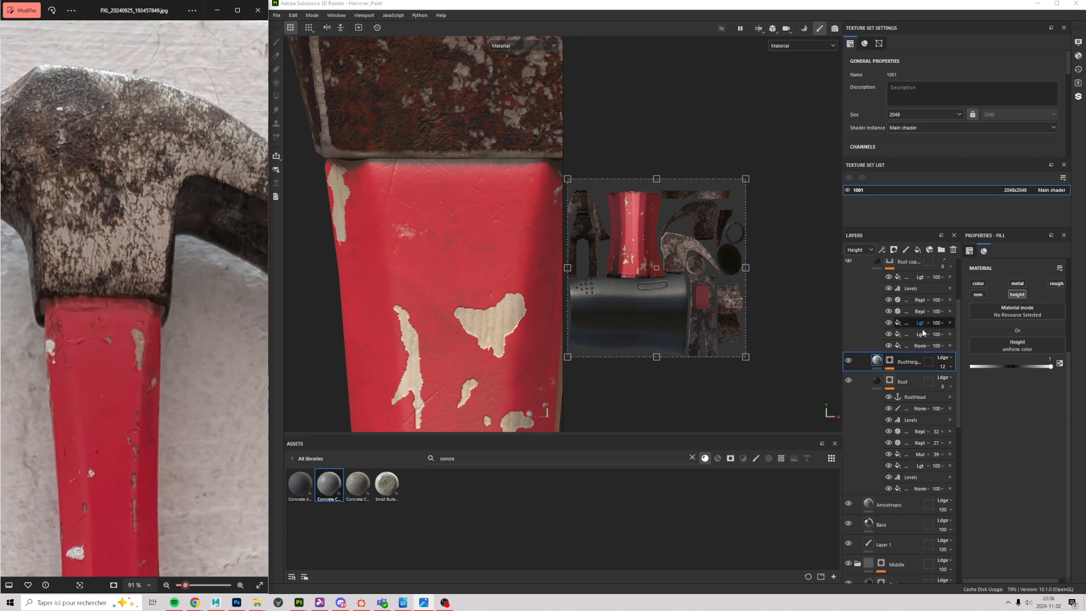
drag(958, 335, 962, 261)
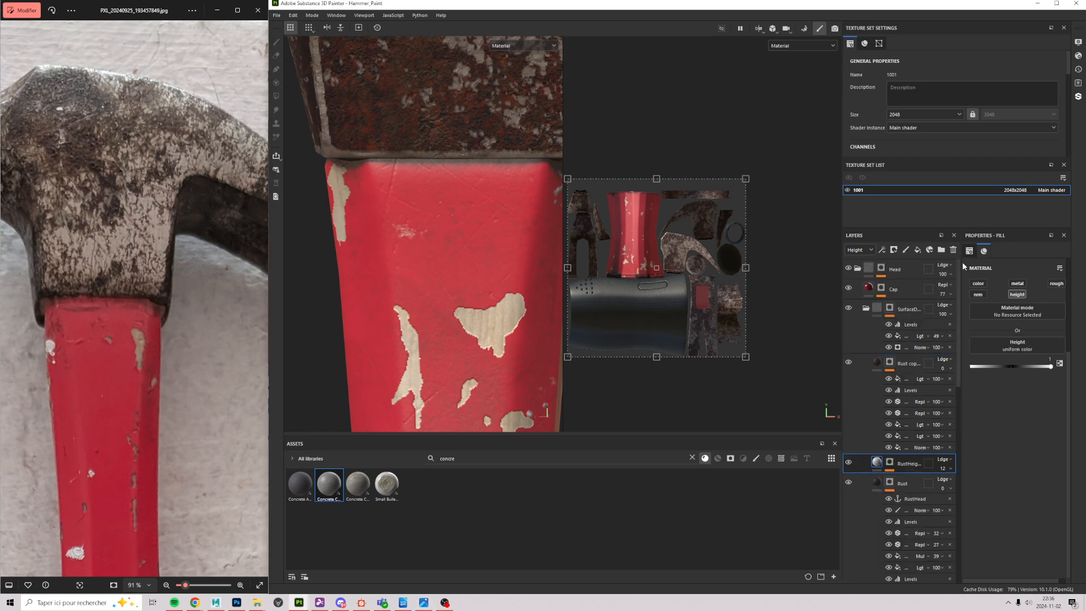
Step: Add the Concrete Cast material as a layer above Dirt
click(858, 267)
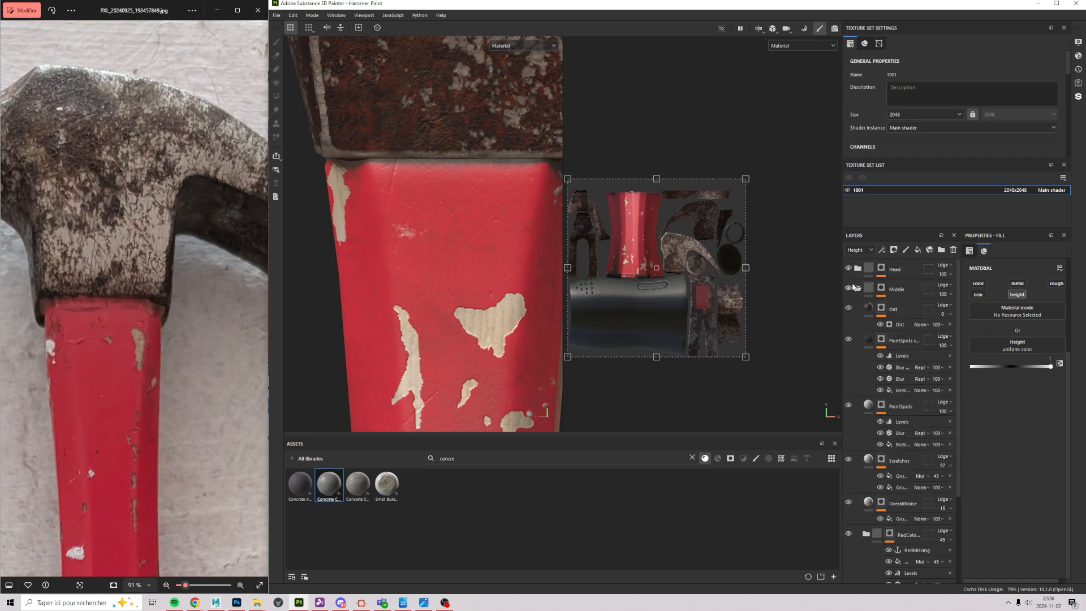
click(902, 313)
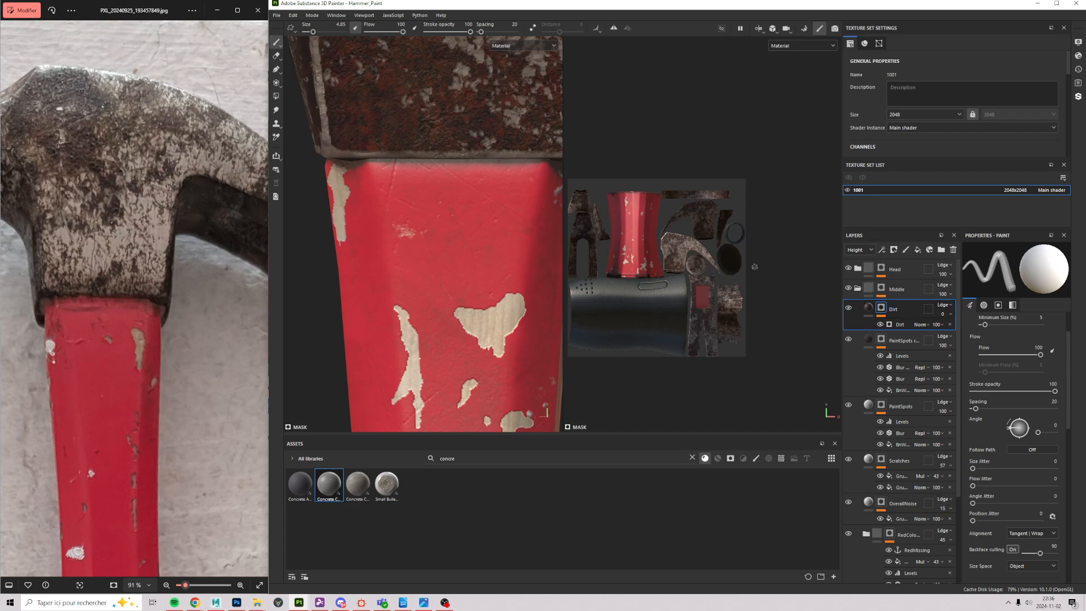
click(868, 308)
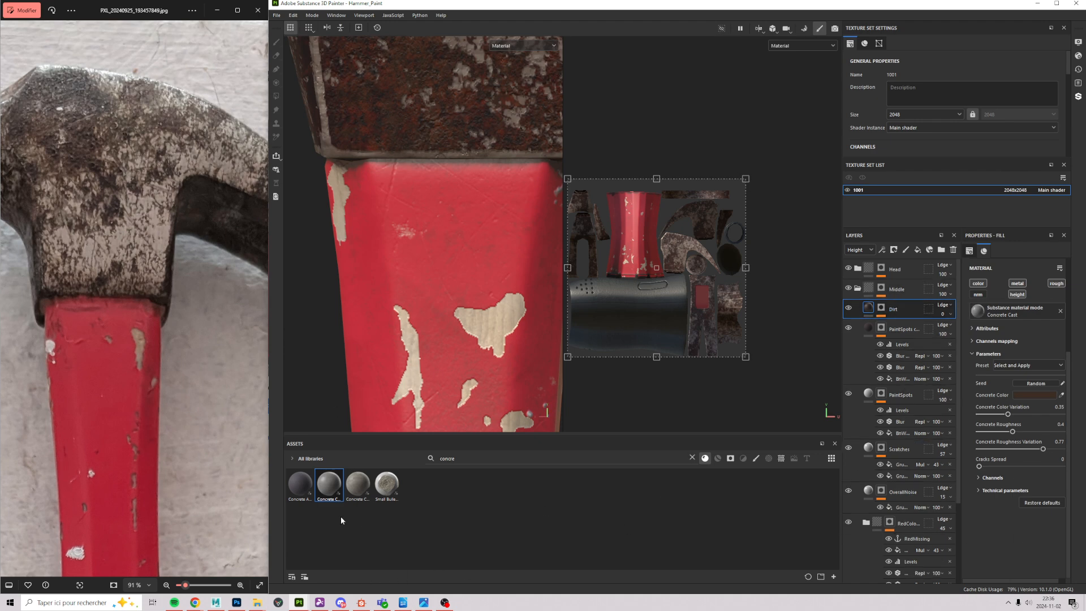
drag(719, 418, 899, 308)
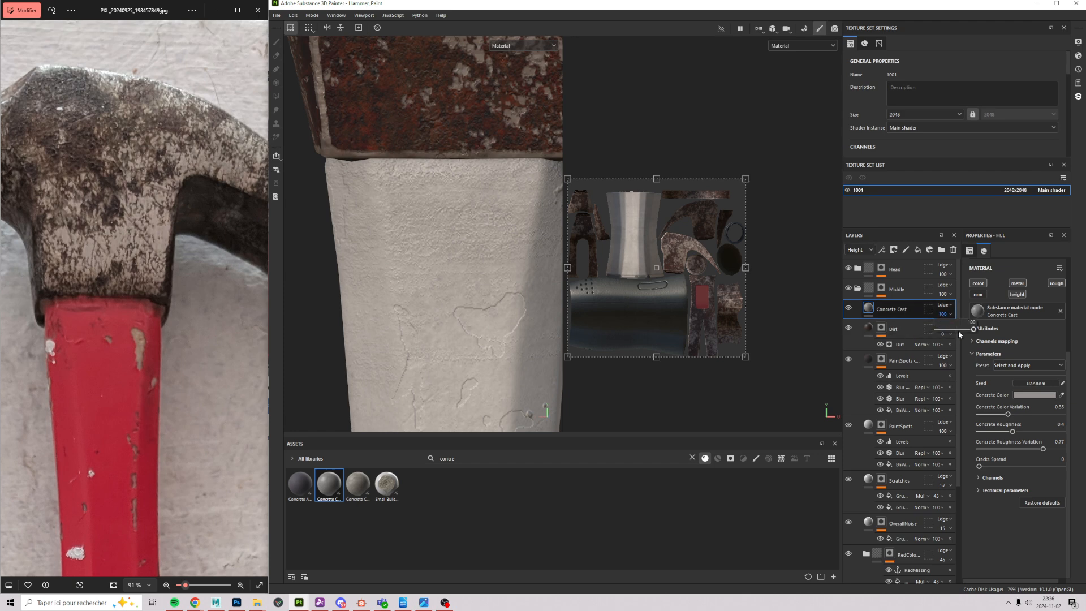
Step: Give Concrete Cast zero height and a handle-sampled dark red-brown colour, 382020
drag(958, 330, 929, 333)
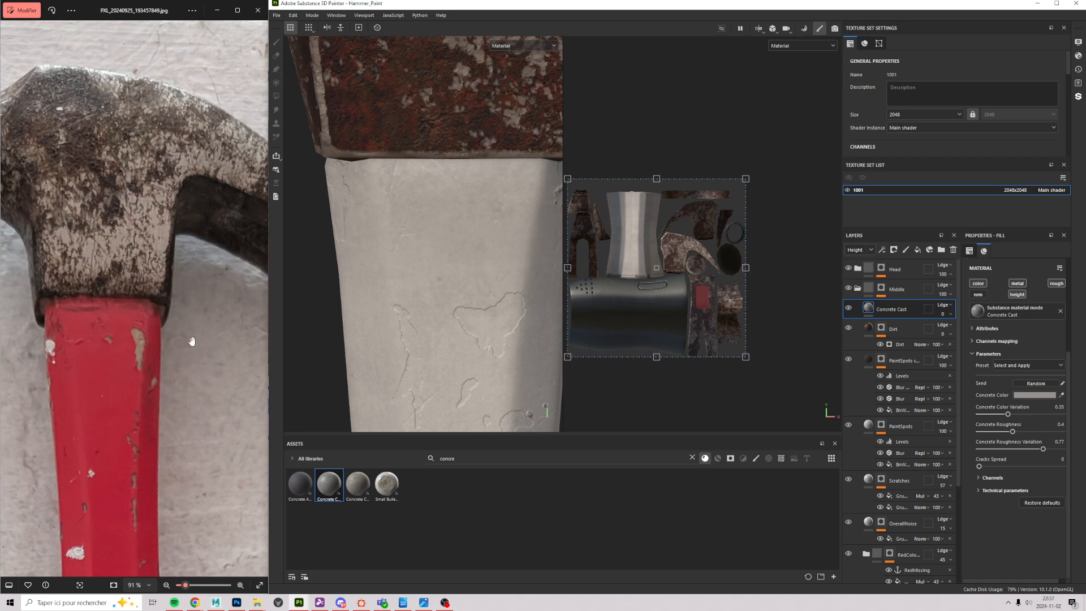
click(1018, 395)
click(1013, 558)
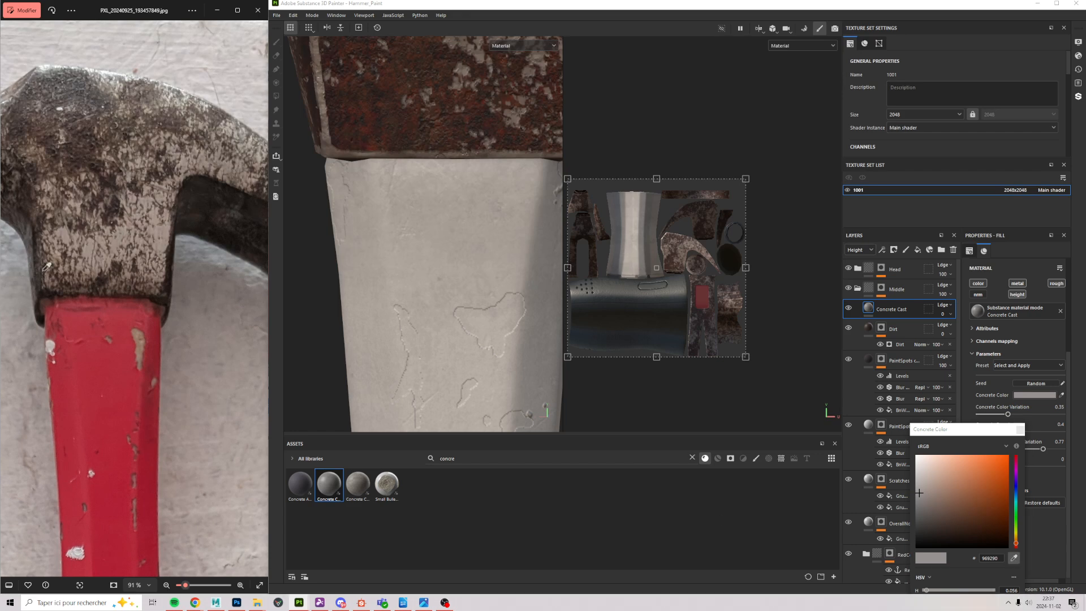
click(149, 301)
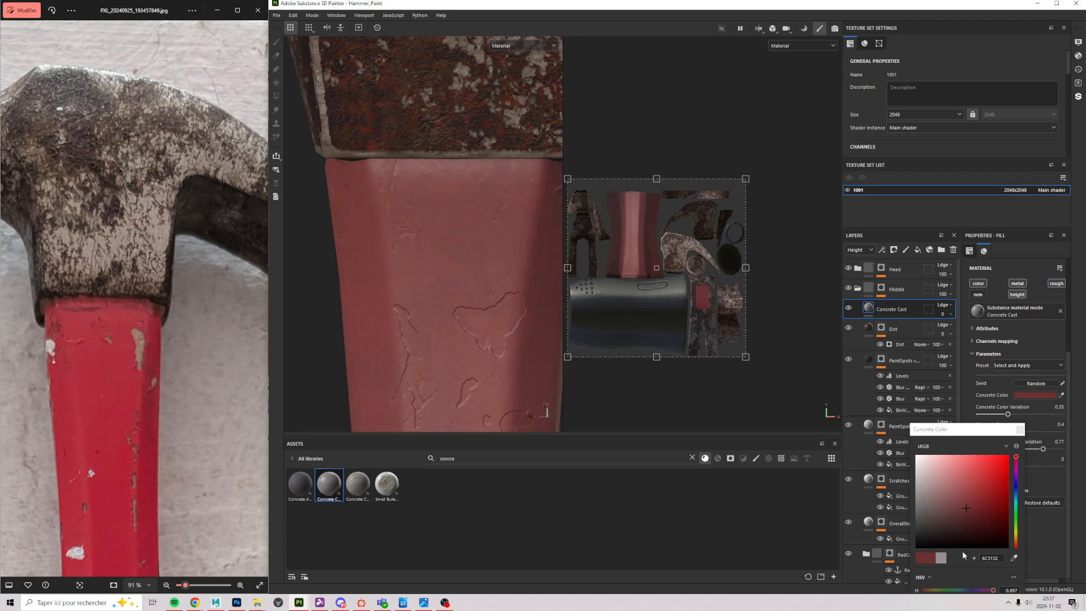
click(956, 527)
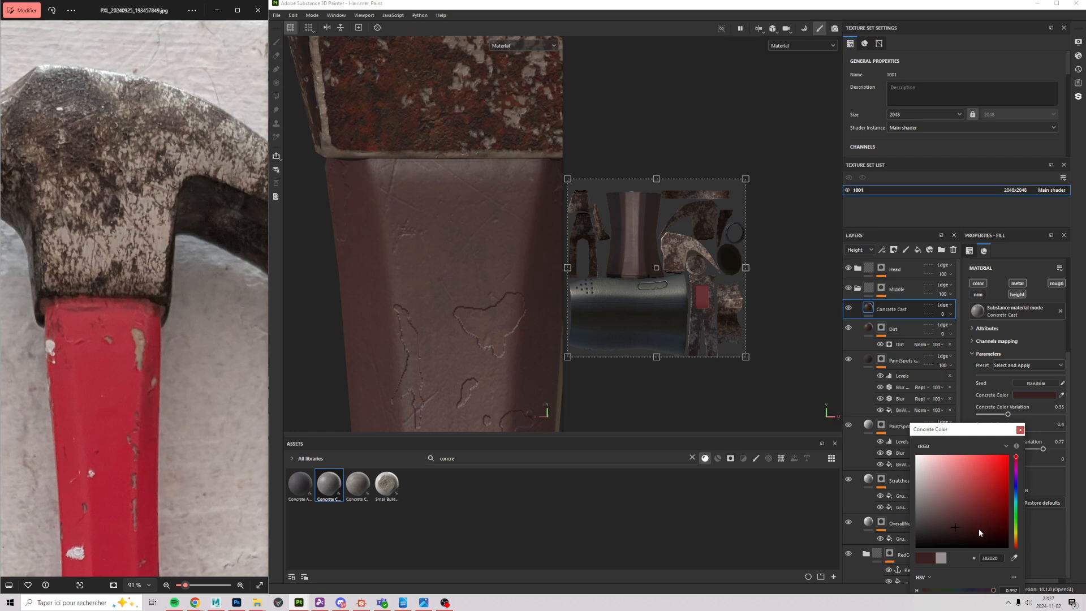
click(1020, 429)
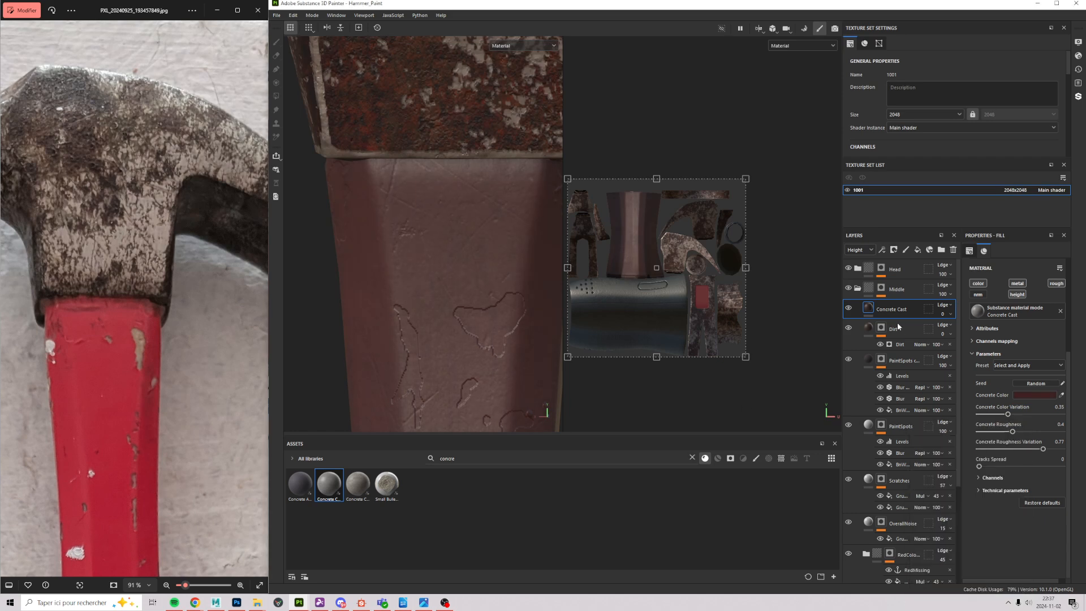
right_click(877, 307)
Step: Apply a Dirt generator to the Concrete Cast layer's mask
click(917, 11)
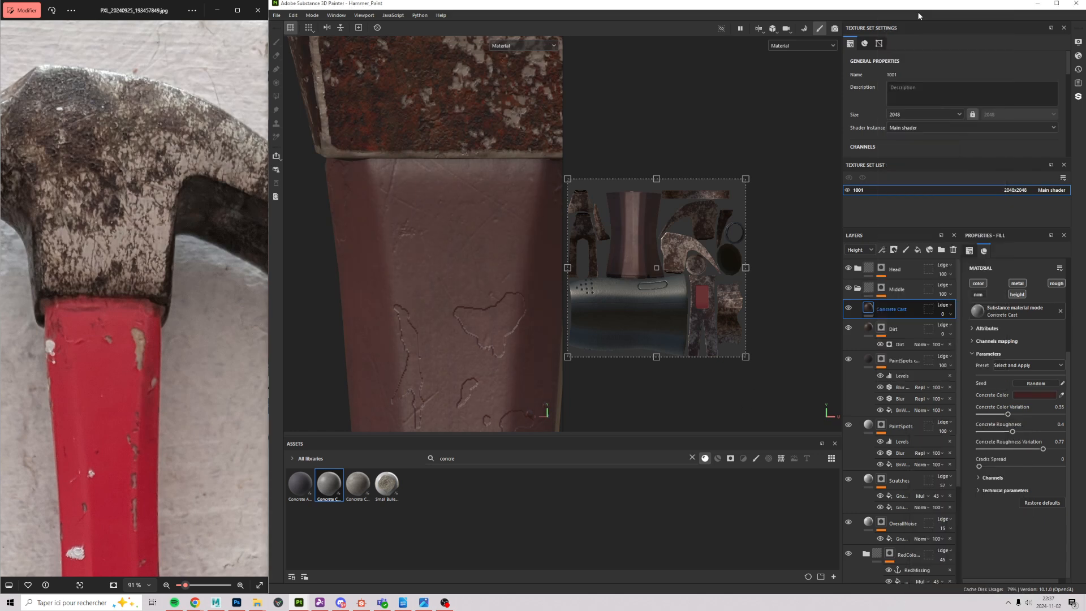
click(881, 249)
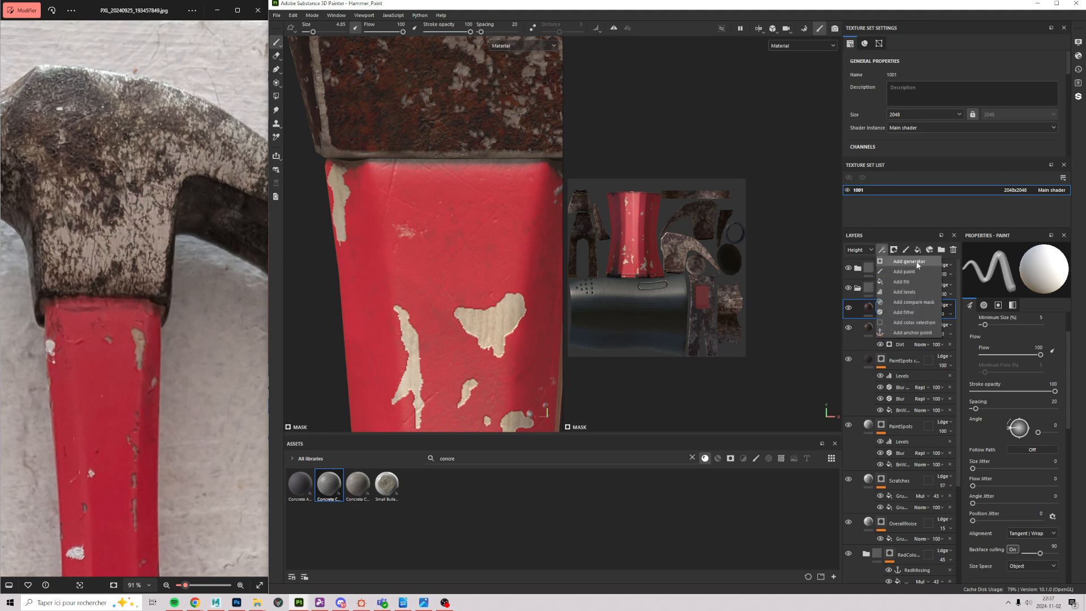
click(908, 262)
click(1006, 270)
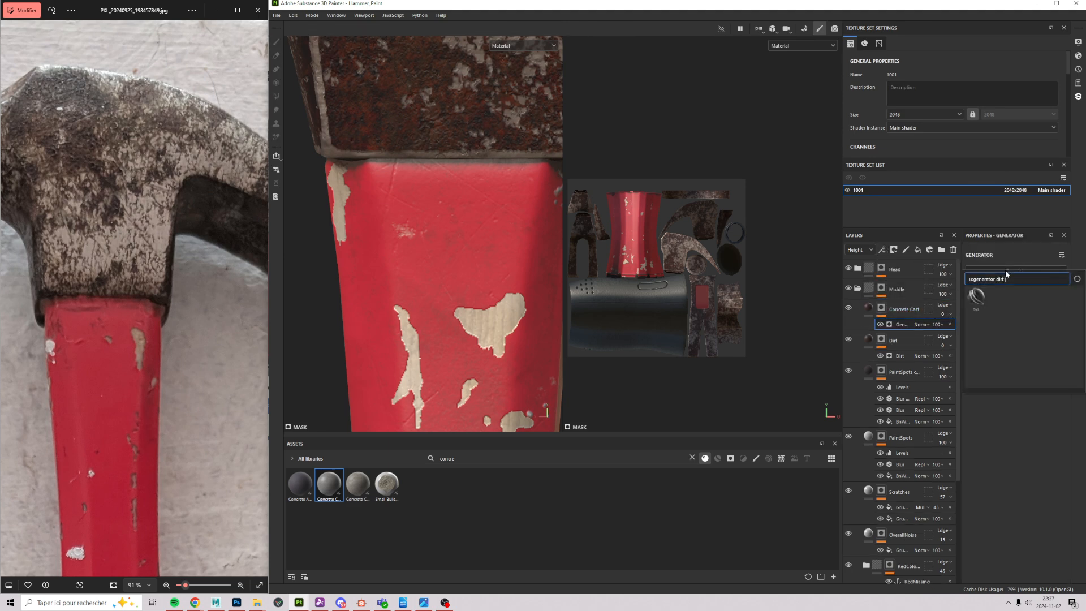
click(968, 299)
Step: Delete the Concrete Cast layer and set the Dirt generator to Dirt Level 0.85, Grunge Amount 0.13
alt+right_drag(451, 197, 517, 343)
alt+middle_drag(517, 342, 475, 334)
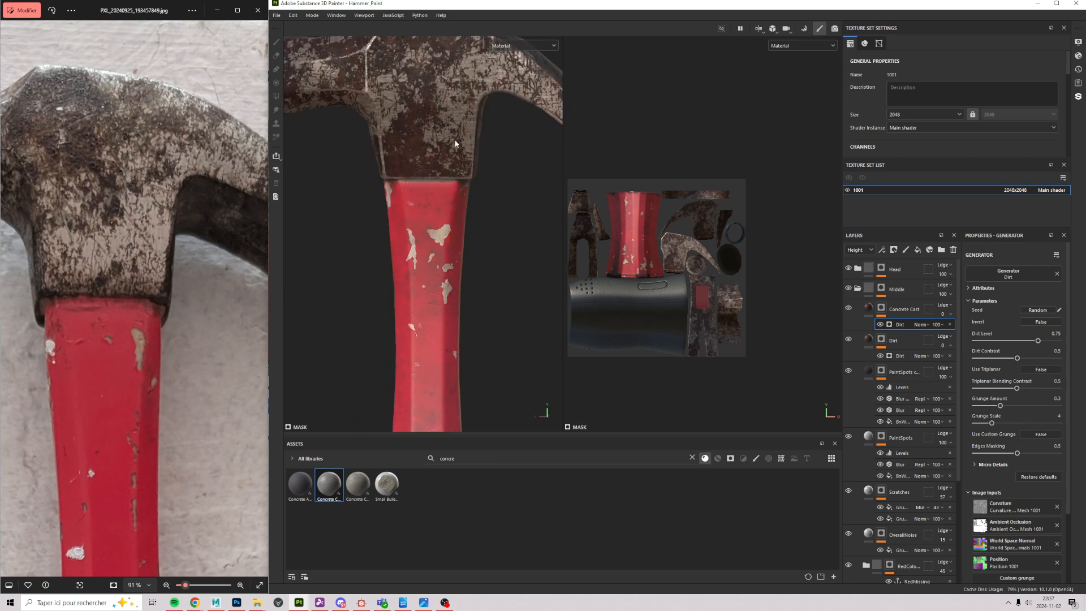
alt+right_drag(521, 192, 255, 263)
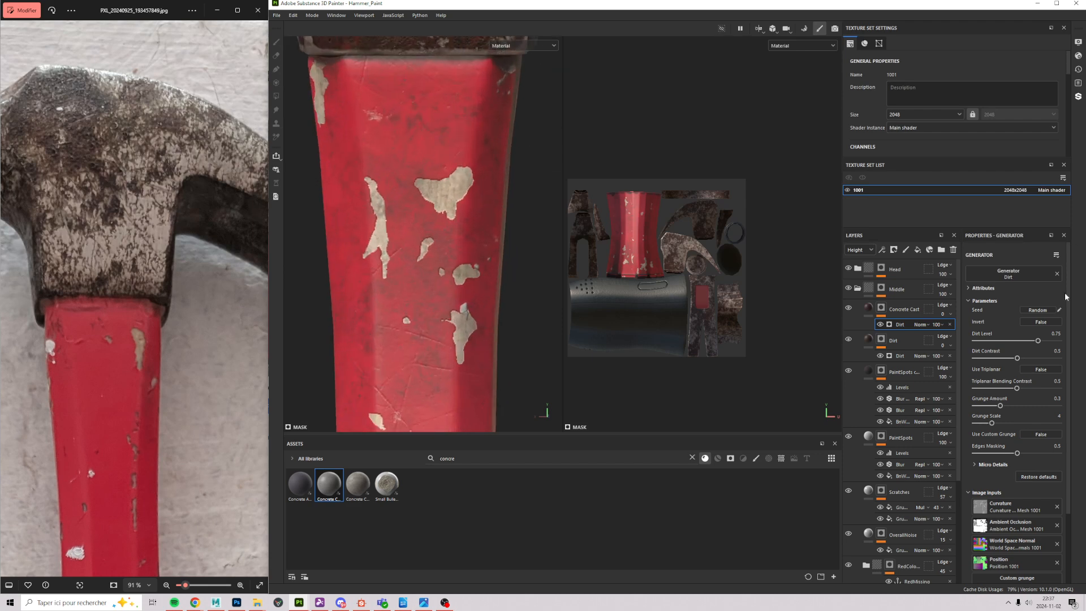
click(917, 307)
click(954, 250)
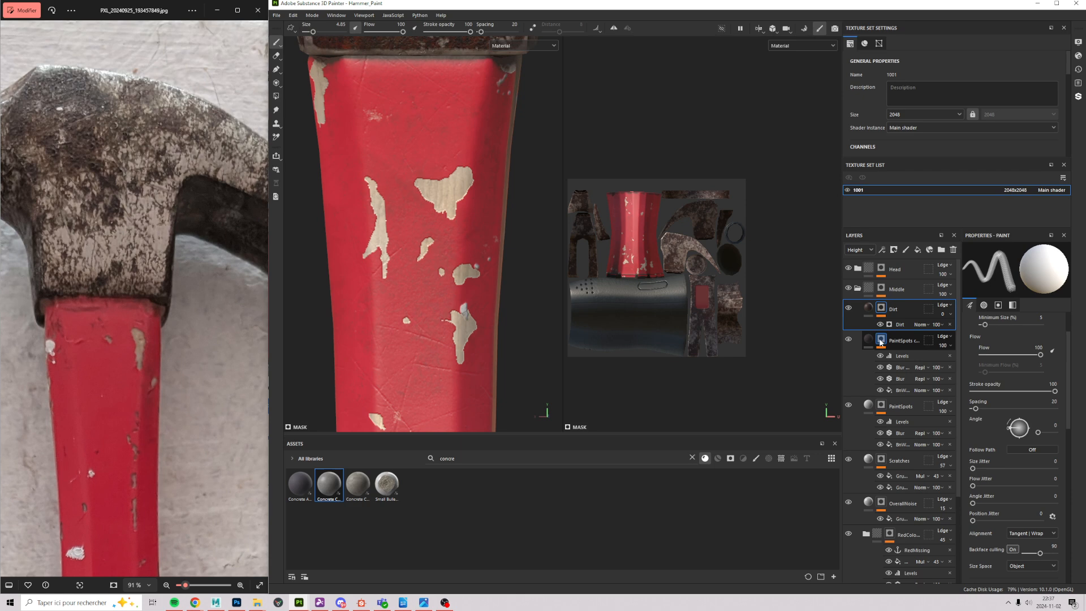
click(904, 324)
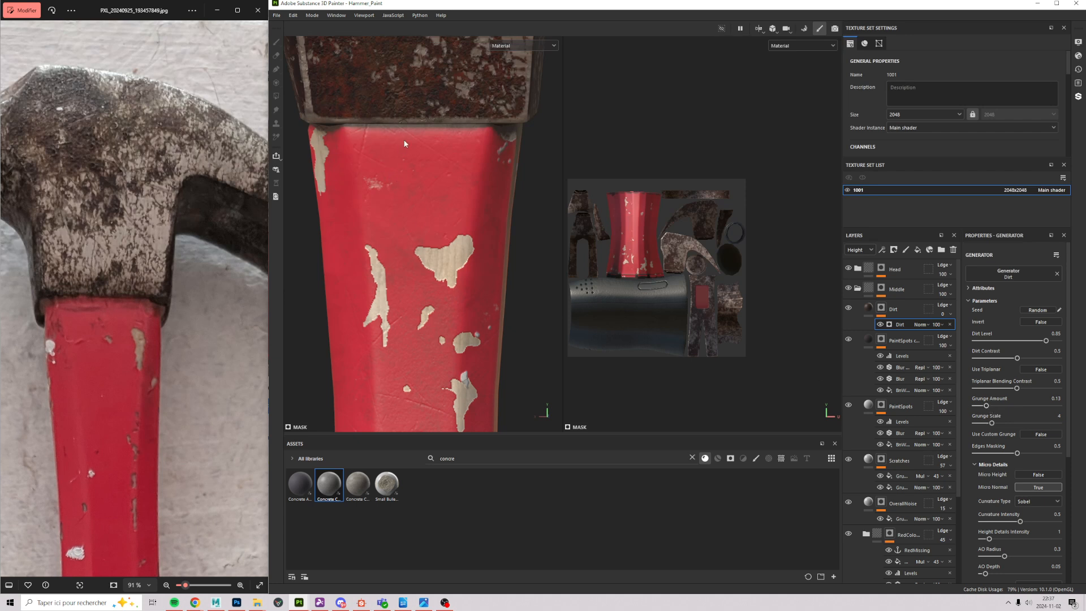
scroll(470, 201, down, 5)
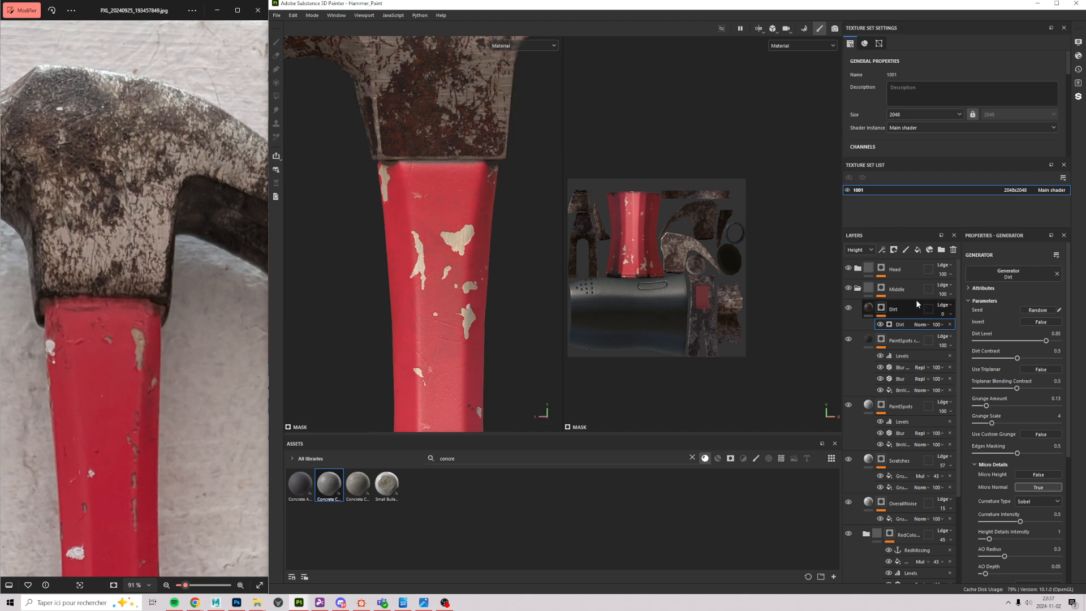
click(882, 250)
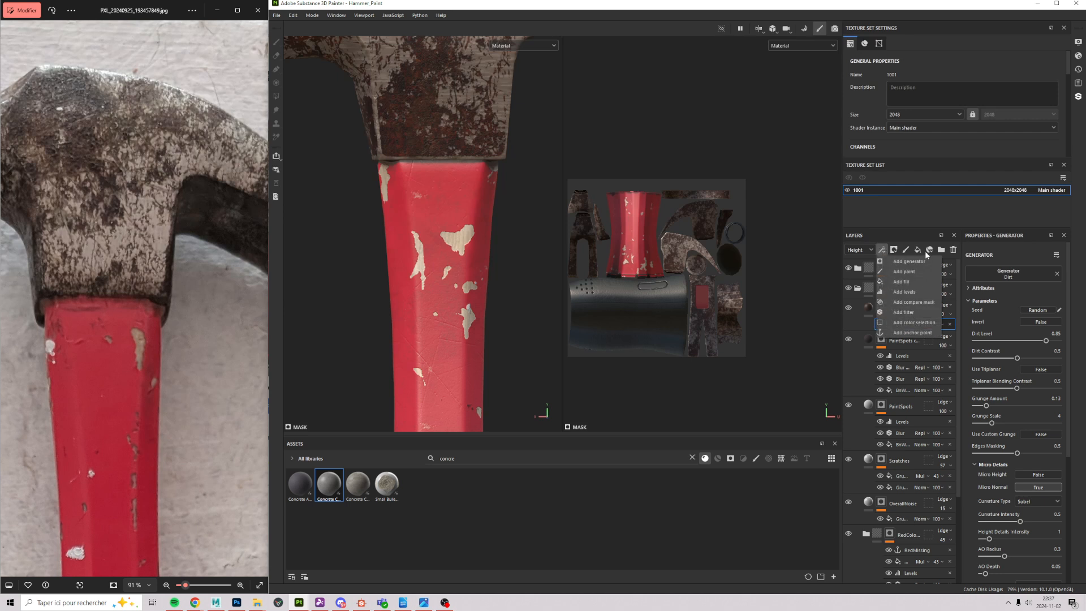
Step: Add a Paint effect to the Dirt mask and pick the Dirt Cloudy brush
click(911, 271)
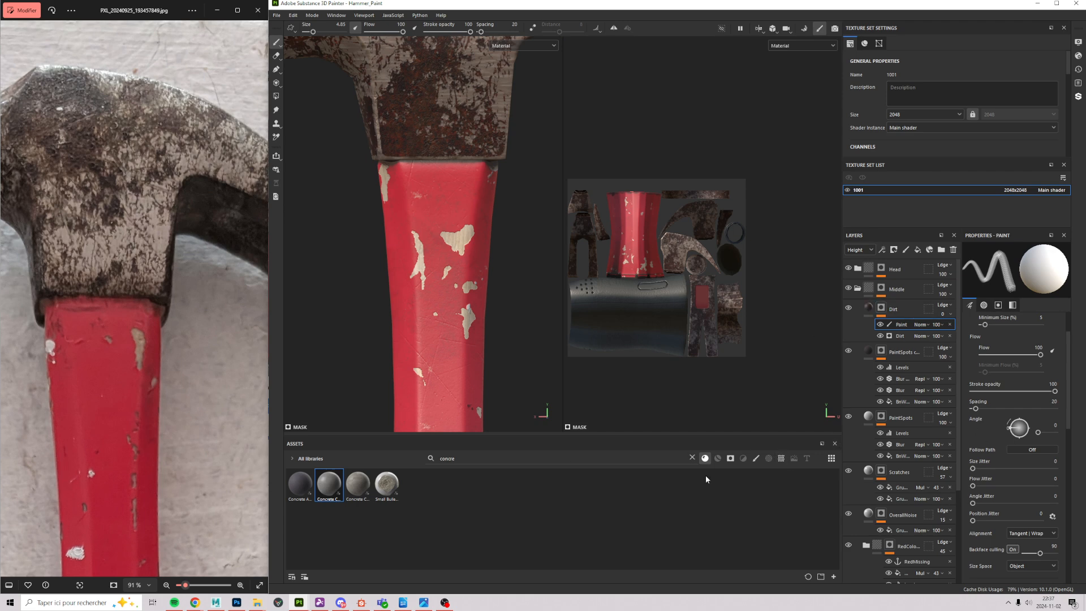
click(768, 458)
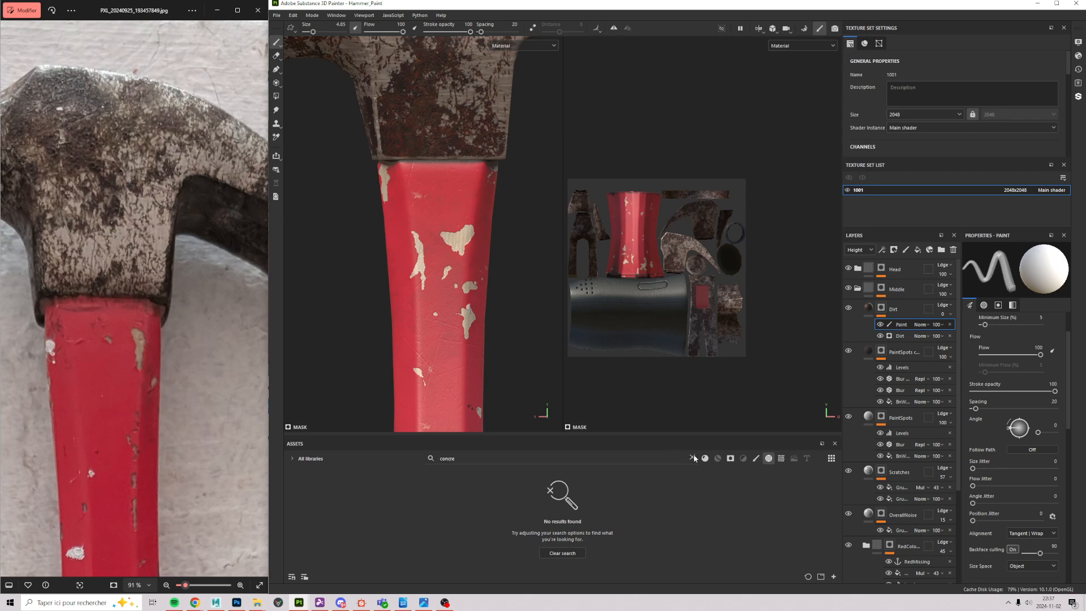
click(693, 458)
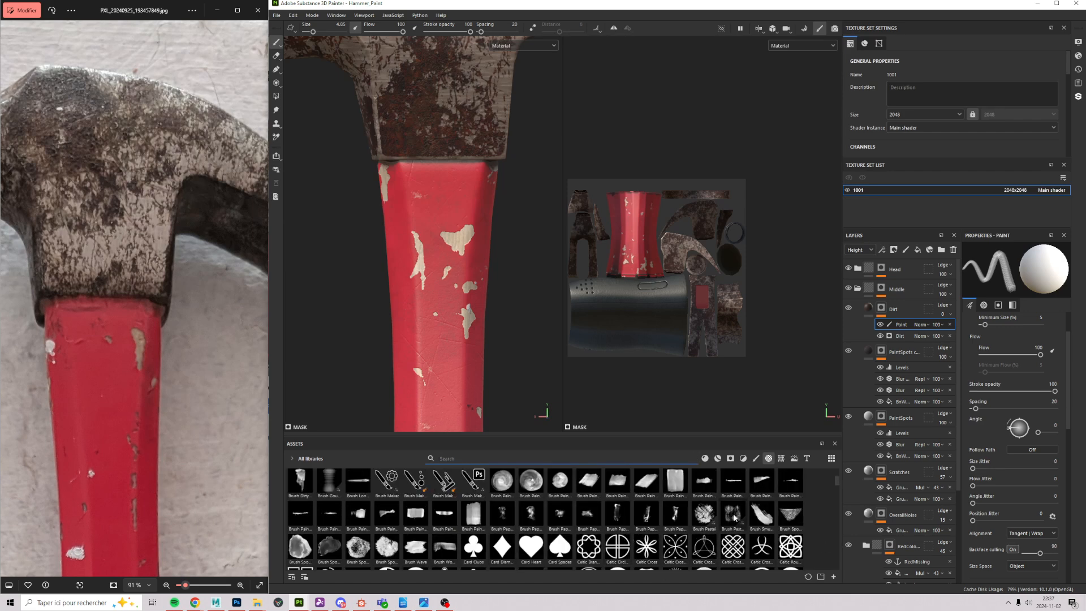
scroll(734, 514, down, 5)
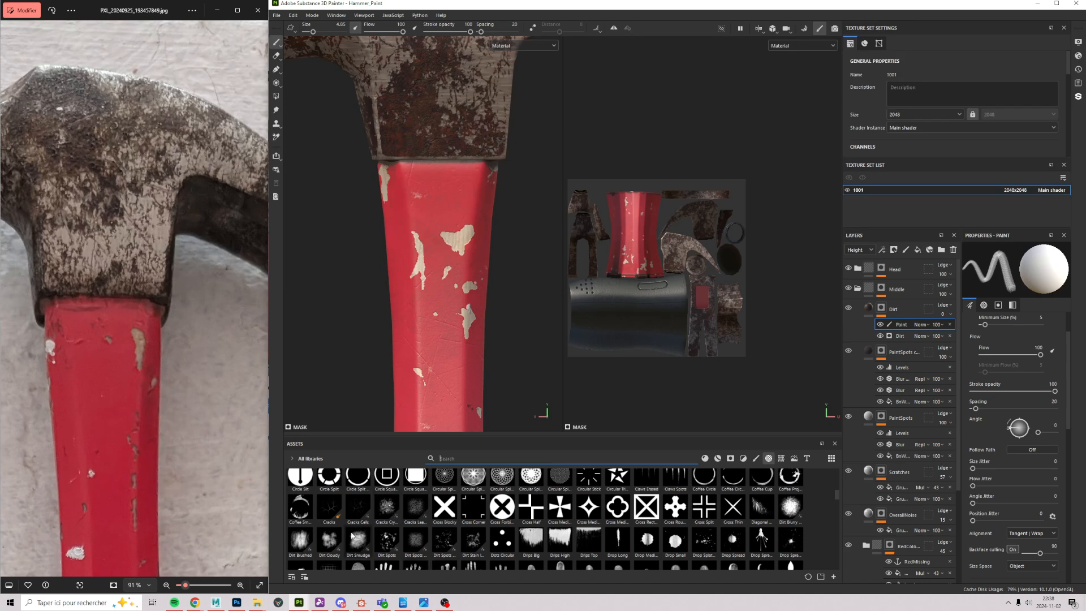
click(329, 540)
scroll(356, 152, up, 2)
scroll(412, 110, up, 2)
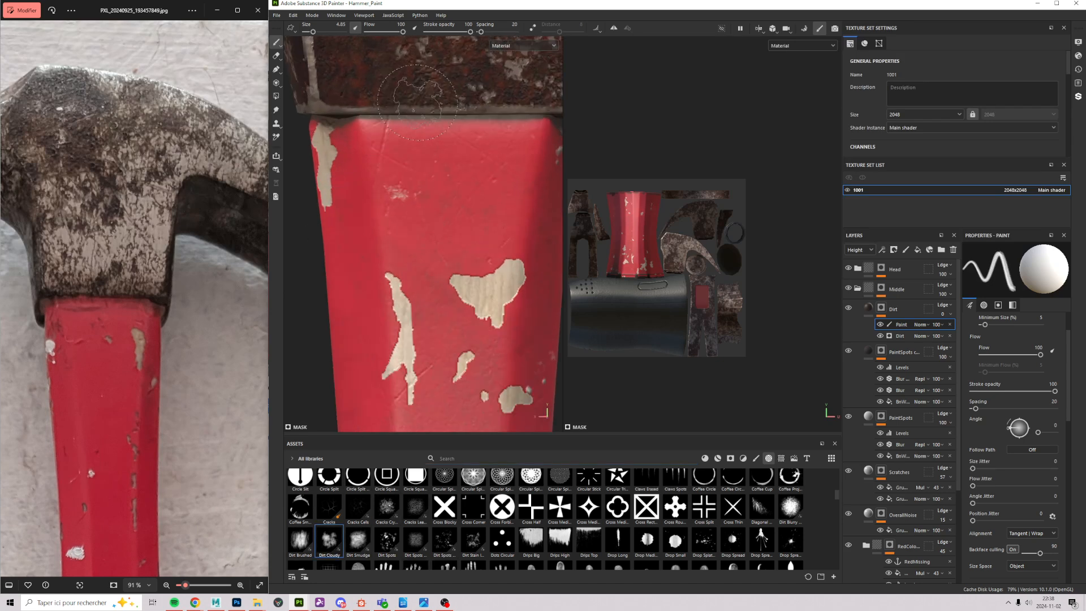
Step: Test dirt strokes on the handle and add flow jitter and position jitter 27
drag(488, 101, 357, 133)
key(ctrl+z)
click(396, 237)
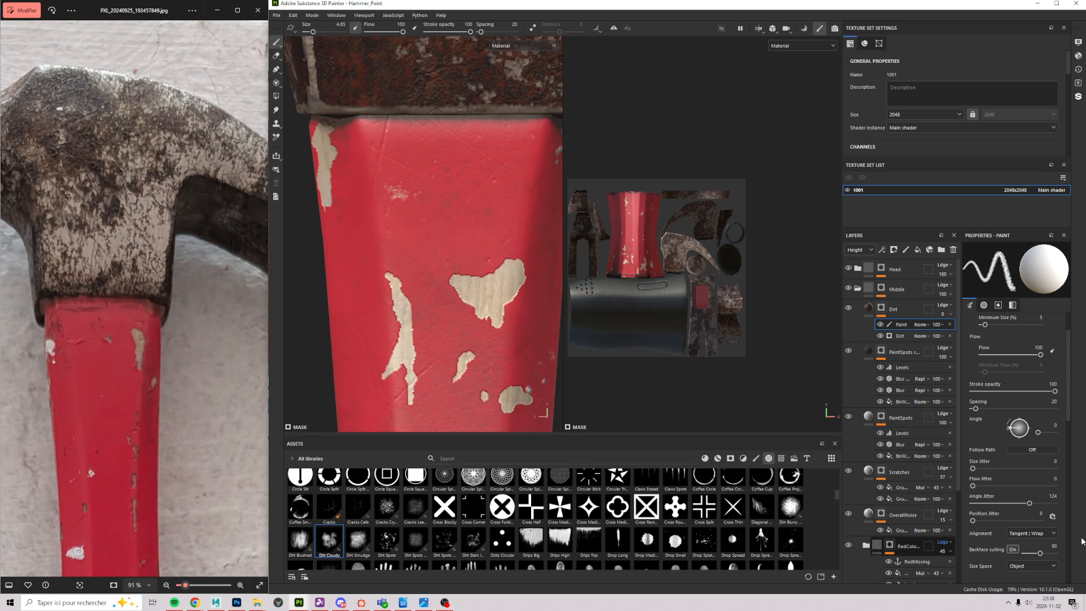
drag(980, 485, 1001, 486)
drag(367, 119, 534, 117)
key(ctrl+z)
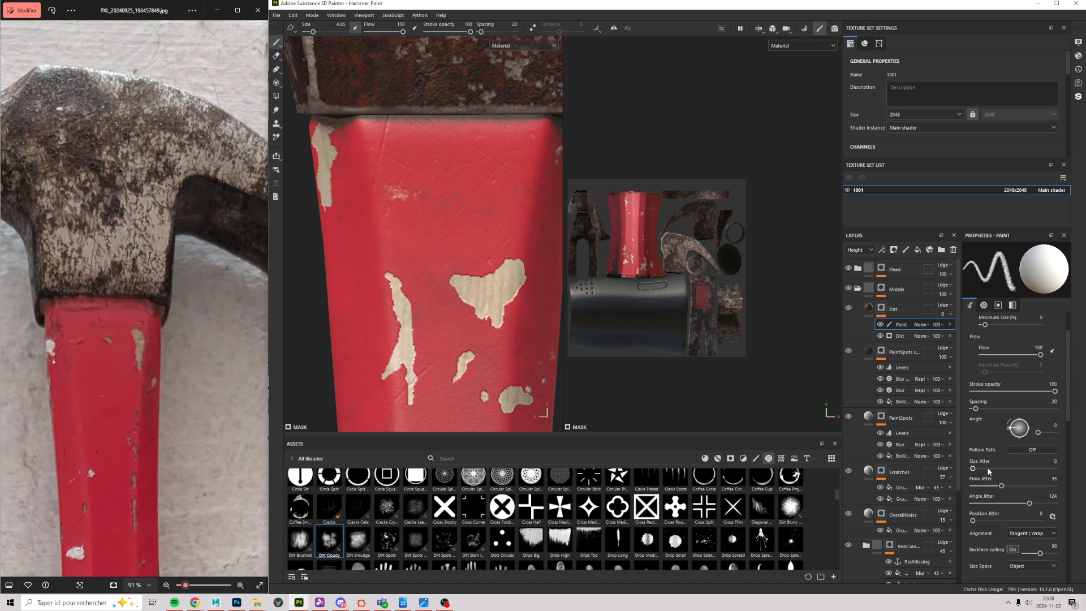
click(992, 520)
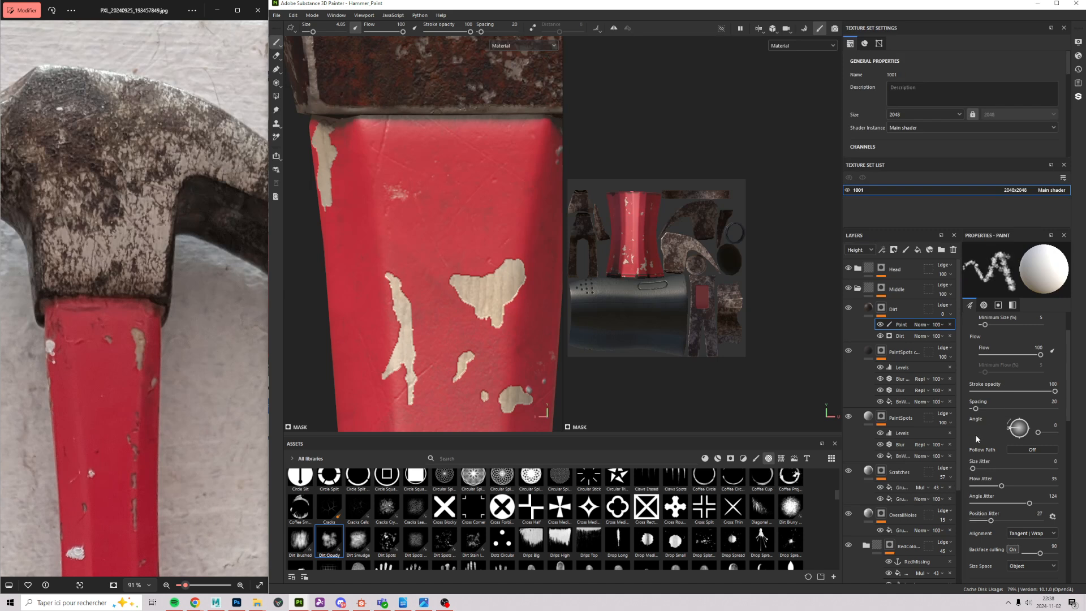
Step: Delete the Paint effect and add a fresh one under the Dirt mask
key(Delete)
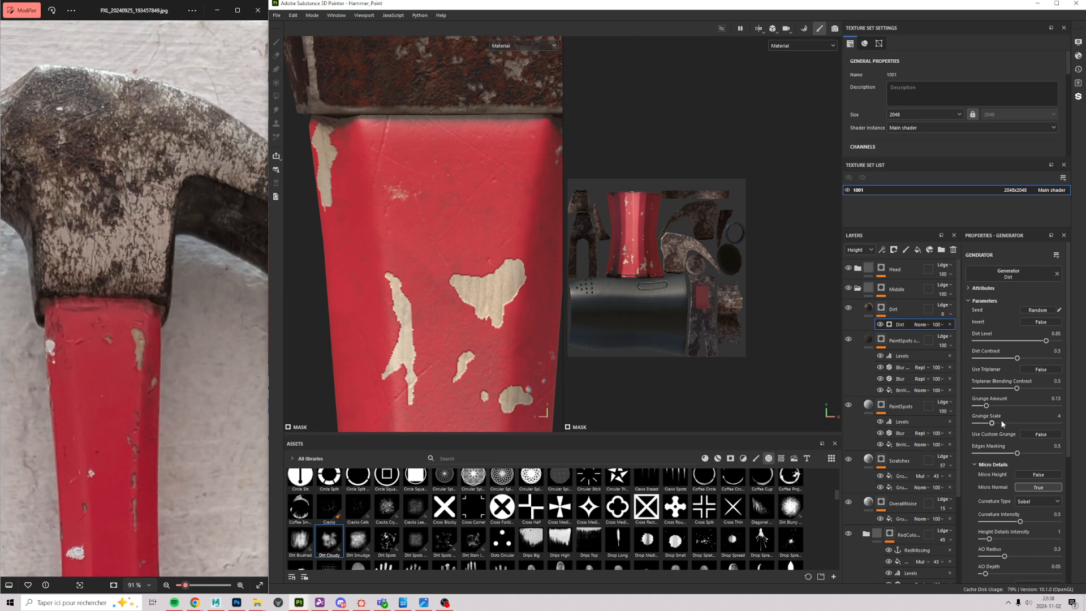
click(882, 309)
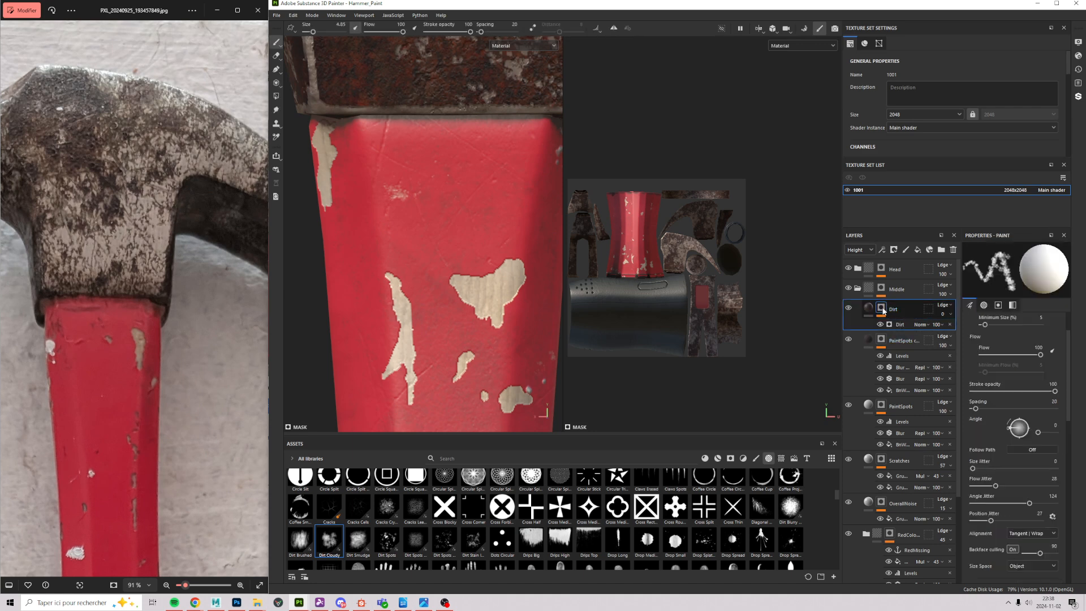
click(904, 325)
click(907, 249)
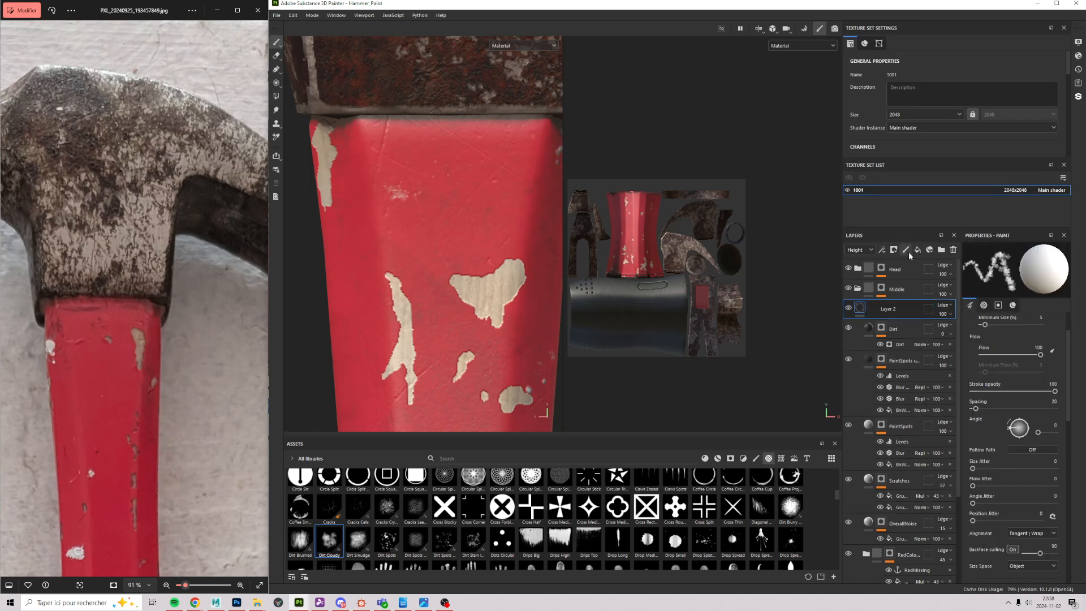
click(907, 251)
key(ctrl+z)
key(ctrl+z)
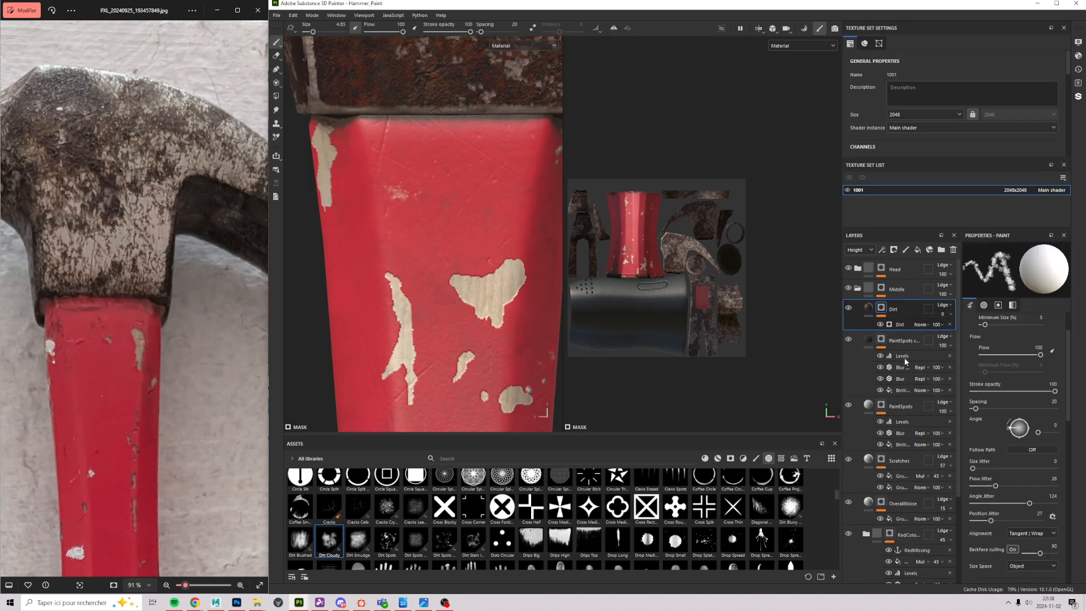
click(880, 250)
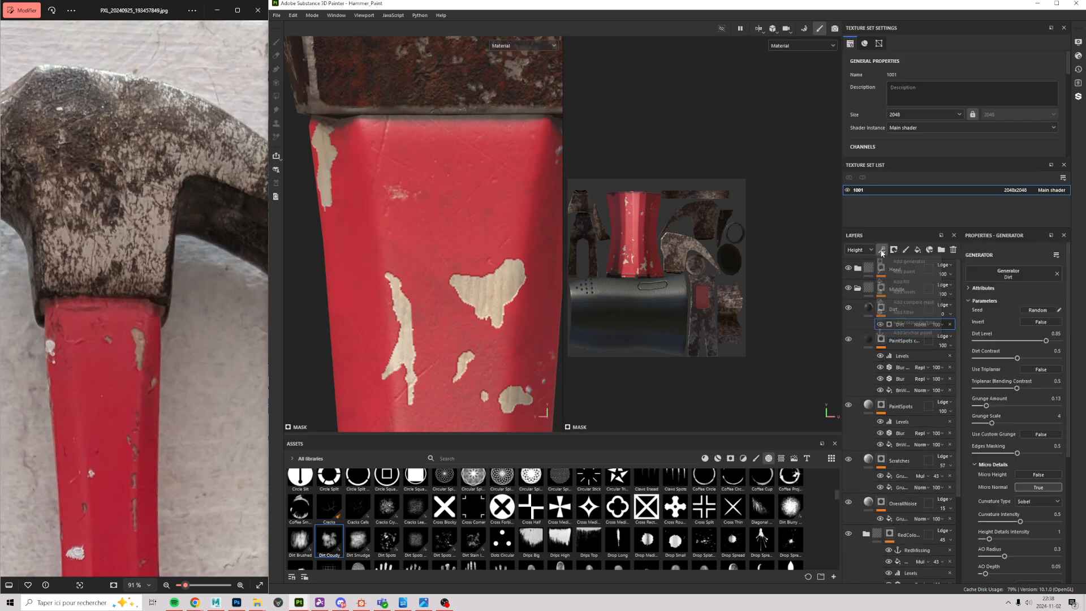
click(903, 271)
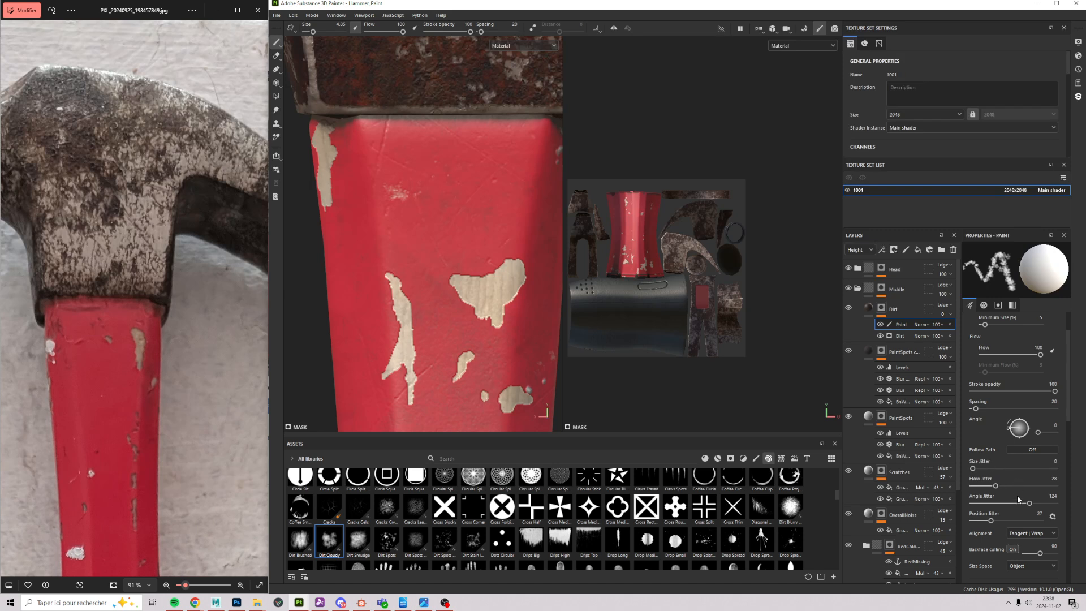
Step: With size jitter 8, paint a straight dirt line along the seam and darken the handle's upper-left
click(979, 467)
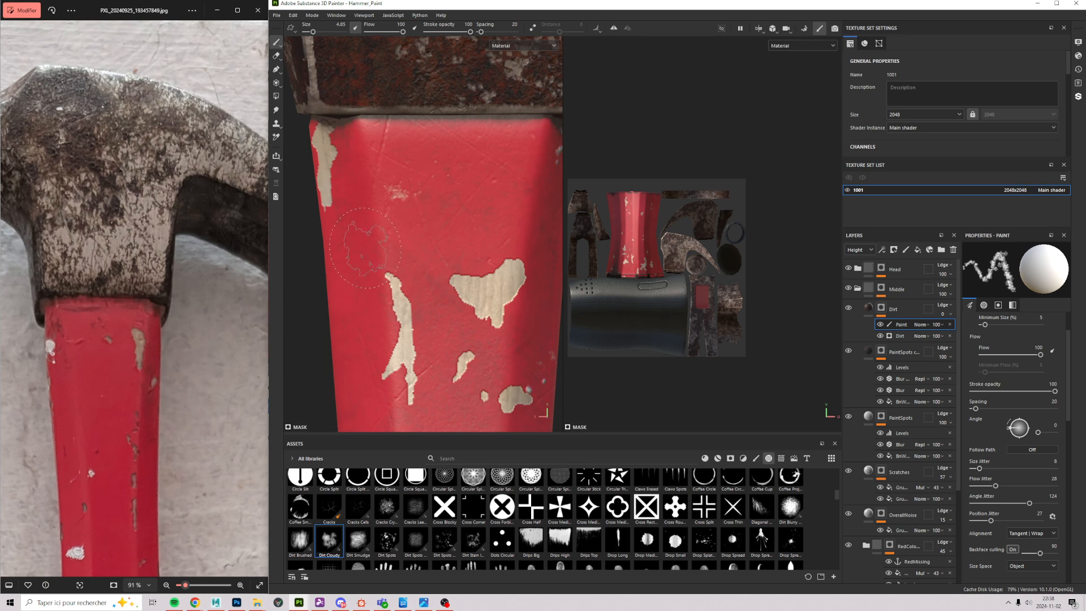
alt+right_drag(367, 240, 481, 147)
mouse_move(486, 139)
alt+middle_down()
mouse_move(452, 249)
mouse_move(463, 196)
alt+middle_up()
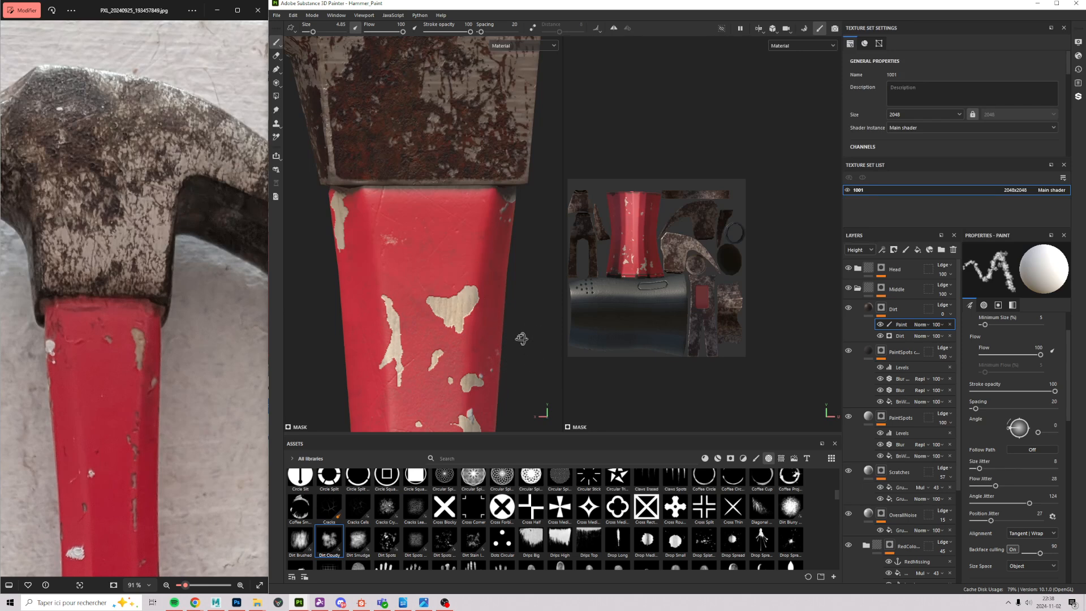
mouse_move(519, 360)
alt+mouse_down()
mouse_move(569, 371)
mouse_move(540, 342)
alt+mouse_up()
key(shift)
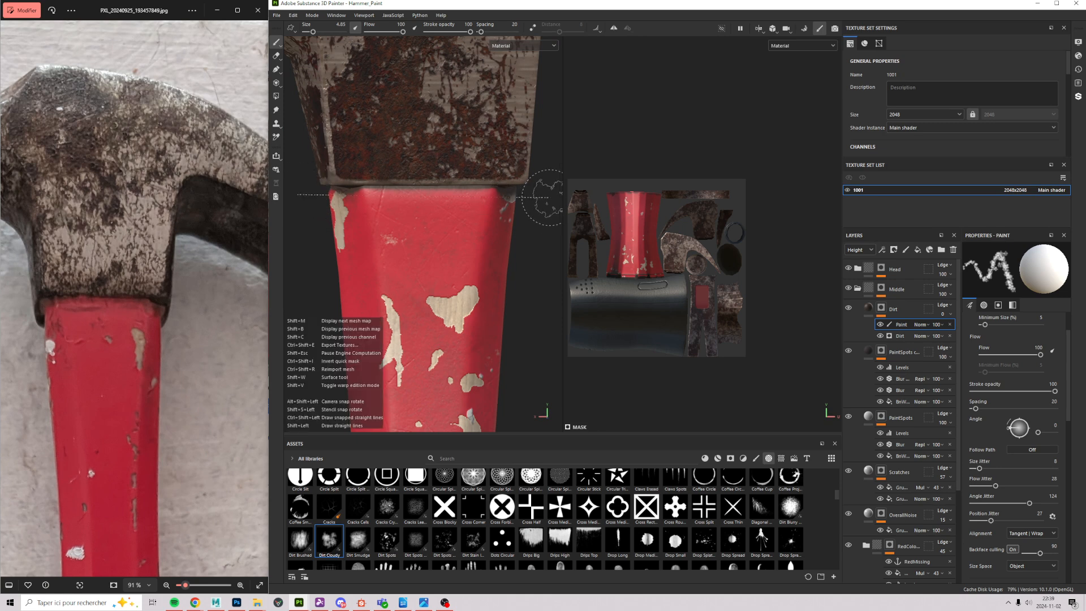
shift+click(542, 197)
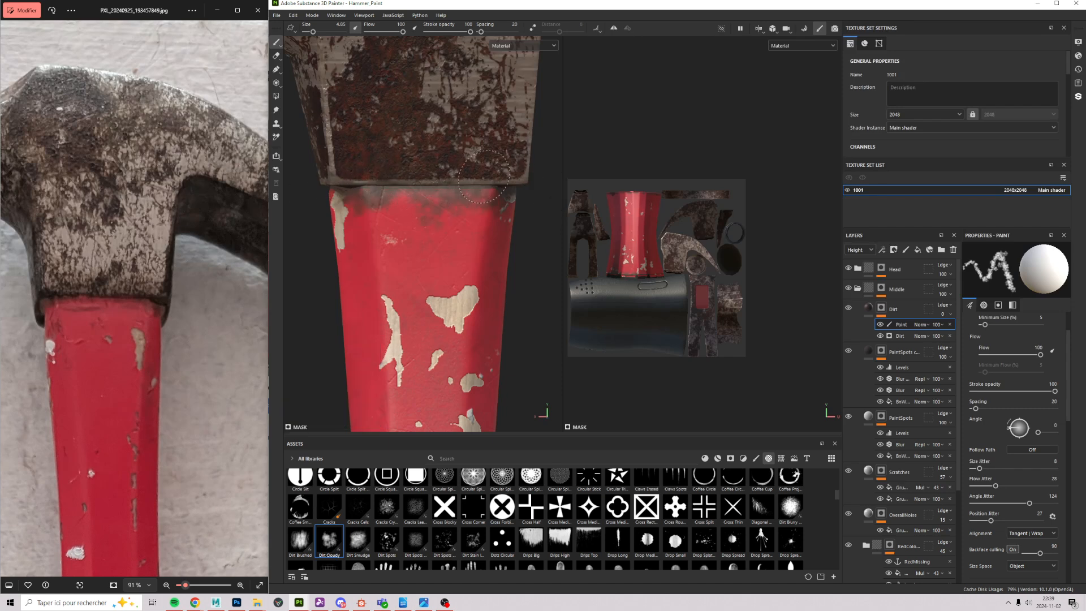
click(336, 208)
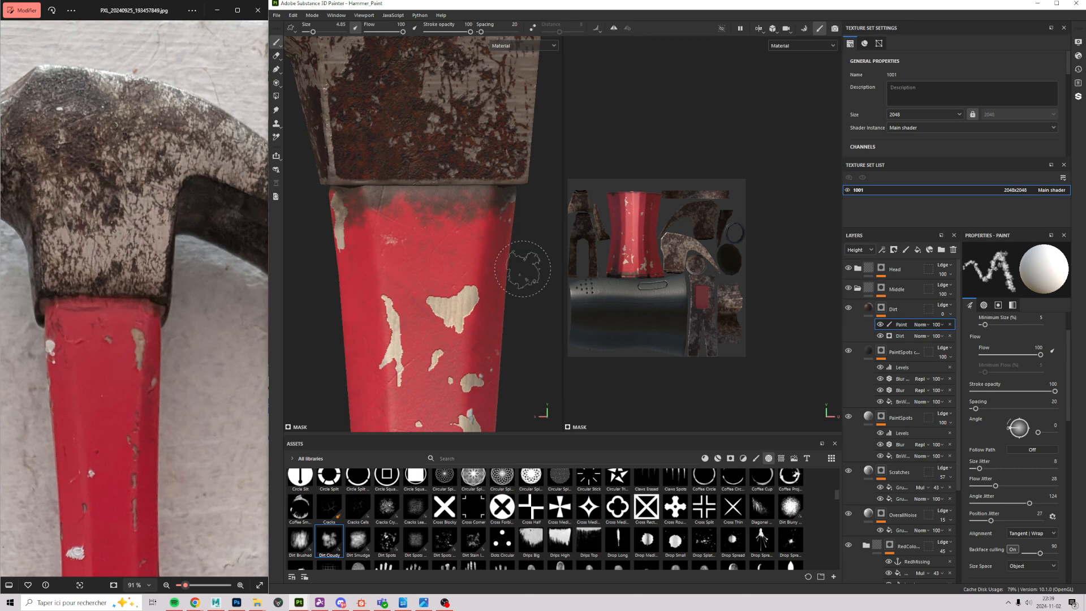
key(e)
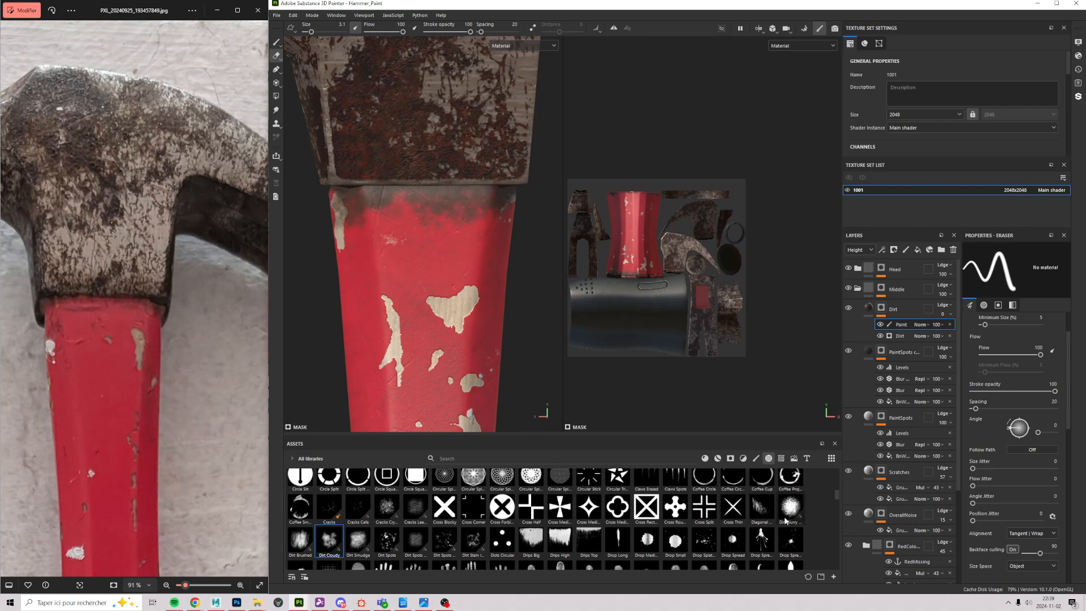
Step: Set the eraser to the Dirt Smudge brush, size 6.76, opacity 12
click(356, 539)
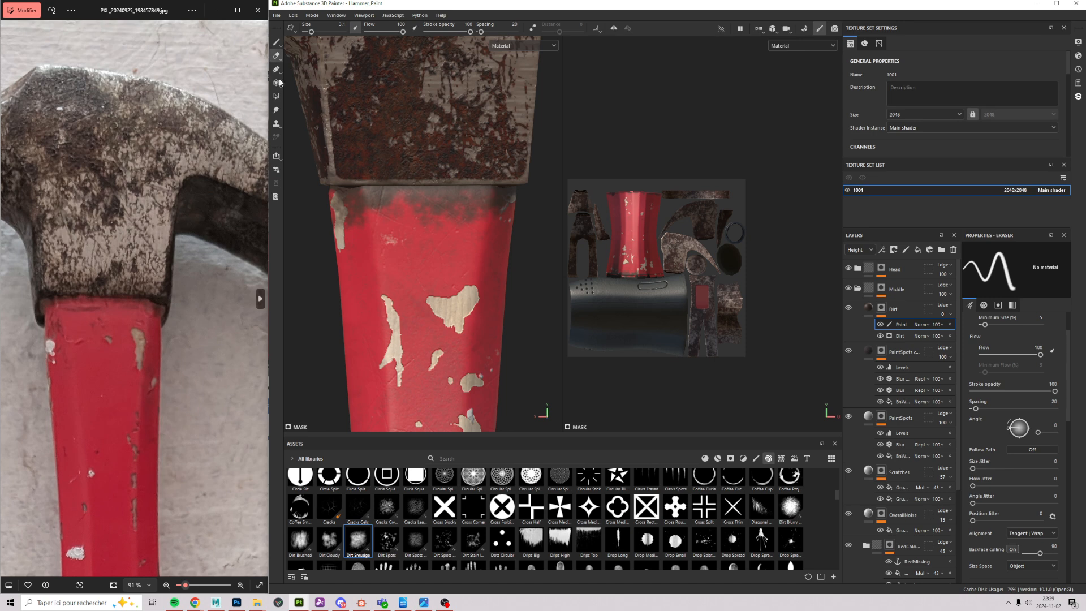
ctrl+right_drag(341, 239, 361, 240)
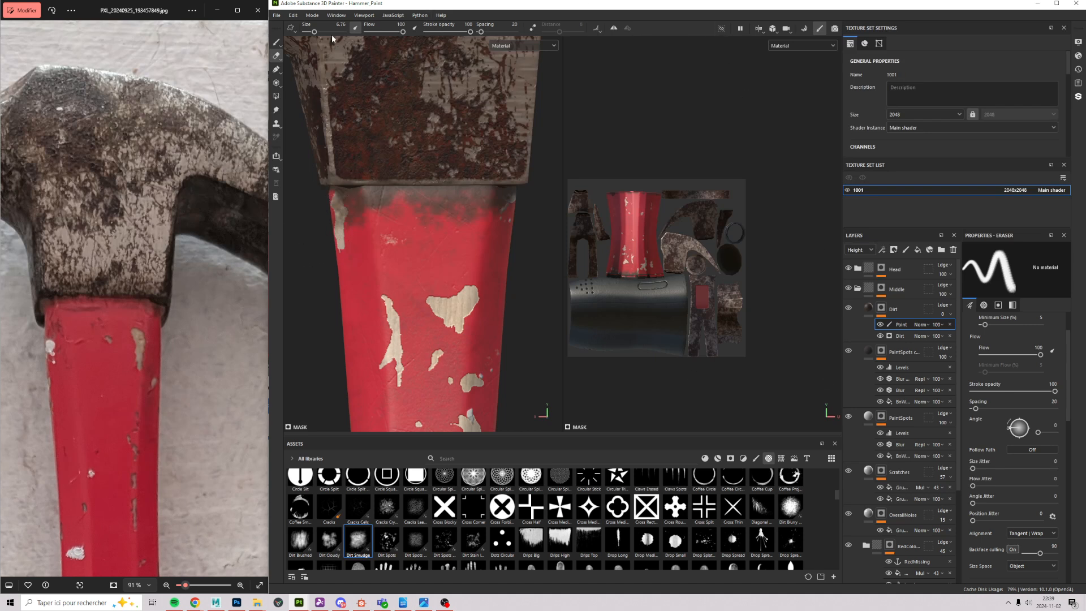
click(441, 32)
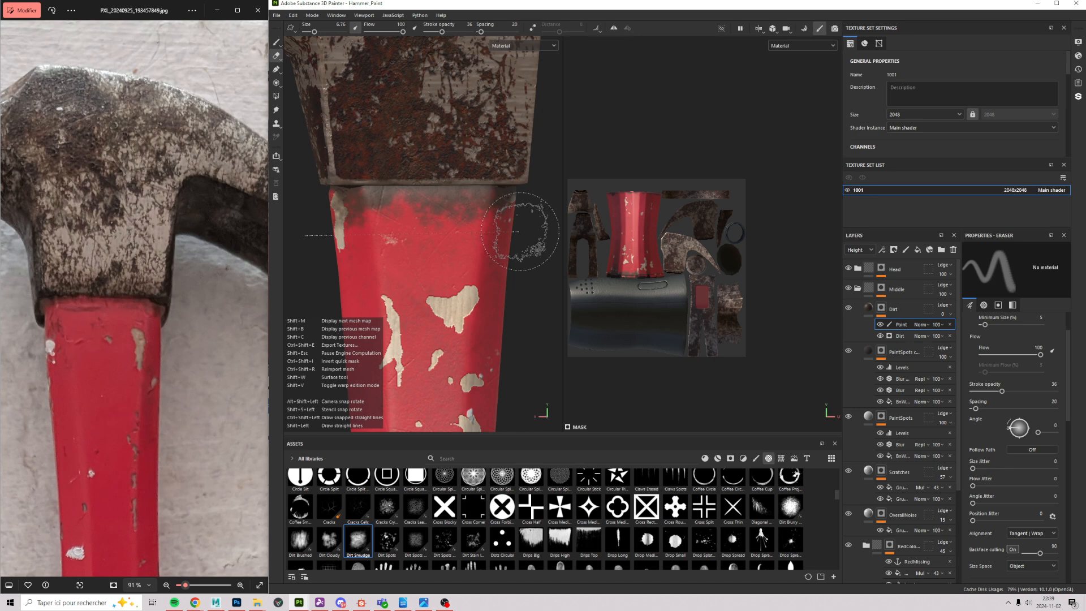
key(shift)
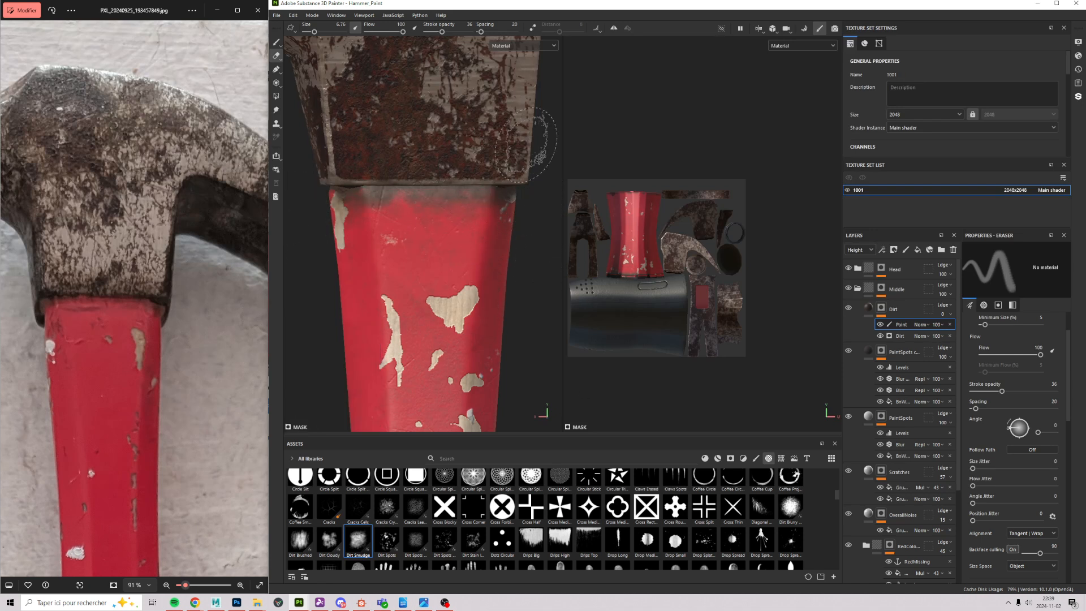
drag(443, 32, 431, 32)
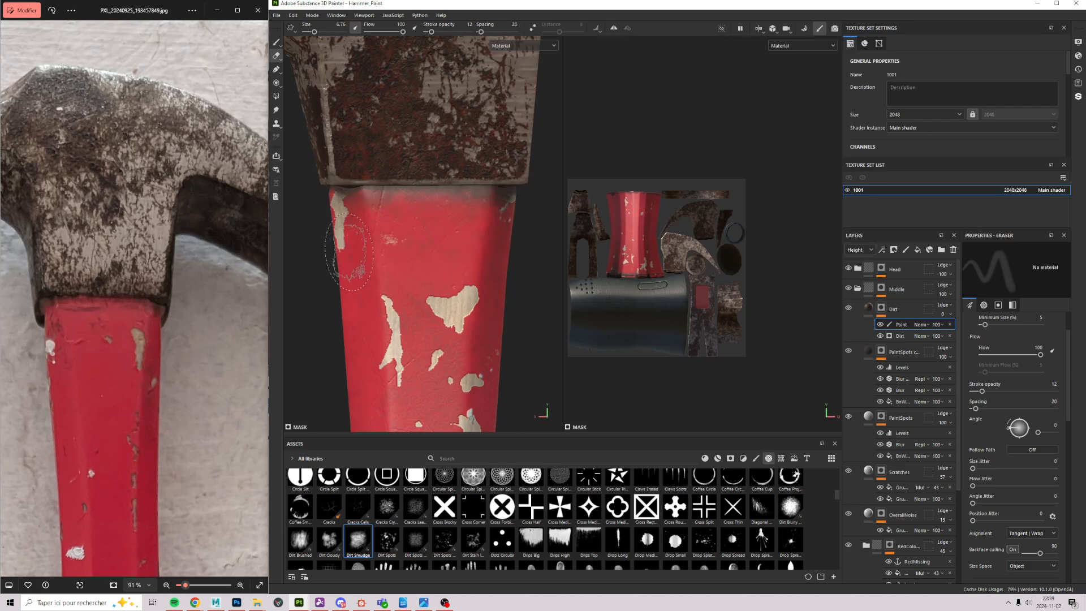
Step: Orbit around the hammer and erase some dirt at the top of the red handle
scroll(359, 300, down, 5)
mouse_move(405, 346)
alt+mouse_down()
mouse_move(497, 343)
mouse_move(400, 339)
mouse_move(431, 337)
alt+mouse_up()
scroll(386, 283, up, 5)
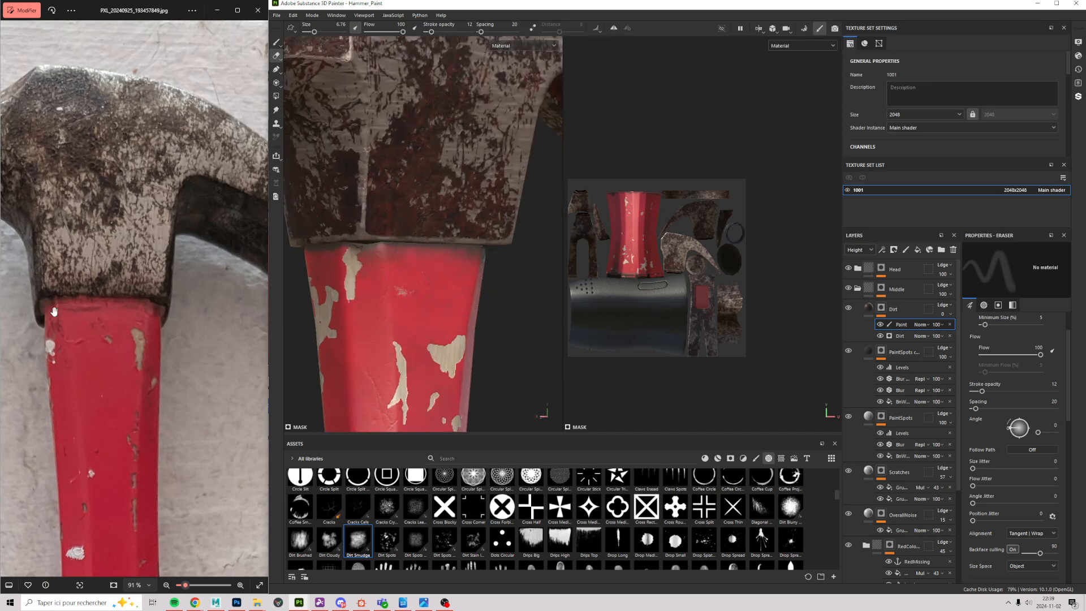
mouse_move(497, 292)
alt+mouse_down()
mouse_move(532, 299)
mouse_move(393, 288)
alt+mouse_up()
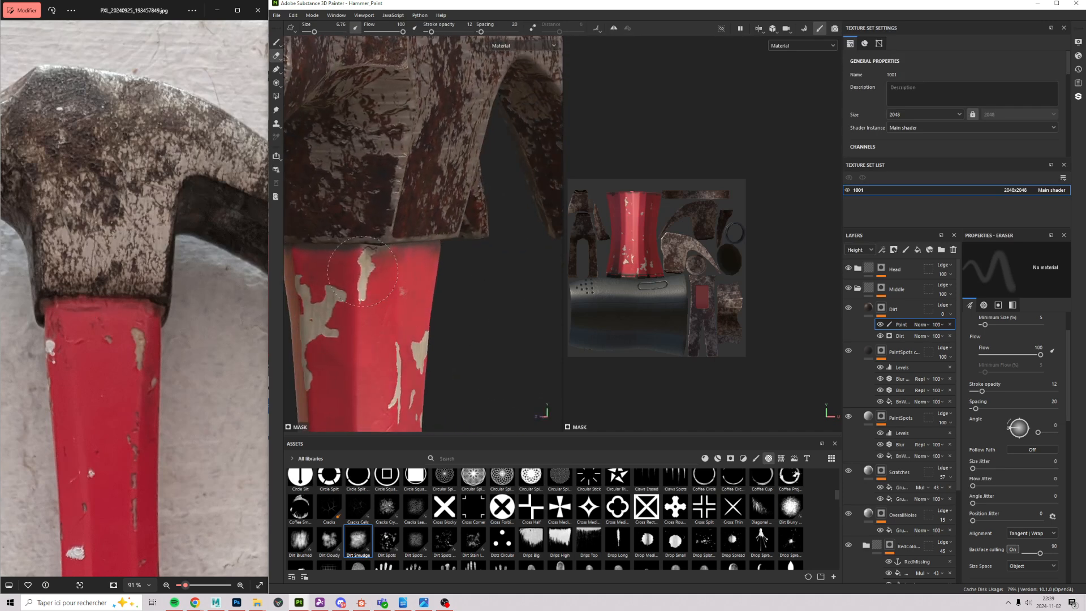
alt+drag(342, 249, 415, 324)
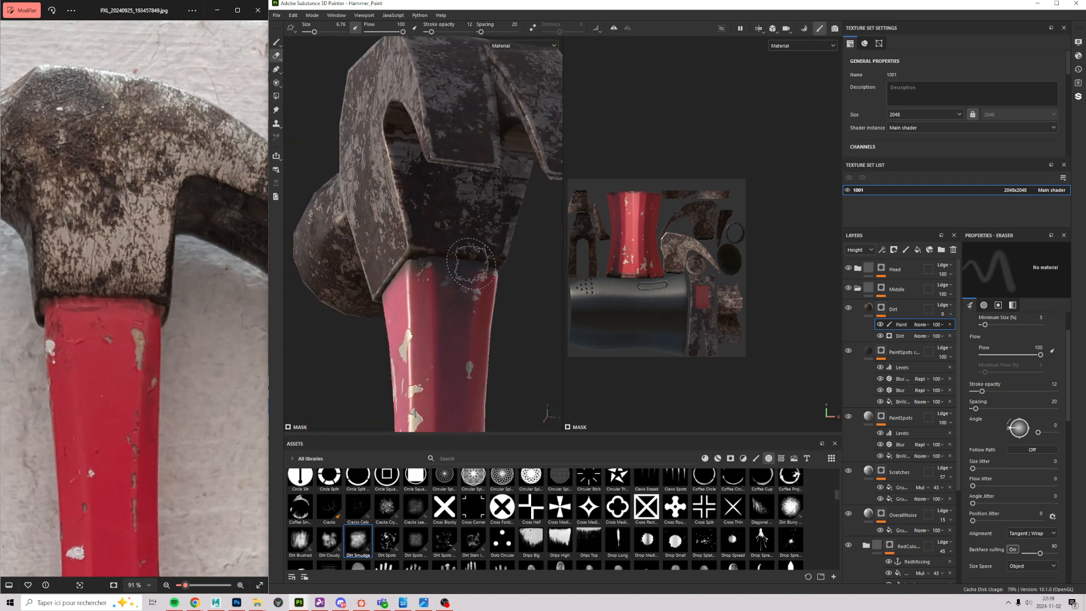
mouse_move(490, 387)
alt+mouse_down()
mouse_move(470, 423)
mouse_move(473, 403)
alt+mouse_up()
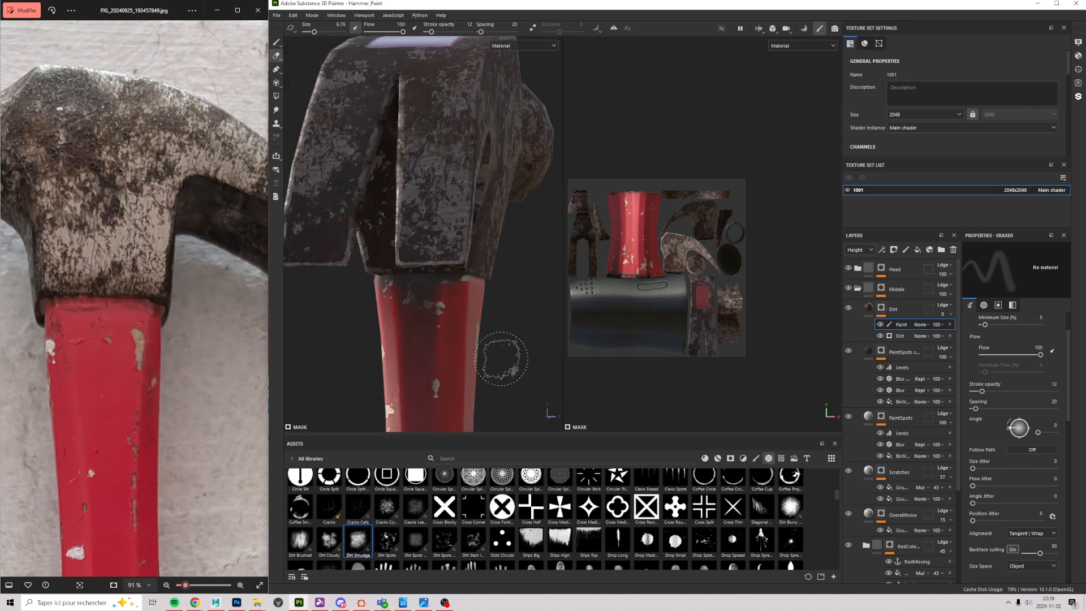
mouse_move(500, 326)
shift+right_down()
mouse_move(524, 344)
mouse_move(434, 307)
shift+right_up()
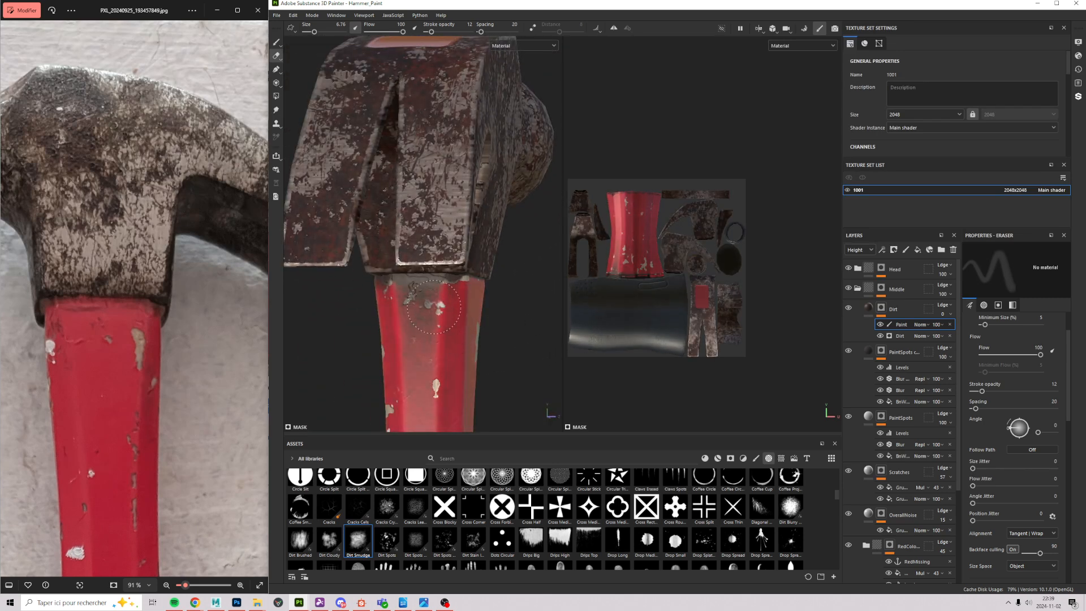
click(440, 298)
Step: Set the Dirt mask's Paint effect blend mode to Lighten (Max)
click(880, 336)
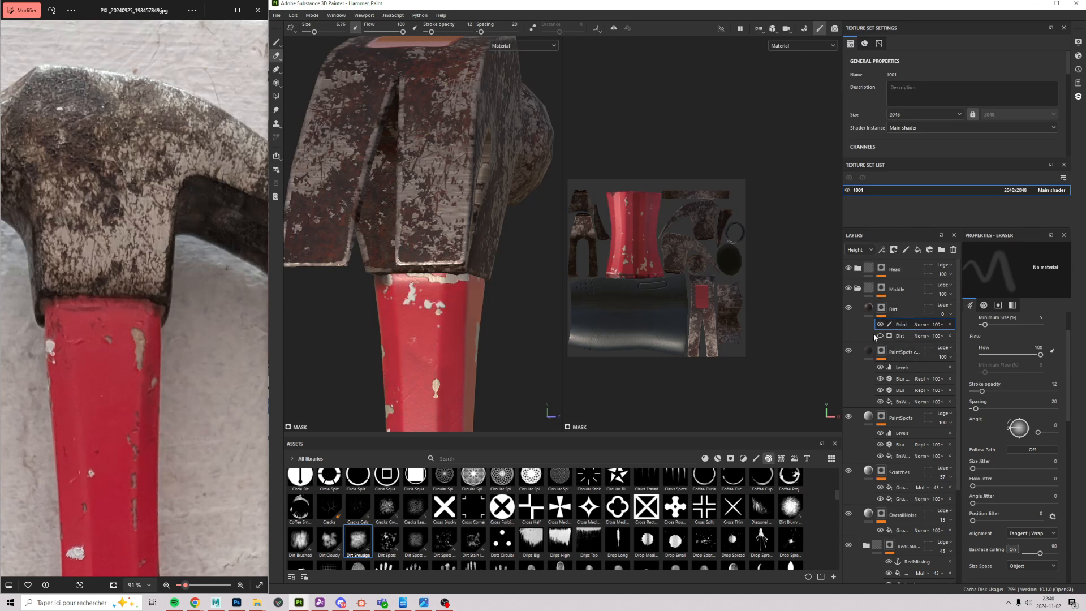
click(879, 336)
click(914, 325)
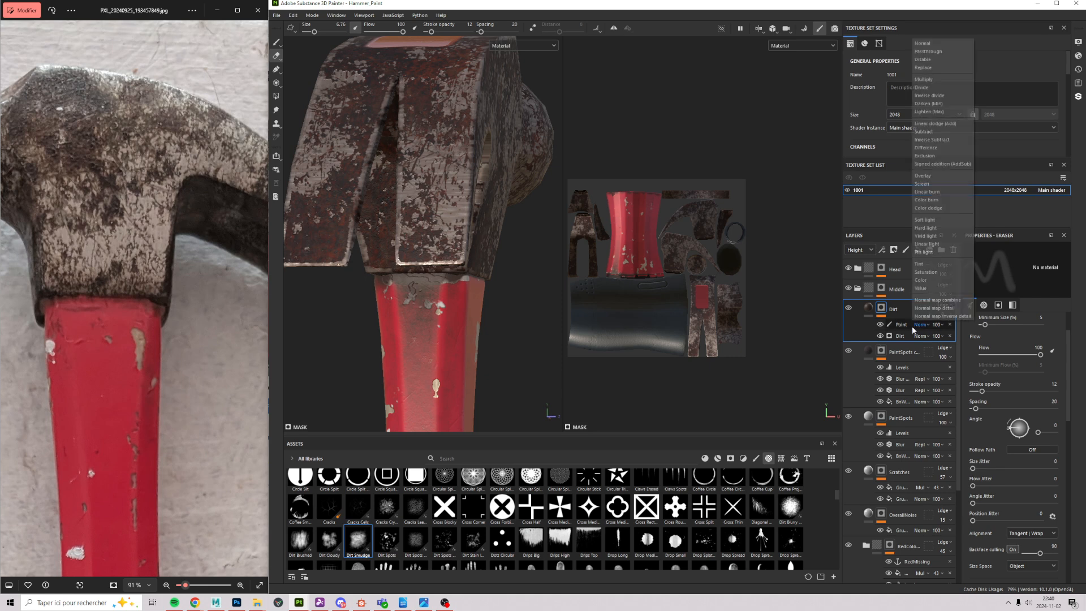
click(909, 328)
click(901, 327)
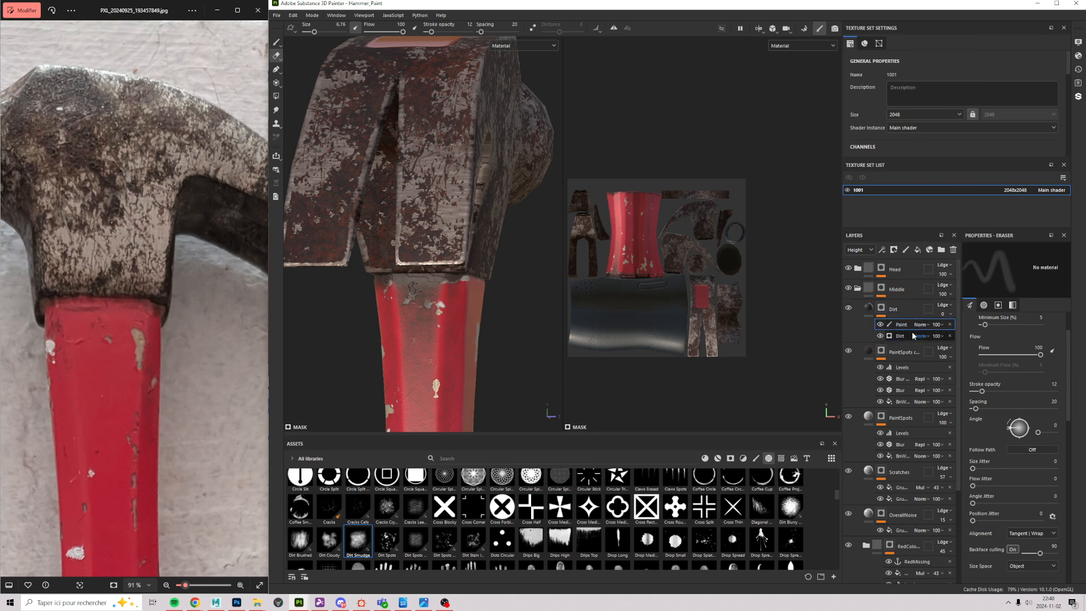
click(920, 325)
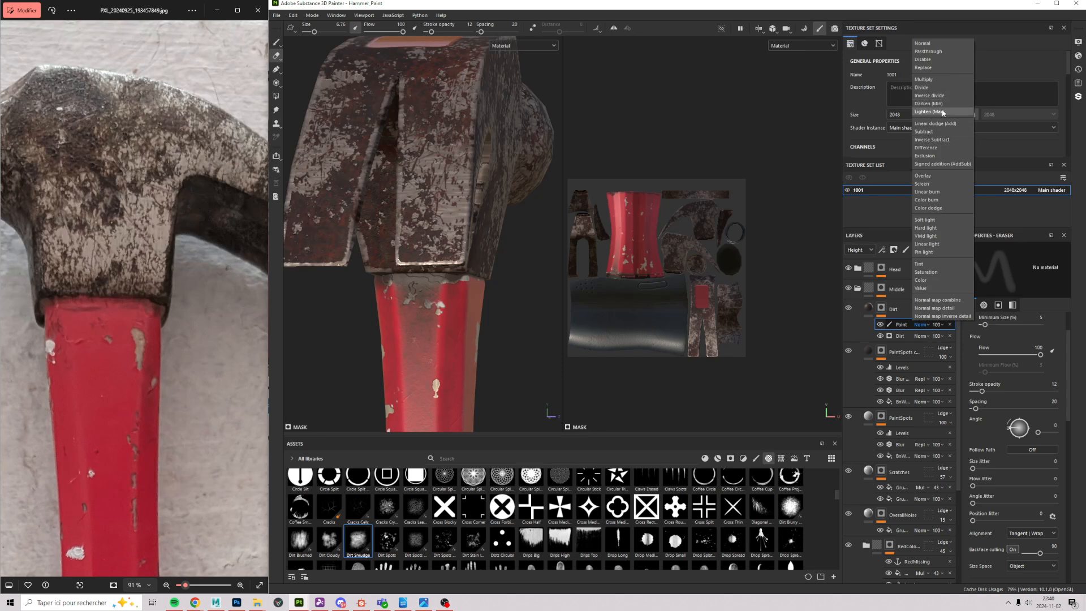
click(939, 112)
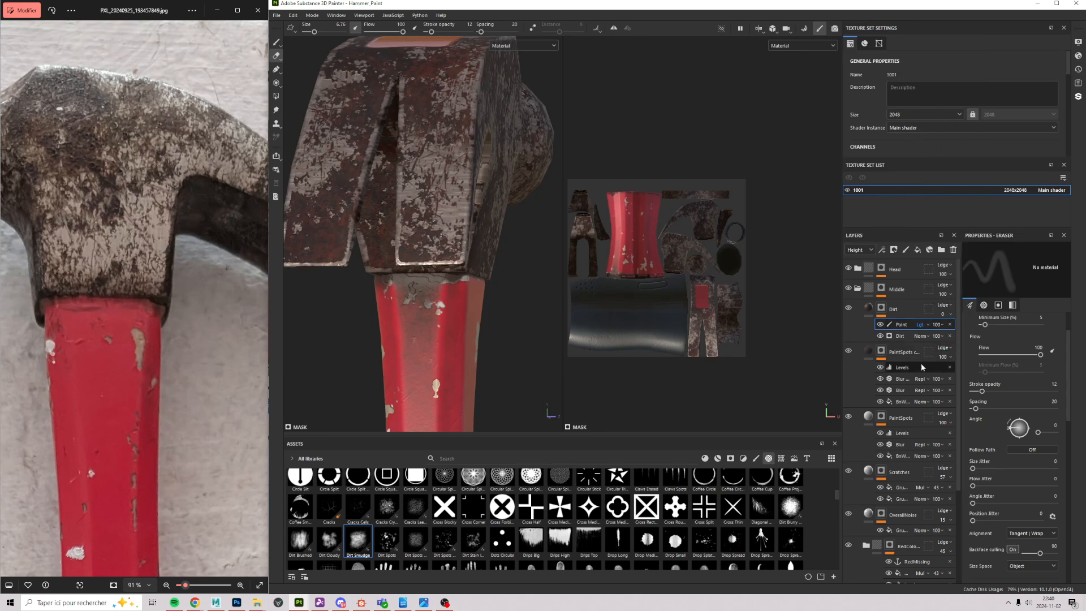
Step: Add a second Paint effect to the Dirt mask blended with Multiply
click(883, 250)
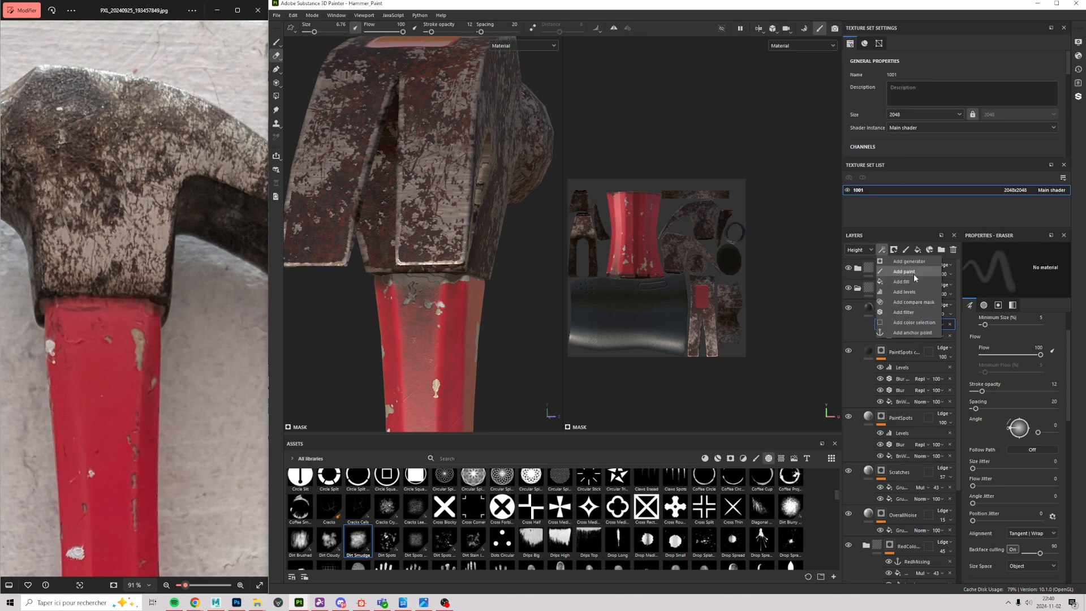
click(912, 272)
click(918, 326)
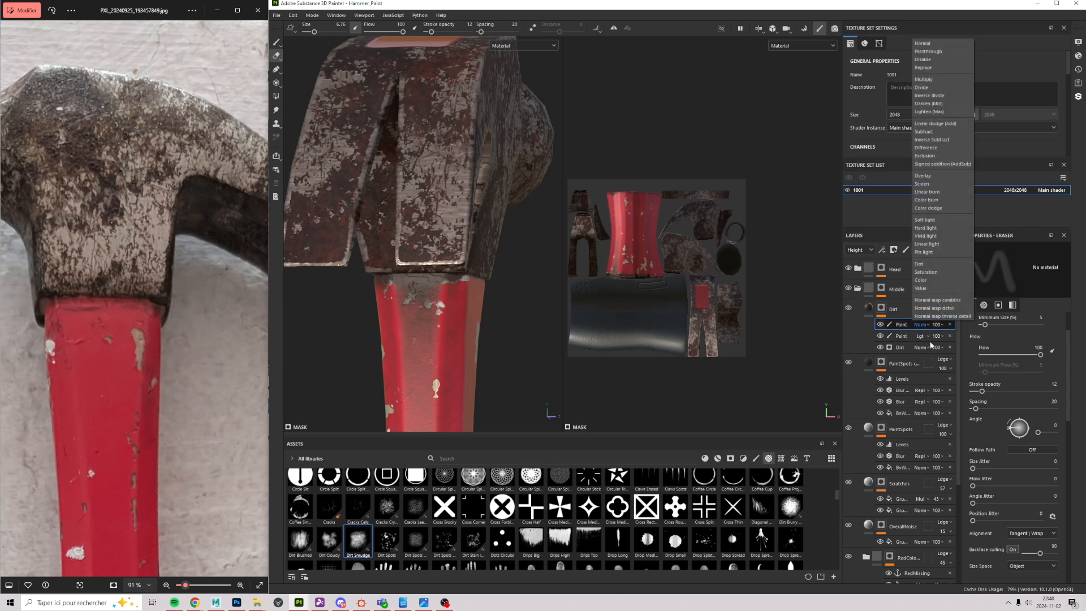
click(924, 79)
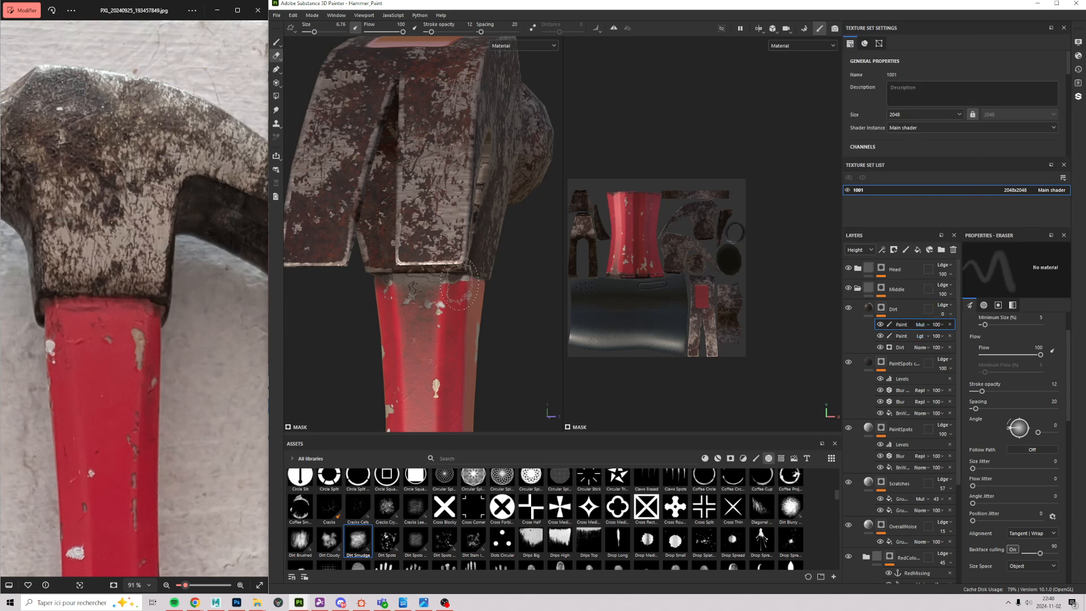
scroll(1021, 551, down, 8)
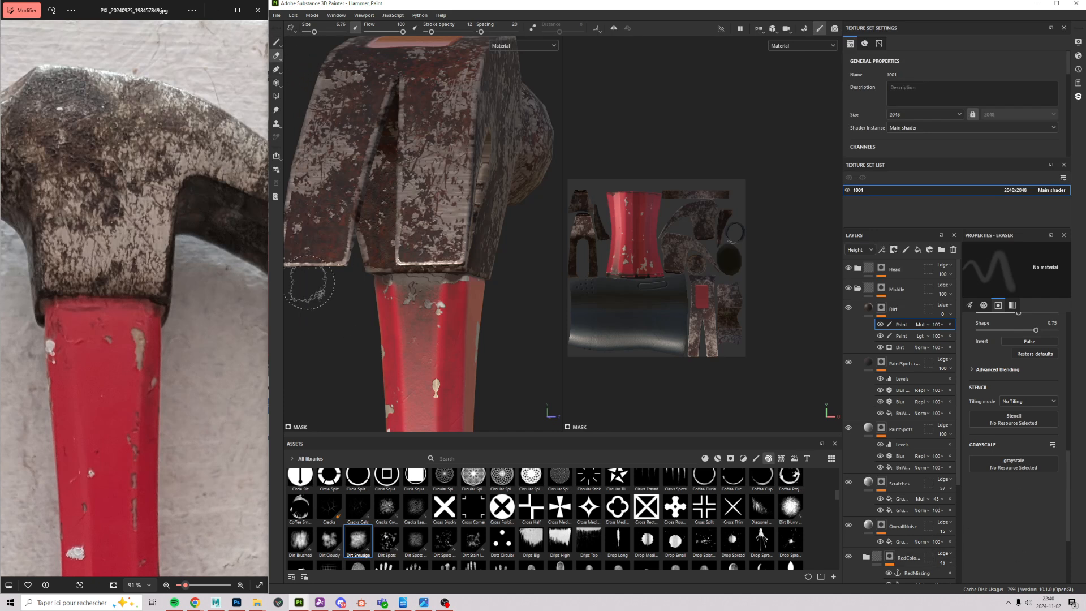
key(1)
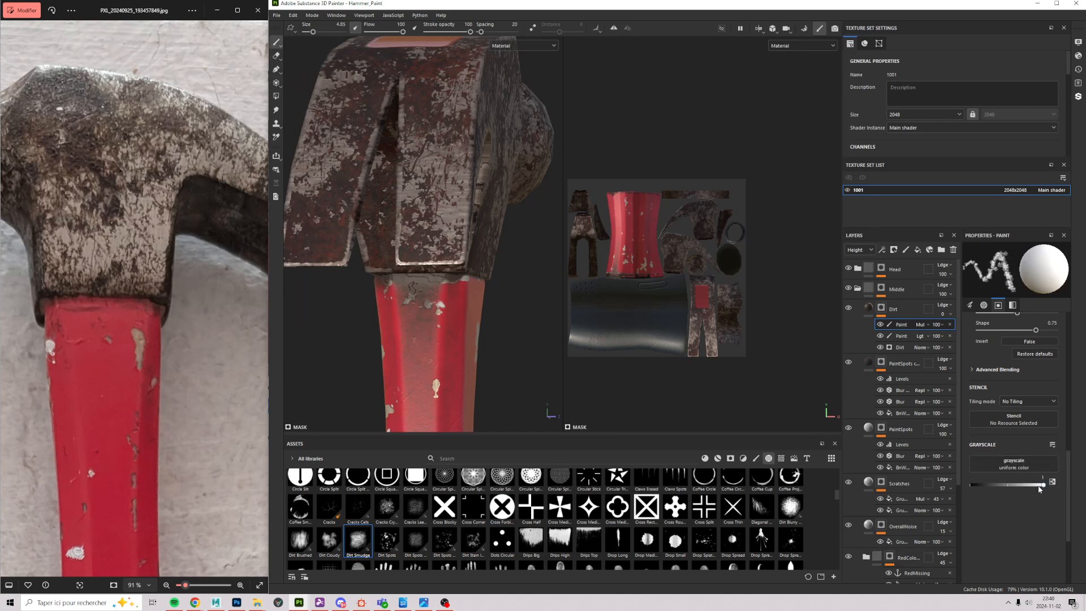
drag(1027, 490, 971, 486)
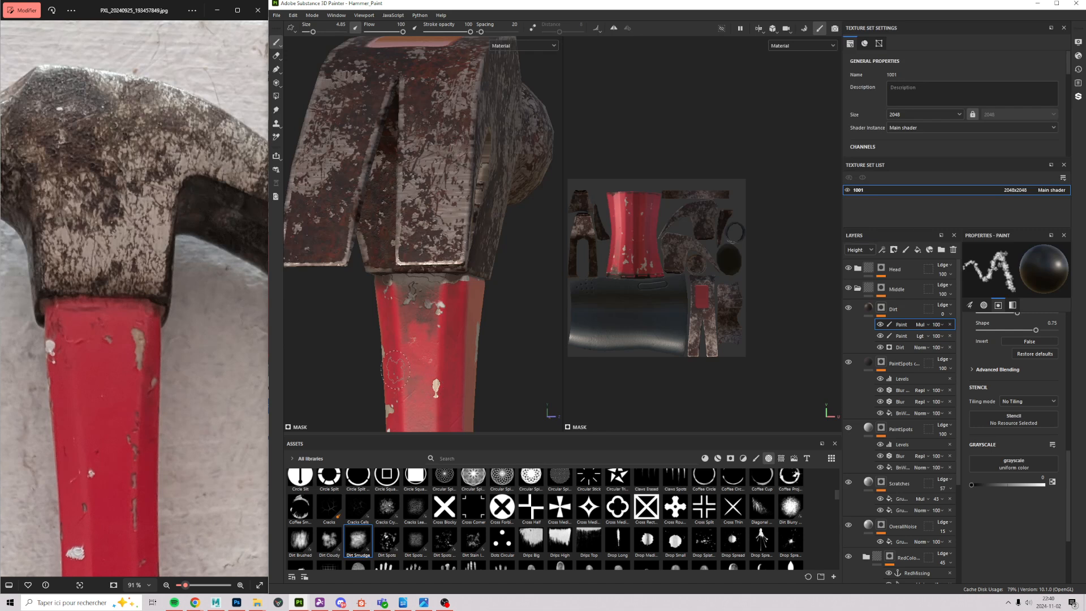
ctrl+right_drag(415, 358, 453, 358)
drag(416, 354, 420, 326)
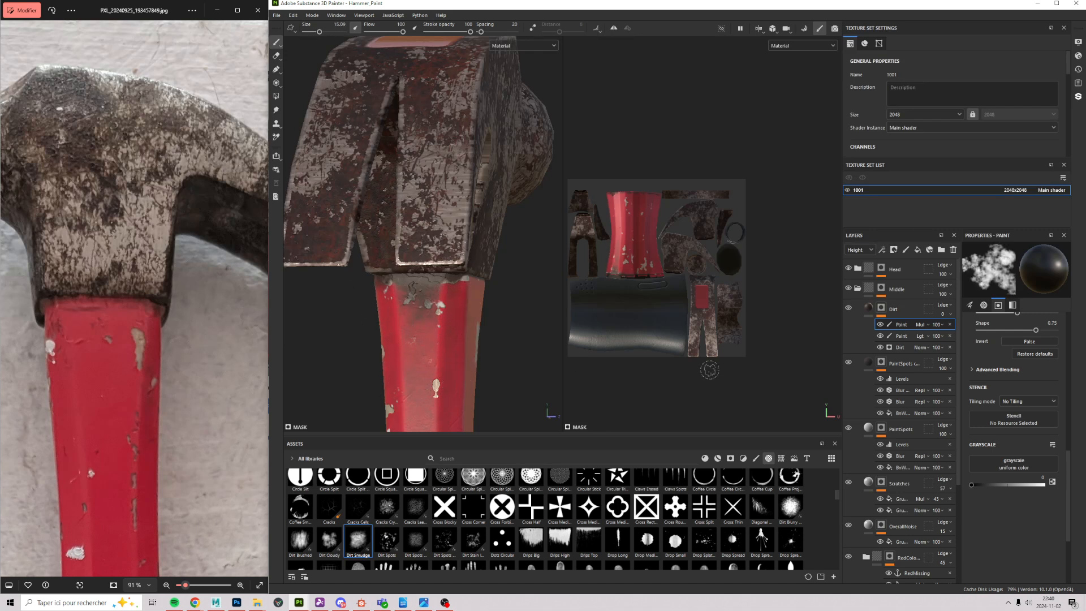
click(436, 31)
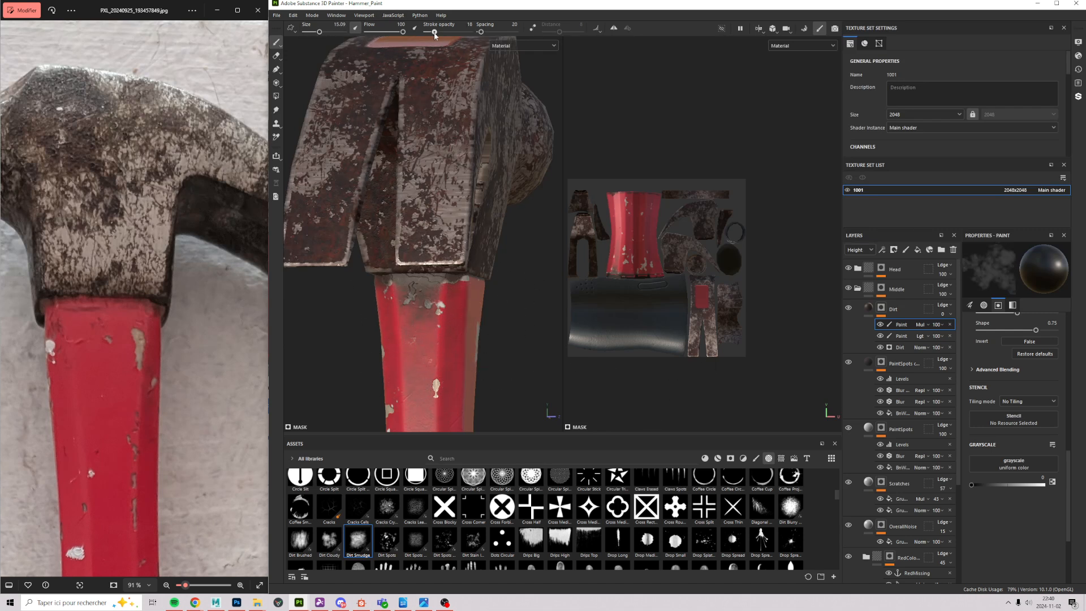
drag(433, 335, 431, 317)
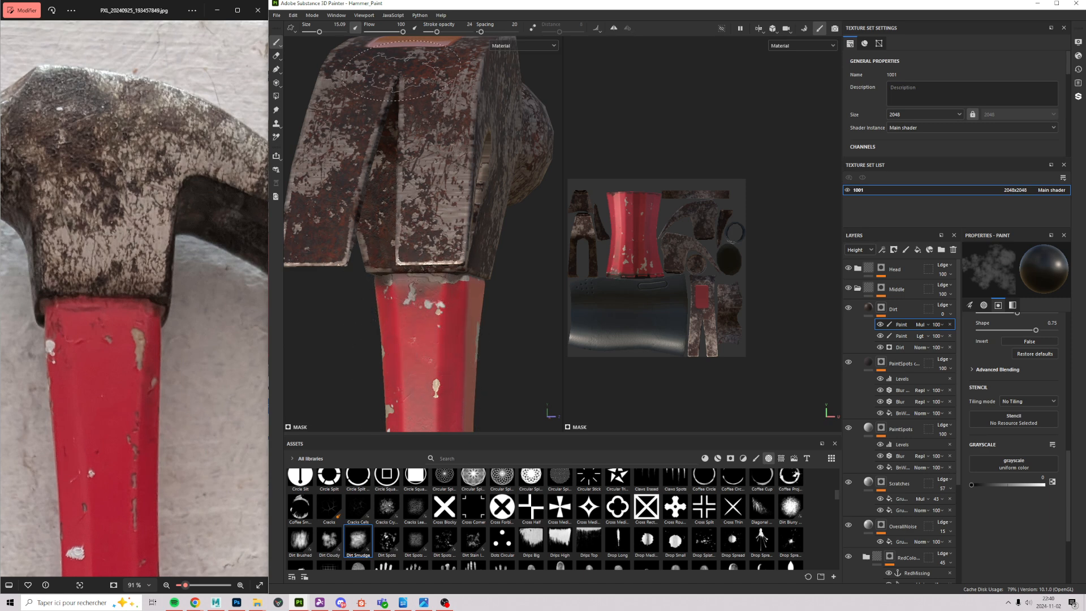
click(453, 32)
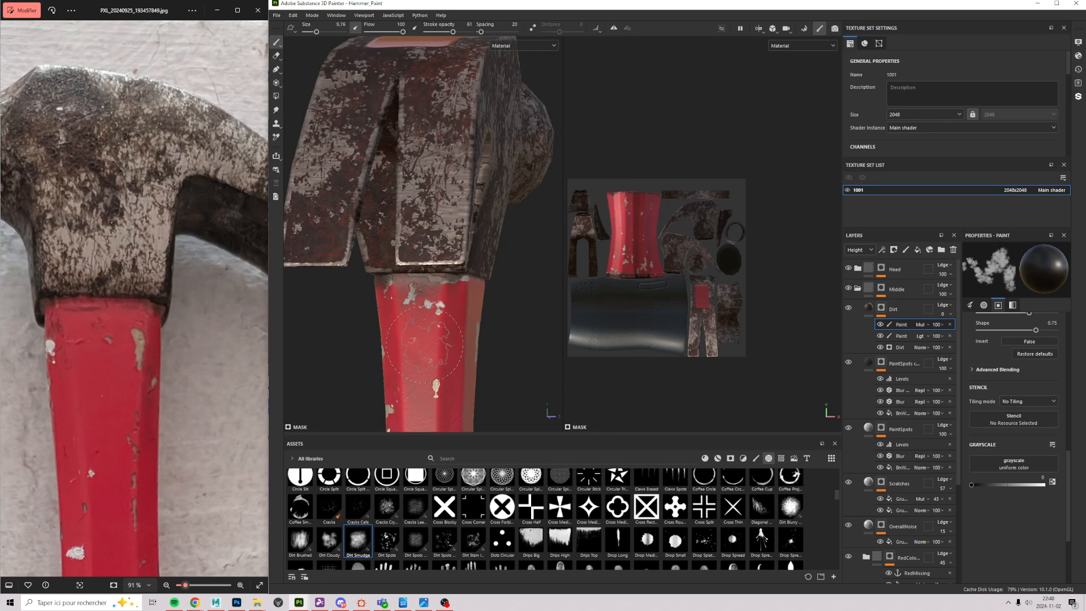
ctrl+right_drag(424, 344, 397, 344)
drag(393, 296, 429, 289)
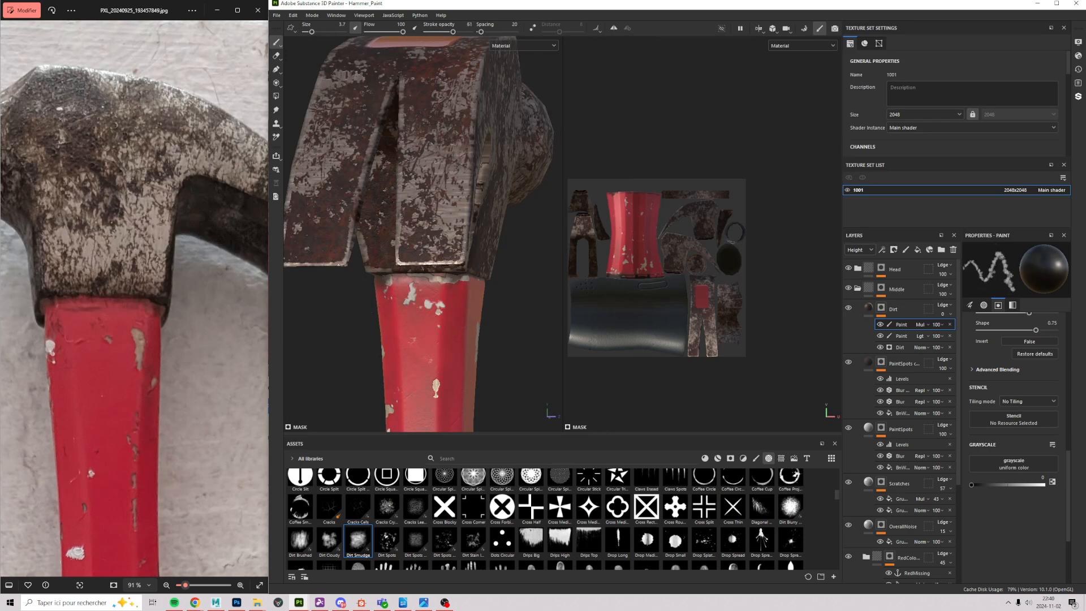
alt+right_drag(444, 339, 470, 446)
mouse_move(471, 424)
alt+mouse_down()
mouse_move(388, 371)
mouse_move(459, 415)
alt+mouse_up()
alt+right_drag(459, 416, 395, 350)
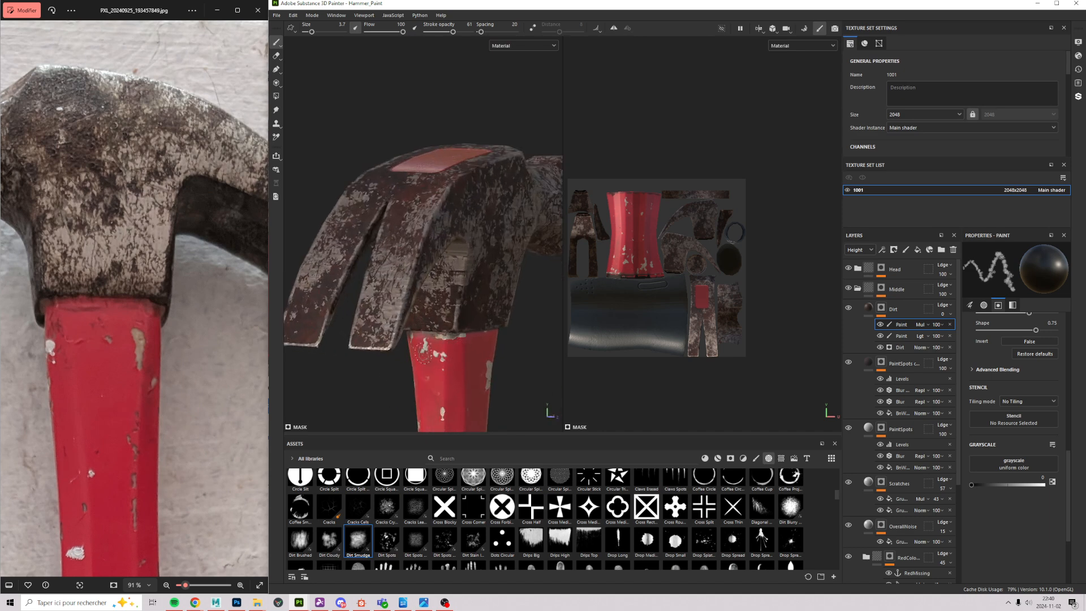
alt+right_drag(440, 357, 444, 390)
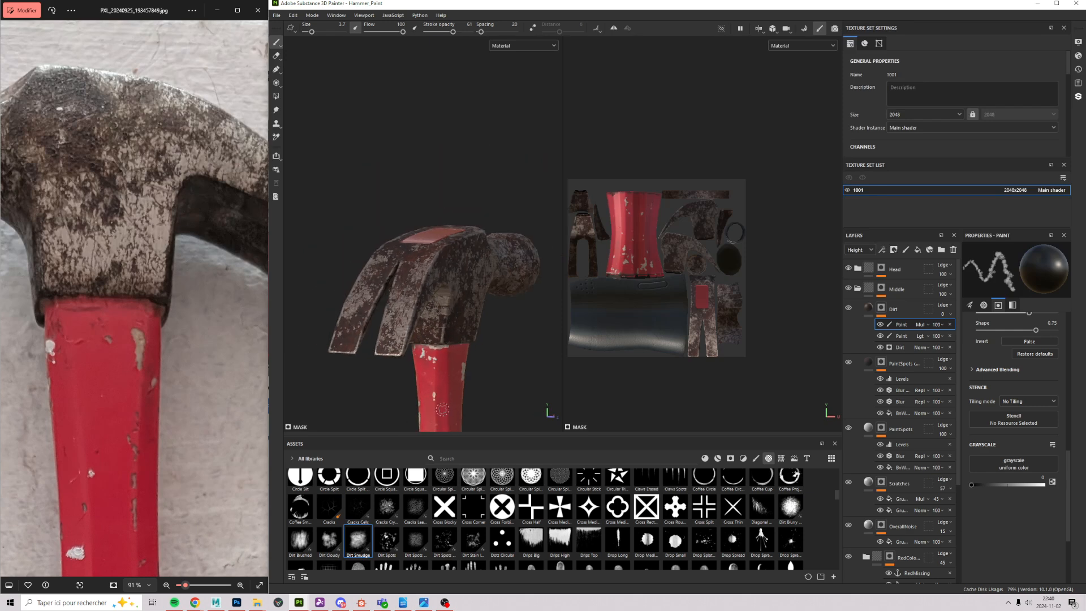
mouse_move(443, 409)
alt+mouse_down()
mouse_move(517, 368)
mouse_move(534, 345)
alt+mouse_up()
alt+middle_drag(431, 393, 524, 260)
alt+right_drag(540, 405, 511, 351)
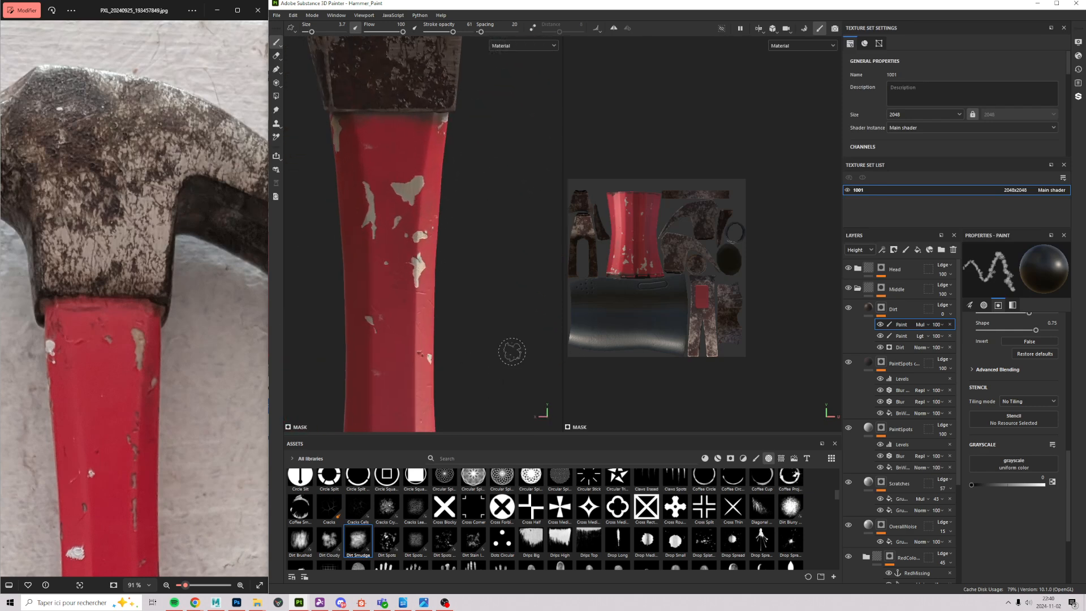
shift+right_drag(511, 145, 578, 179)
alt+right_drag(487, 262, 527, 291)
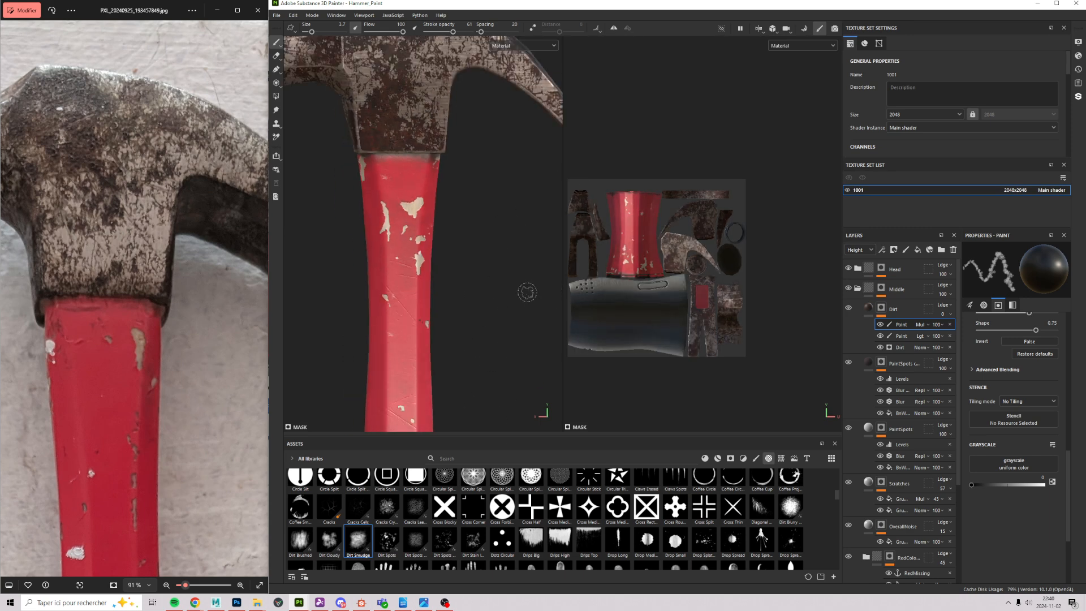
mouse_move(511, 319)
alt+middle_down()
mouse_move(472, 201)
mouse_move(470, 125)
alt+middle_up()
alt+middle_drag(426, 239, 421, 128)
alt+right_drag(420, 128, 380, 163)
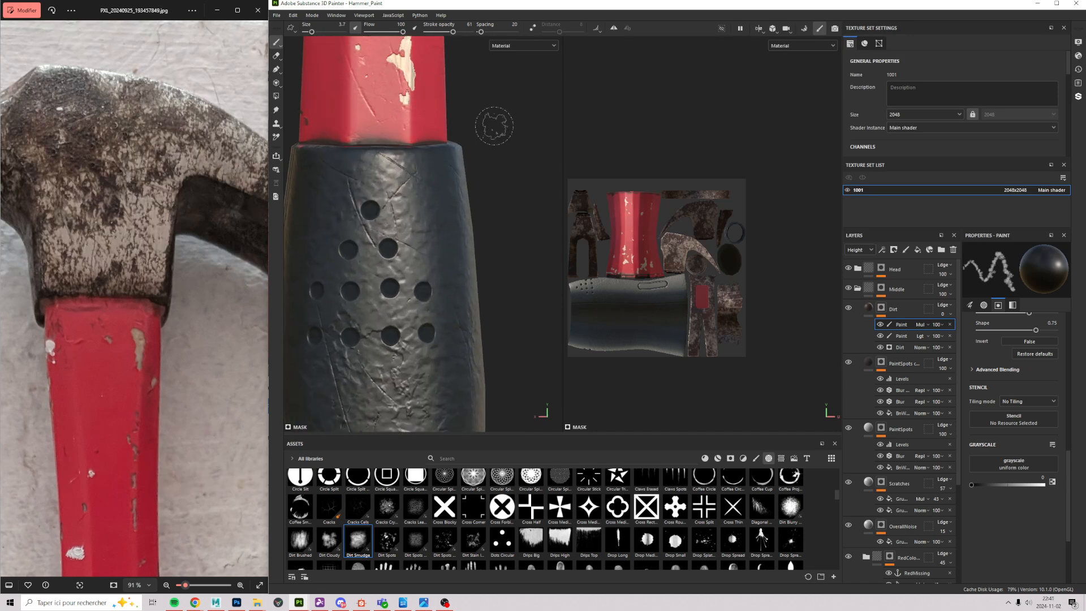
alt+drag(493, 125, 457, 126)
alt+middle_drag(457, 126, 523, 390)
alt+drag(509, 272, 421, 254)
alt+right_drag(396, 241, 433, 308)
alt+drag(441, 325, 401, 332)
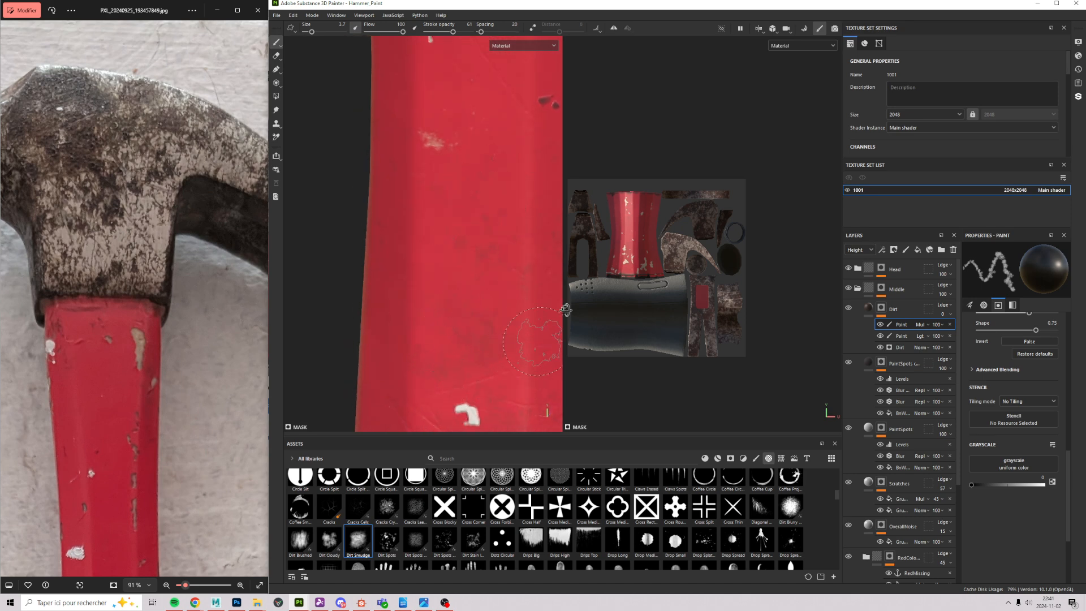
alt+drag(560, 312, 526, 325)
mouse_move(521, 339)
alt+right_down()
mouse_move(493, 334)
mouse_move(505, 309)
alt+right_up()
alt+right_drag(464, 134, 494, 230)
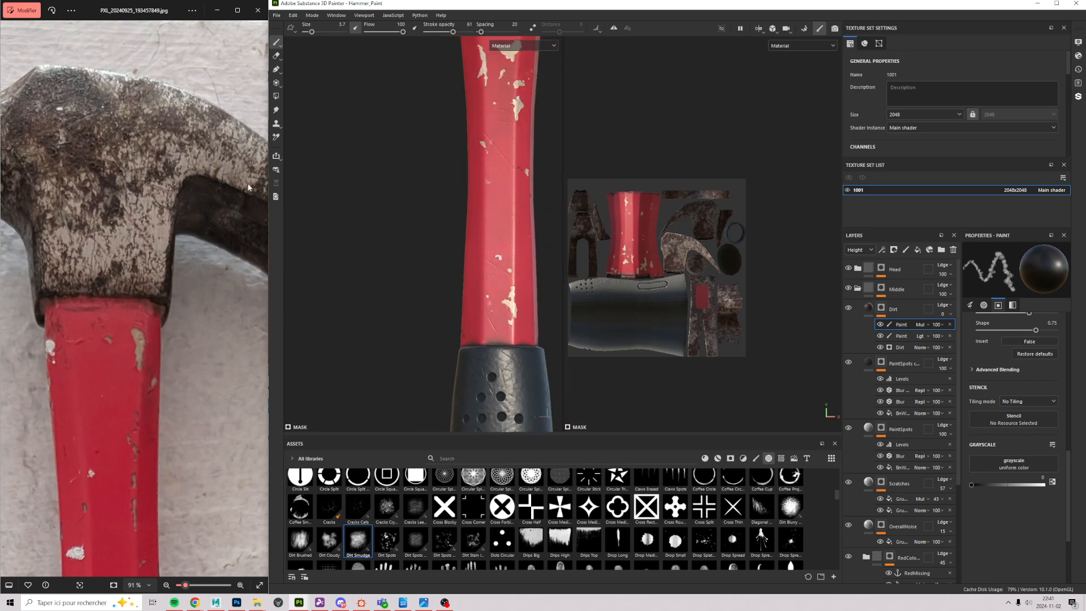
drag(115, 412, 130, 172)
drag(117, 340, 125, 251)
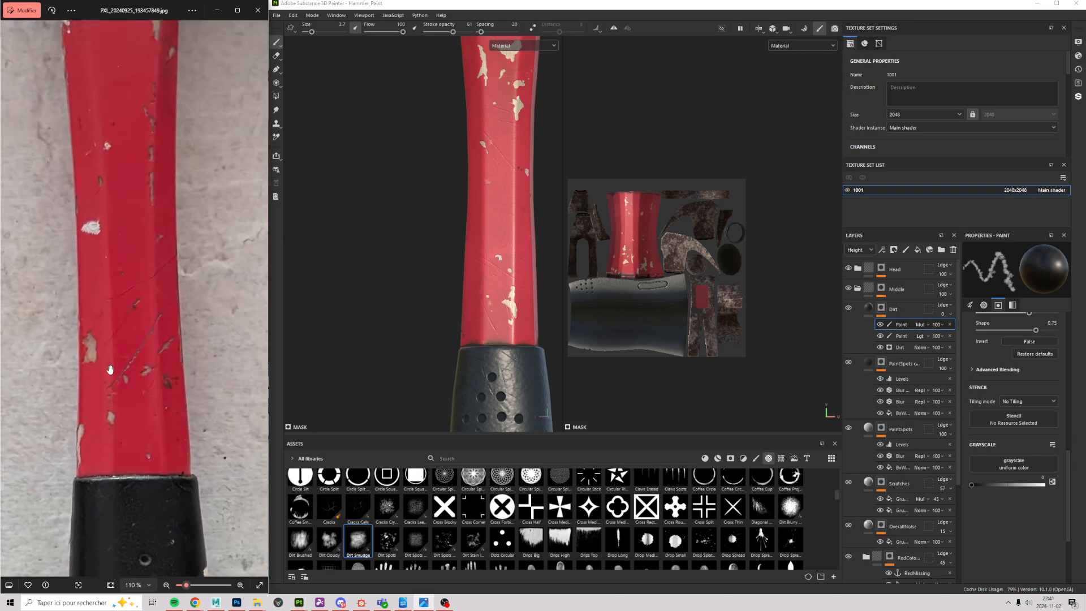
scroll(116, 368, up, 7)
scroll(127, 370, up, 8)
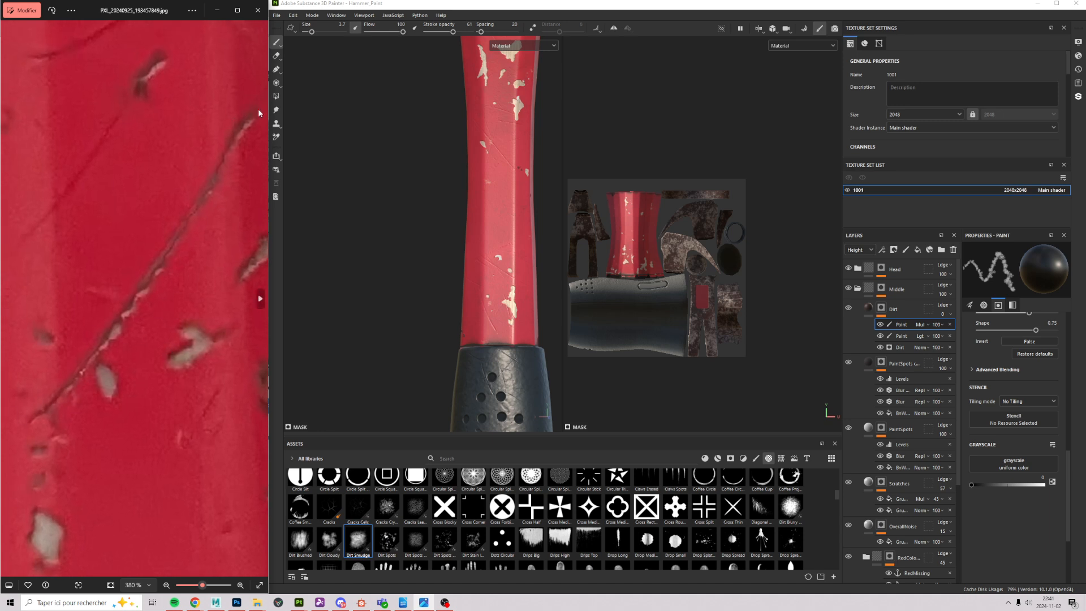
scroll(170, 294, down, 10)
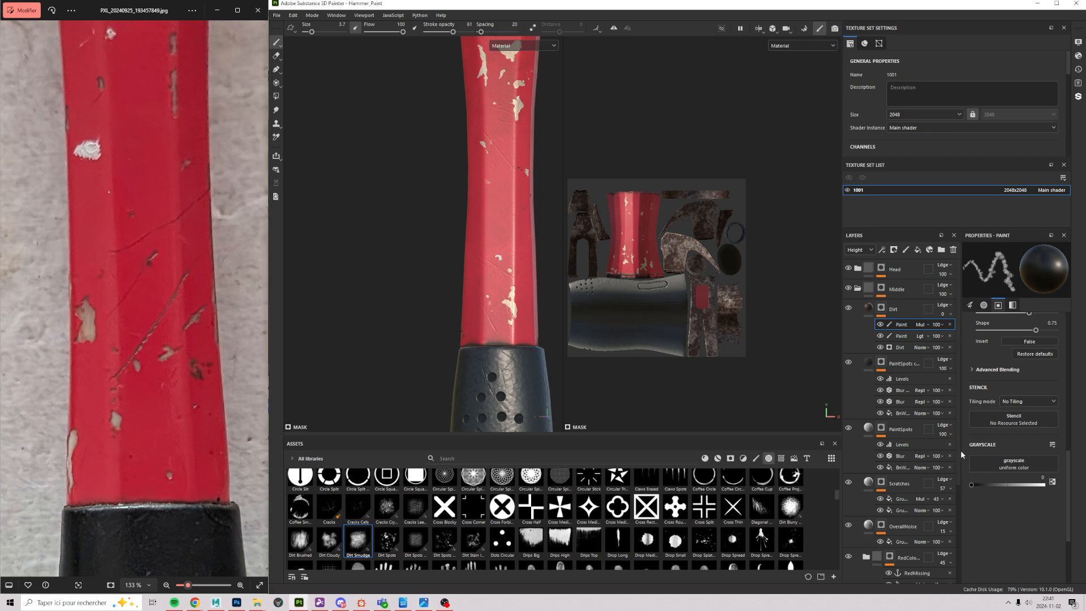
scroll(958, 449, down, 3)
Step: Delete the RedMissing anchor from RedColor's mask and add a MissingPaint anchor point
alt+click(889, 456)
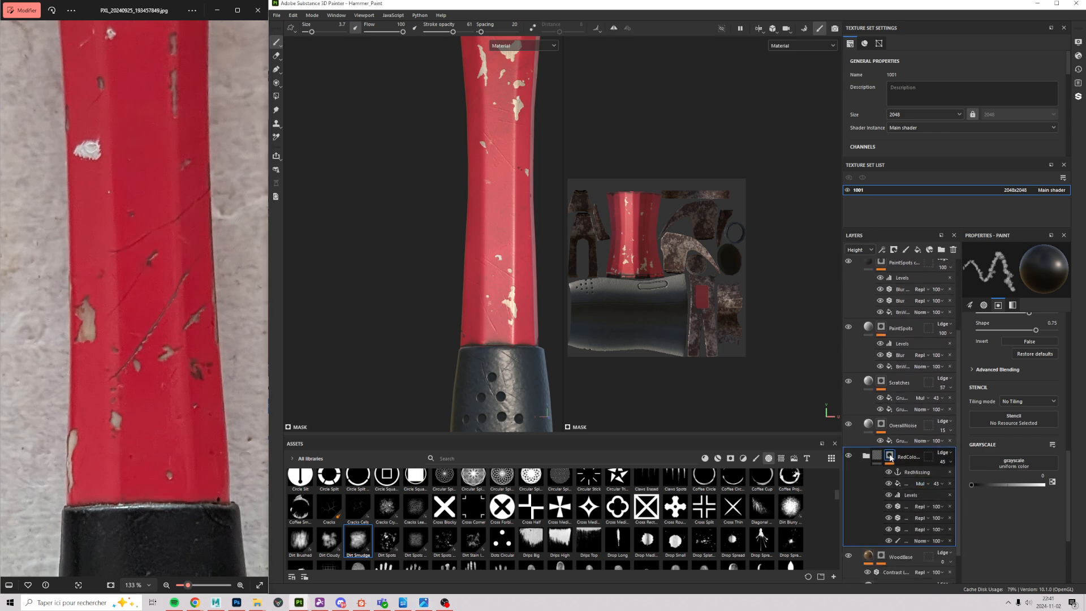
scroll(446, 286, up, 3)
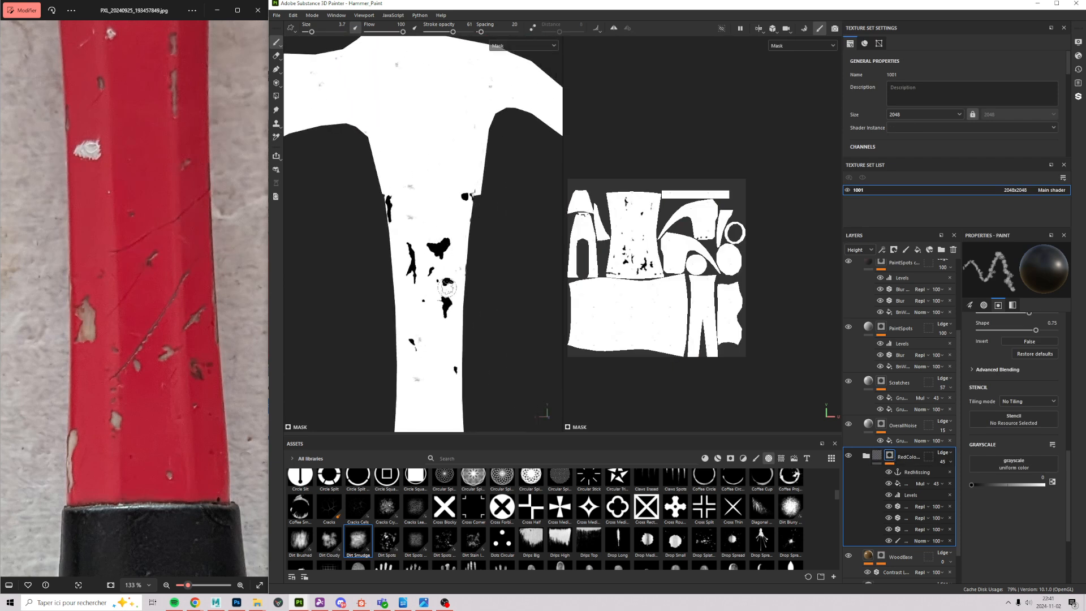
click(917, 474)
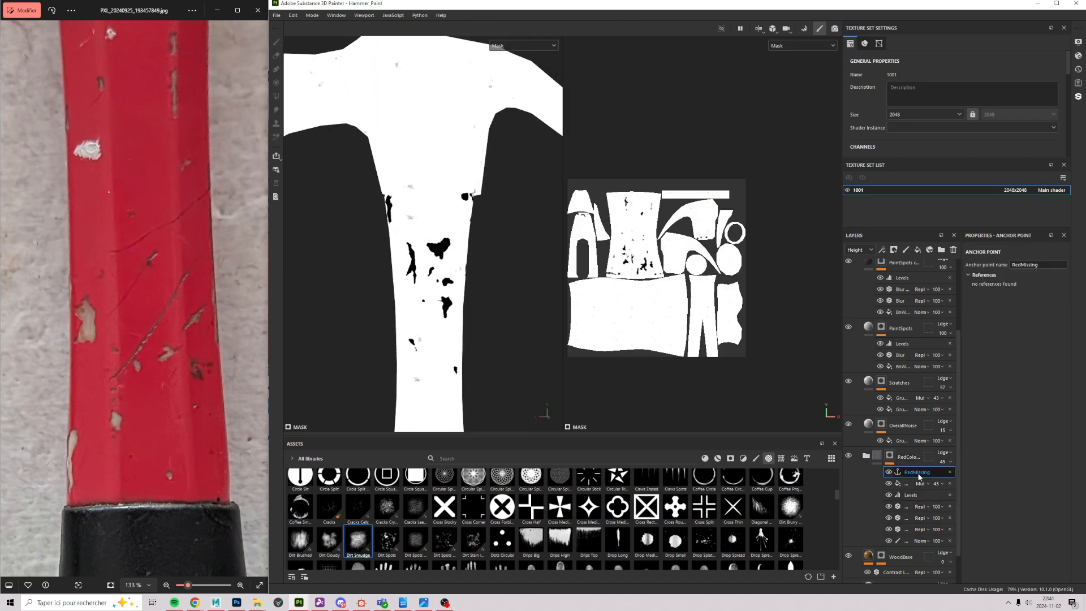
click(949, 472)
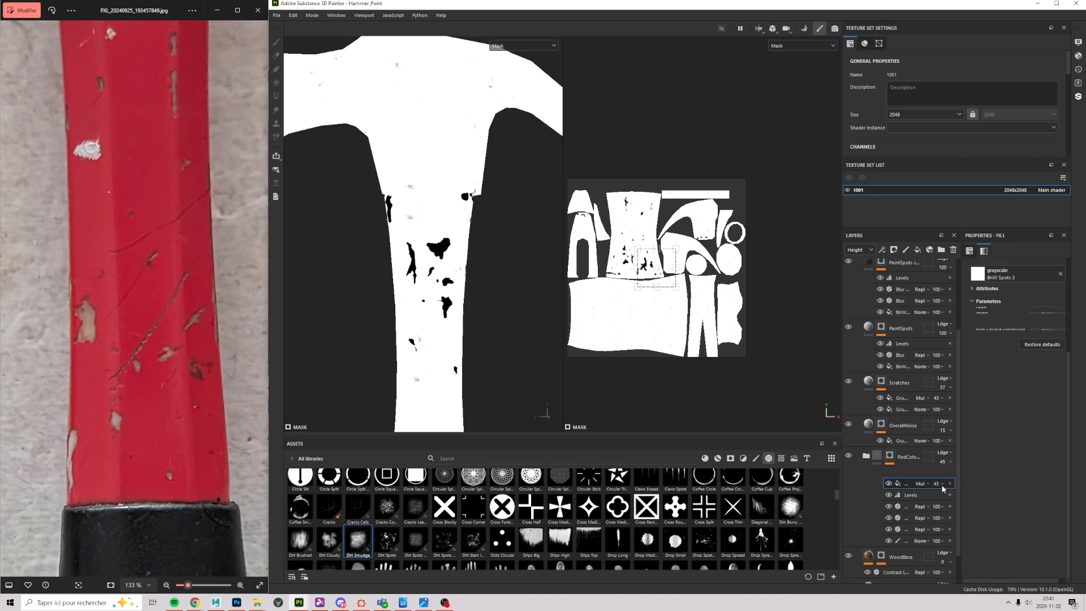
click(895, 249)
click(904, 334)
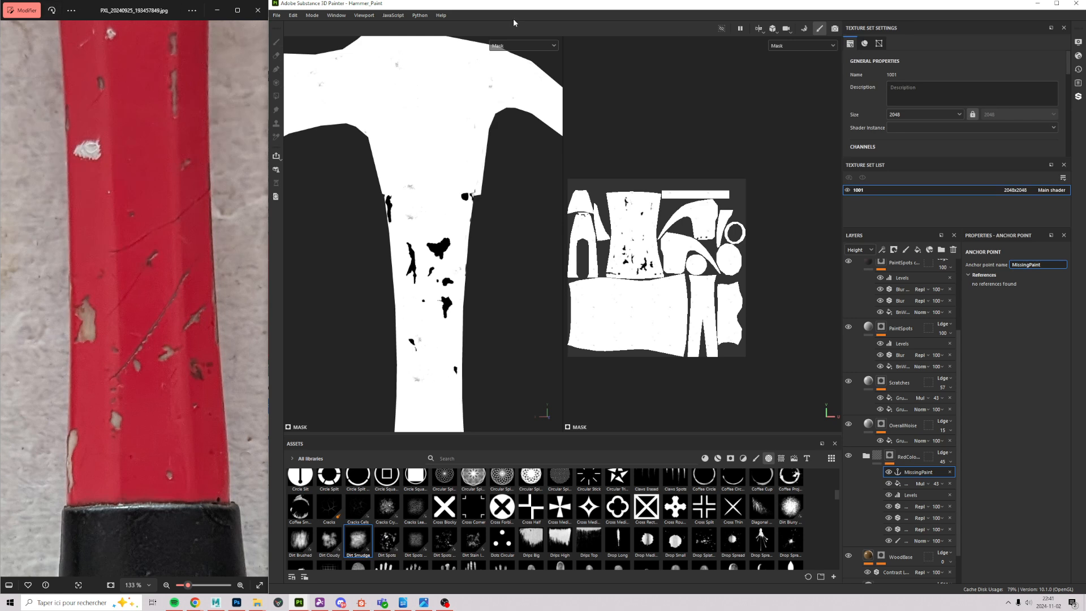
Step: Add a new fill layer above the RedColor folder
click(911, 460)
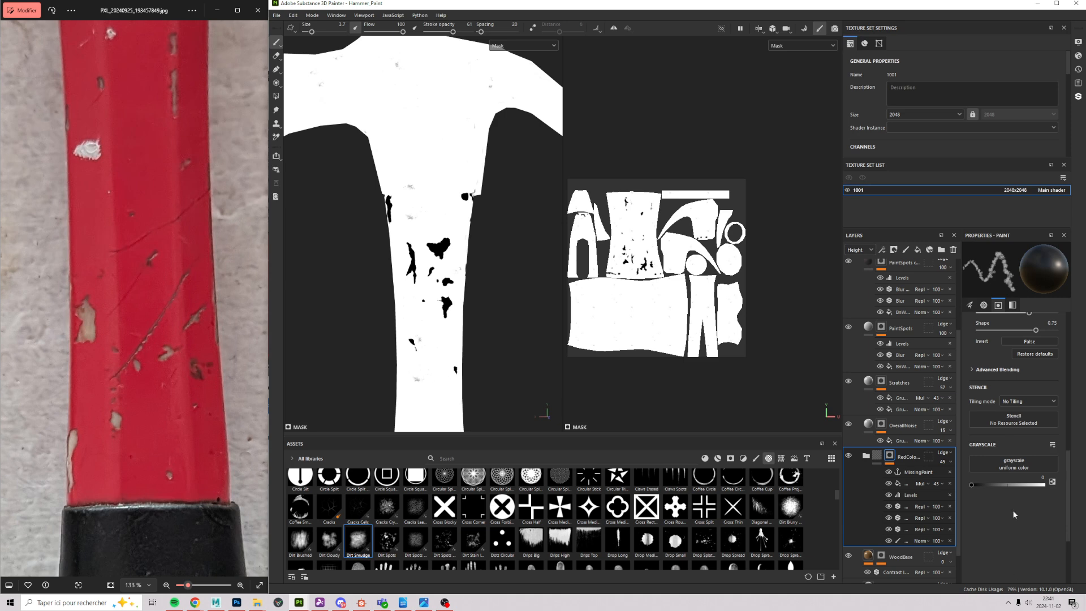
scroll(920, 472, up, 4)
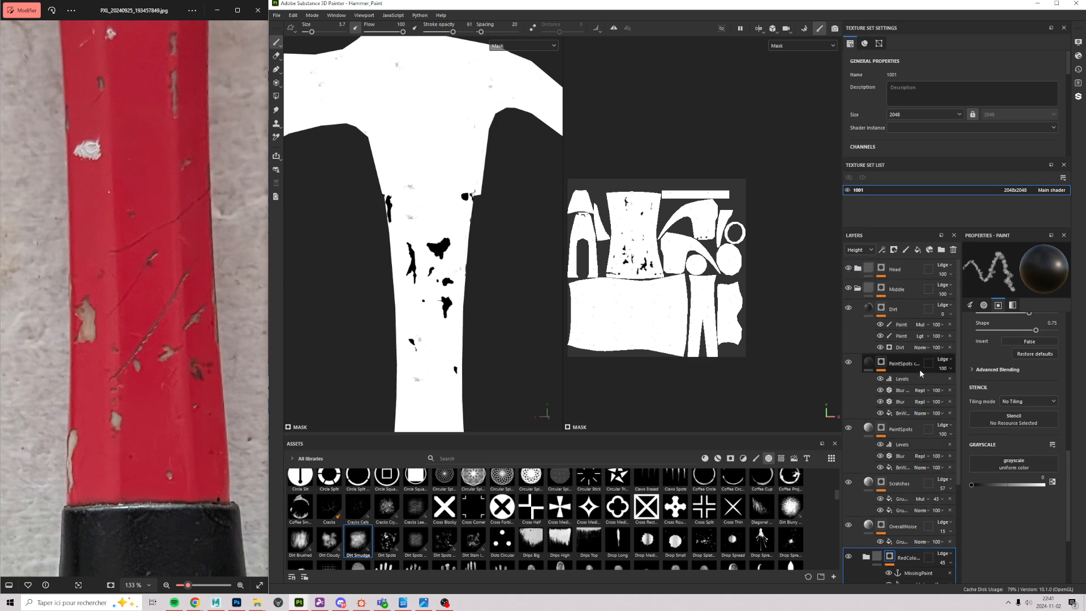
scroll(904, 475, down, 2)
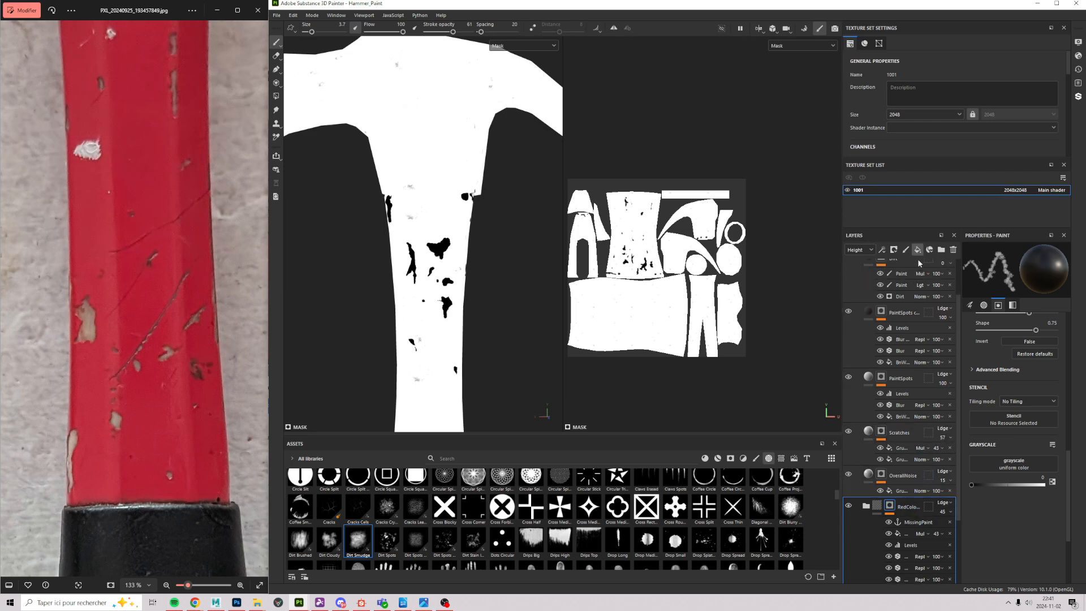
click(917, 249)
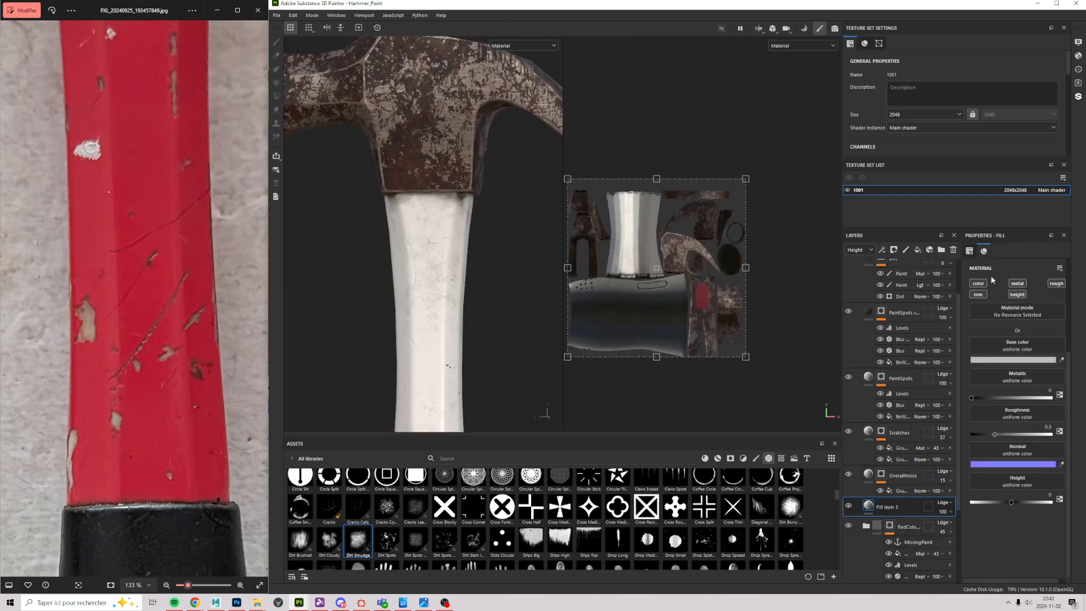
Step: Give Fill layer 3 a black 000000 base colour and rename it AO_Holes
click(1011, 360)
drag(937, 495, 915, 548)
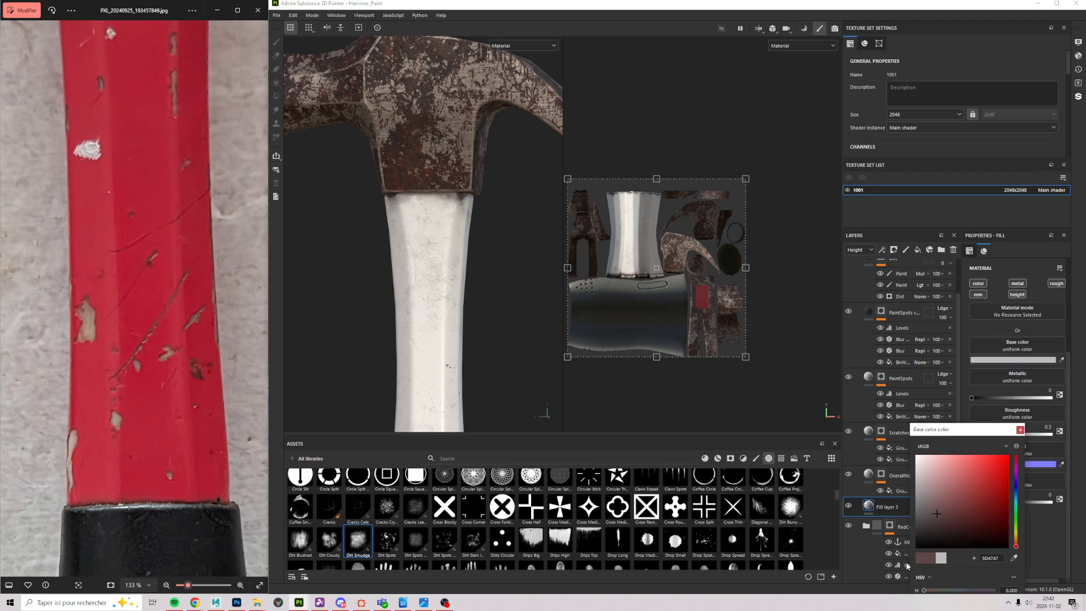
click(1019, 429)
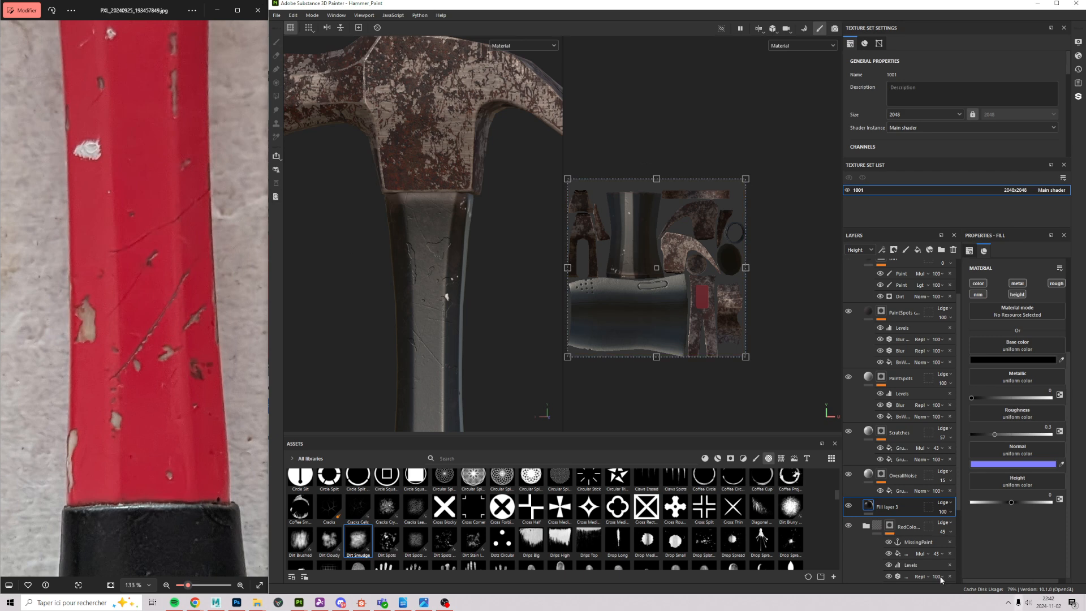
double_click(898, 508)
right_click(903, 510)
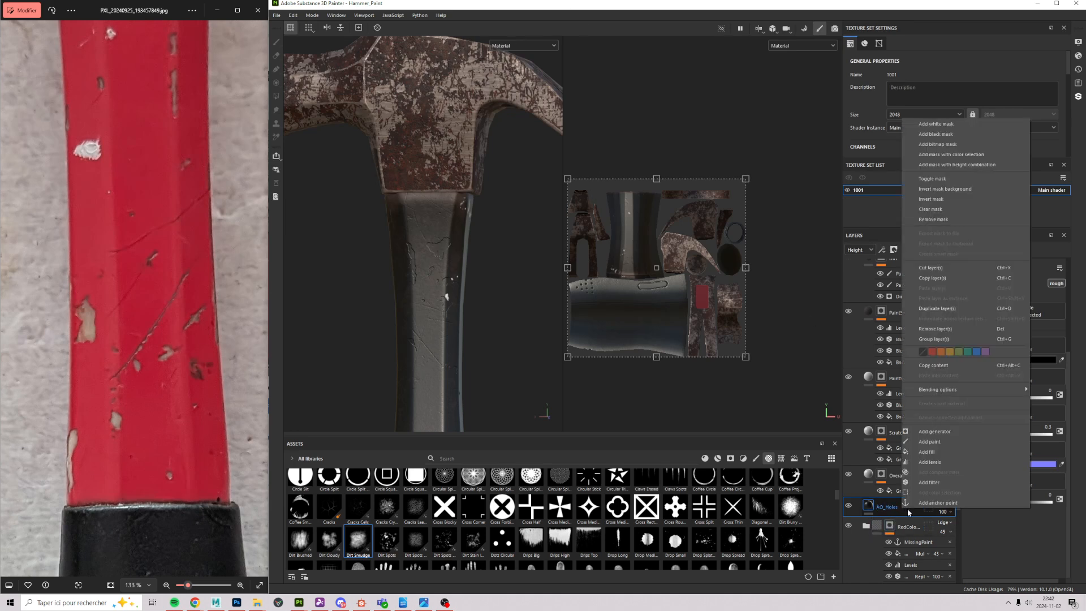
Step: Give AO_Holes a black mask with a fill driven by the MissingPaint anchor point
click(935, 134)
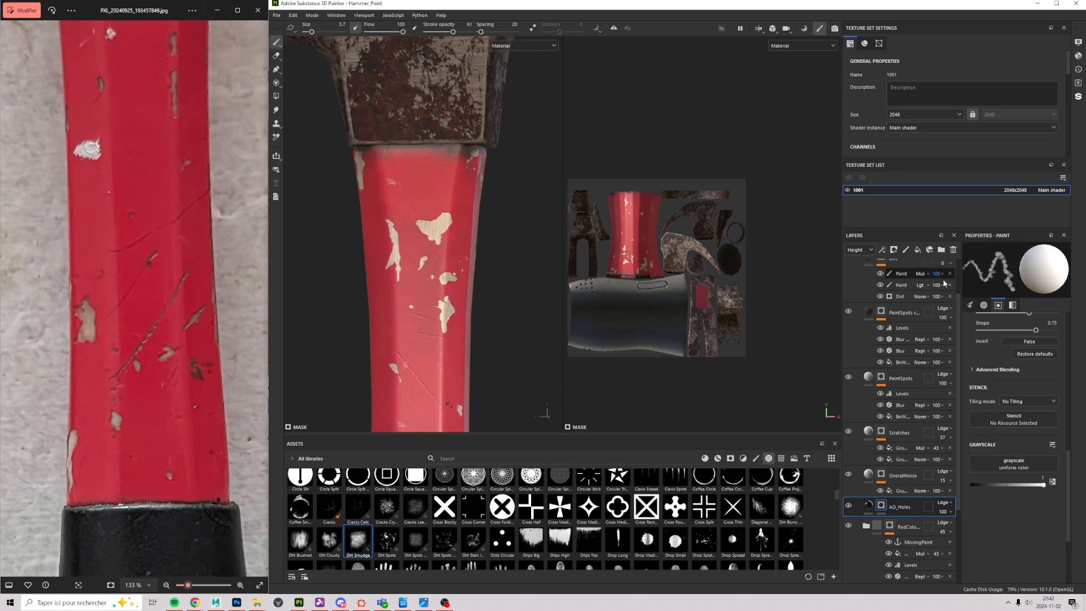
click(884, 252)
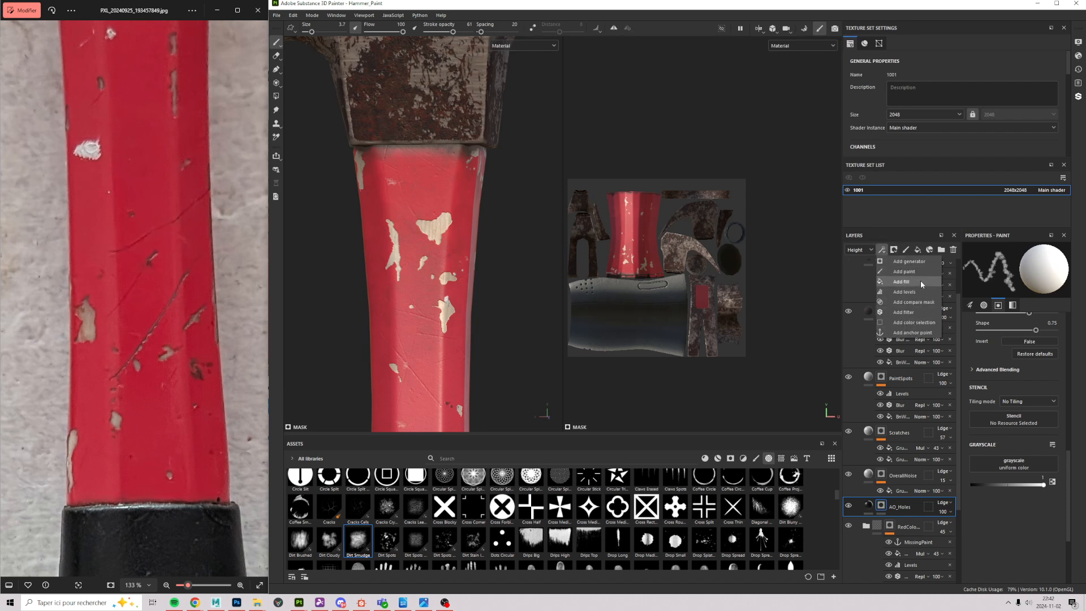
click(903, 281)
click(1004, 285)
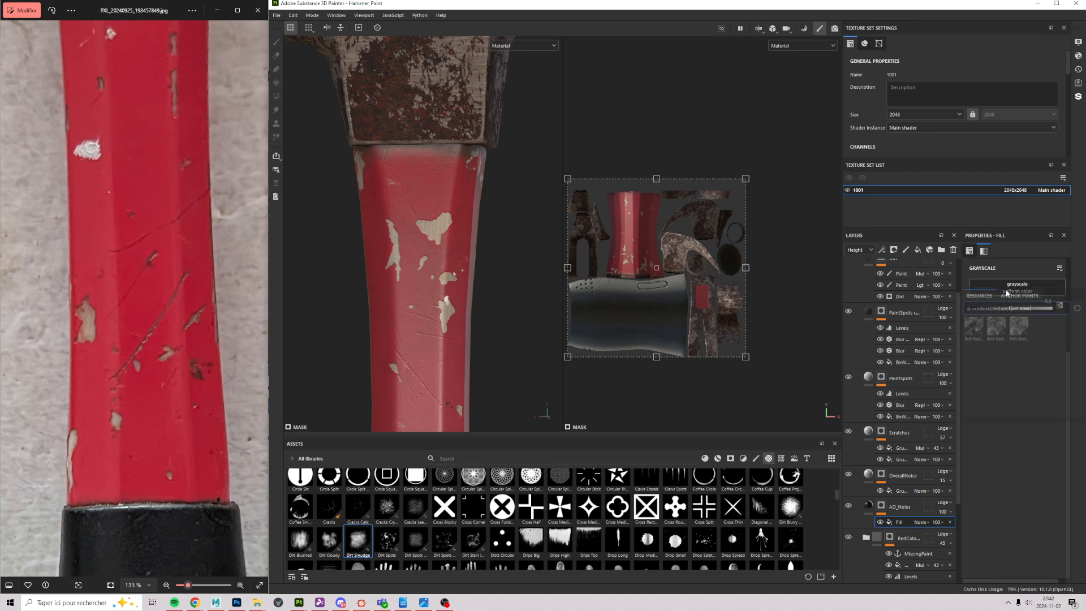
click(1019, 296)
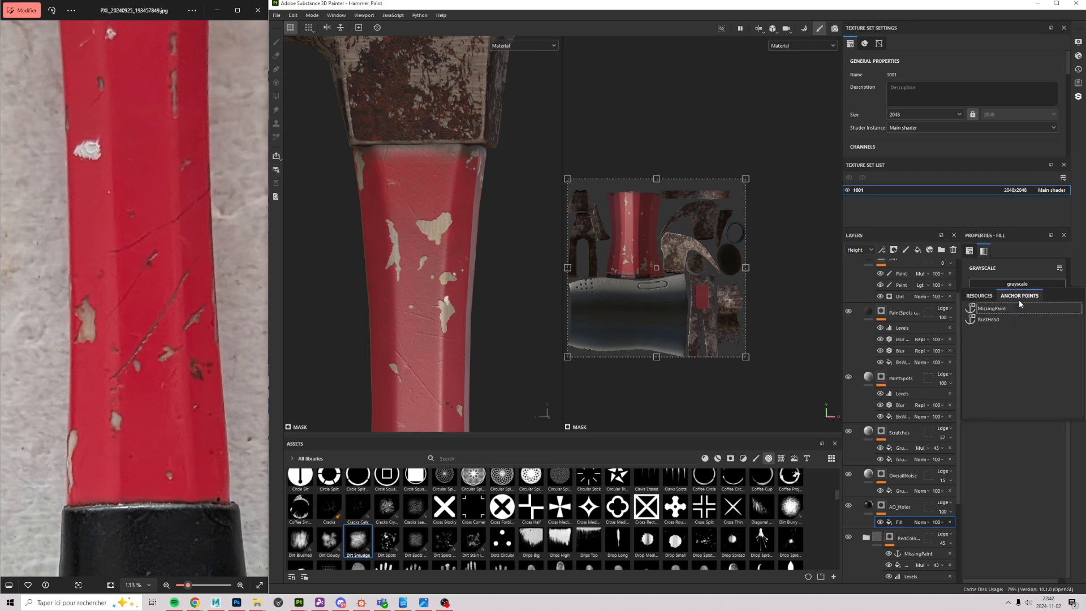
click(991, 308)
Step: Invert the MissingPaint fill and tighten the mask levels so the chip holes darken
scroll(433, 222, up, 5)
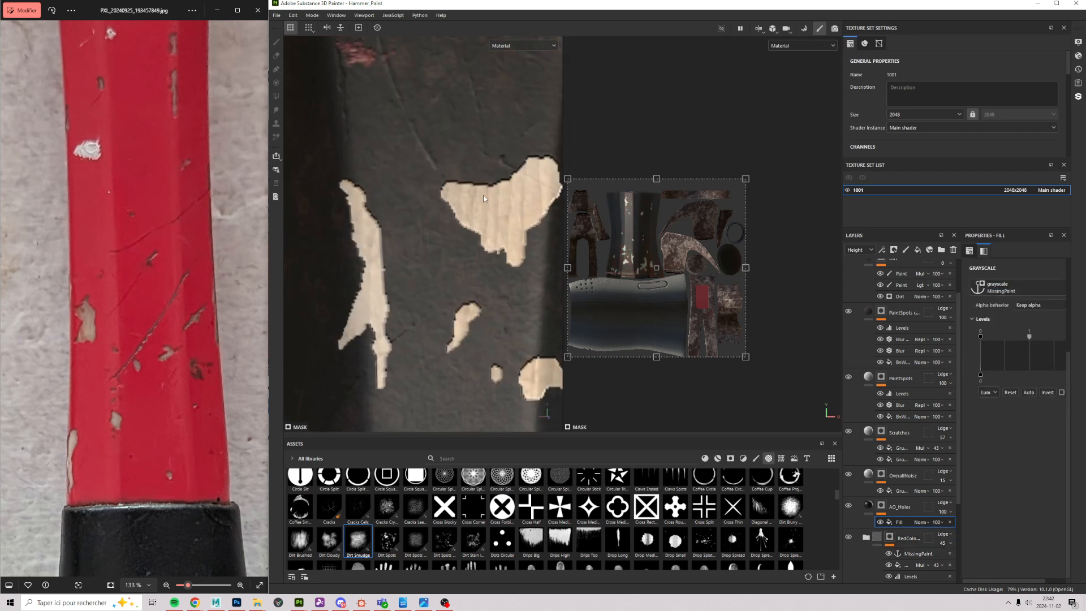
mouse_move(485, 272)
alt+middle_down()
mouse_move(418, 335)
mouse_move(414, 324)
alt+middle_up()
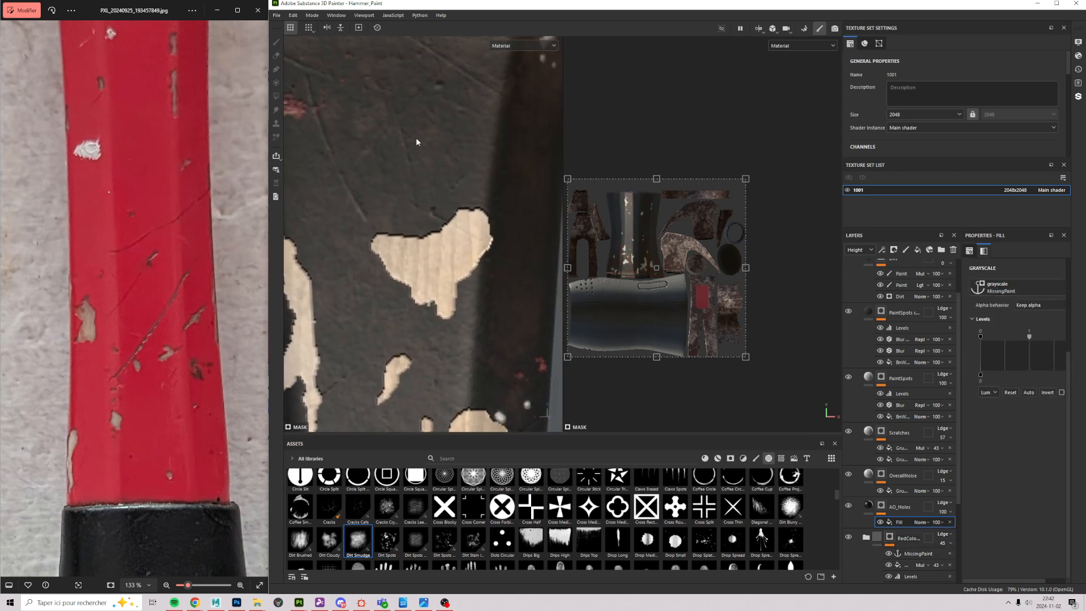
click(1047, 392)
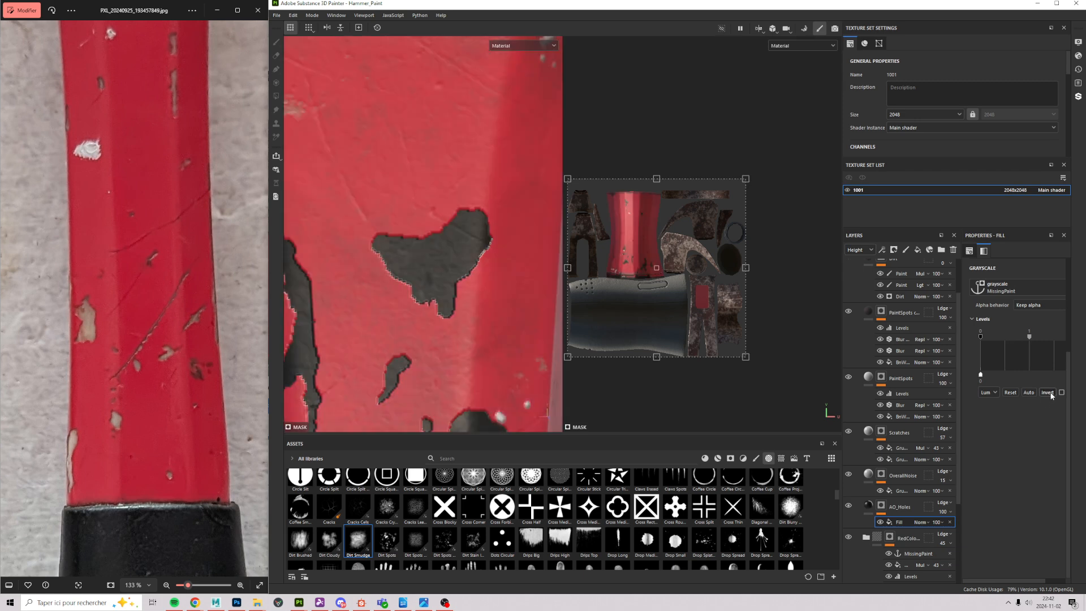
scroll(469, 271, down, 2)
scroll(380, 163, down, 2)
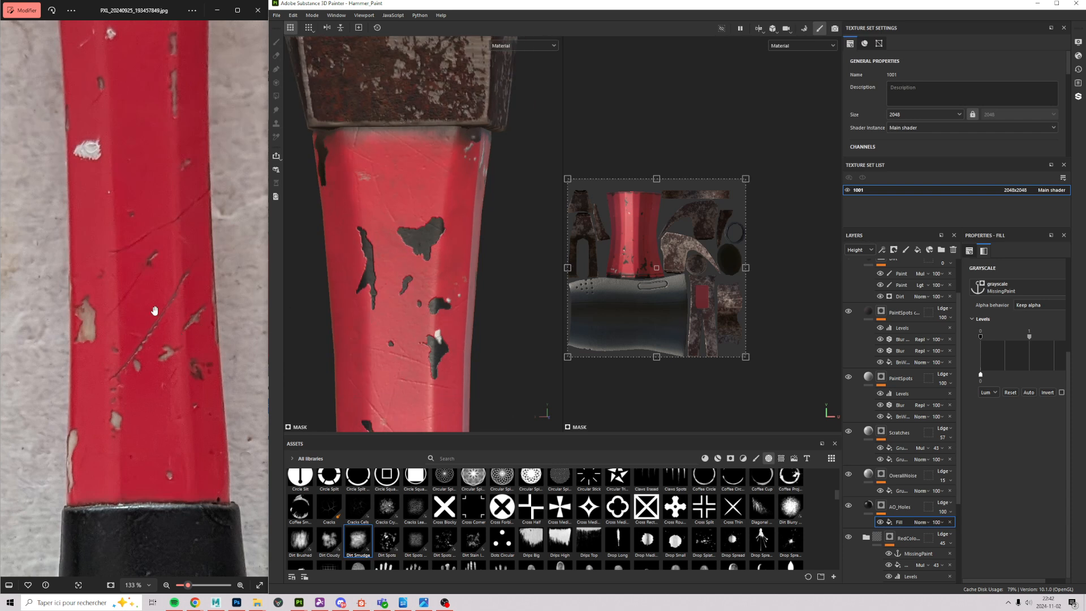
scroll(102, 361, up, 3)
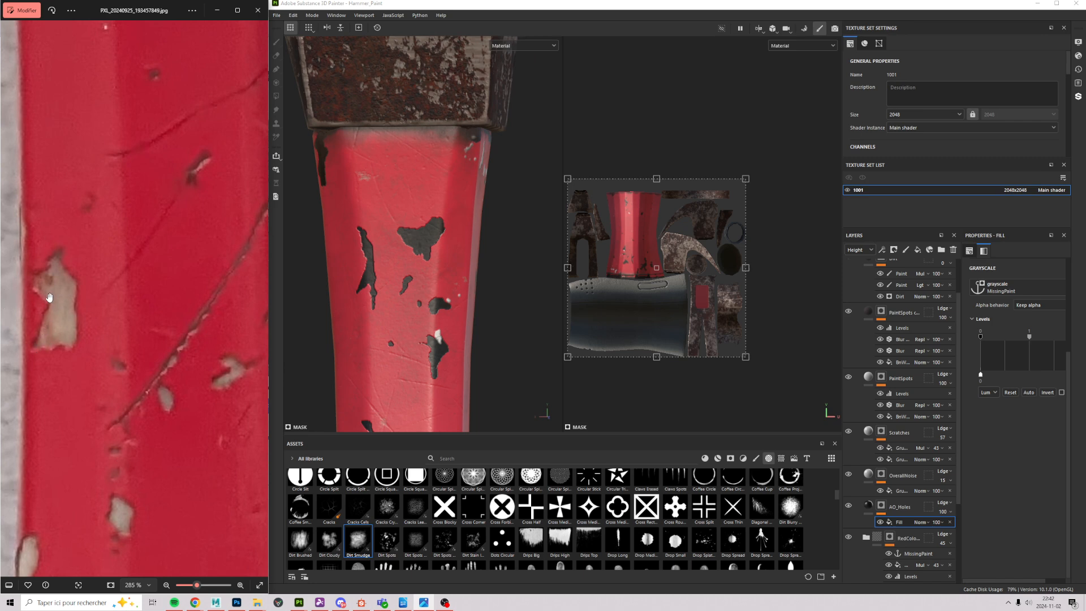
drag(155, 101, 229, 301)
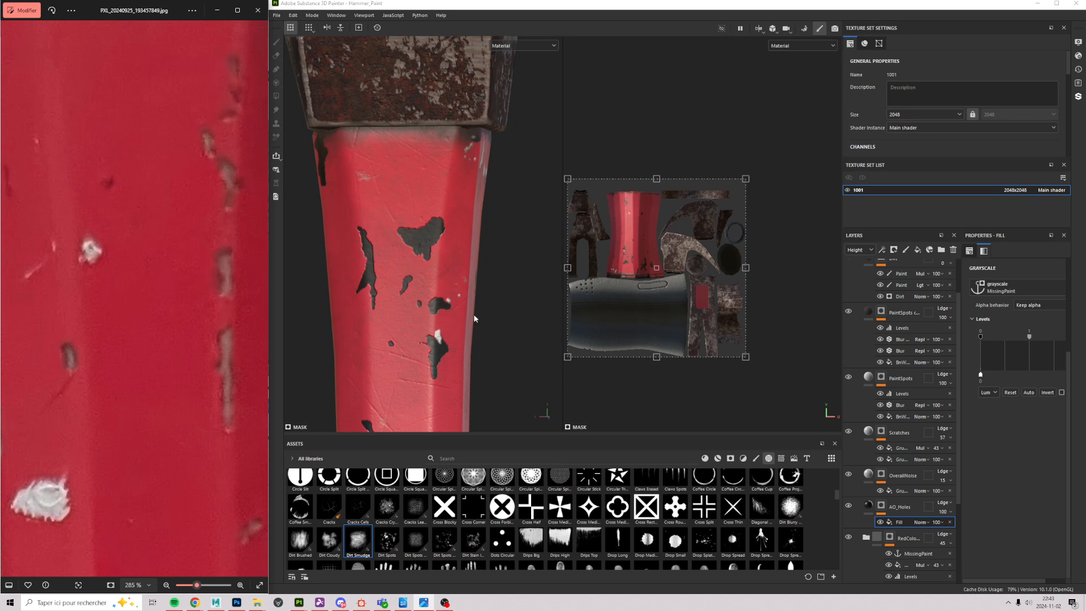
scroll(498, 232, up, 4)
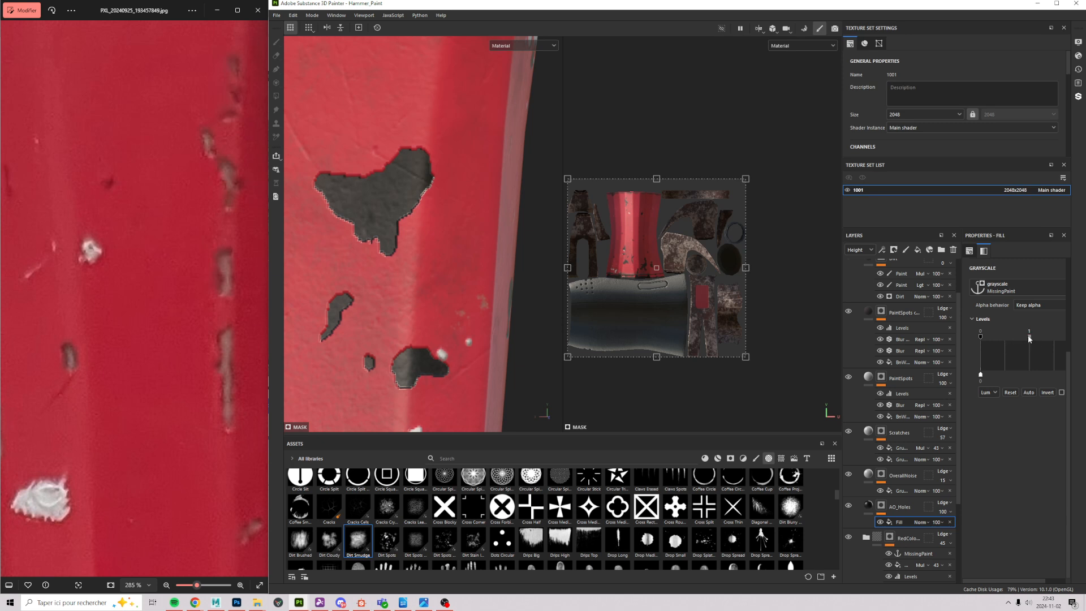
drag(988, 351, 1079, 362)
click(882, 251)
Step: Add a Blur filter effect to the AO_Holes mask
click(908, 314)
click(1003, 276)
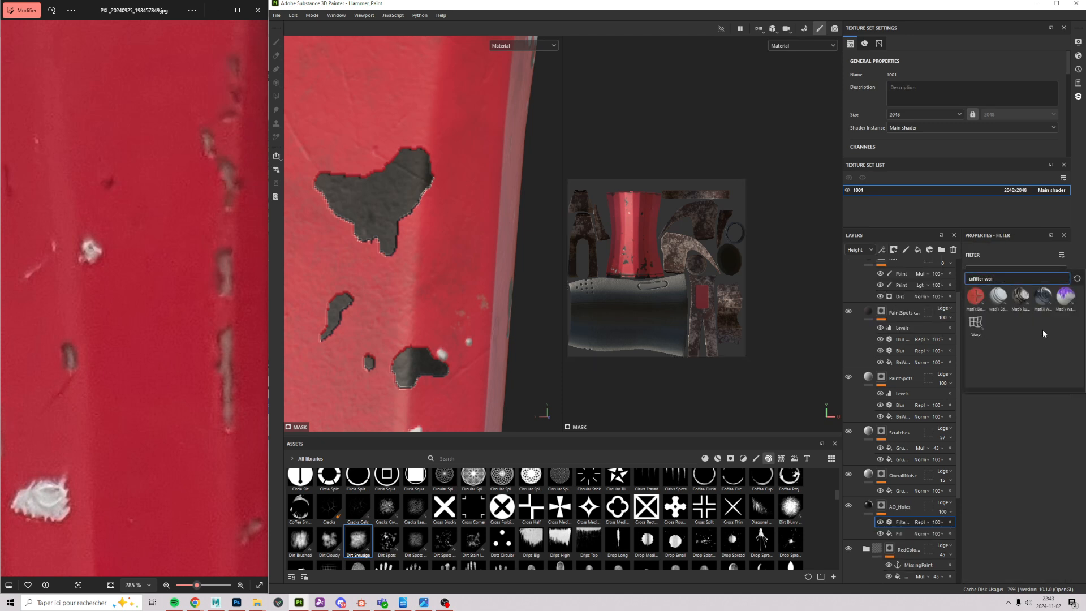
key(BackSpace)
key(BackSpace)
key(BackSpace)
text(blur)
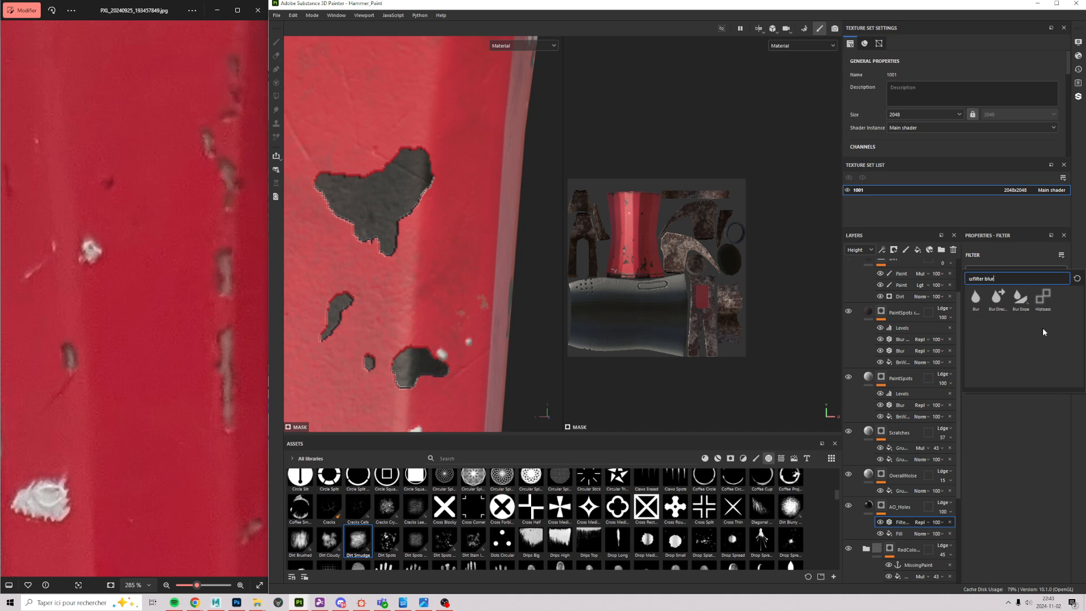
click(977, 301)
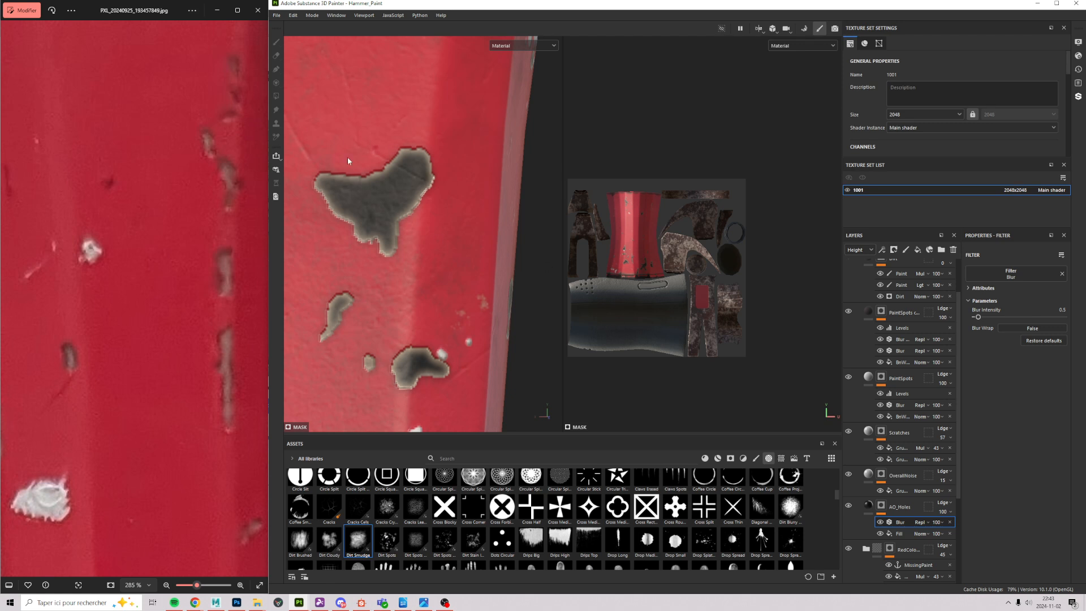
scroll(351, 168, up, 5)
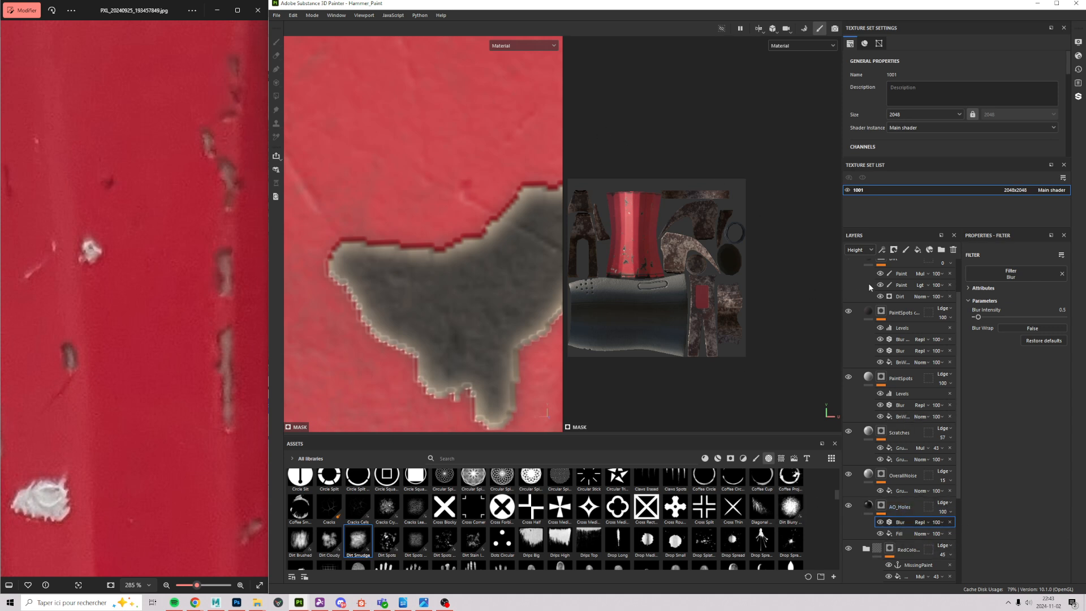
Step: Add an inverted Levels to the mask with black point 0.208 and white point 1
click(883, 250)
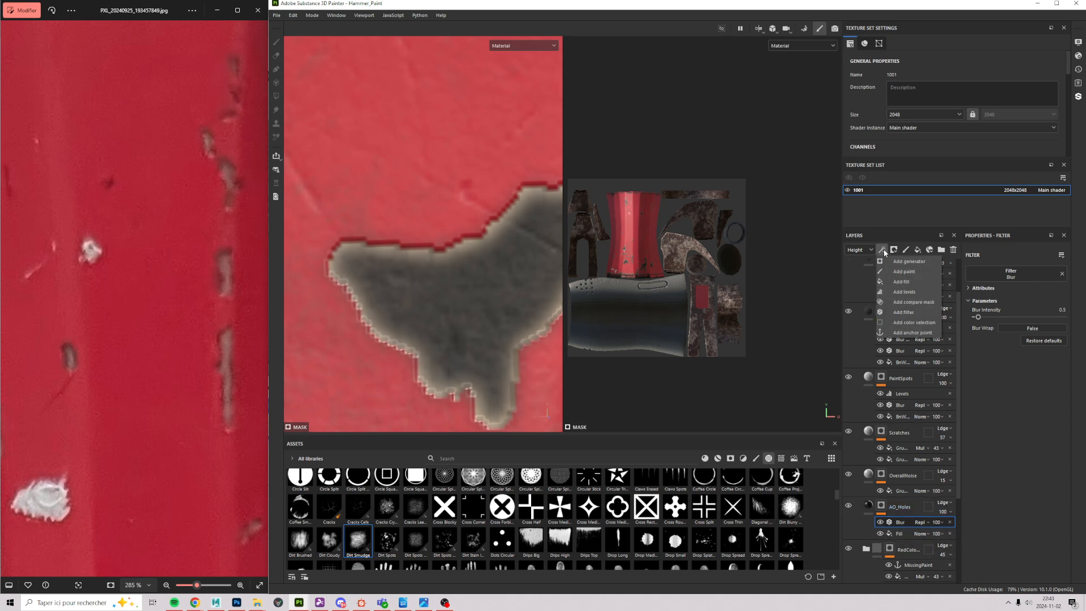
click(905, 292)
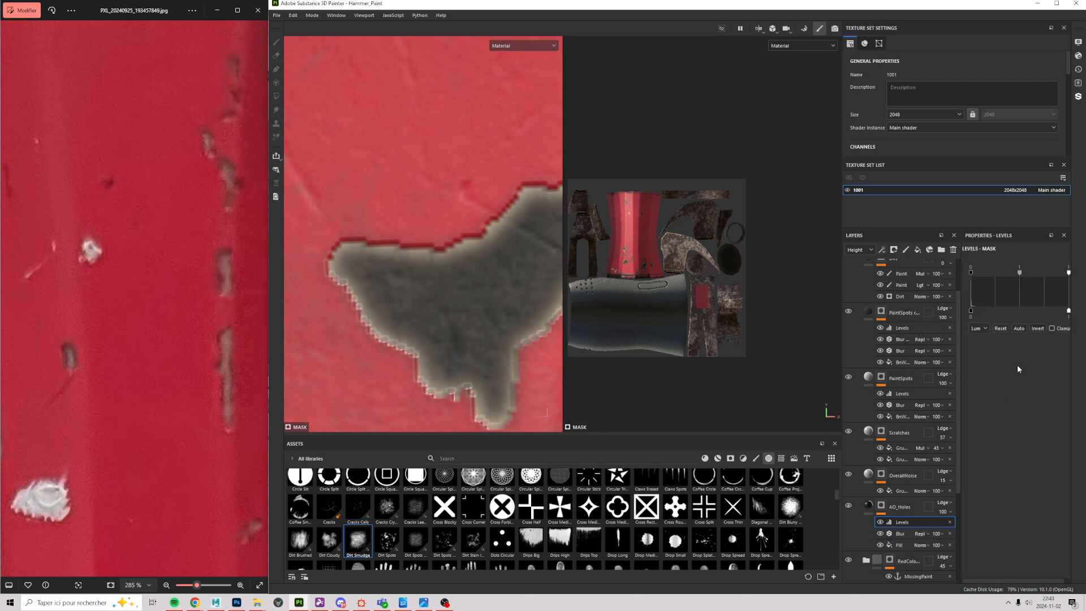
click(1045, 328)
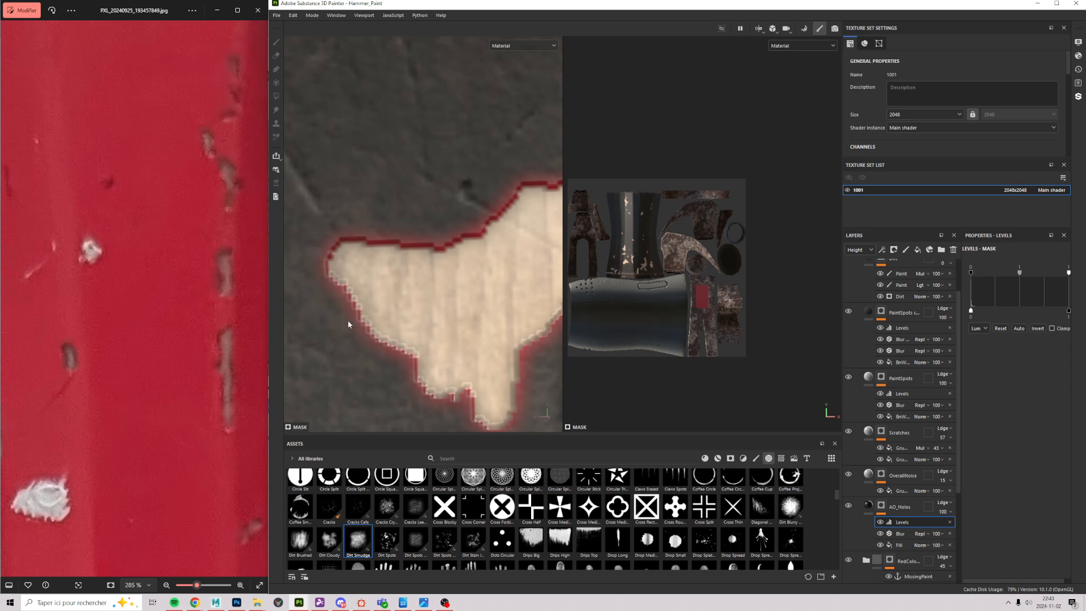
scroll(380, 184, down, 6)
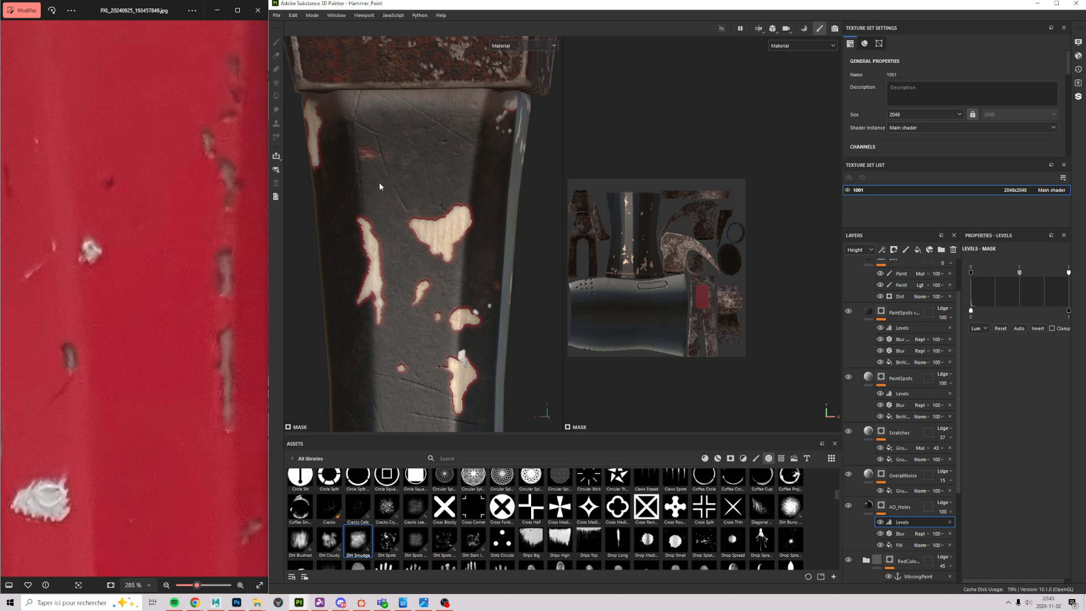
scroll(410, 180, up, 5)
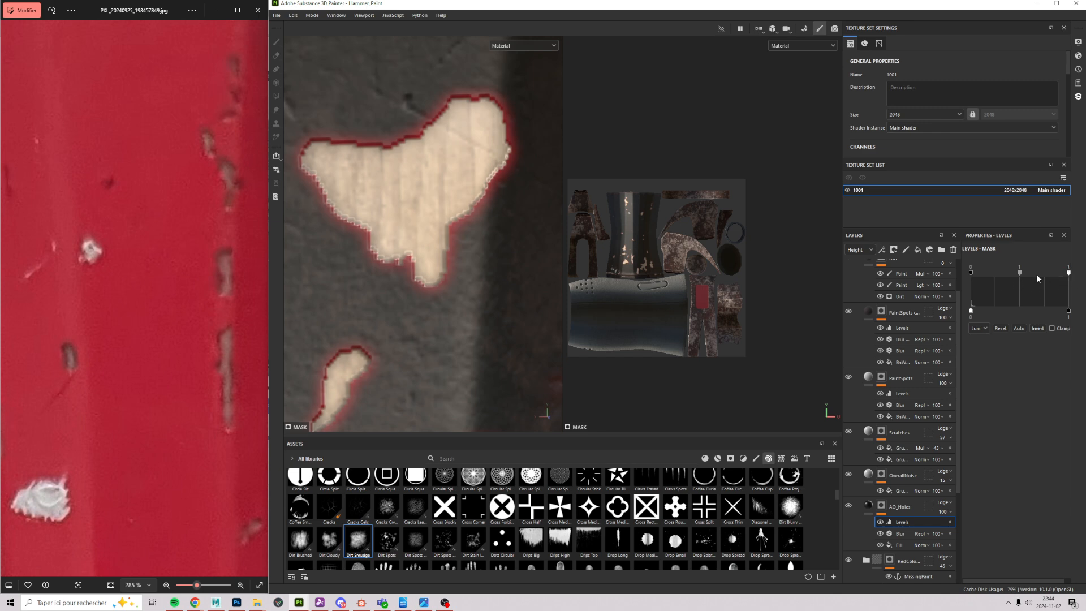
drag(1039, 283, 1070, 277)
drag(995, 276, 1034, 284)
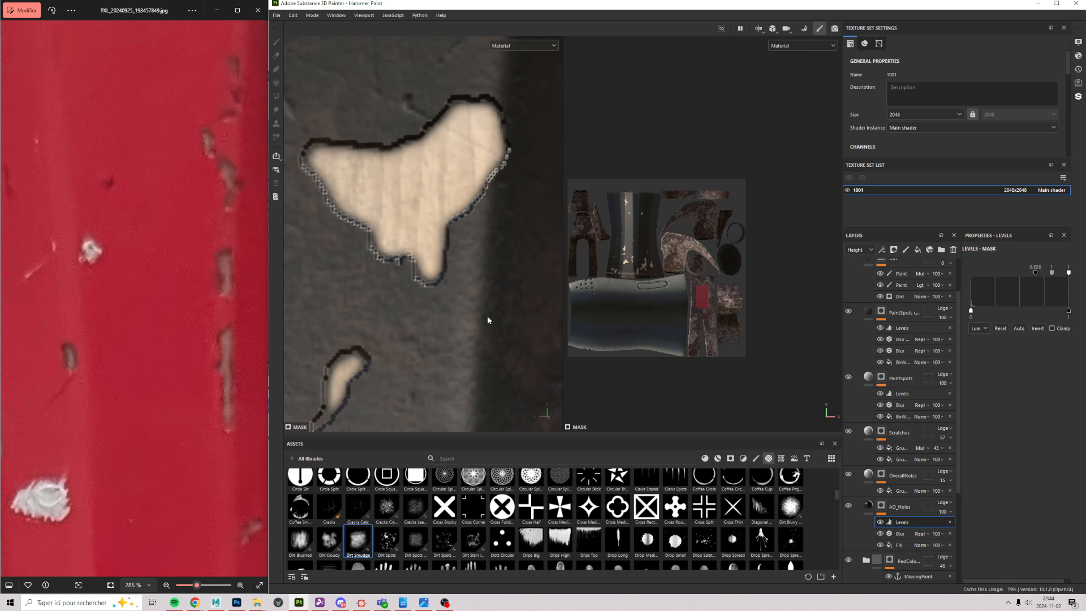
alt+middle_drag(416, 139, 508, 311)
alt+right_drag(508, 311, 503, 195)
alt+middle_drag(521, 394, 461, 262)
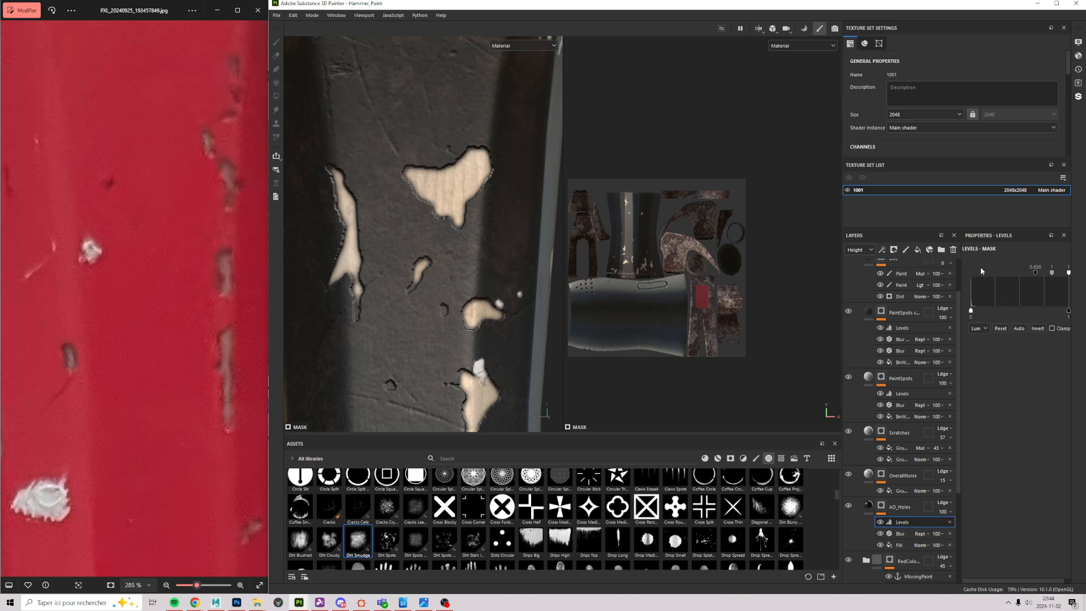
Step: Add a fill to the AO_Holes mask using the MissingPaint anchor point
click(882, 250)
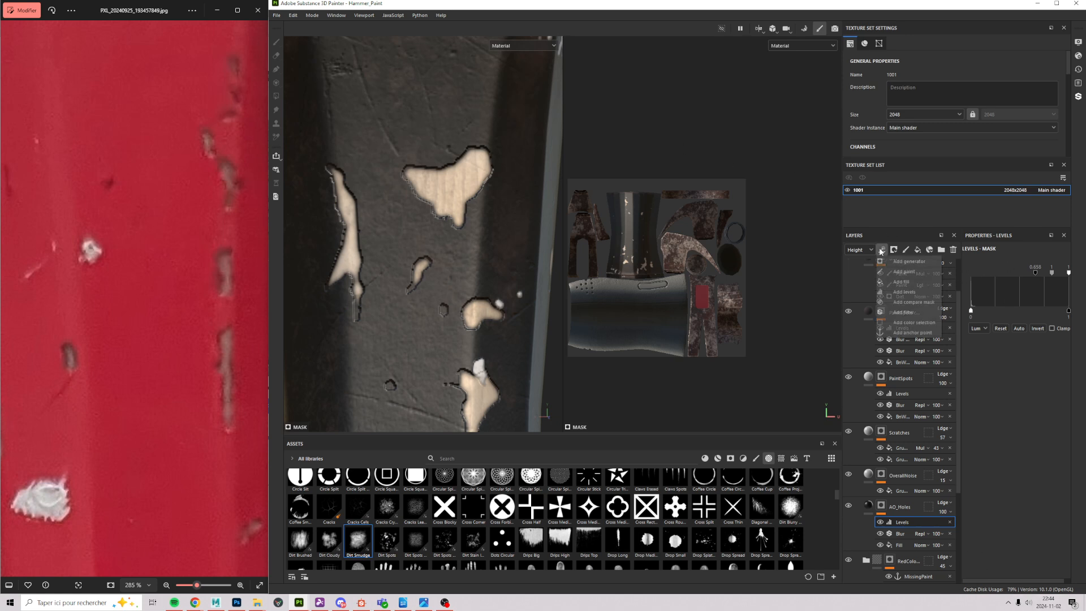
click(914, 281)
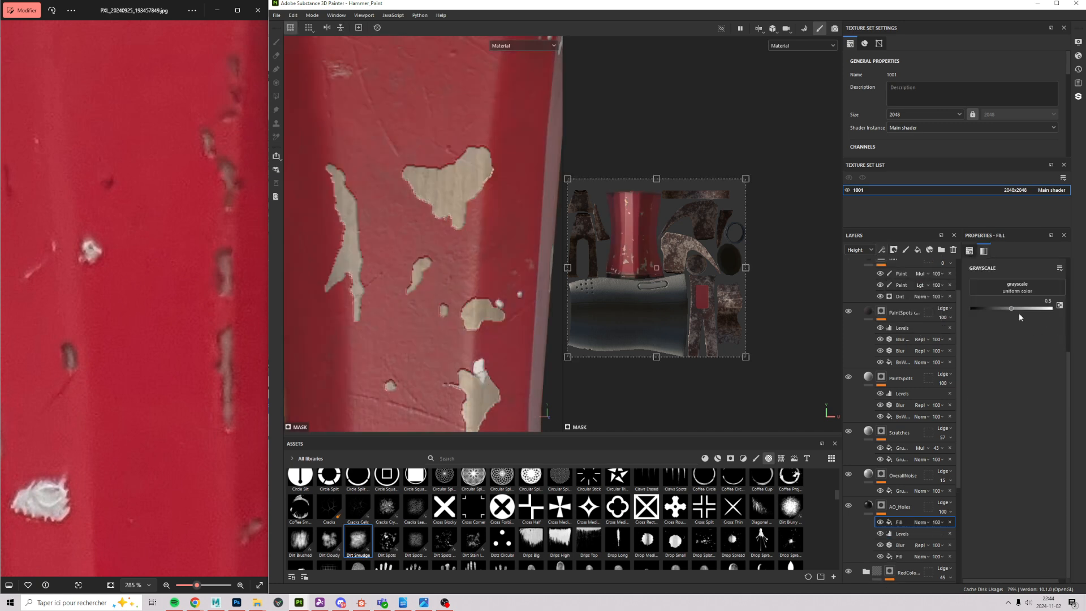
click(1049, 292)
click(1018, 297)
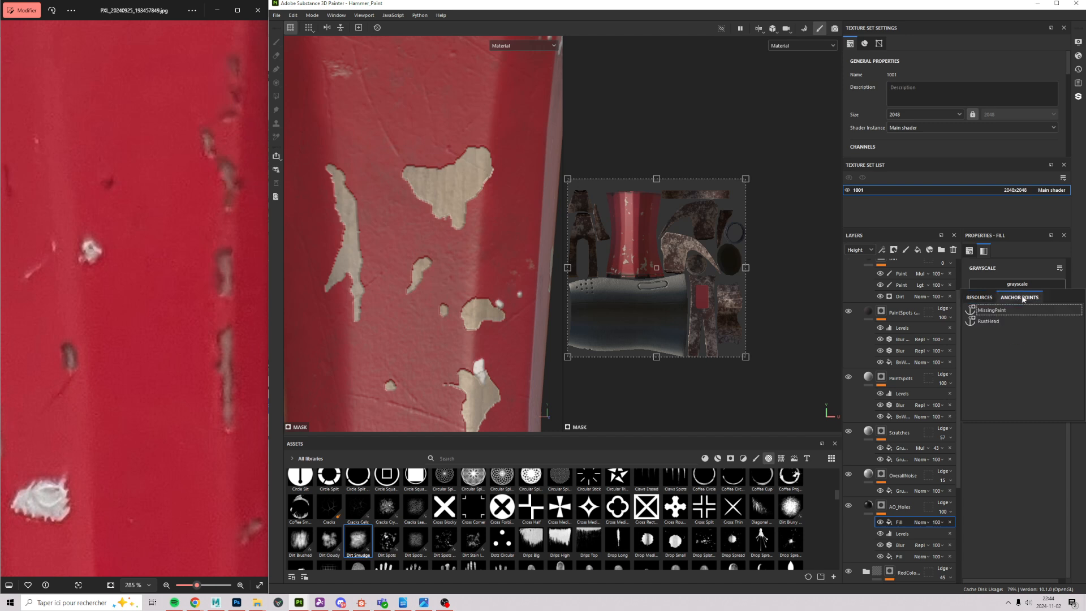
click(995, 310)
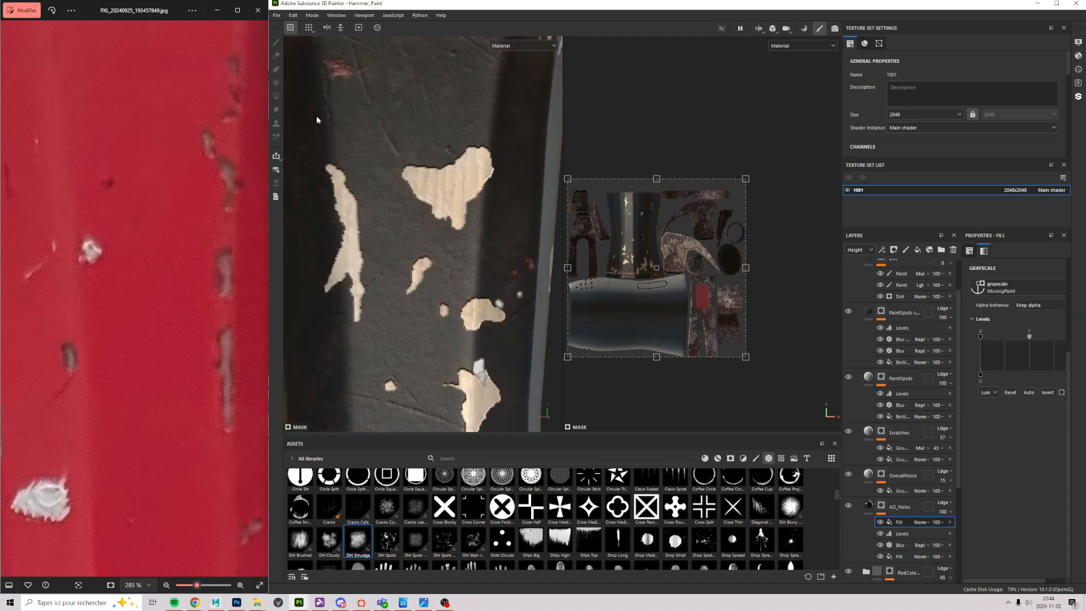
Step: Preview the mask alone and invert the fill so the chip holes turn white
alt+click(881, 506)
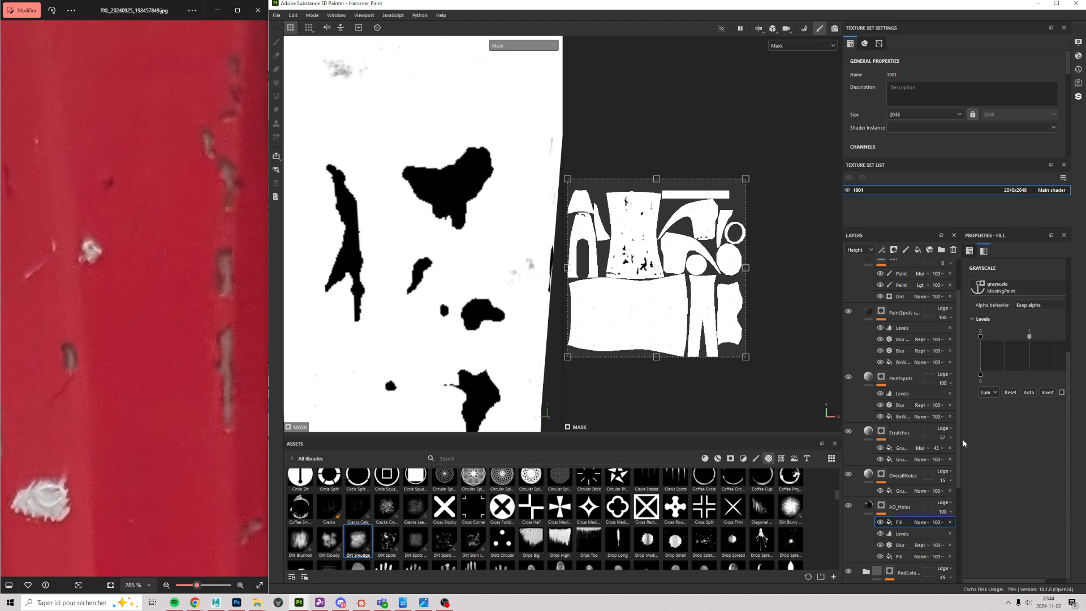
click(1046, 392)
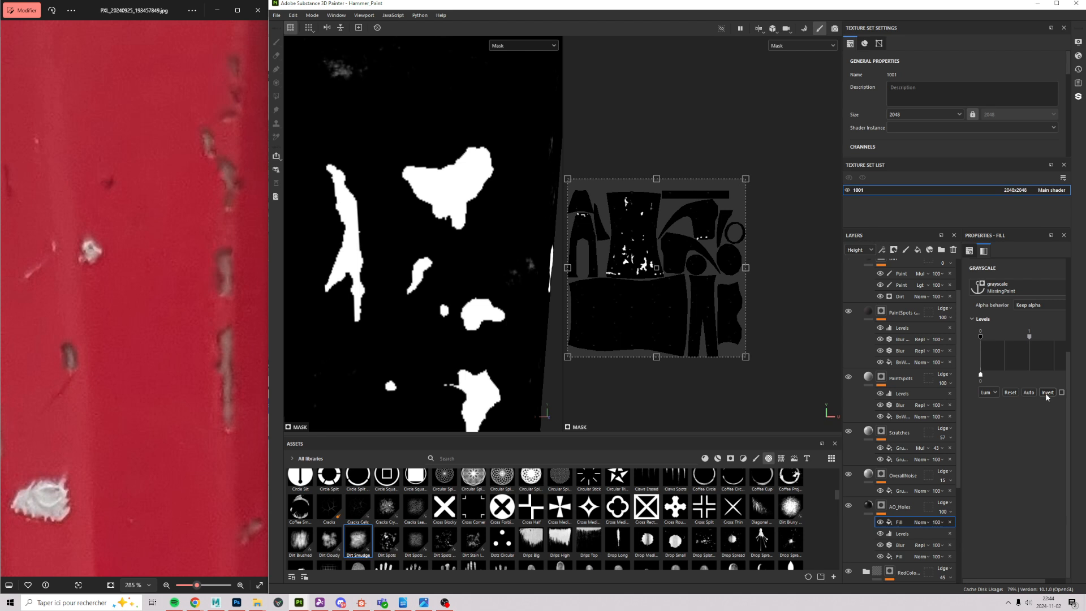
click(890, 516)
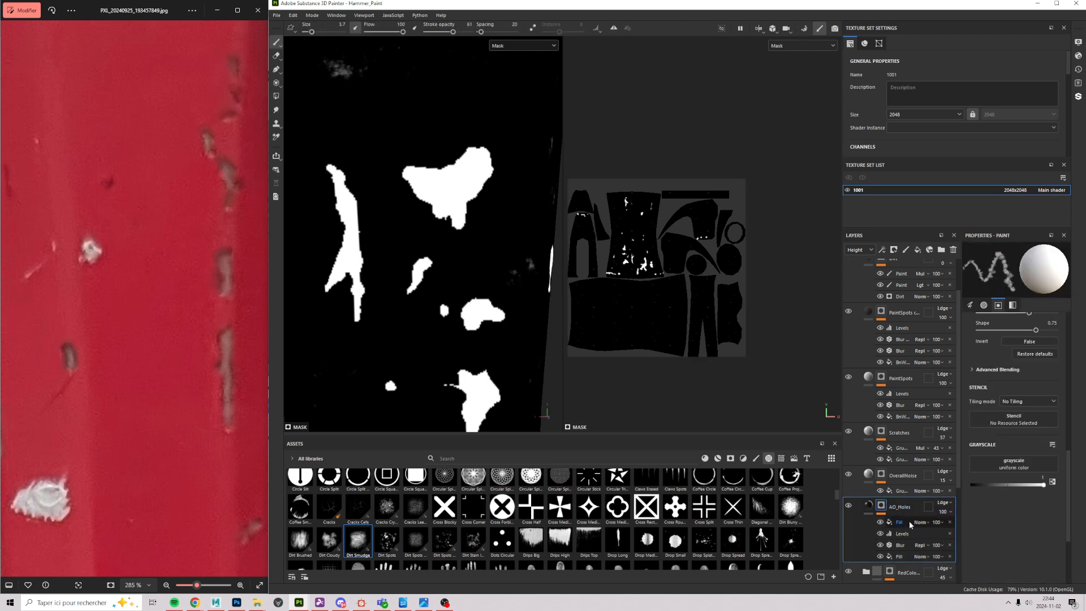
click(910, 523)
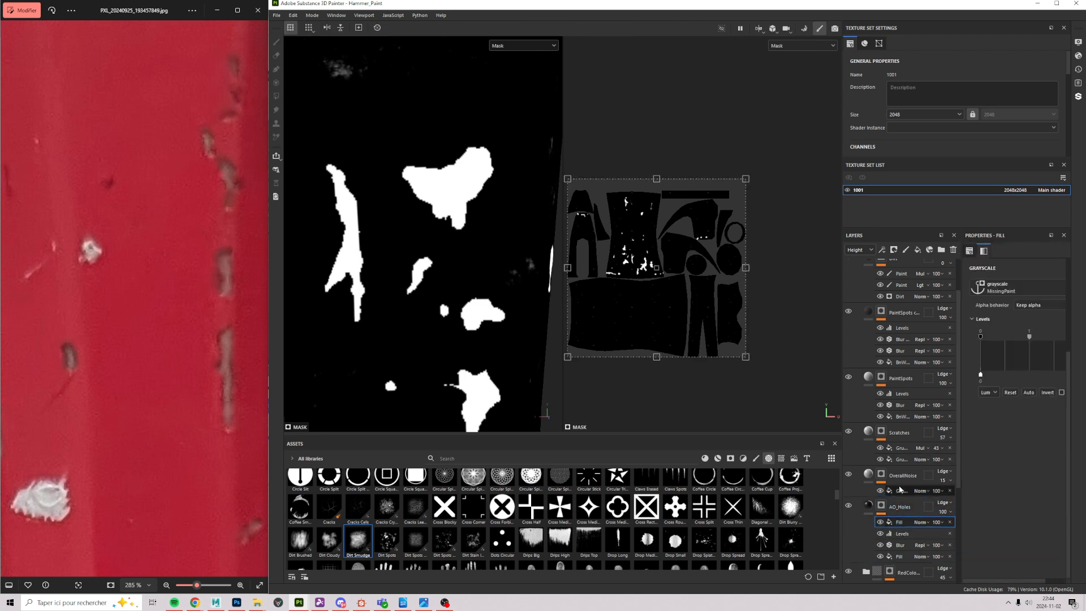
click(861, 505)
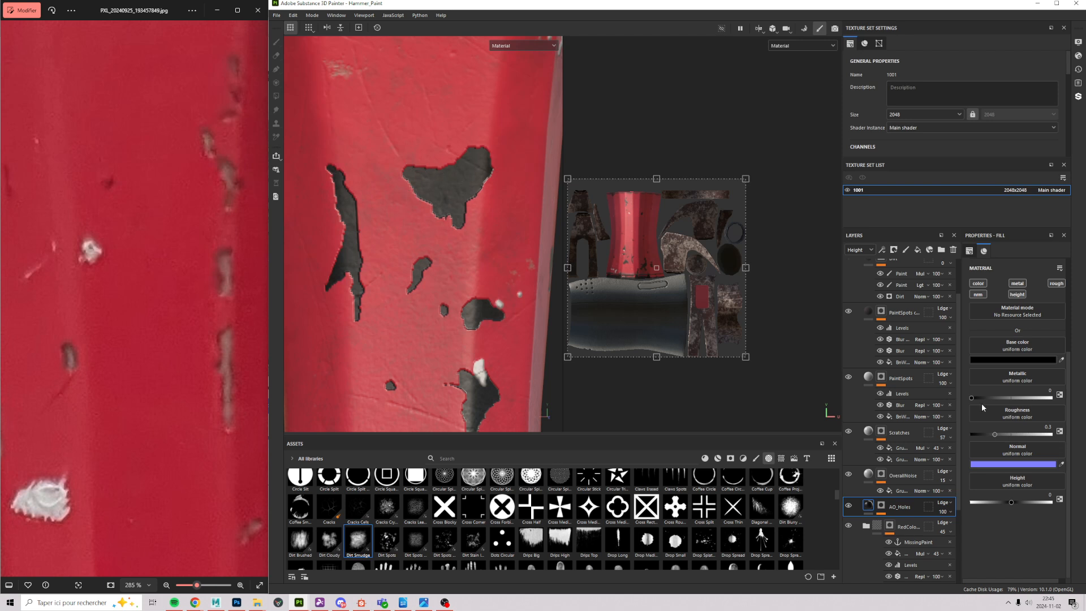
Step: Set the MissingPaint fill's blend mode to Divide, check the mask, then switch to Multiply
click(883, 505)
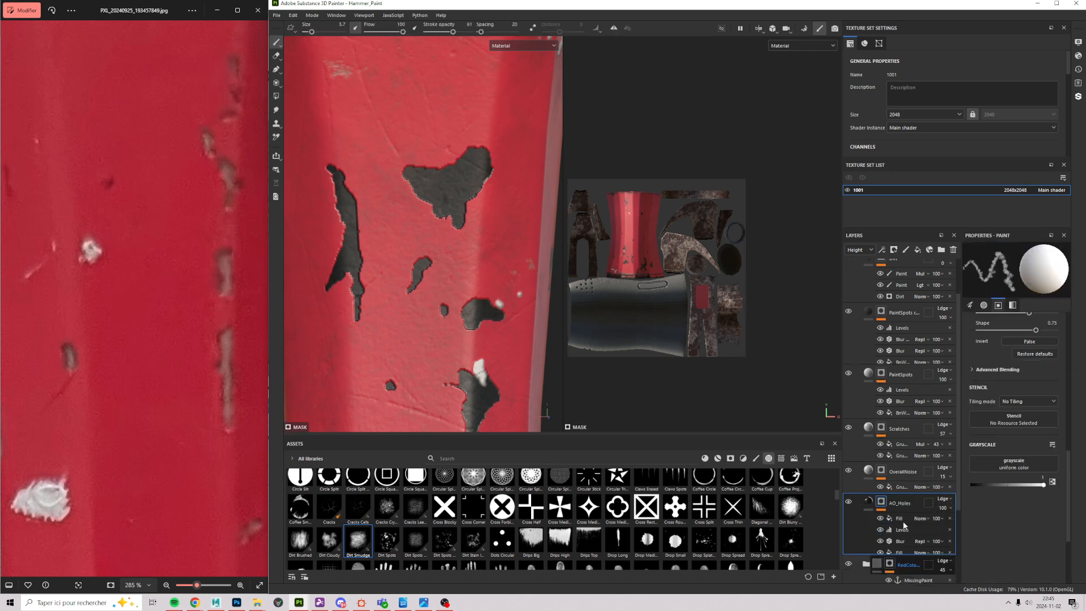
click(899, 519)
click(921, 519)
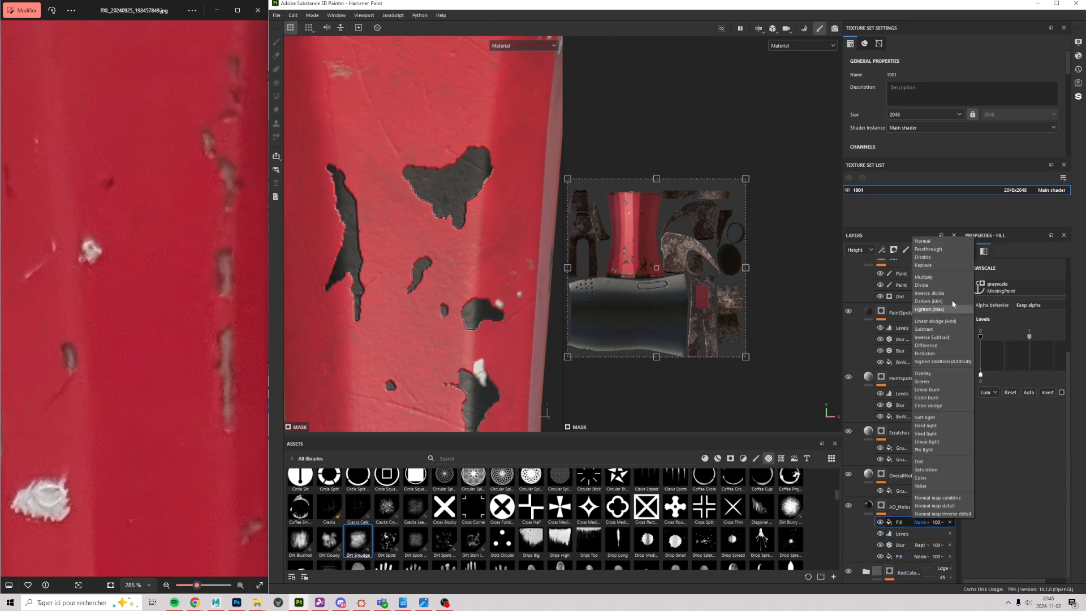
click(935, 282)
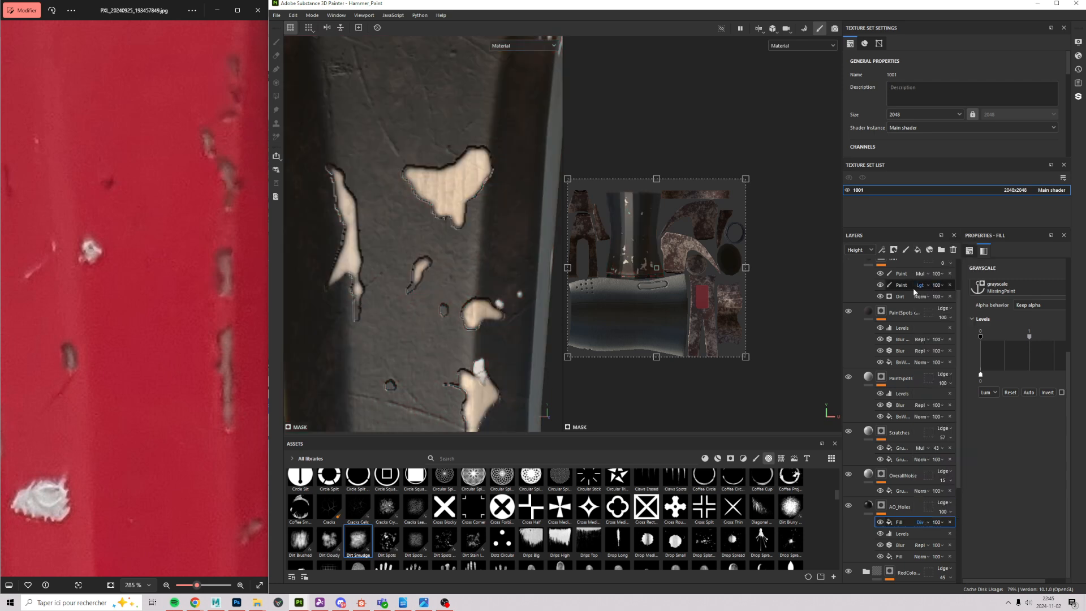
alt+click(880, 507)
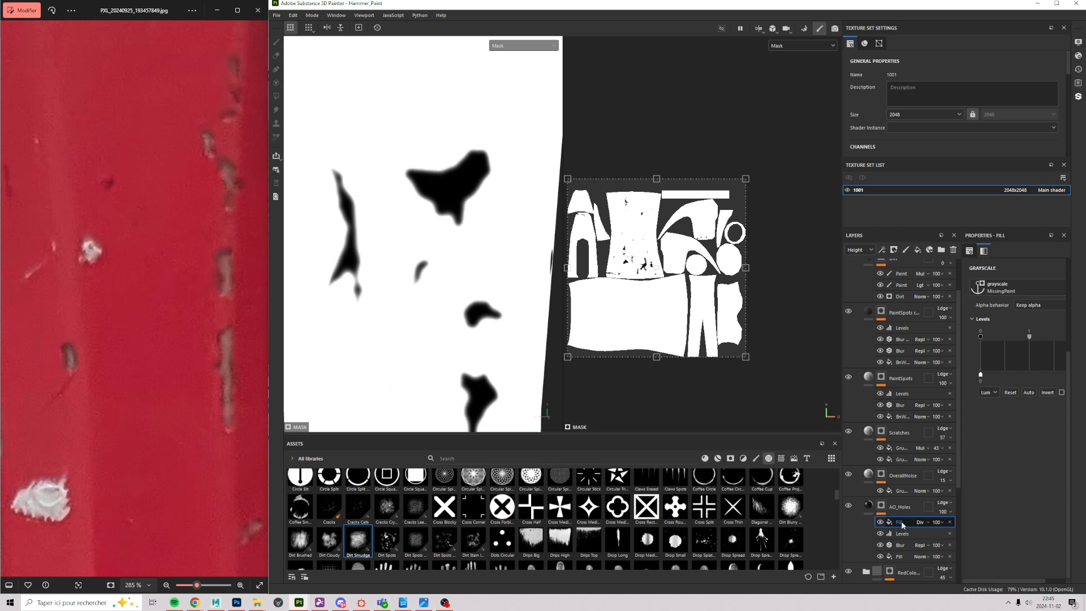
click(917, 522)
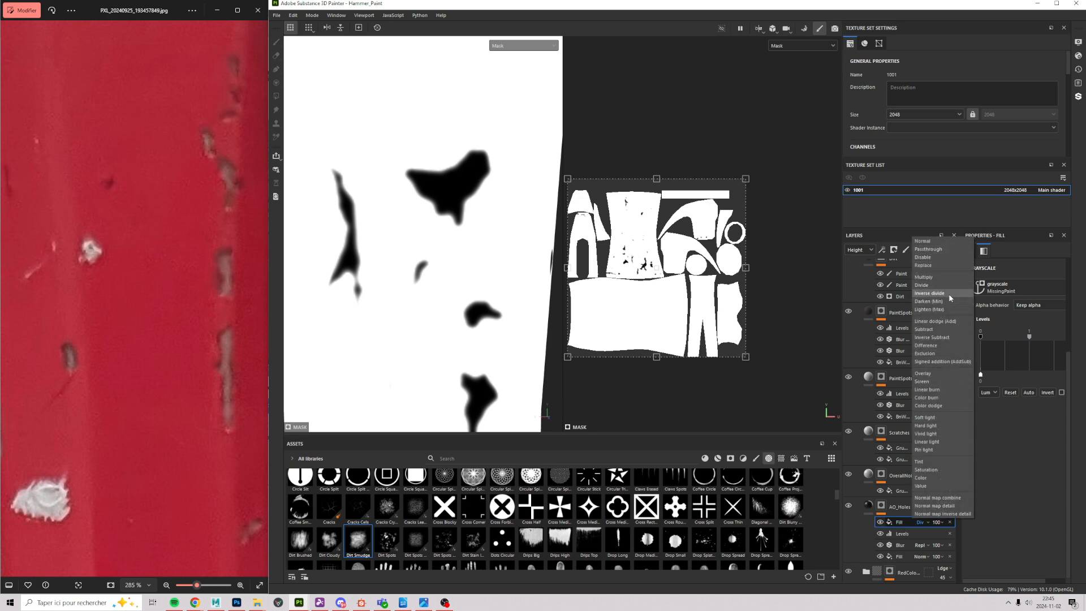
click(940, 277)
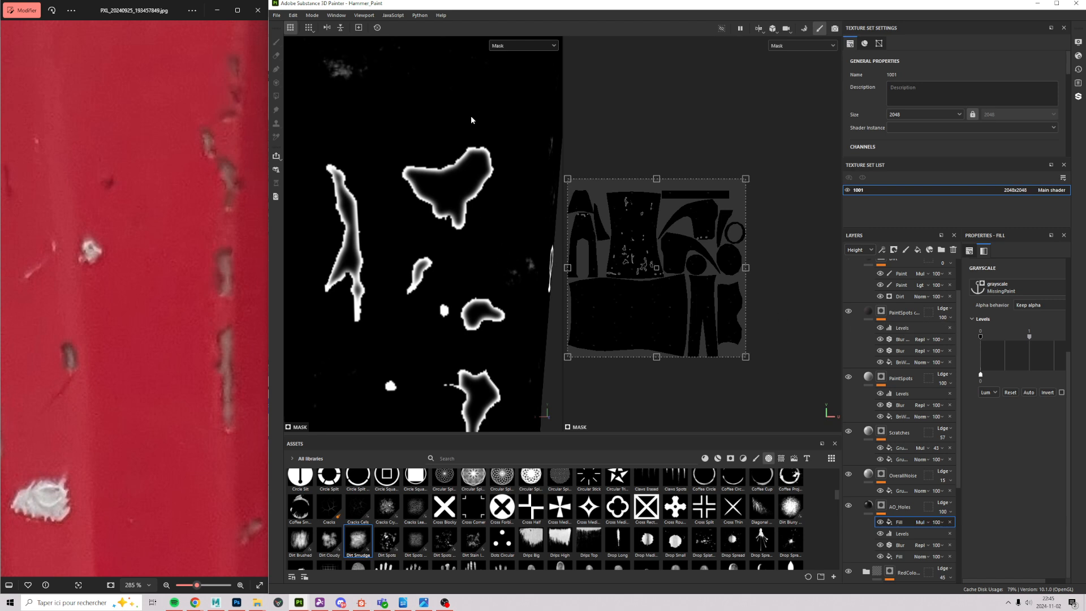
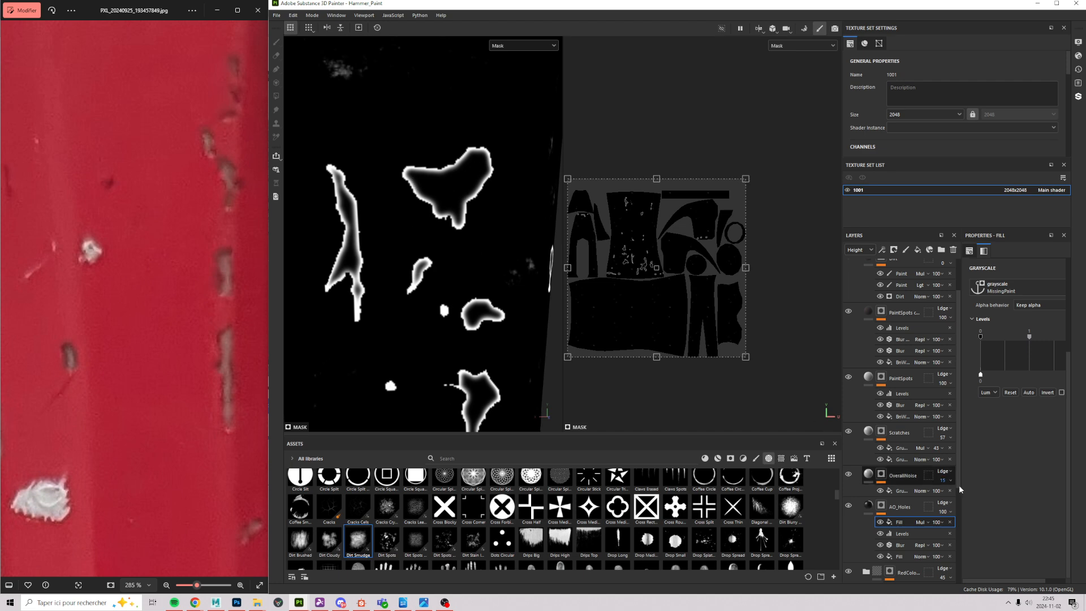
Step: Select the AO_Holes layer and inspect the paint chips along the red handle
click(869, 508)
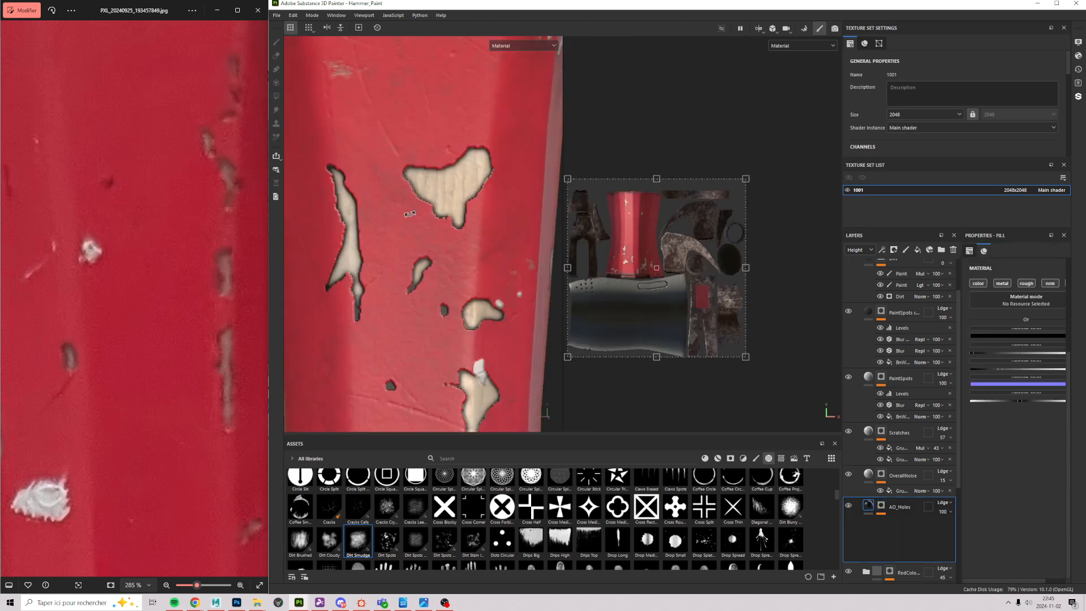
alt+right_drag(498, 229, 380, 306)
mouse_move(379, 306)
alt+middle_down()
mouse_move(410, 163)
mouse_move(398, 252)
alt+middle_up()
mouse_move(399, 253)
alt+right_down()
mouse_move(451, 187)
mouse_move(409, 174)
alt+right_up()
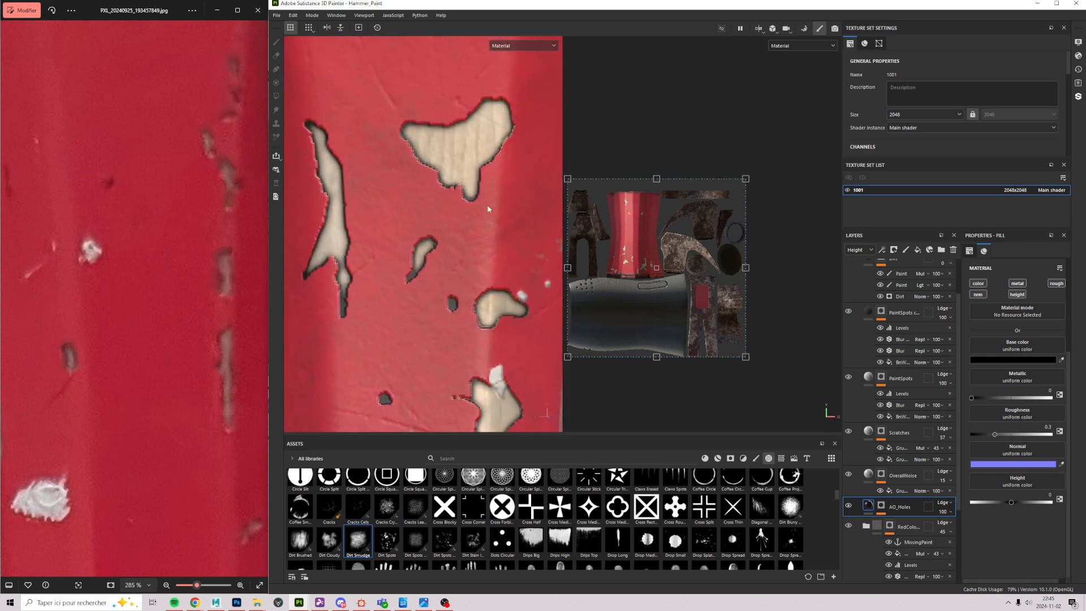
alt+right_drag(471, 243, 483, 306)
alt+middle_drag(483, 306, 456, 213)
alt+right_drag(457, 213, 426, 199)
alt+middle_drag(427, 200, 451, 272)
alt+right_drag(451, 273, 559, 215)
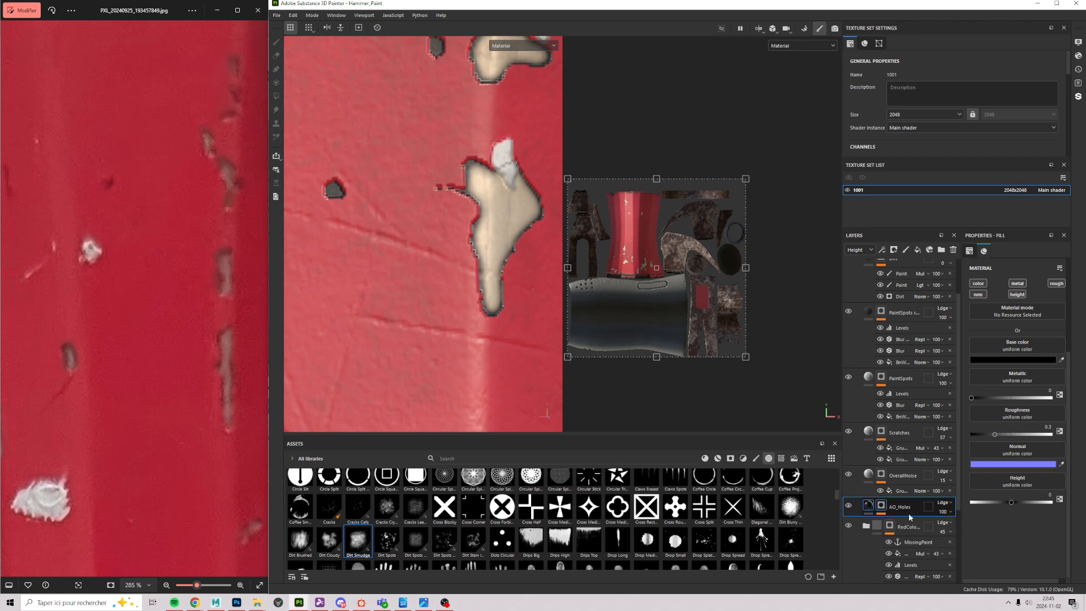
Step: Expand the AO_Holes mask, select its MissingPaint fill, and bring up the effects list
click(880, 514)
click(898, 523)
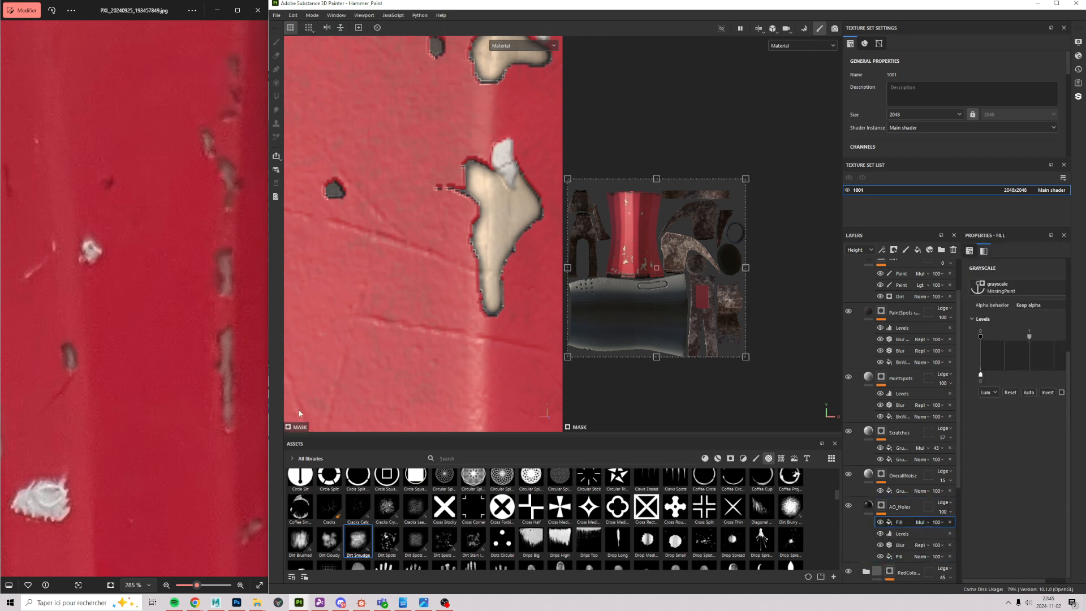
click(881, 249)
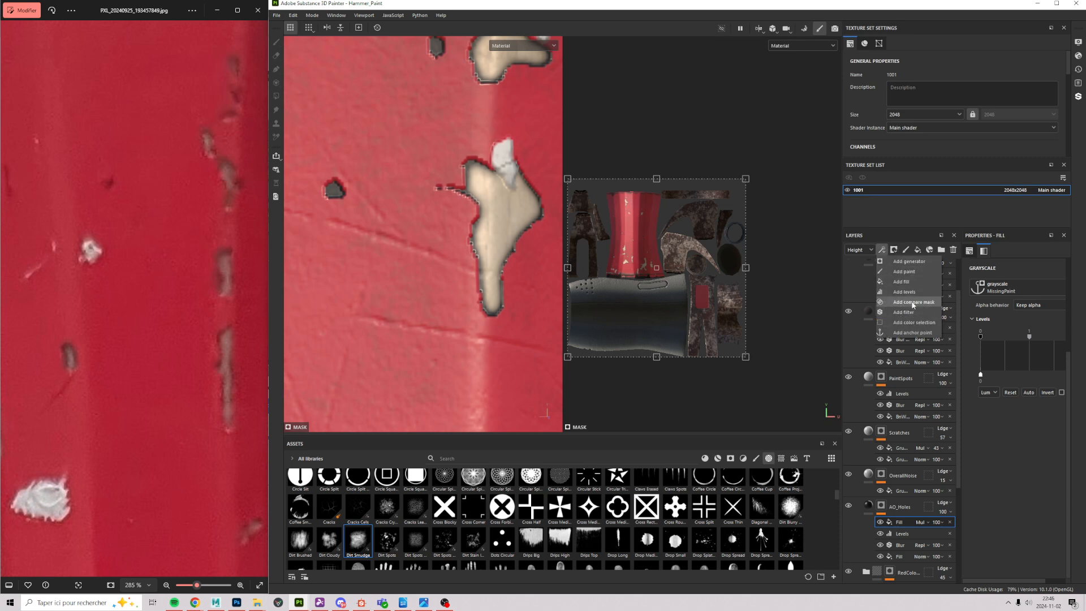
Step: Add a fill to the AO_Holes mask using the Clouds 3 grayscale
click(901, 281)
click(1016, 283)
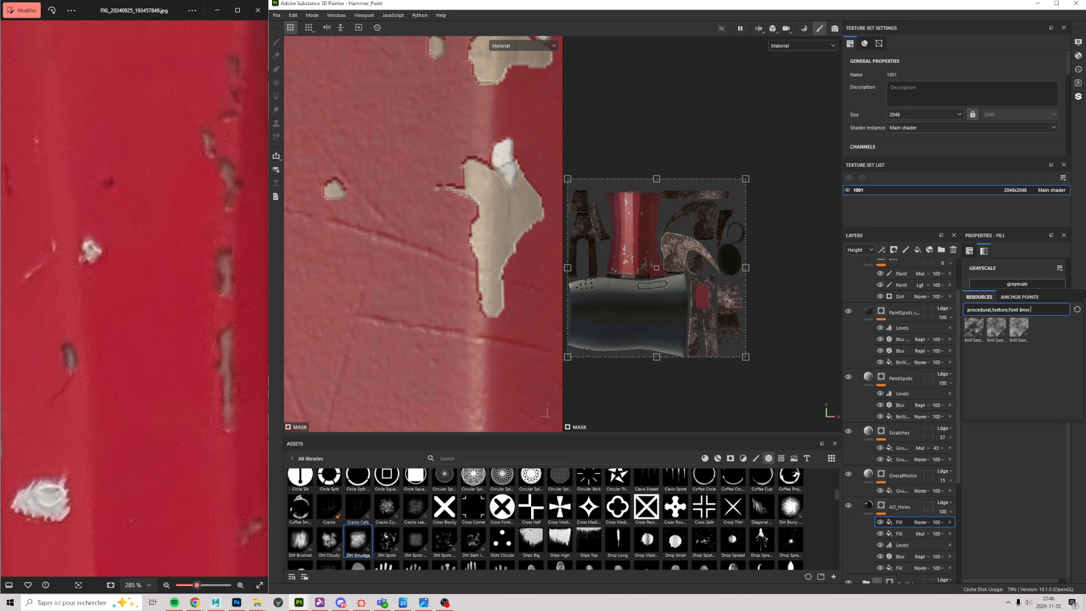
key(BackSpace)
key(BackSpace)
key(BackSpace)
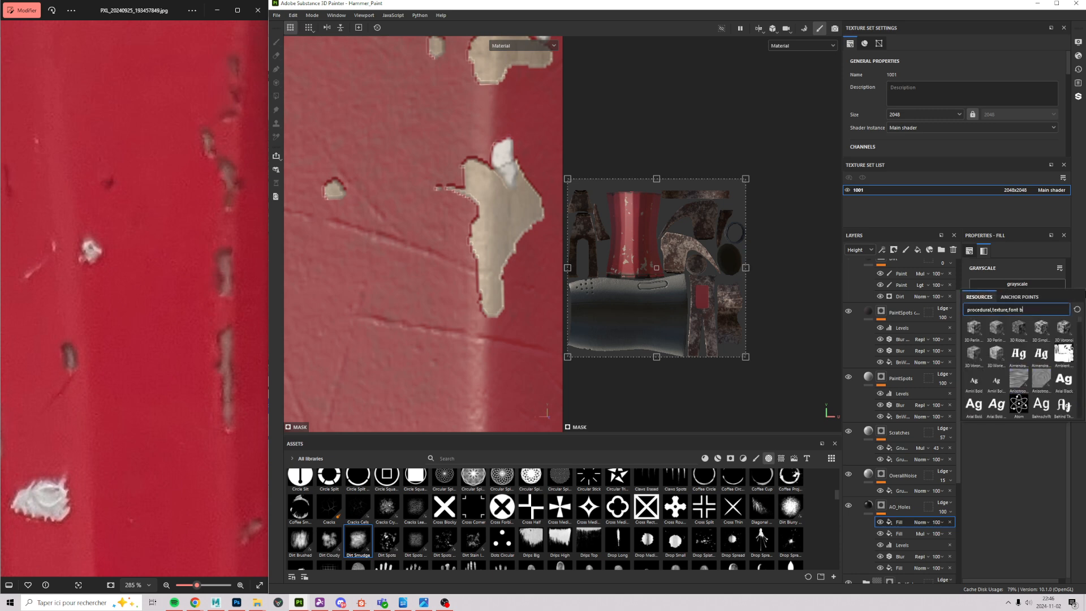
text(clouds)
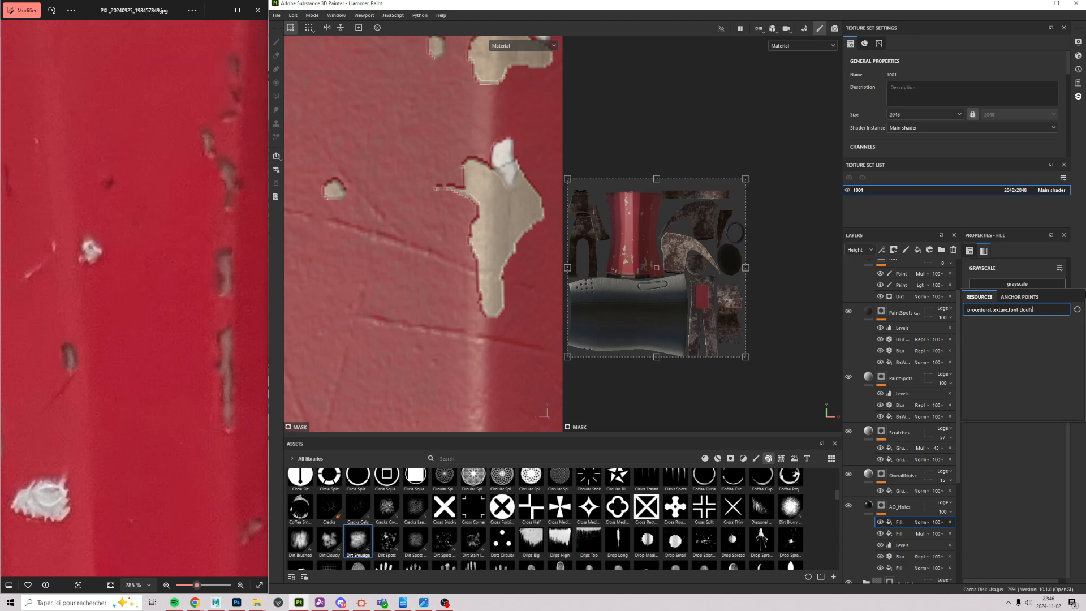
key(BackSpace)
text(ds)
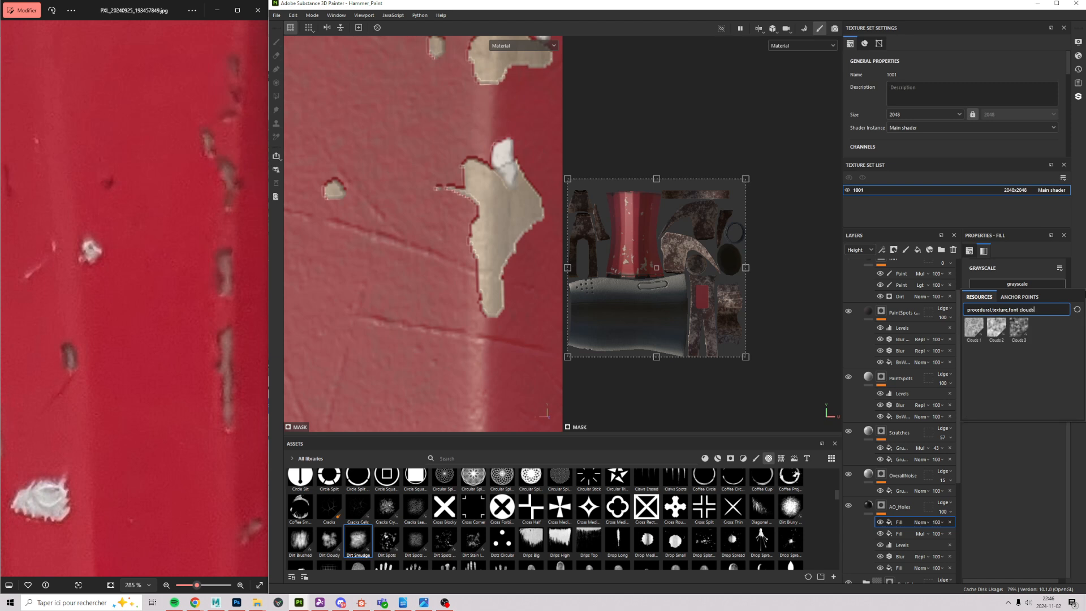
click(1018, 326)
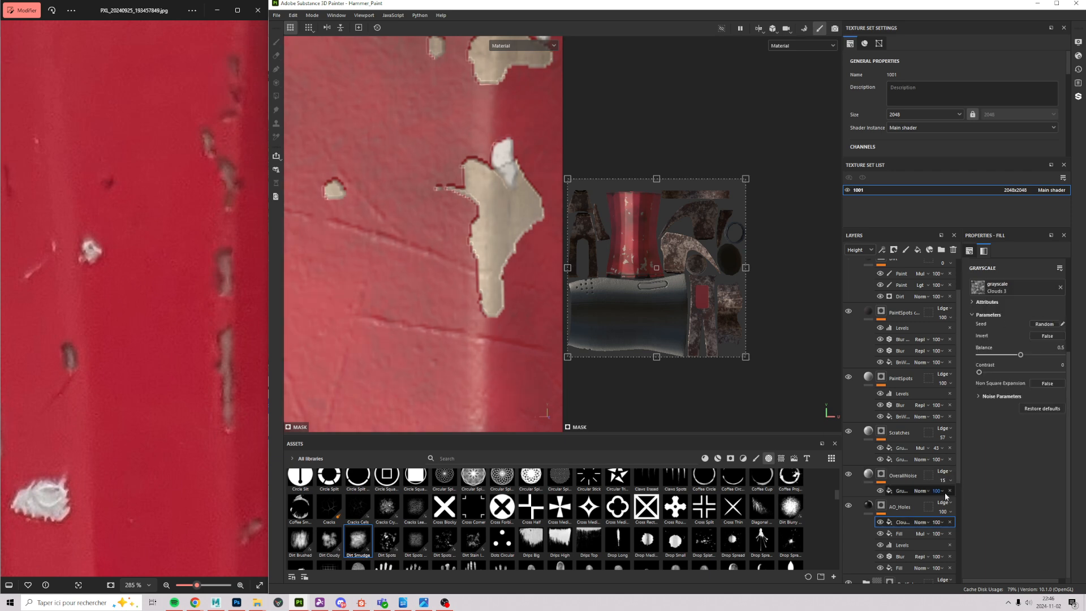
Step: Set the Clouds fill to Multiply and tune balance to 0.66 and contrast to 0.31
click(920, 522)
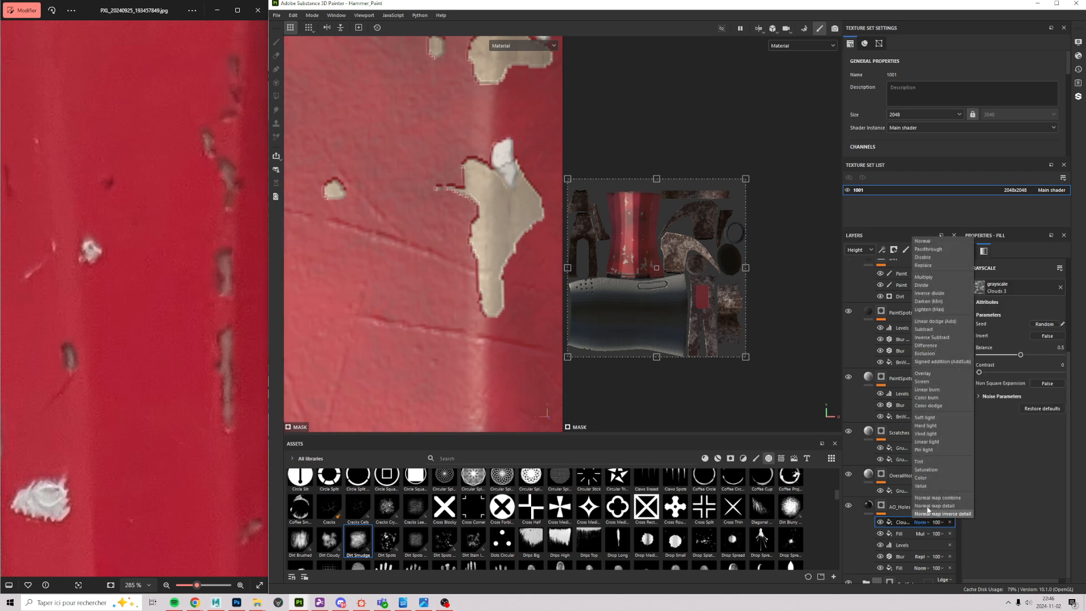
click(936, 270)
alt+middle_drag(425, 291, 402, 420)
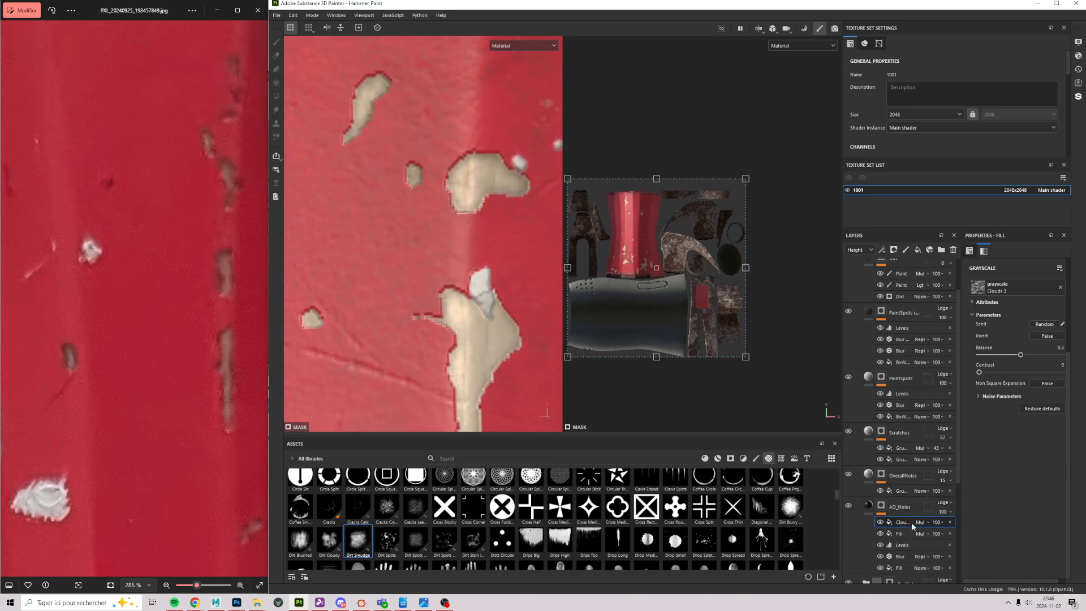
mouse_move(1020, 355)
mouse_down()
mouse_move(1061, 358)
mouse_move(995, 373)
mouse_move(1055, 368)
mouse_move(985, 369)
mouse_move(1040, 356)
mouse_move(1034, 362)
mouse_up()
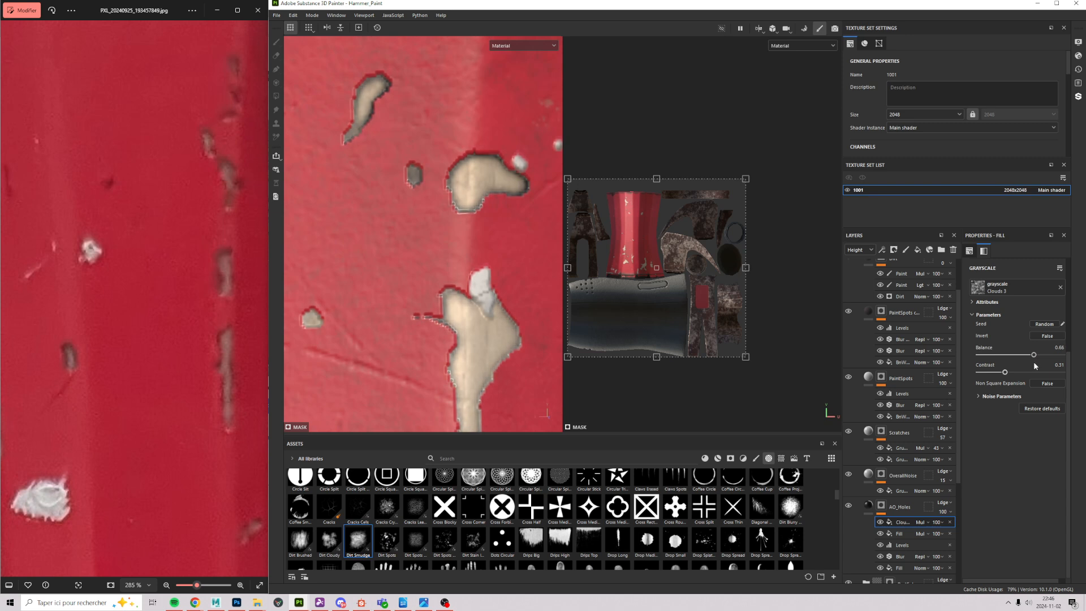
scroll(1005, 311, up, 3)
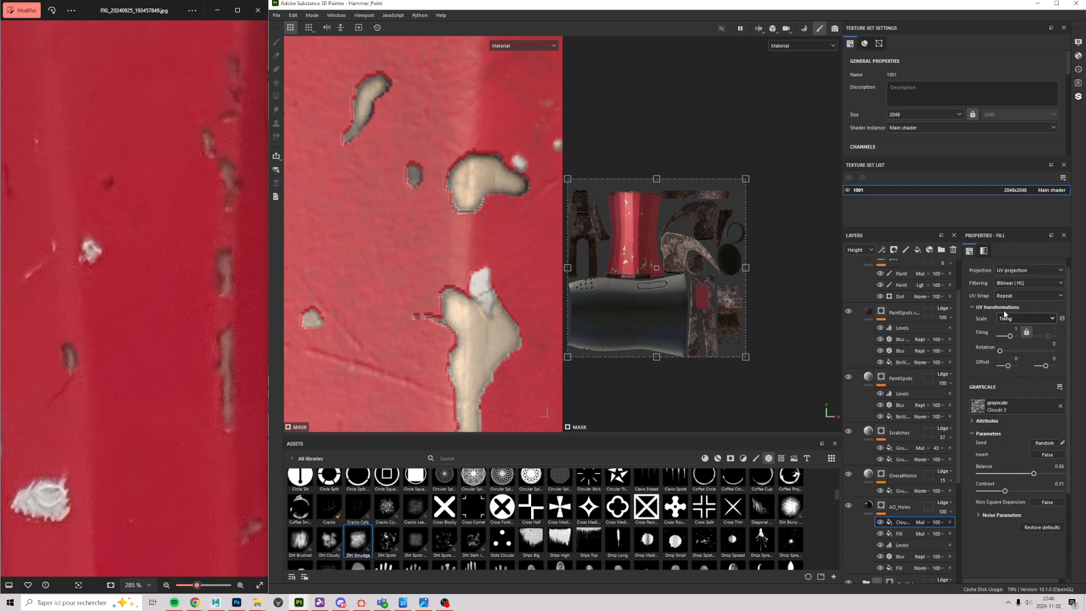
Step: Switch the Clouds fill's projection from UV to Tri-planar
click(1029, 270)
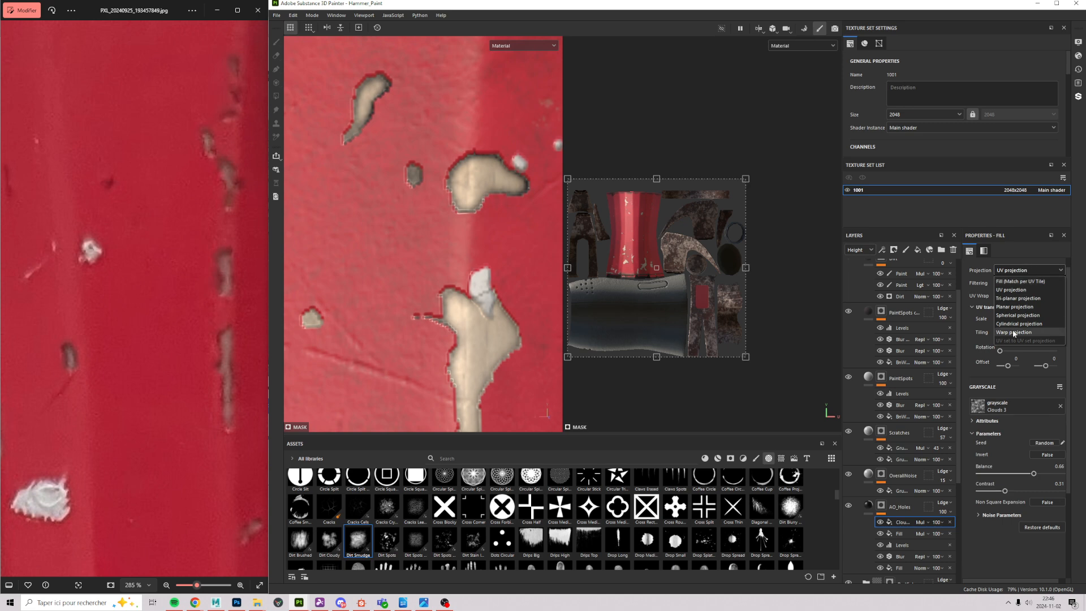
click(1018, 298)
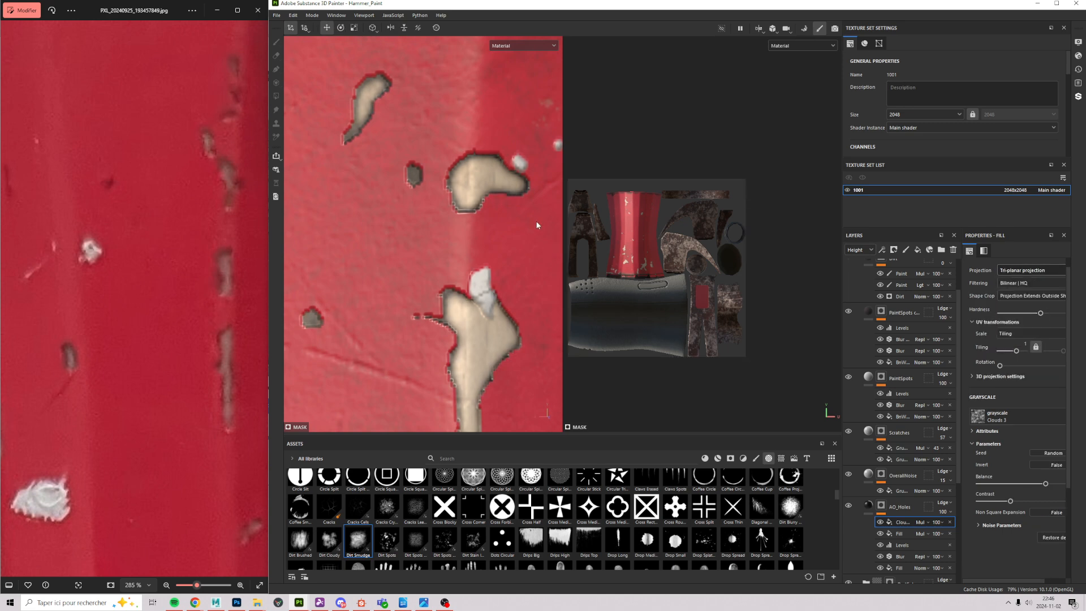
scroll(421, 194, down, 3)
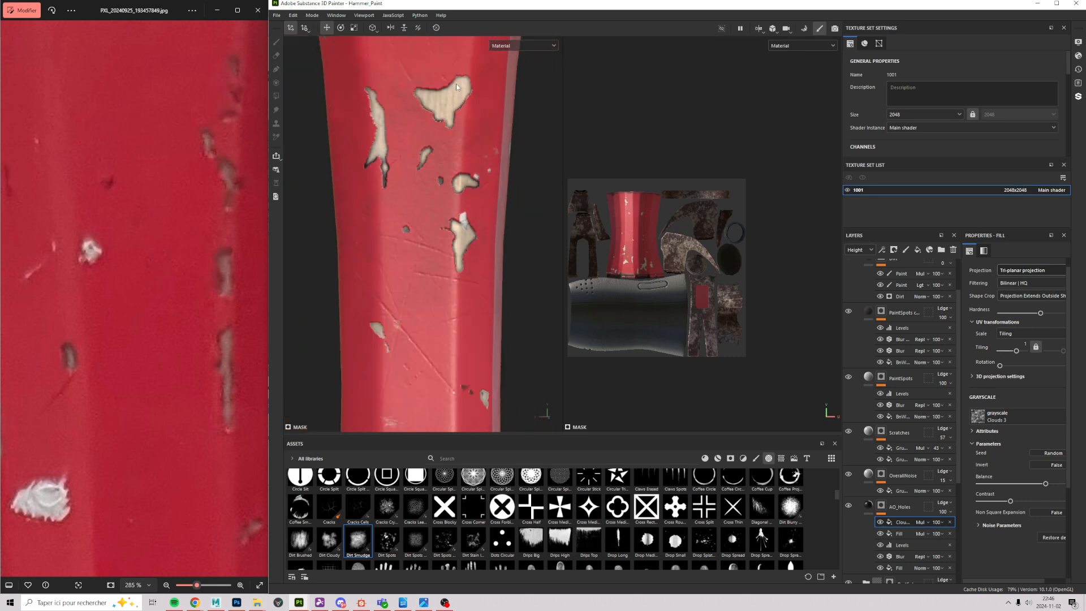
Step: Orbit the handle and pan the reference photo to compare the paint chips
alt+right_drag(457, 87, 384, 70)
mouse_move(362, 62)
alt+middle_down()
mouse_move(537, 333)
mouse_move(477, 271)
alt+middle_up()
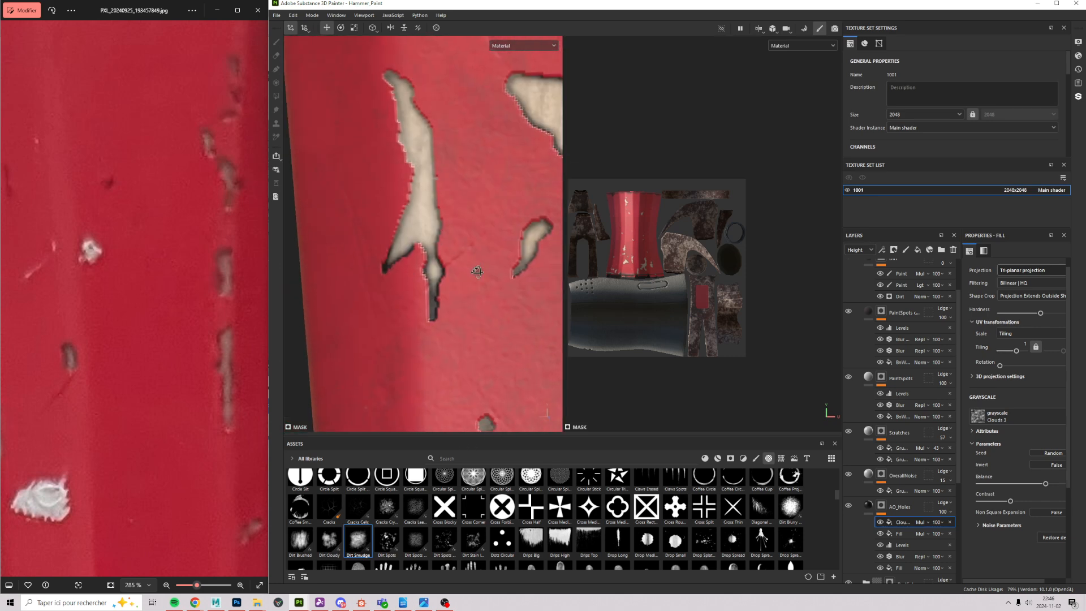
mouse_move(477, 272)
alt+mouse_down()
mouse_move(424, 148)
mouse_move(390, 259)
alt+mouse_up()
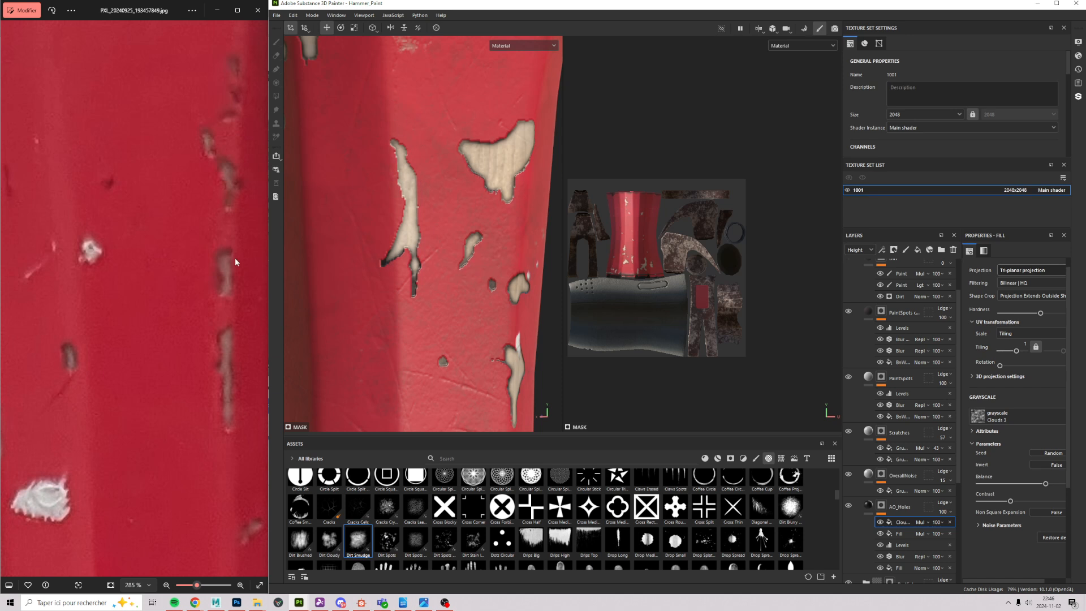
drag(206, 426, 124, 215)
scroll(124, 216, down, 5)
drag(134, 446, 199, 271)
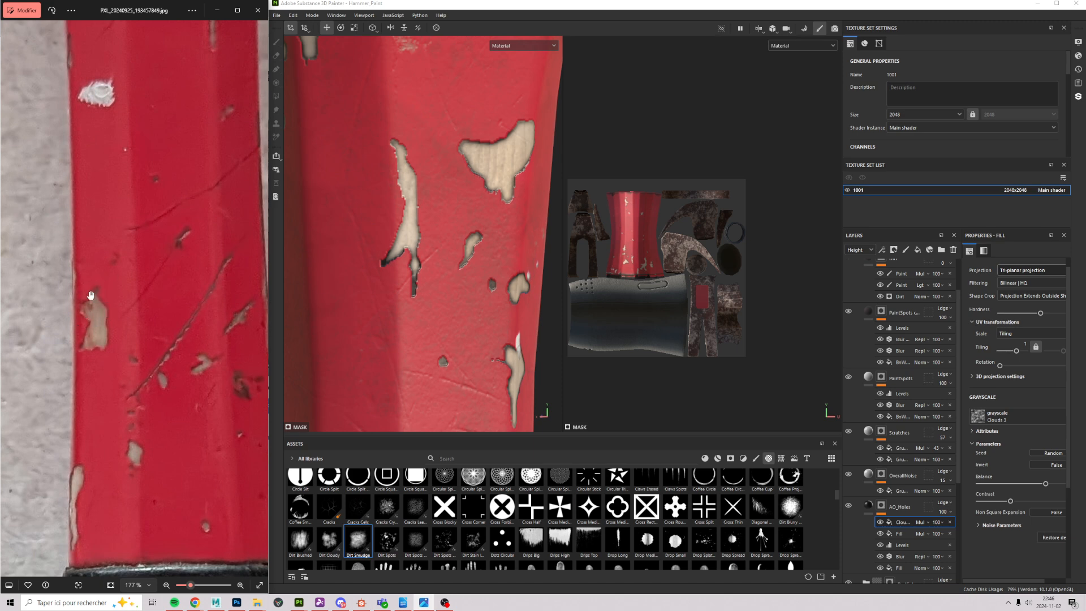
alt+drag(496, 174, 533, 323)
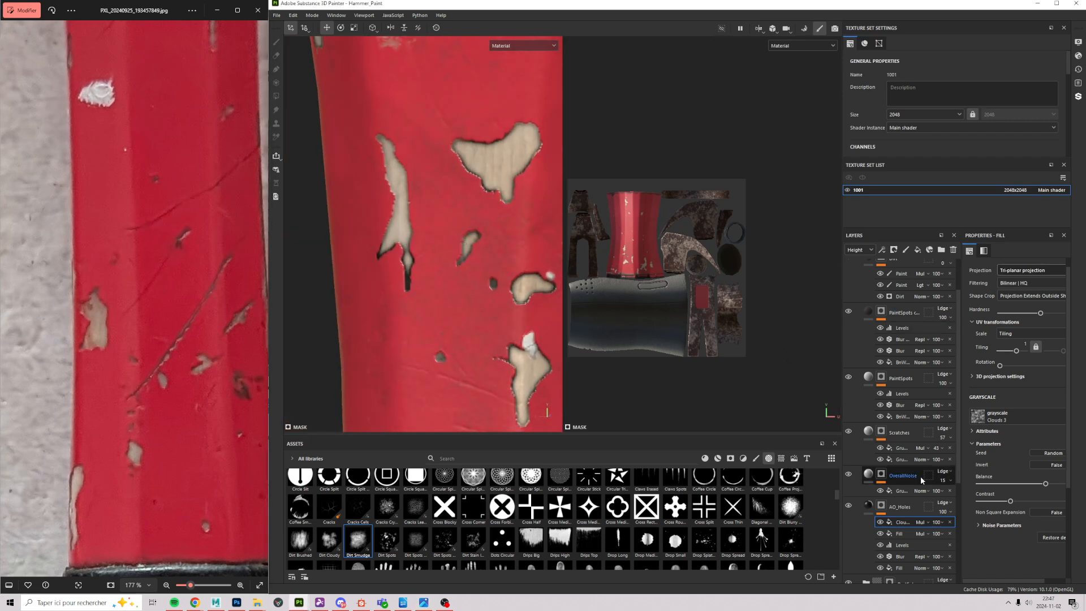
Step: Limit the AO_Holes fill to the color channel only
click(949, 515)
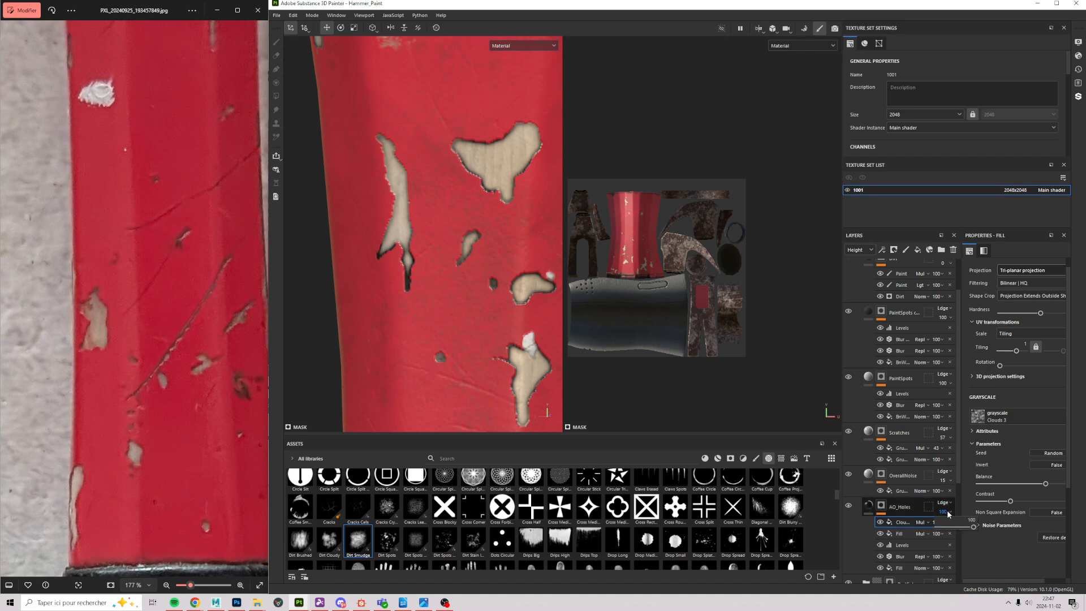
click(899, 509)
click(869, 505)
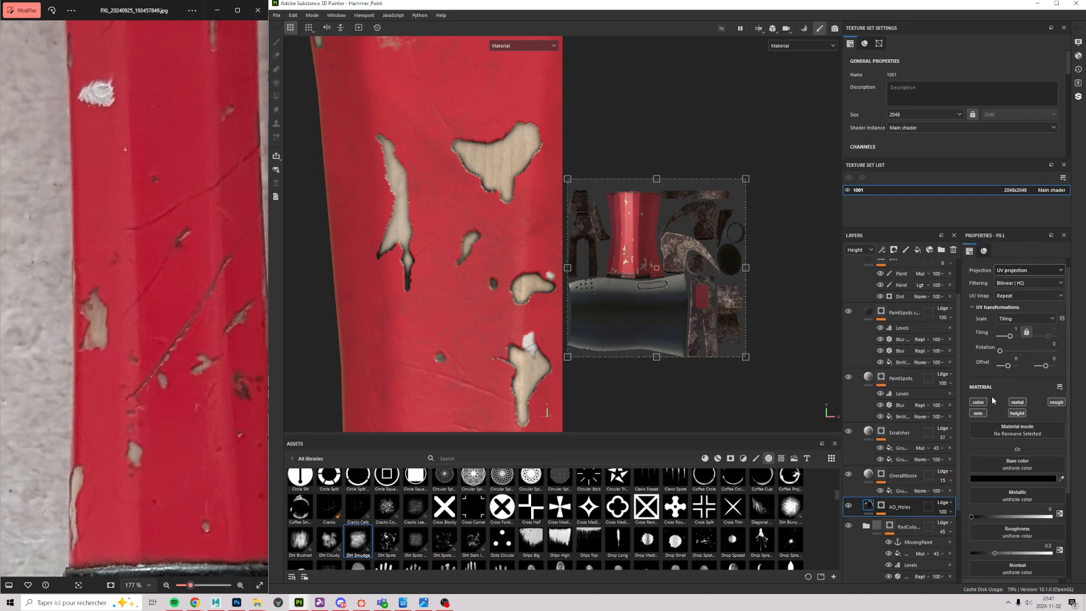
ctrl+click(979, 402)
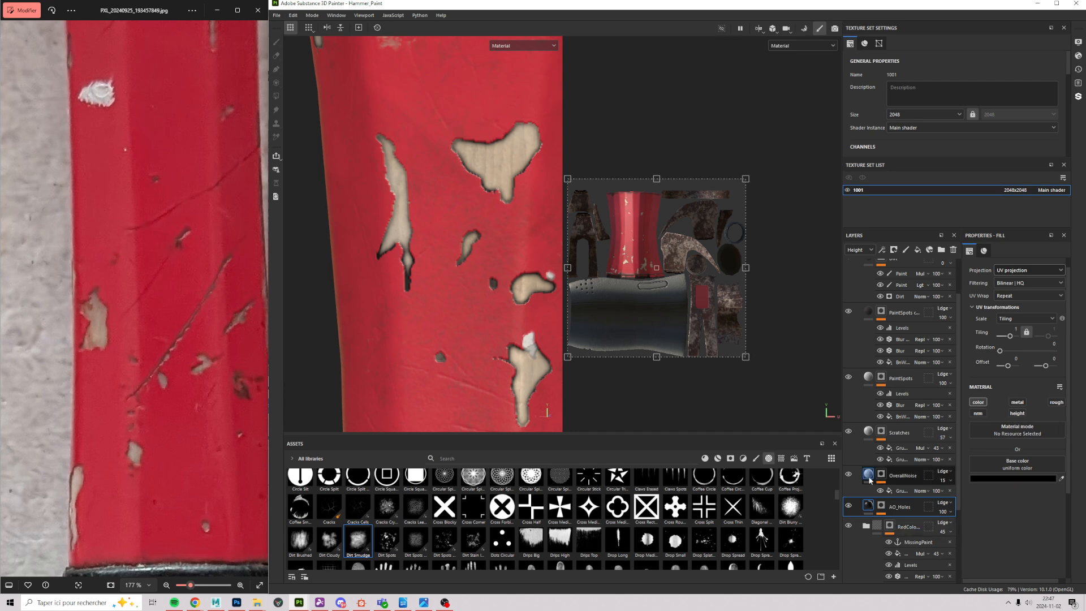
Step: Try AO_Holes opacity 40 (undone), then set the Base color opacity to 82
click(944, 512)
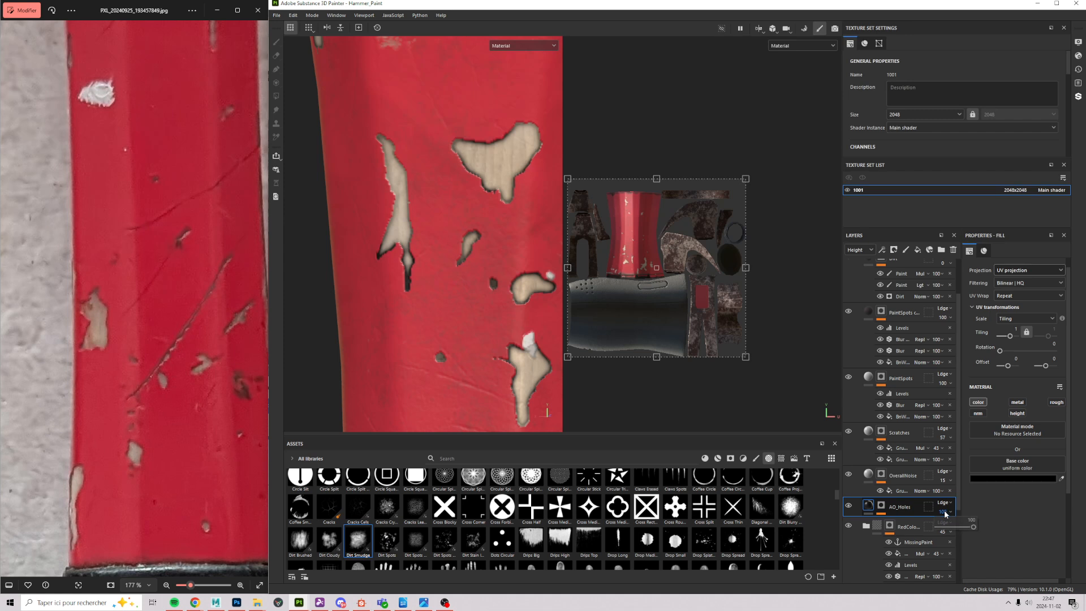
drag(973, 526, 954, 540)
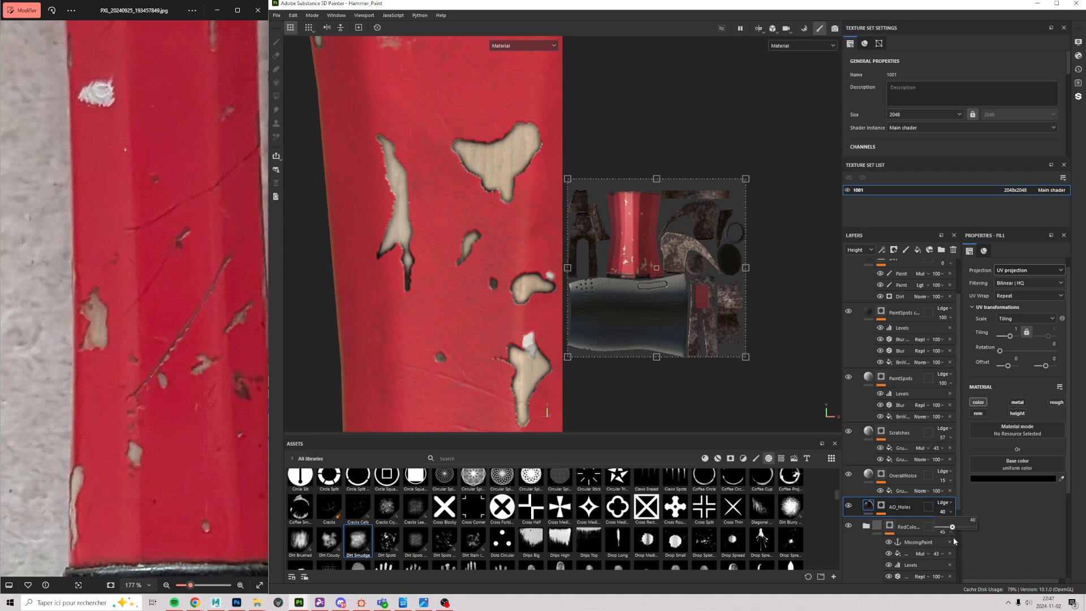
key(ctrl+z)
click(857, 261)
click(949, 511)
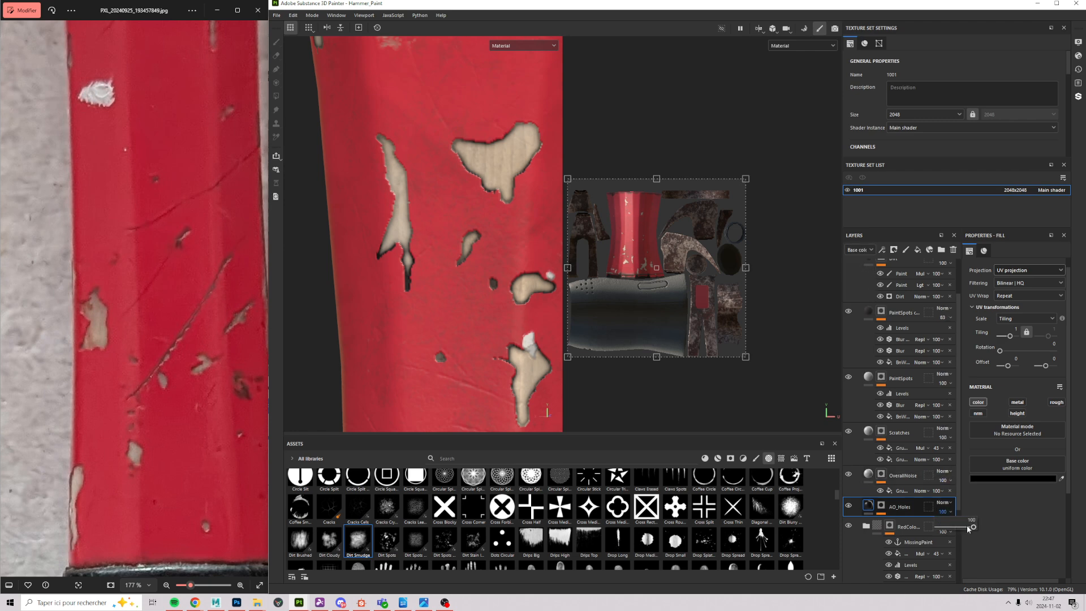
drag(967, 528, 961, 536)
Step: Raise the AO_Holes opacity to 69, then to 77
scroll(453, 384, down, 3)
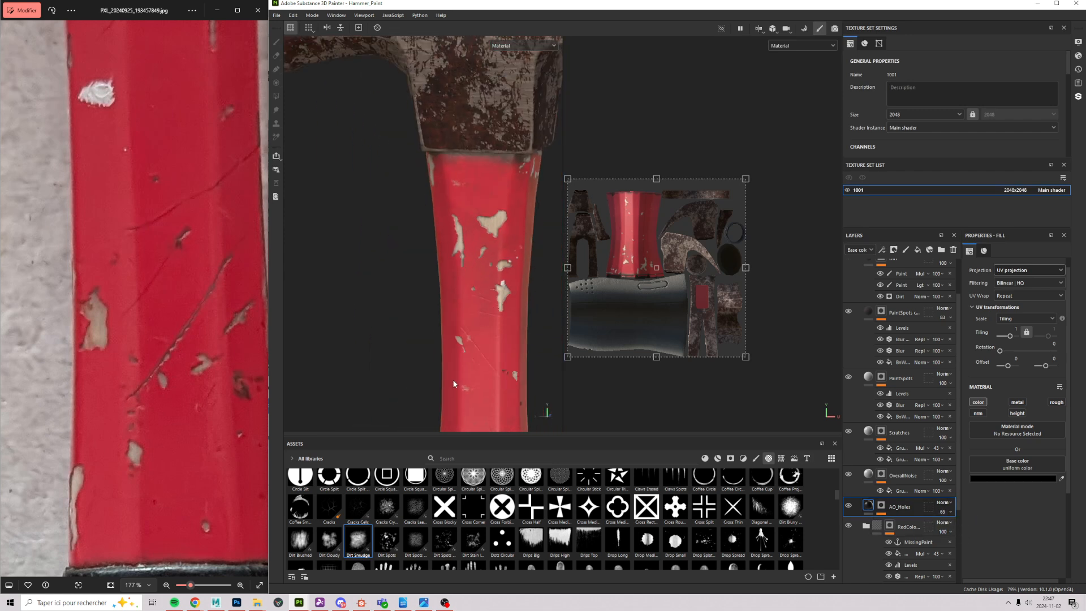
scroll(417, 271, up, 5)
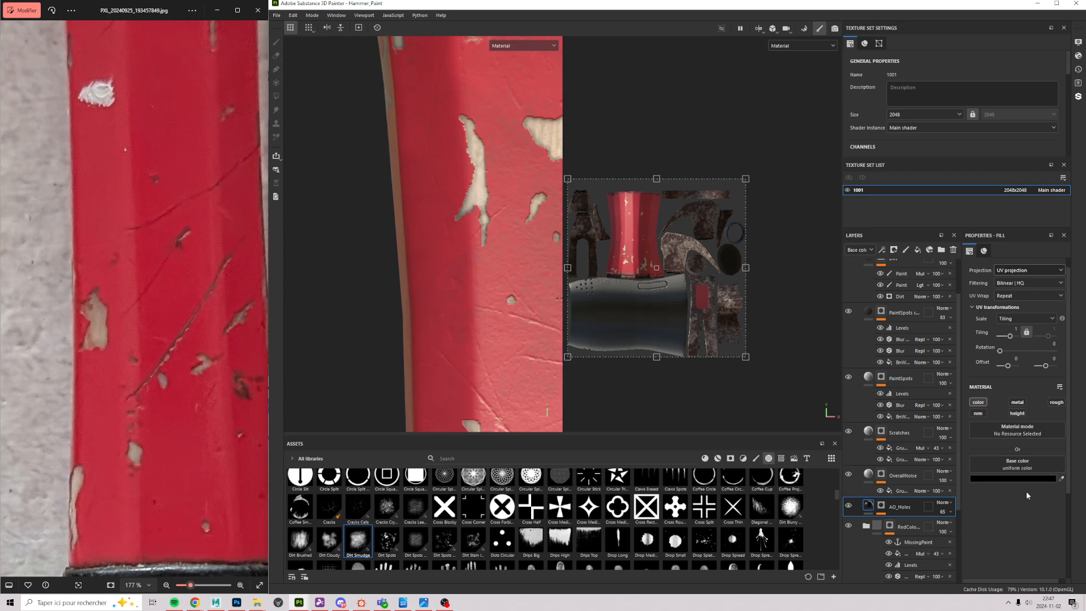
click(945, 512)
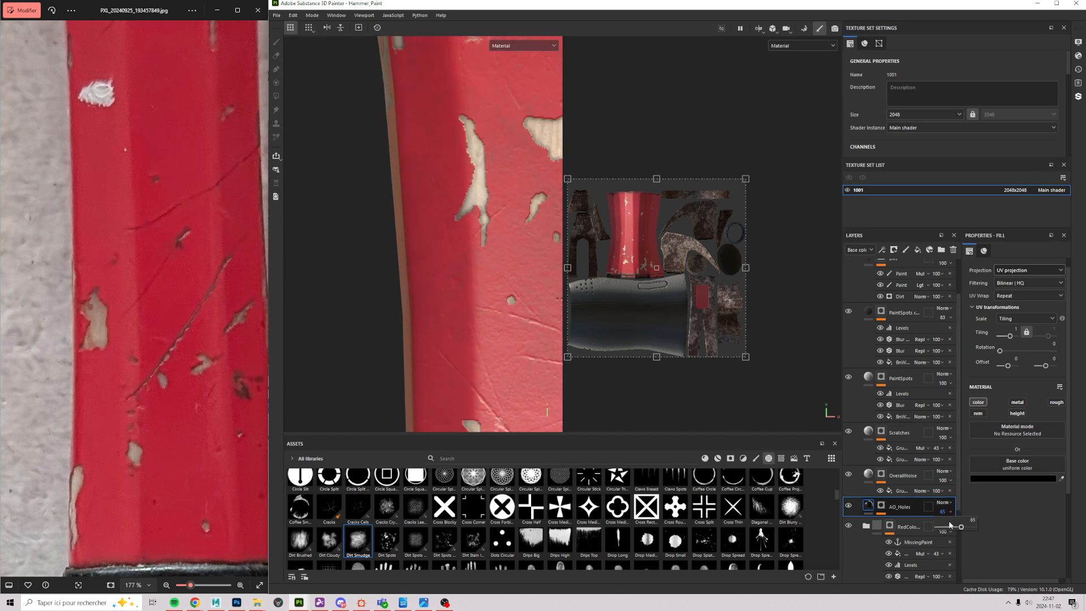
drag(962, 528, 961, 525)
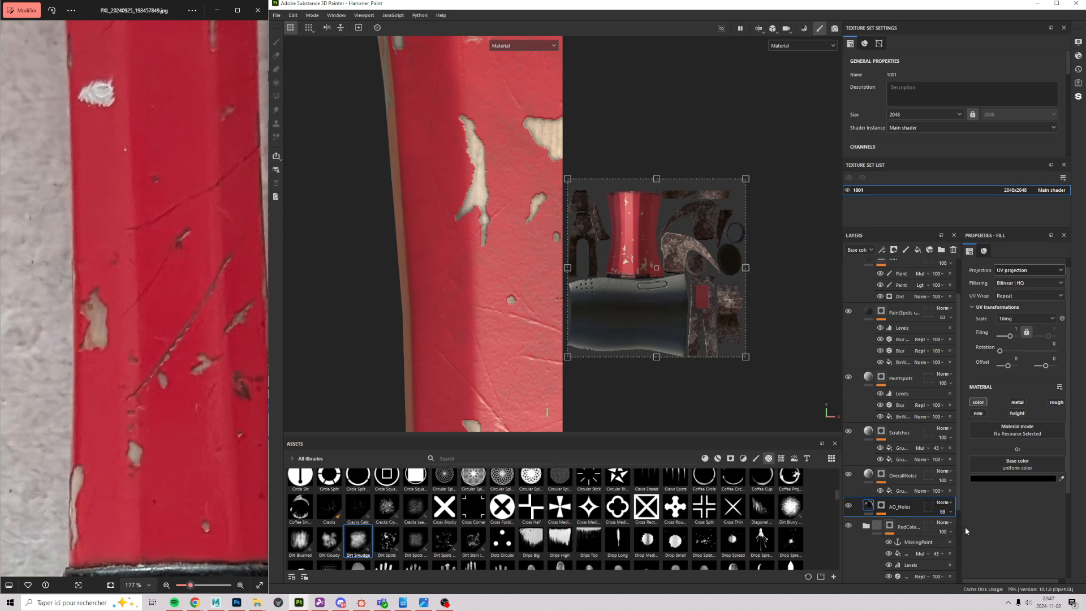
click(943, 512)
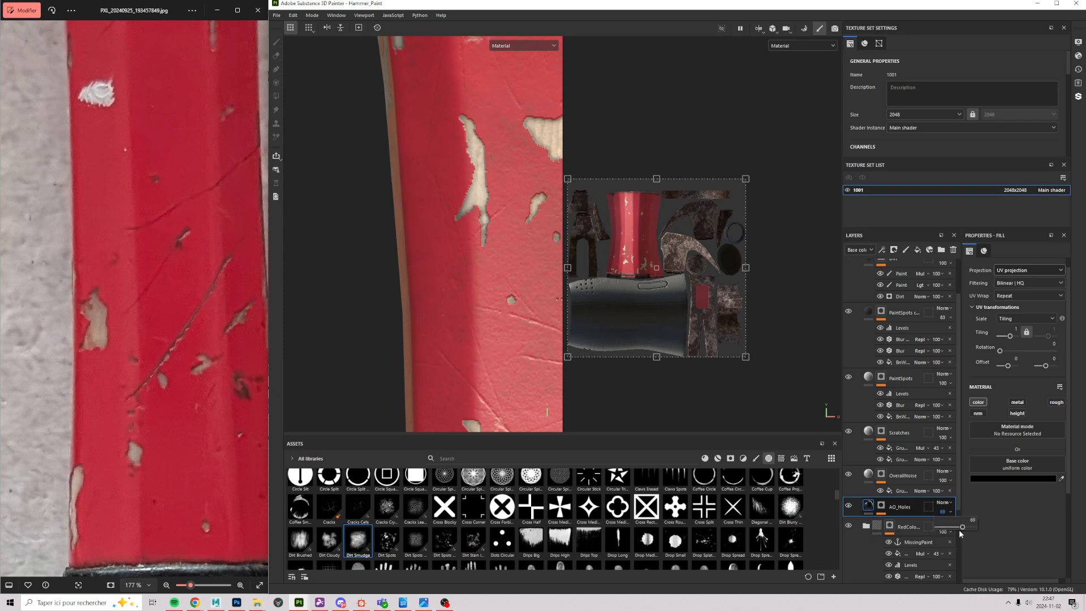
drag(963, 530, 965, 530)
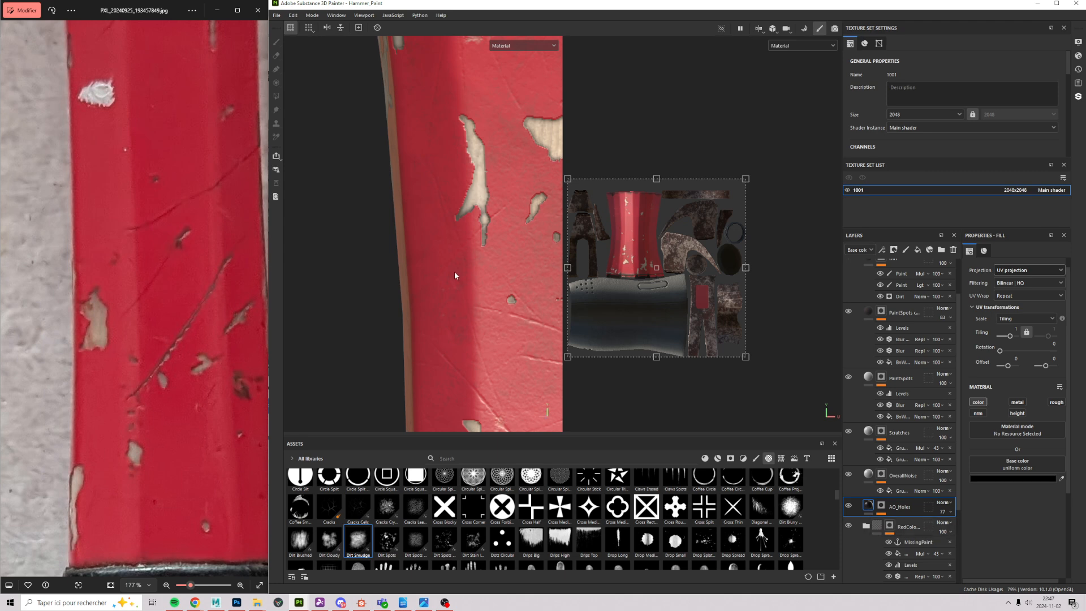
scroll(390, 201, down, 5)
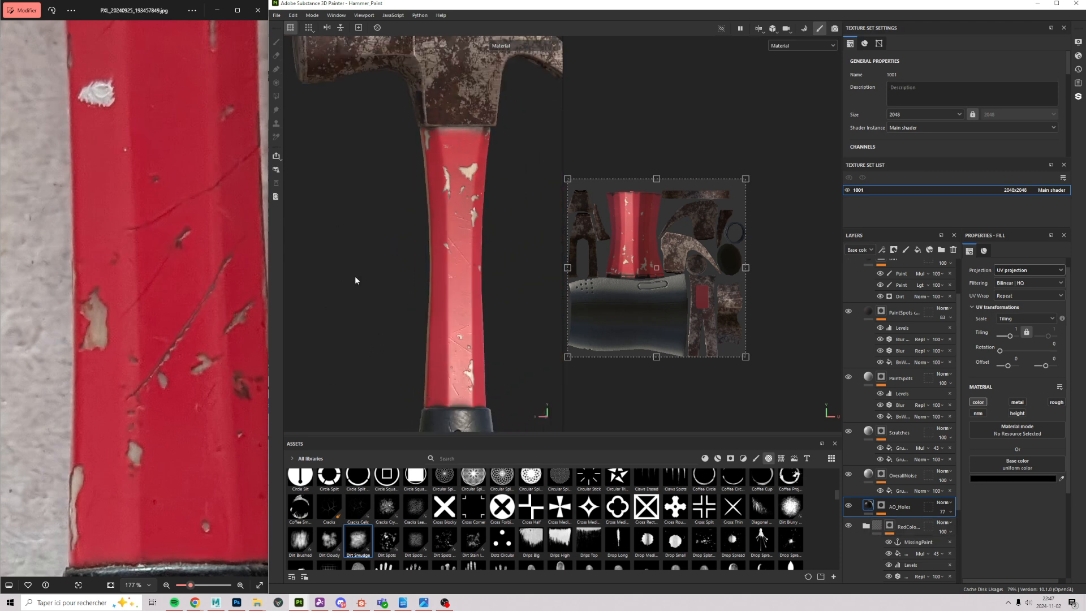
Step: Orbit and zoom around the handle, collar and head to compare chips with the reference
alt+drag(361, 337, 415, 377)
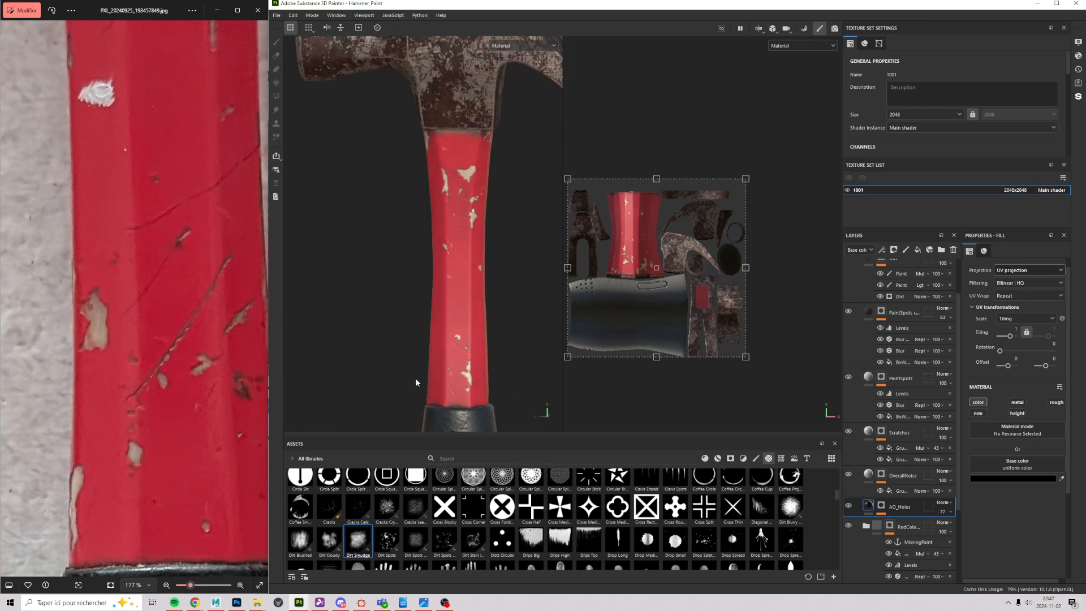
scroll(454, 317, up, 5)
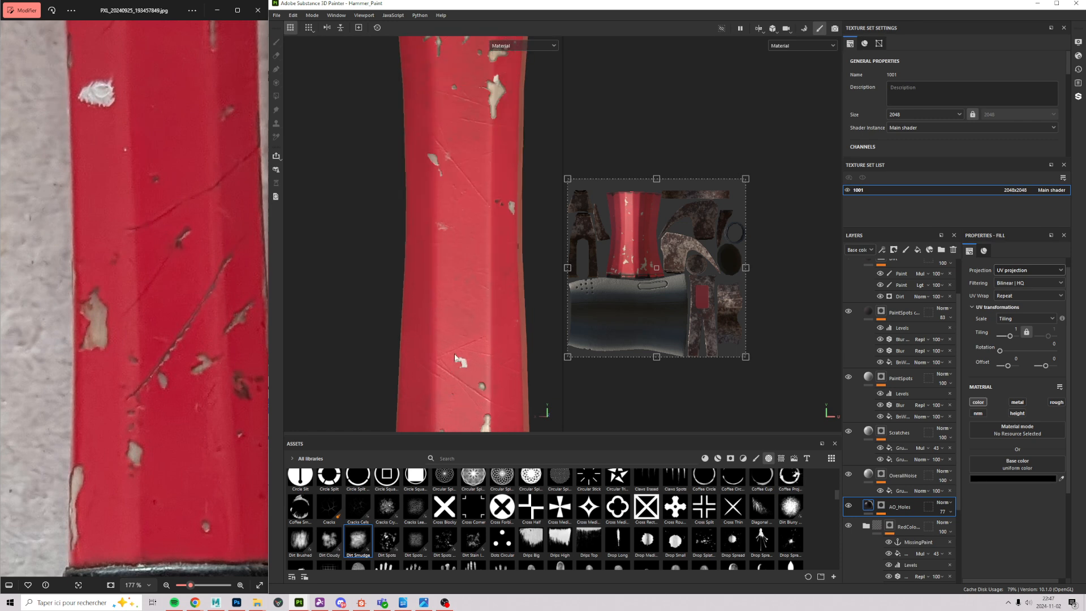
alt+middle_drag(431, 369, 403, 149)
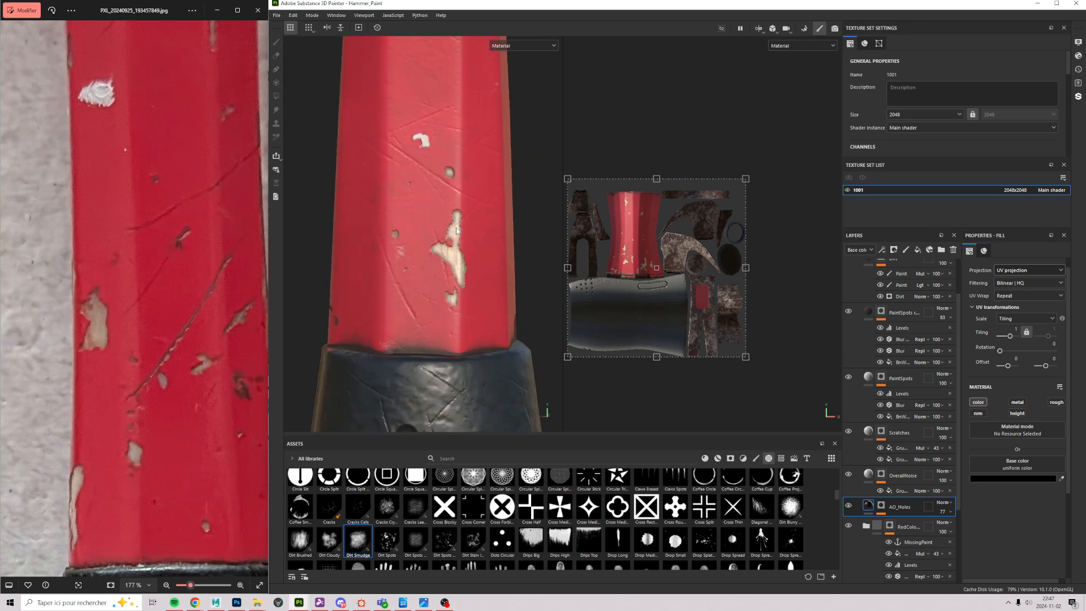
scroll(557, 169, down, 10)
alt+middle_drag(487, 211, 481, 390)
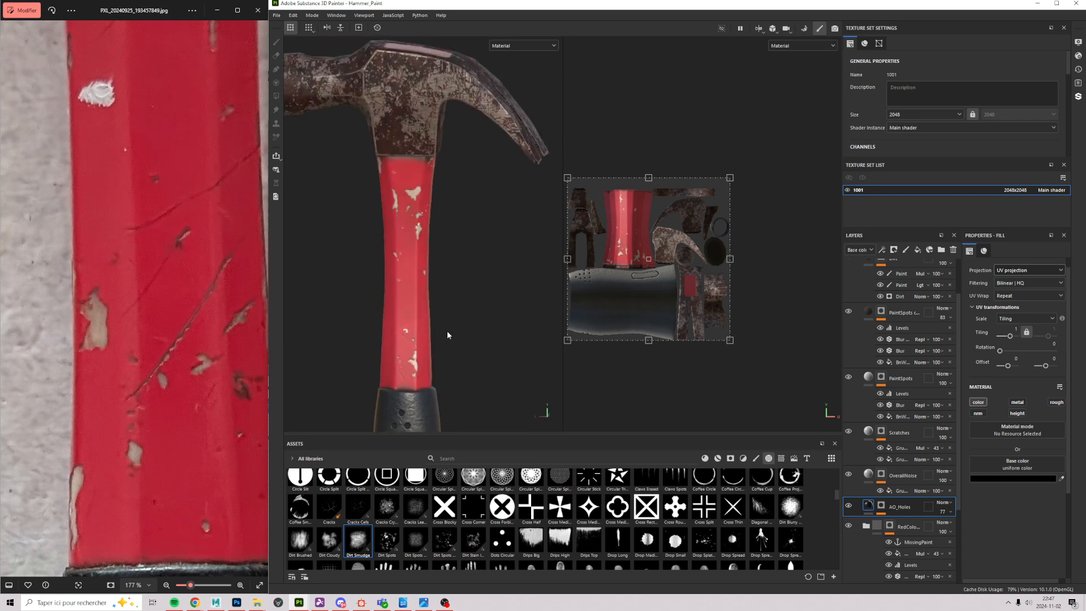
click(447, 332)
scroll(344, 289, up, 5)
alt+middle_drag(358, 243, 379, 159)
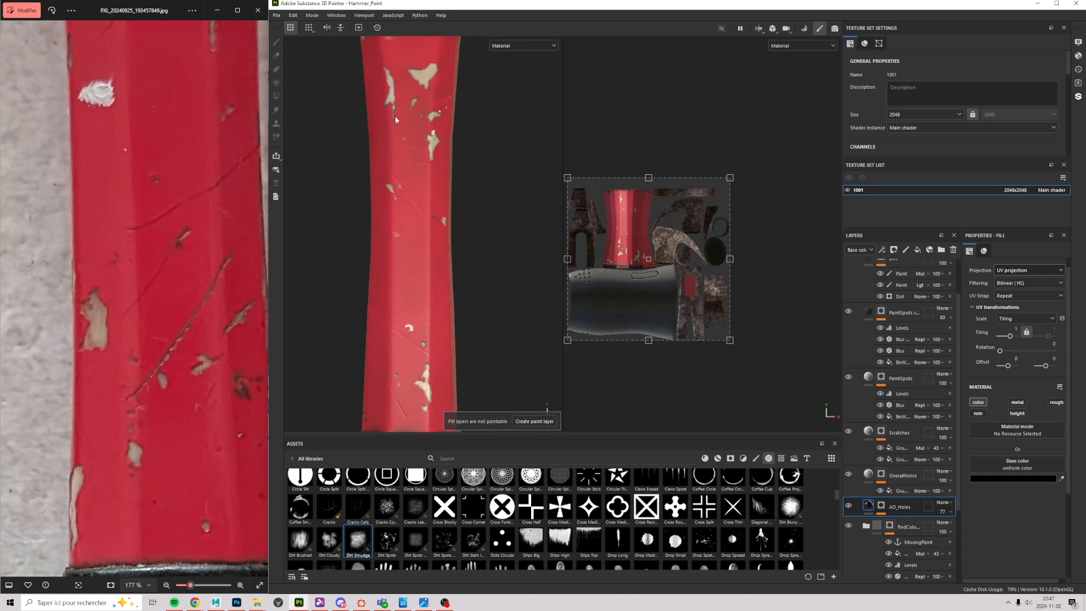
scroll(374, 208, down, 3)
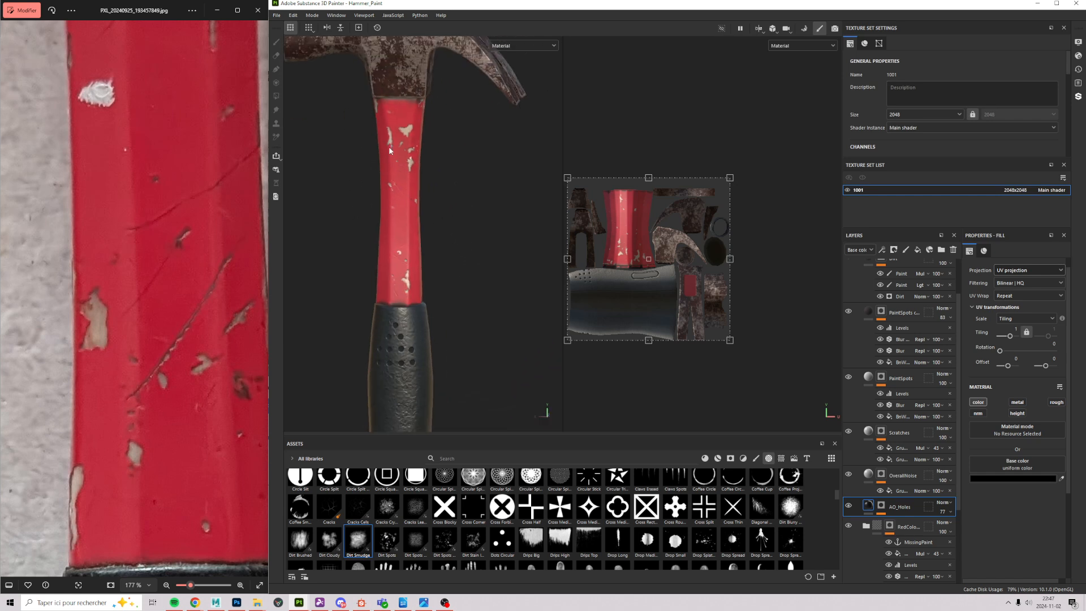
alt+drag(406, 259, 371, 169)
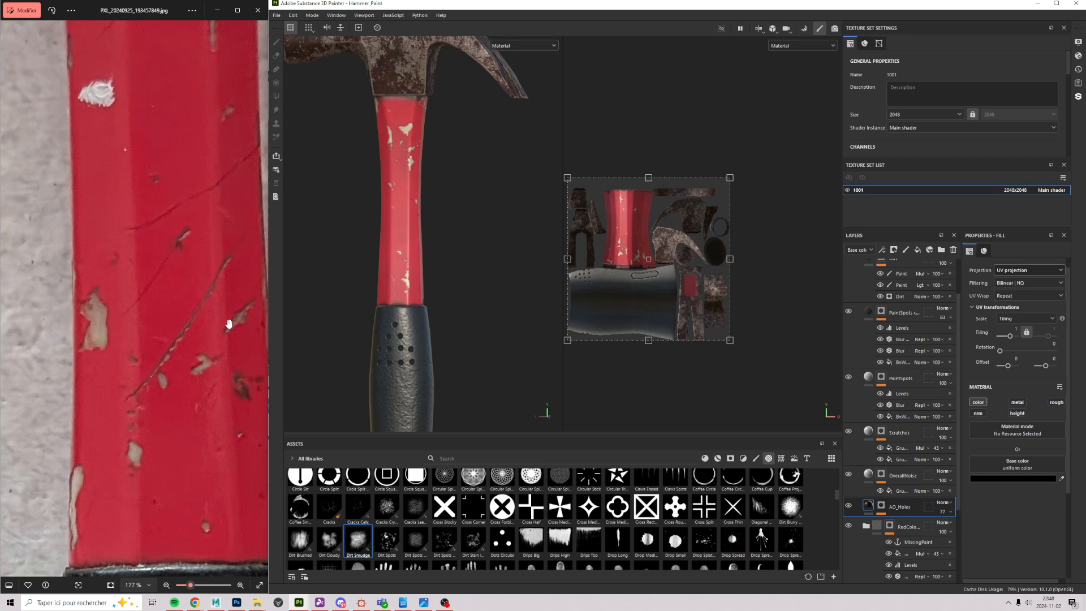
scroll(466, 300, up, 6)
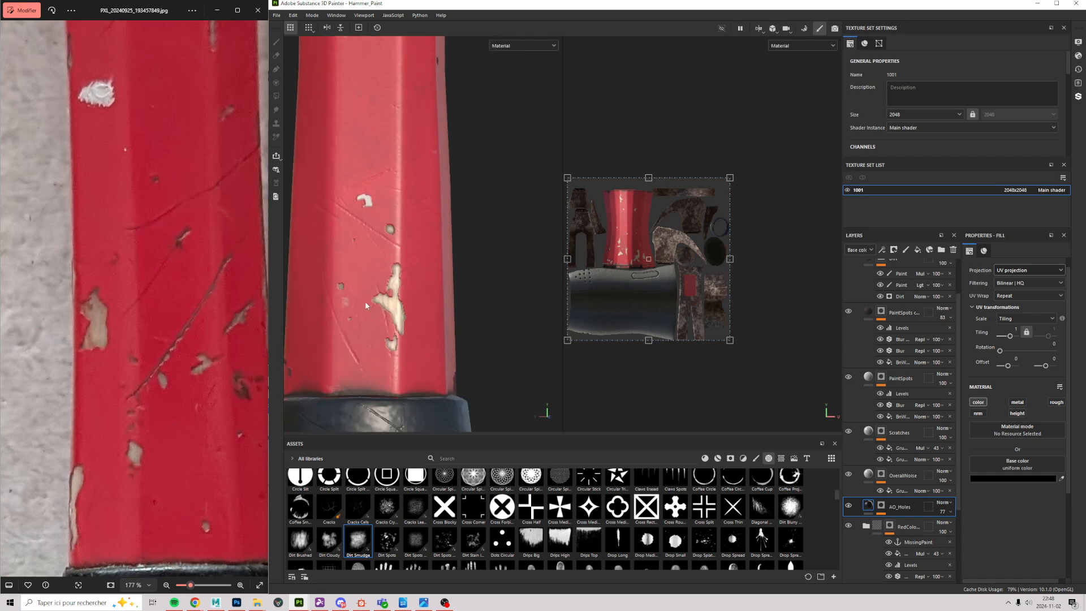
Step: Frame the red handle closely, hide the Scratches layer to judge it, then select it
alt+middle_drag(366, 303, 399, 460)
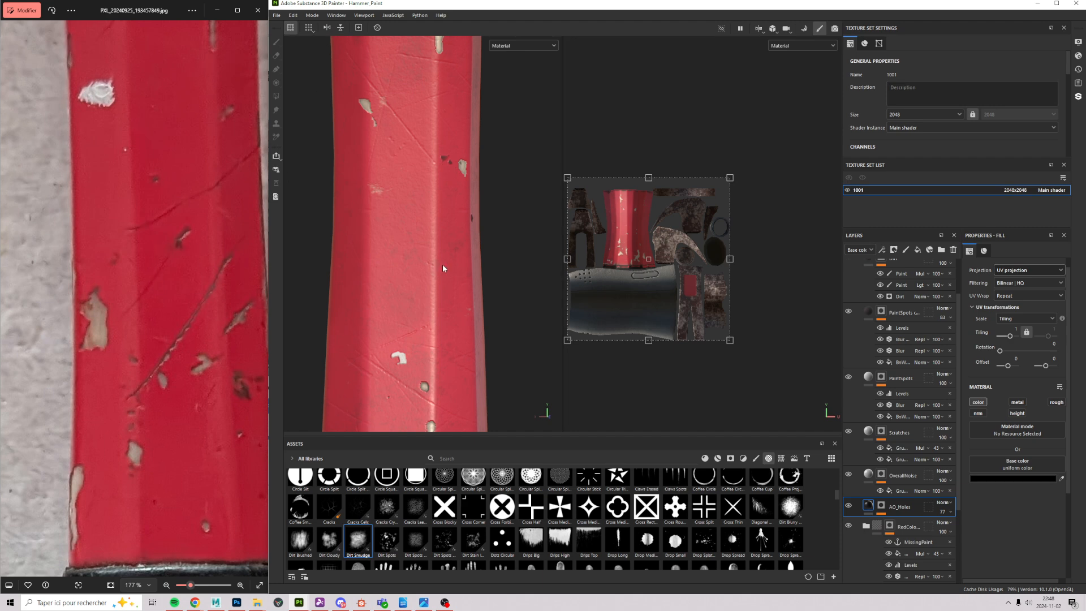
alt+drag(495, 172, 396, 85)
alt+middle_drag(396, 85, 421, 206)
alt+right_drag(421, 206, 489, 353)
alt+middle_drag(465, 343, 434, 75)
alt+right_drag(483, 208, 443, 152)
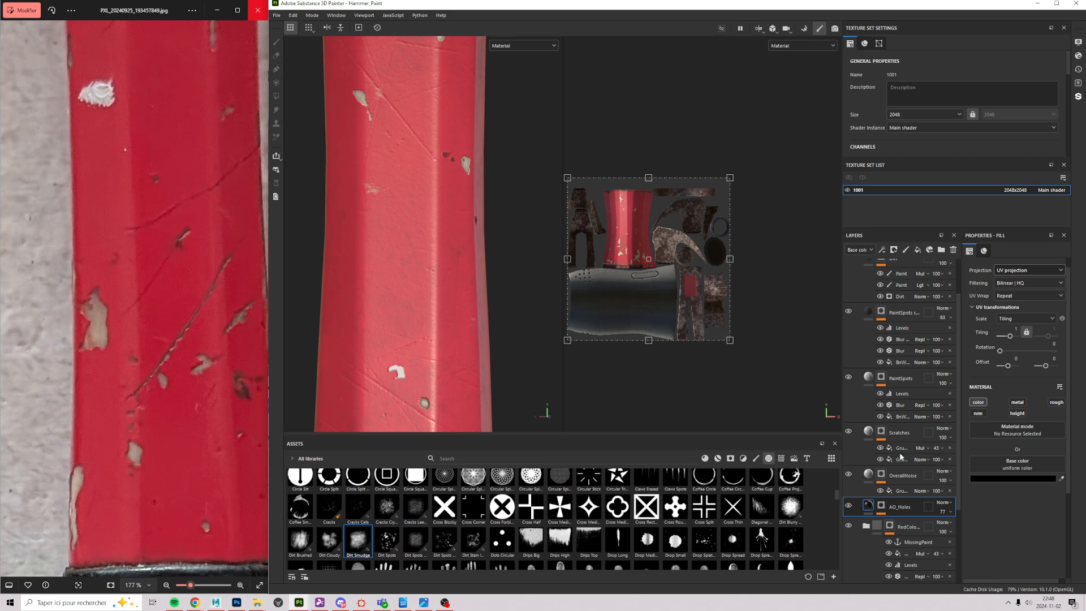
click(848, 432)
click(896, 432)
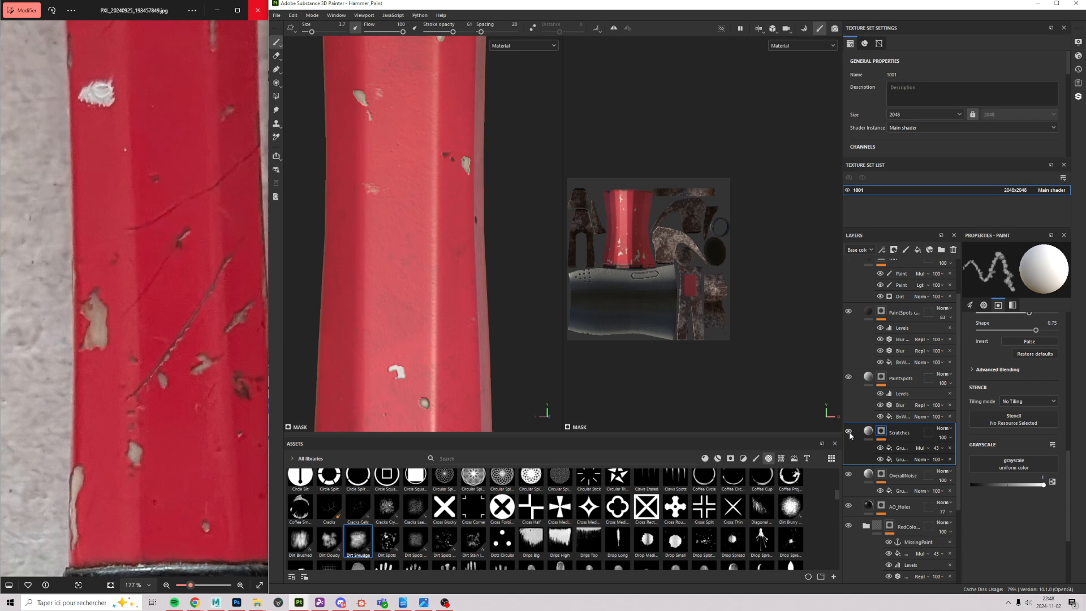
Step: Select the grunge effect in the Scratches mask and add an anchor point named 'Scratches'
alt+click(881, 433)
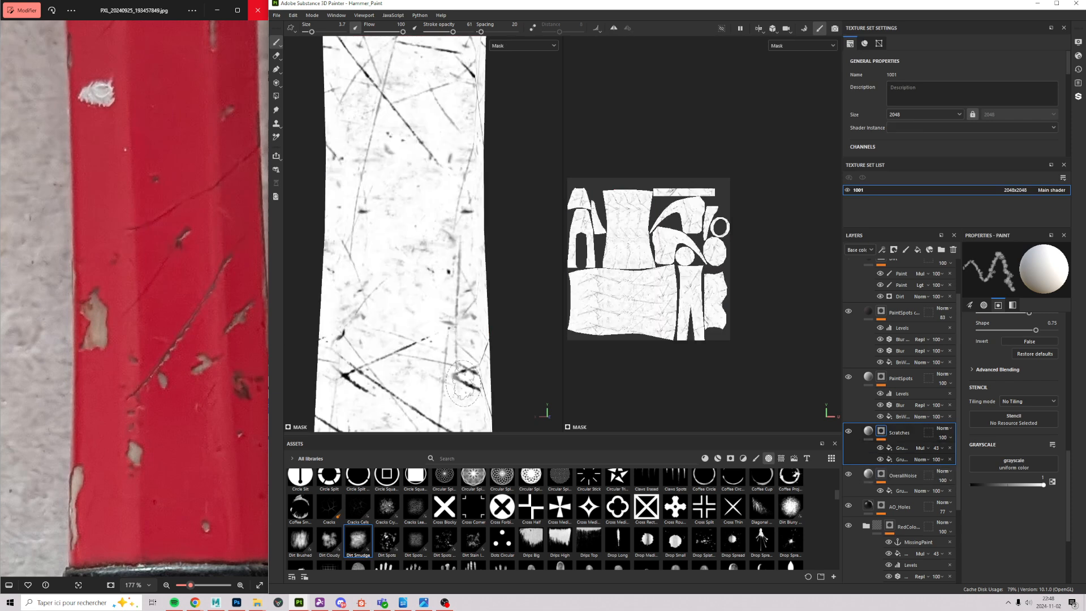
click(904, 448)
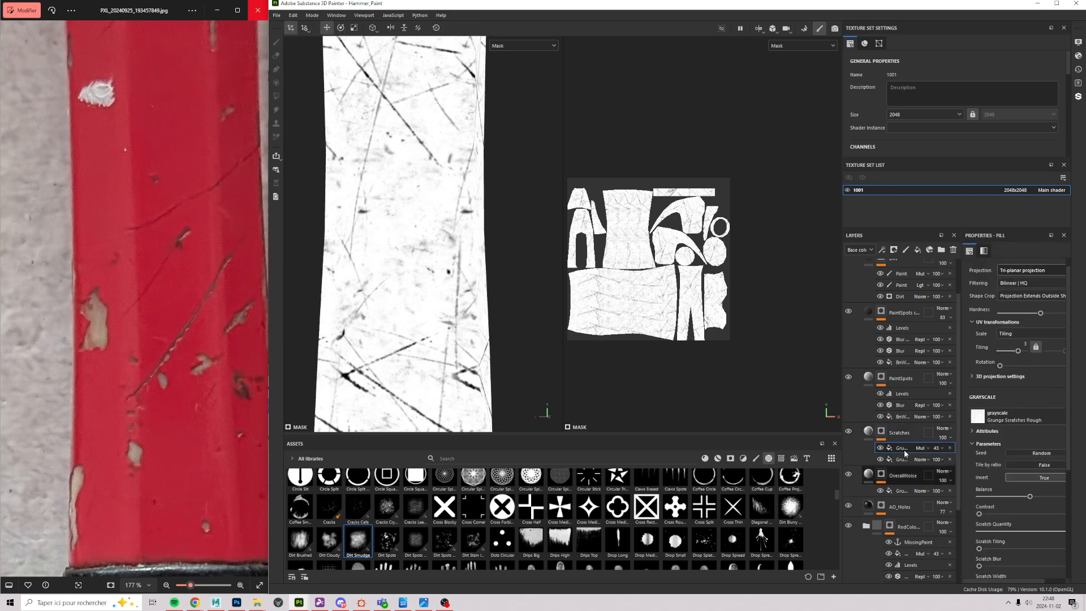
click(894, 249)
click(900, 330)
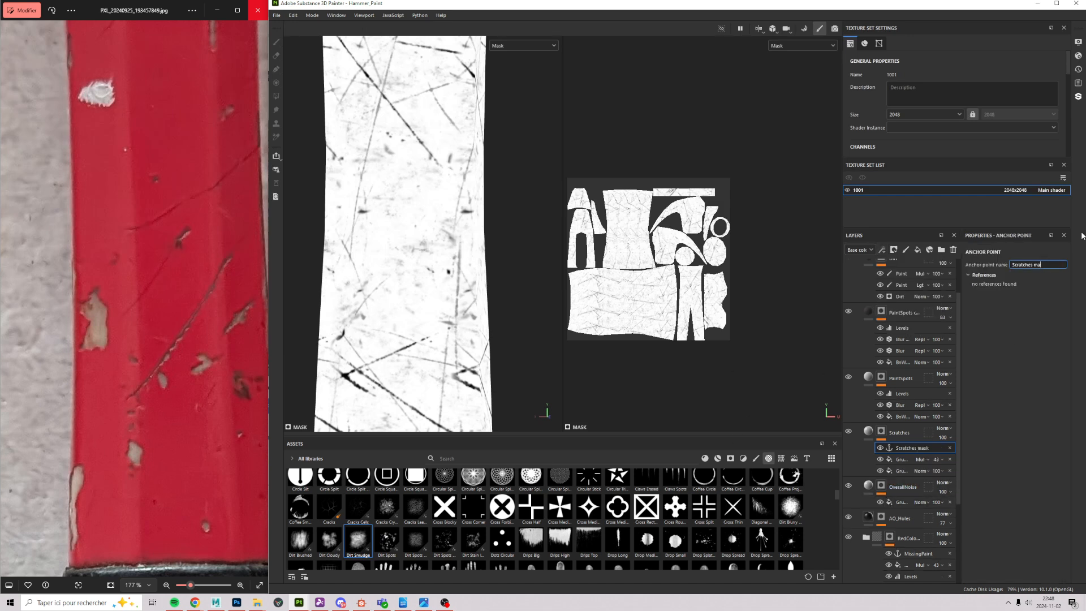
key(Return)
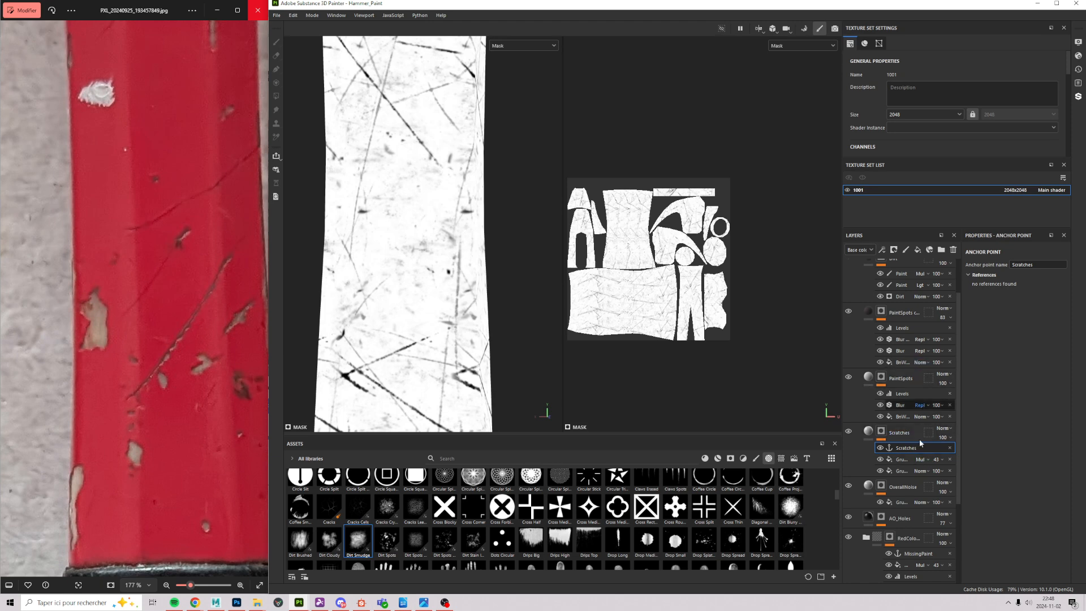
scroll(945, 367, up, 2)
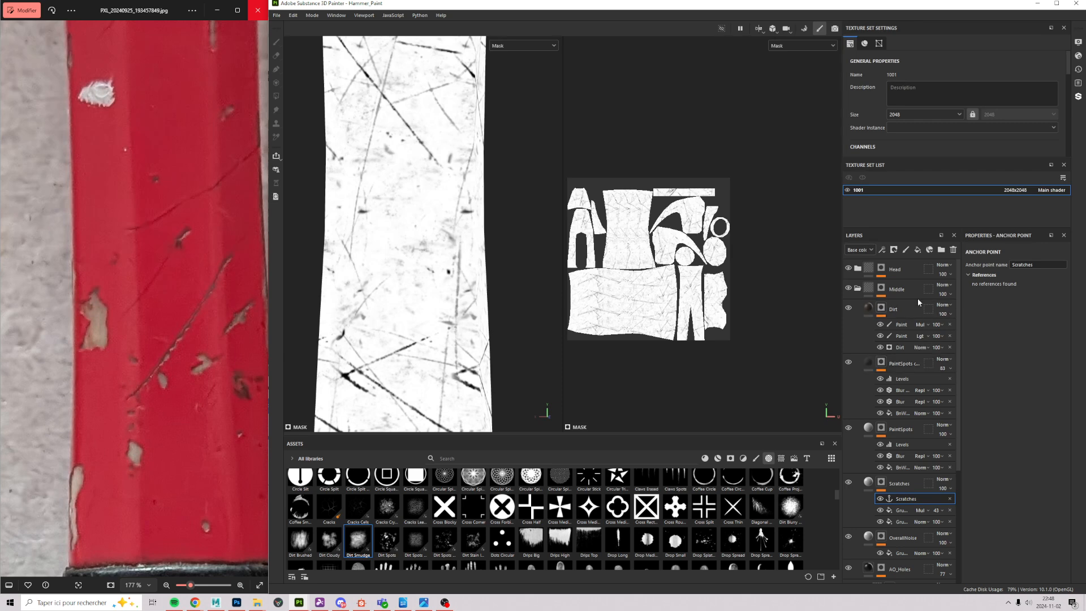
Step: Select the Dirt layer and view the handle from a slightly raised angle
click(907, 314)
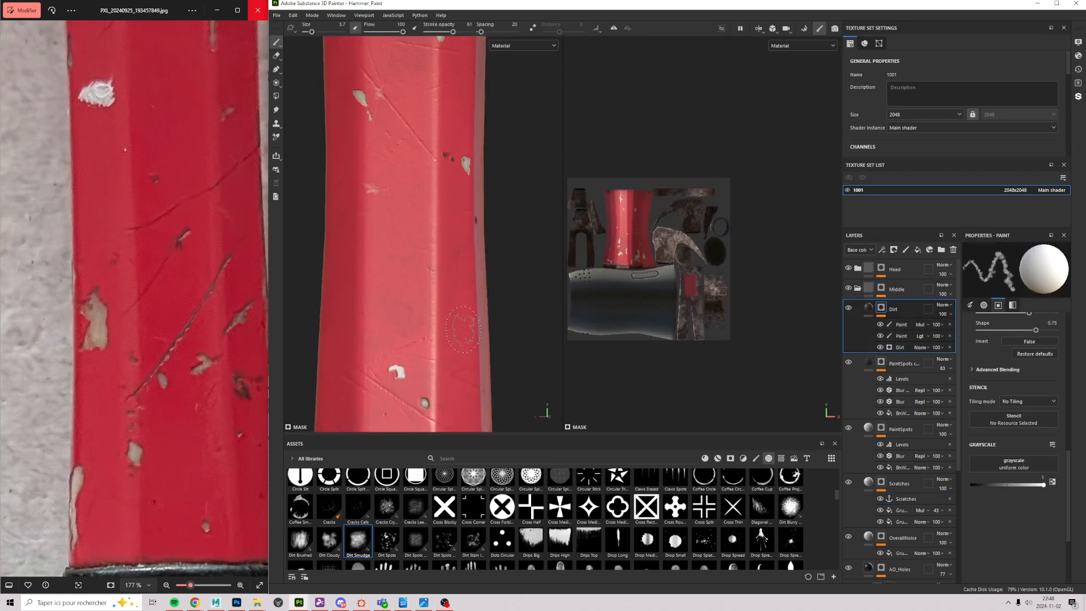
alt+middle_drag(415, 226, 409, 531)
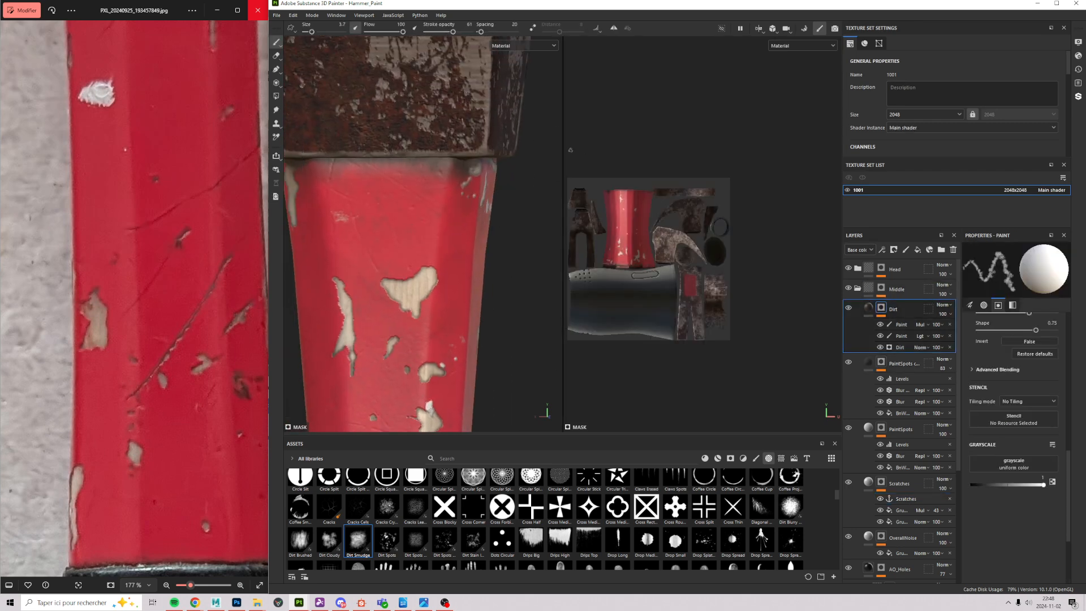
alt+middle_drag(457, 294, 468, 92)
scroll(468, 92, down, 3)
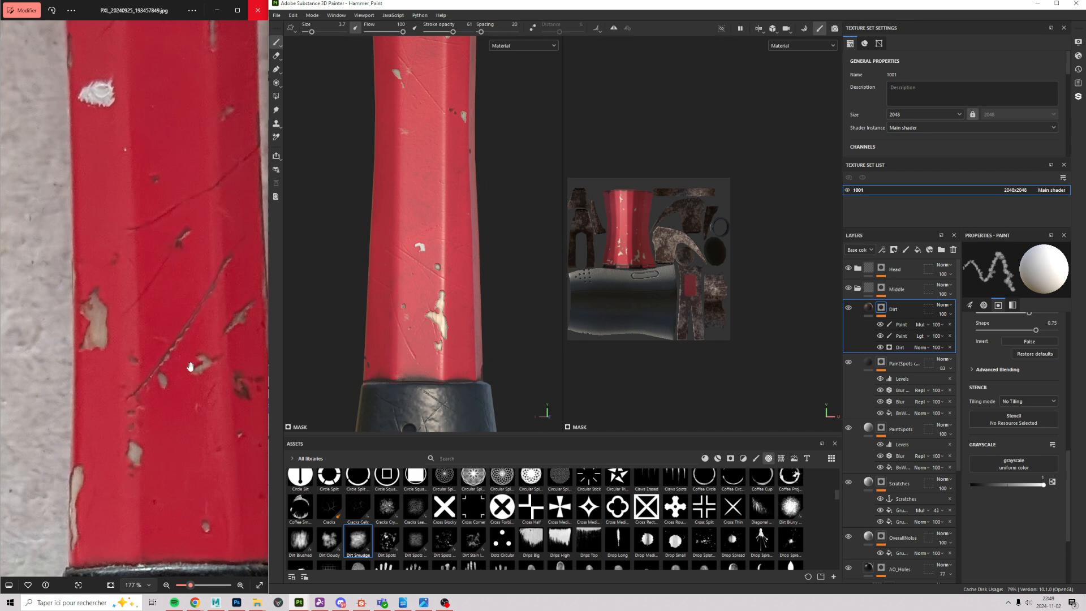
alt+drag(456, 385, 457, 425)
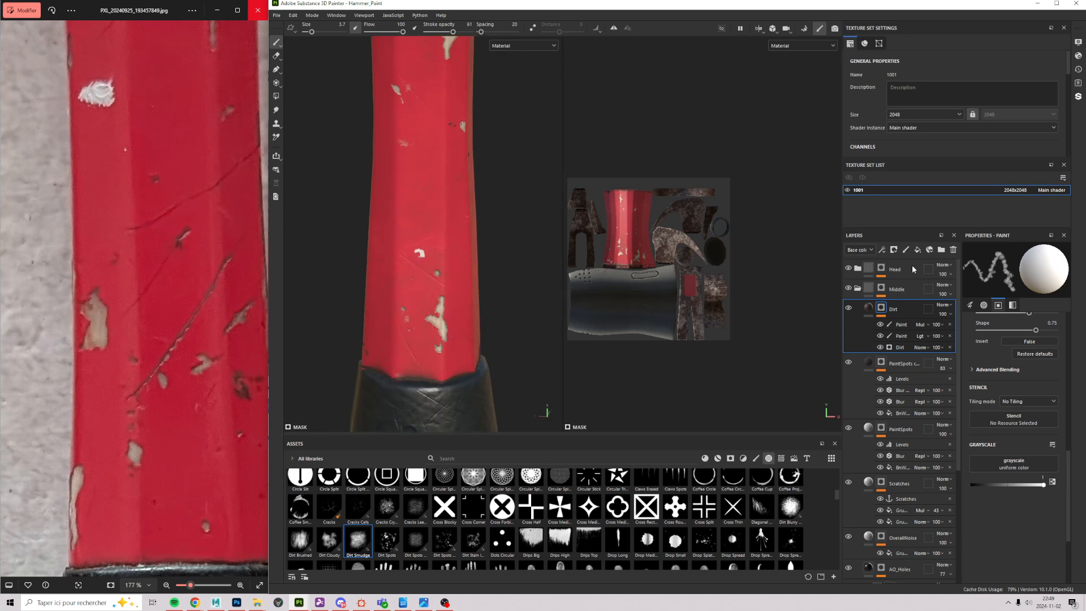
alt+drag(478, 342, 475, 284)
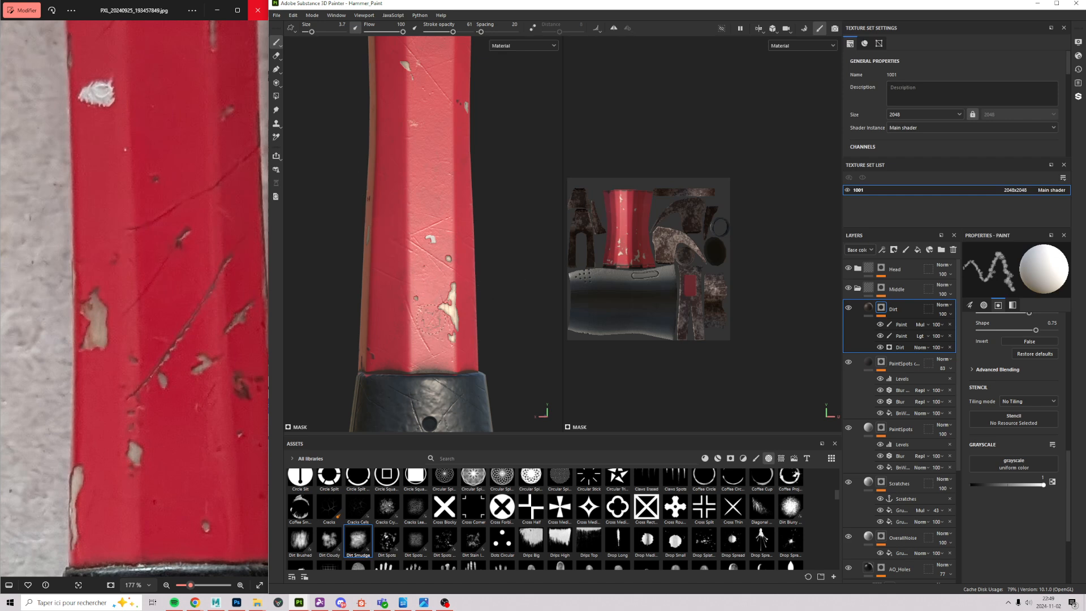
Step: In the Dirt generator, set Micro Normal to False and Micro Height to True
click(900, 347)
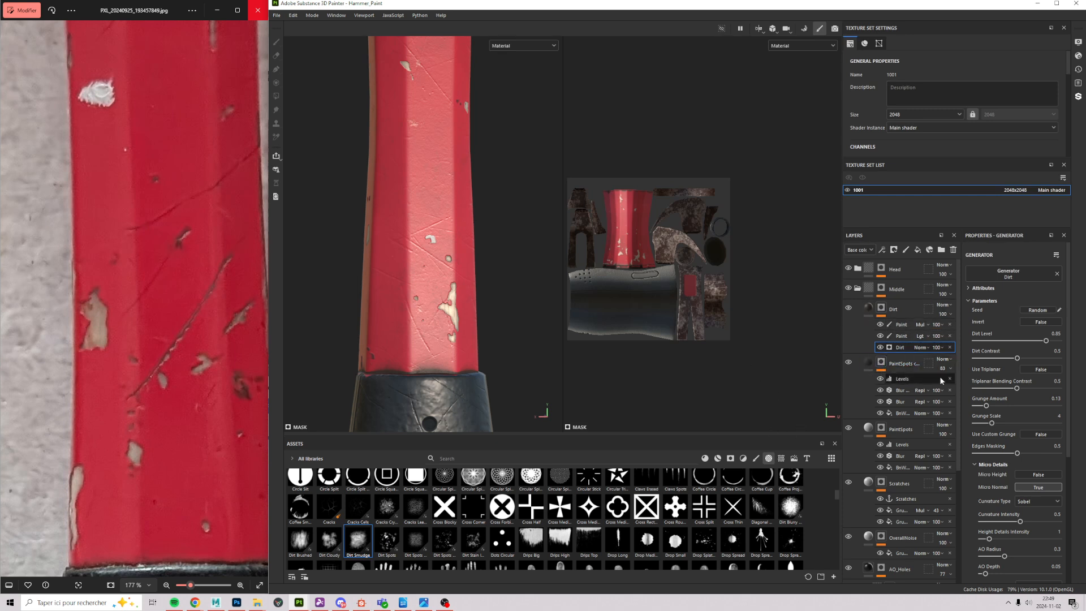
scroll(991, 339, down, 3)
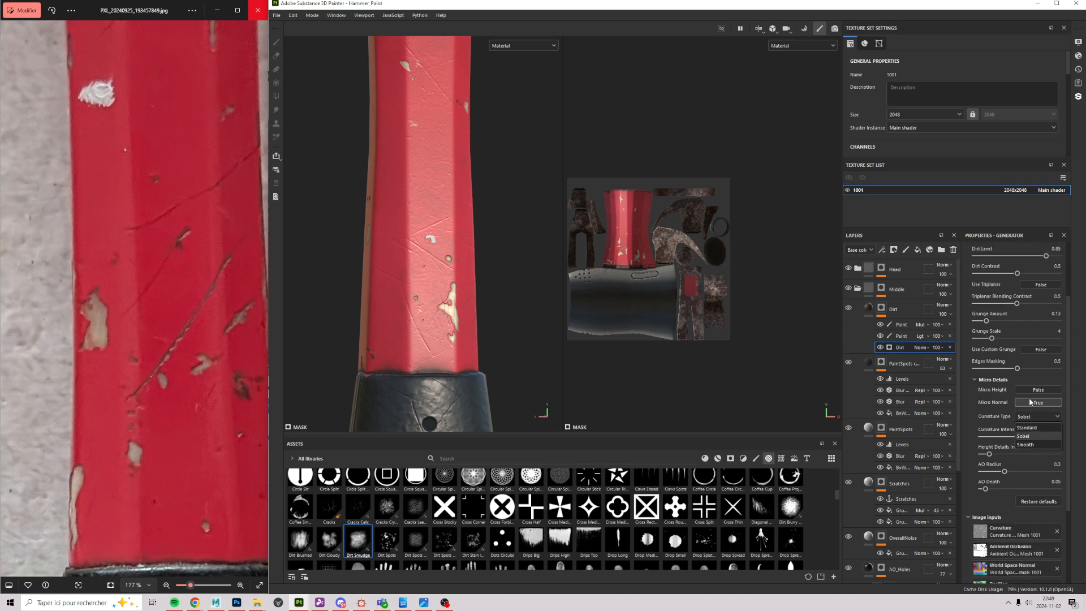
click(1046, 403)
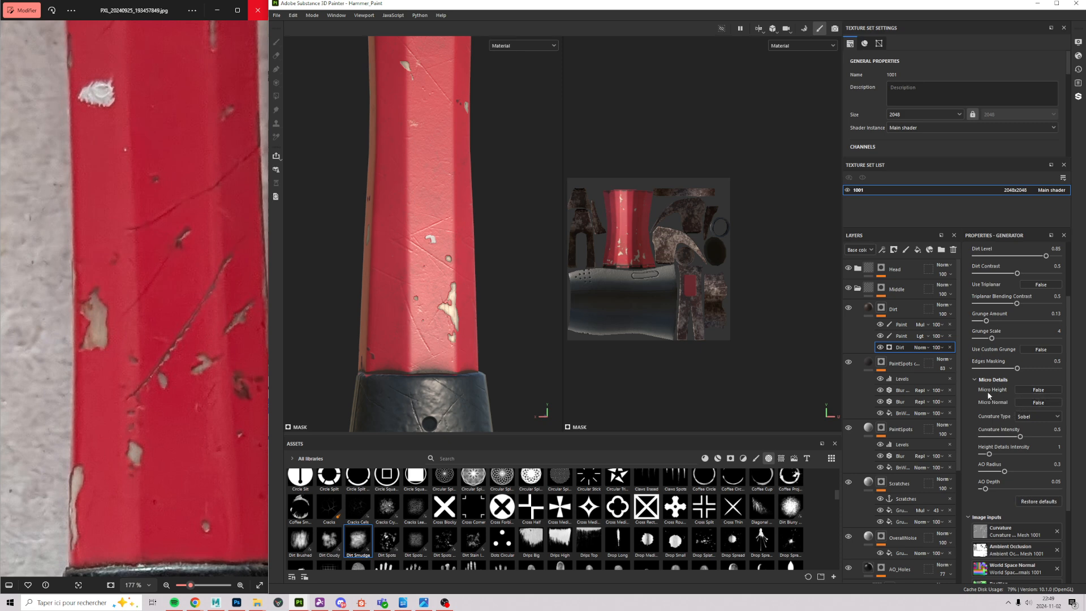
click(1032, 391)
scroll(1041, 412, down, 3)
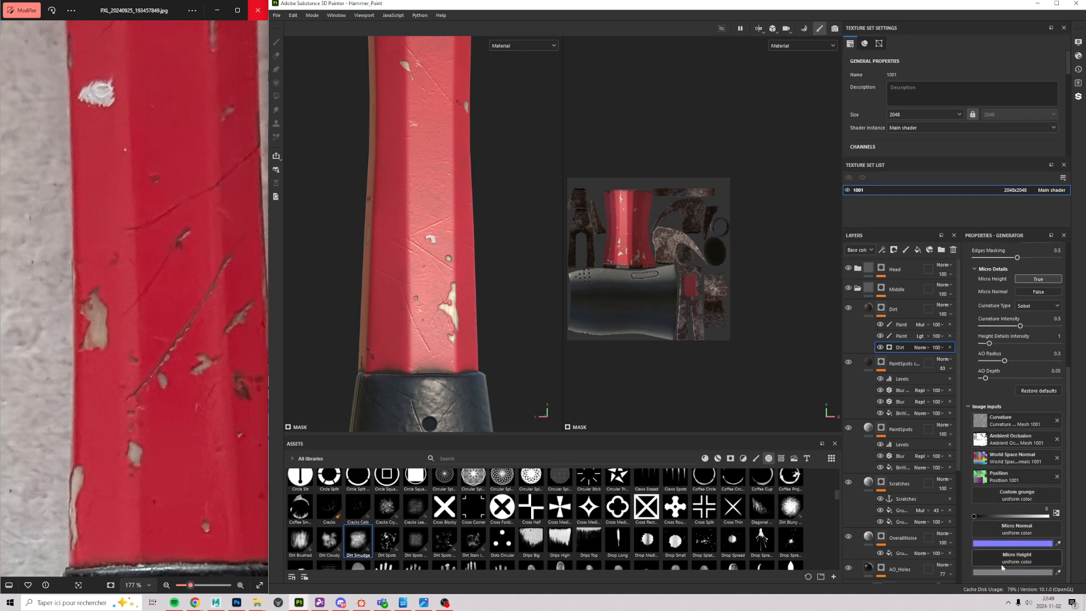
click(1014, 566)
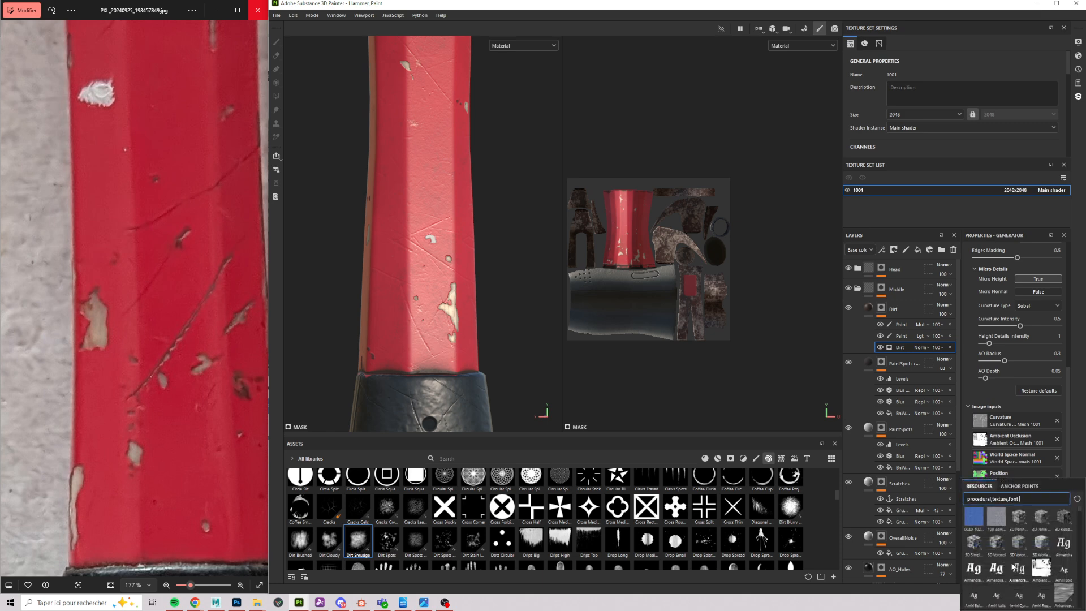
click(1020, 487)
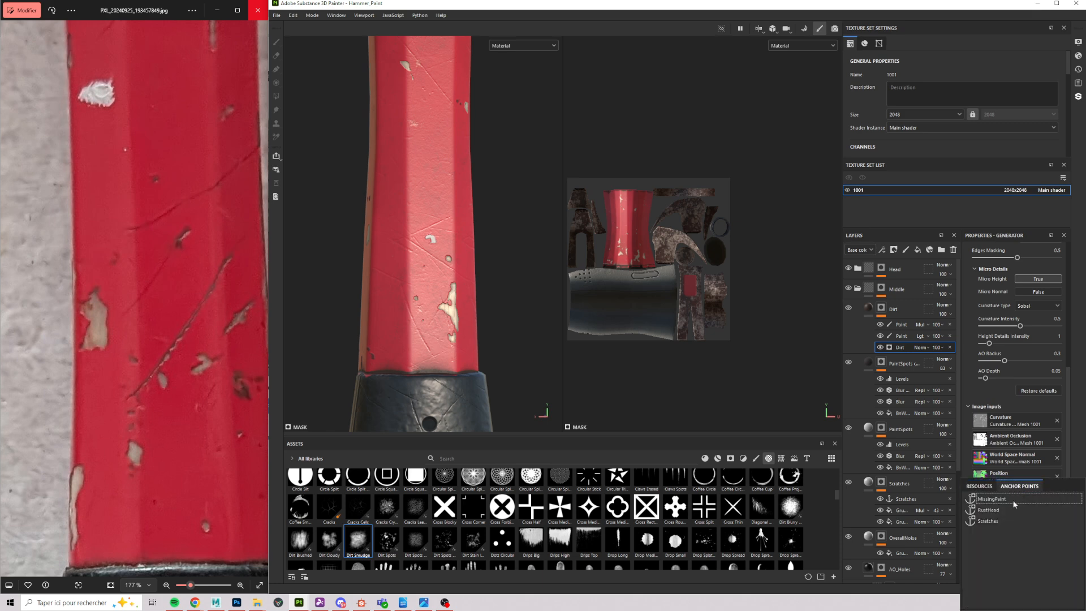
click(996, 518)
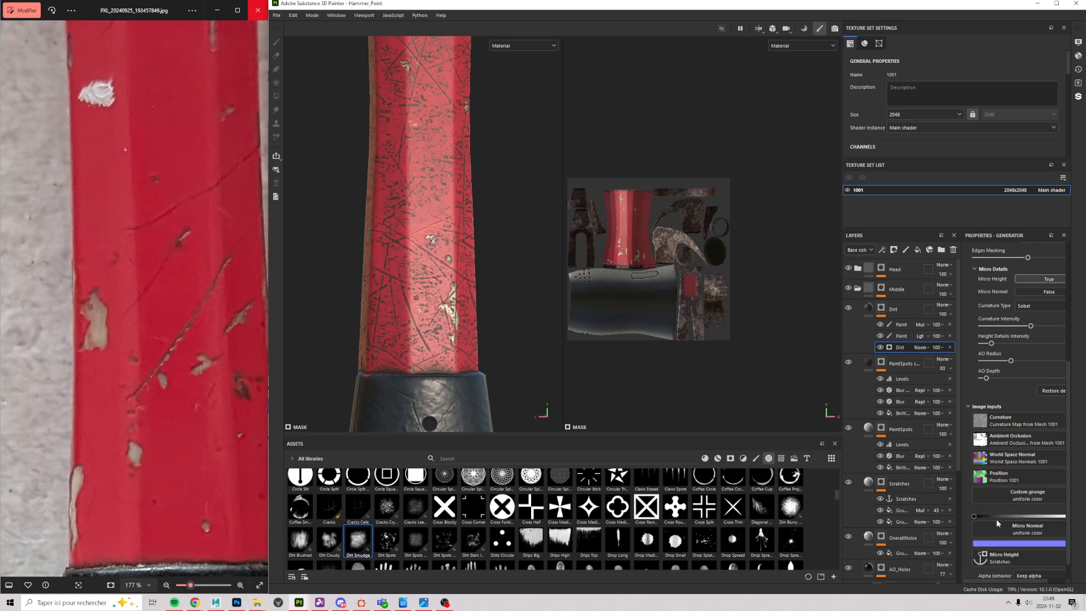
scroll(439, 236, up, 4)
alt+drag(439, 237, 406, 248)
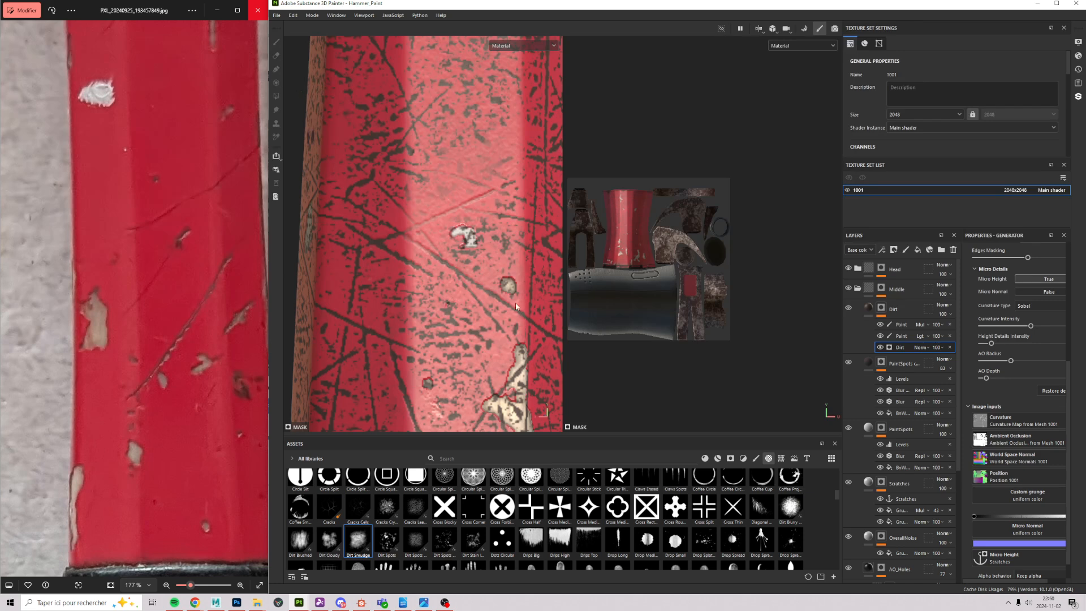
scroll(396, 260, down, 4)
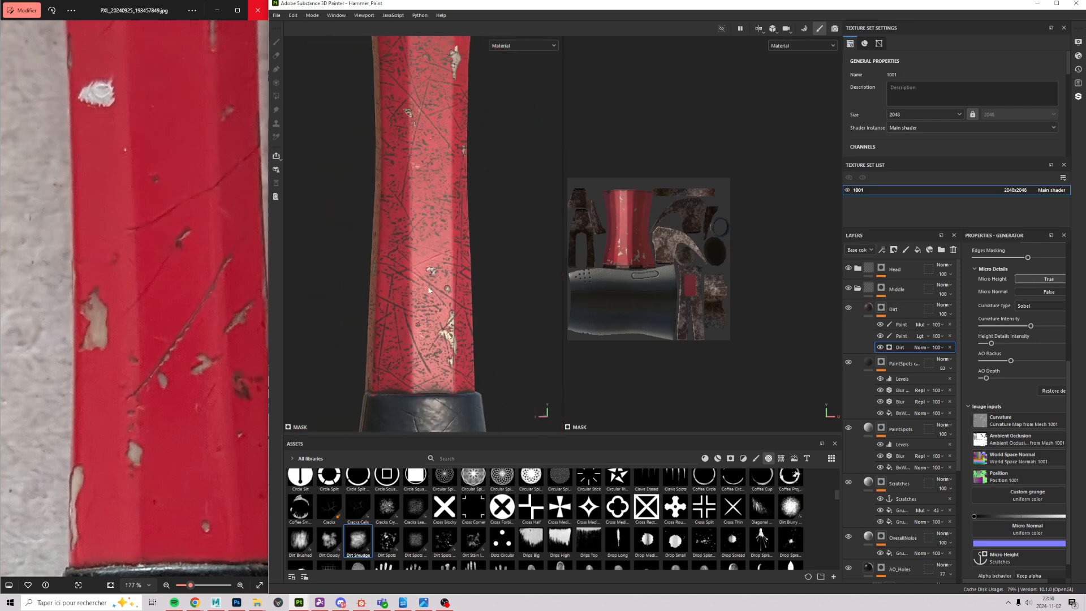
alt+drag(428, 290, 471, 148)
alt+middle_drag(440, 113, 432, 239)
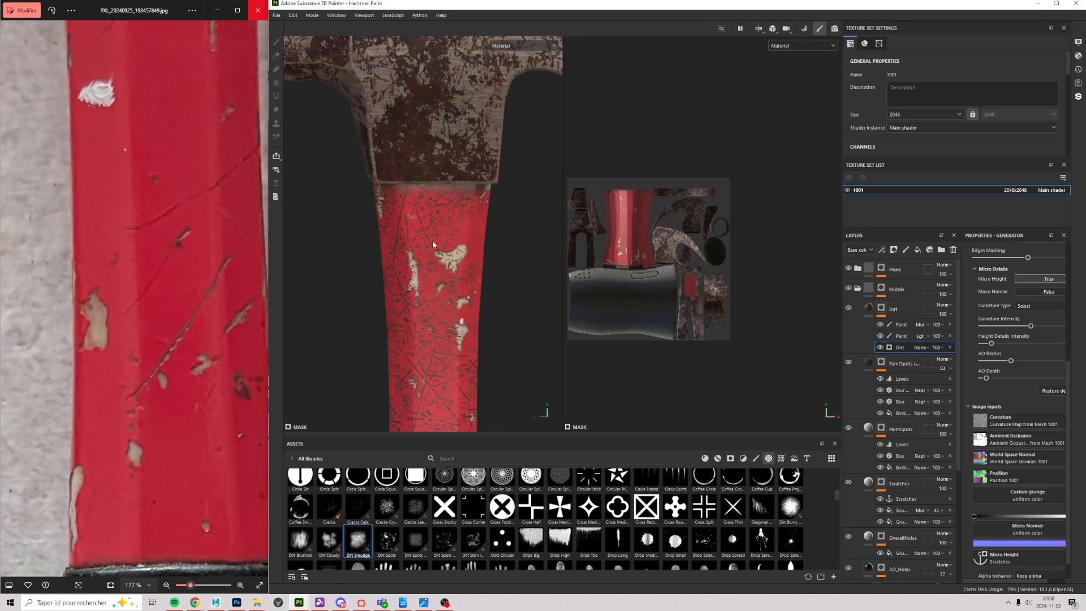
scroll(447, 290, up, 5)
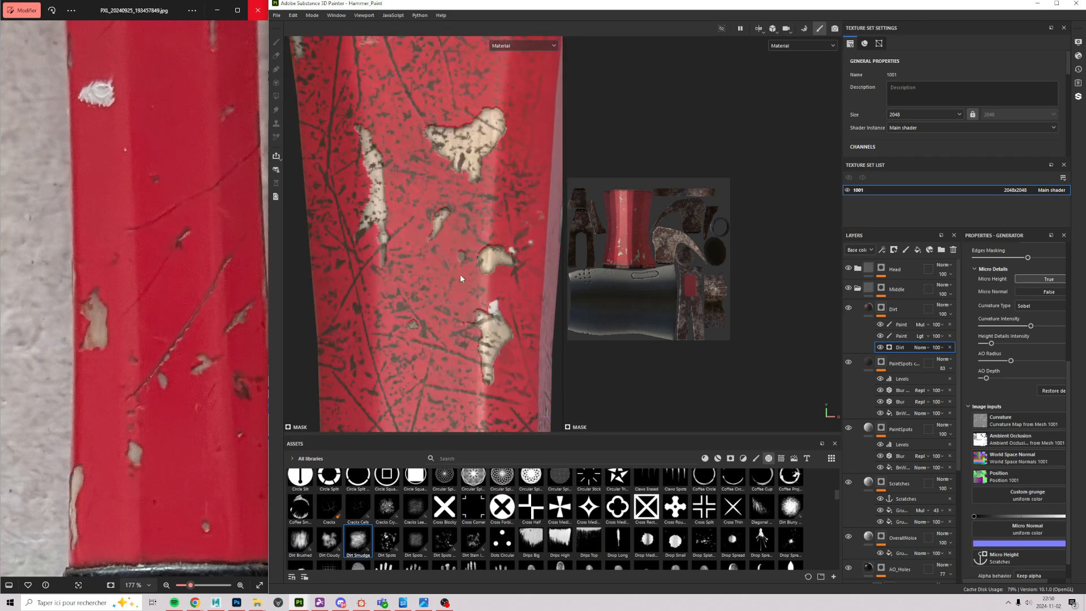
scroll(490, 329, down, 2)
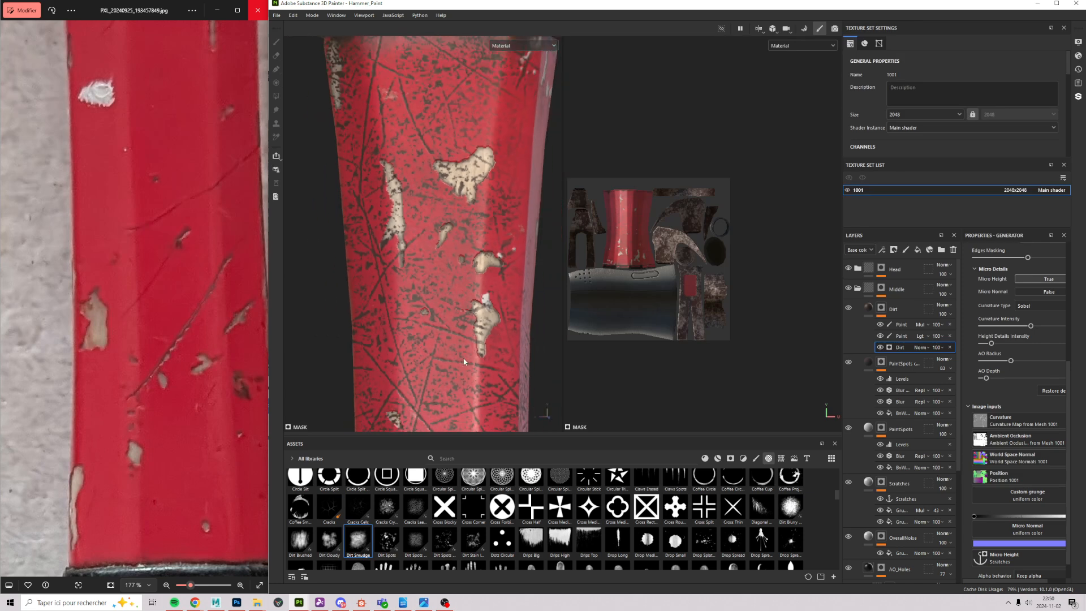
alt+middle_drag(464, 362, 390, 305)
scroll(375, 313, up, 4)
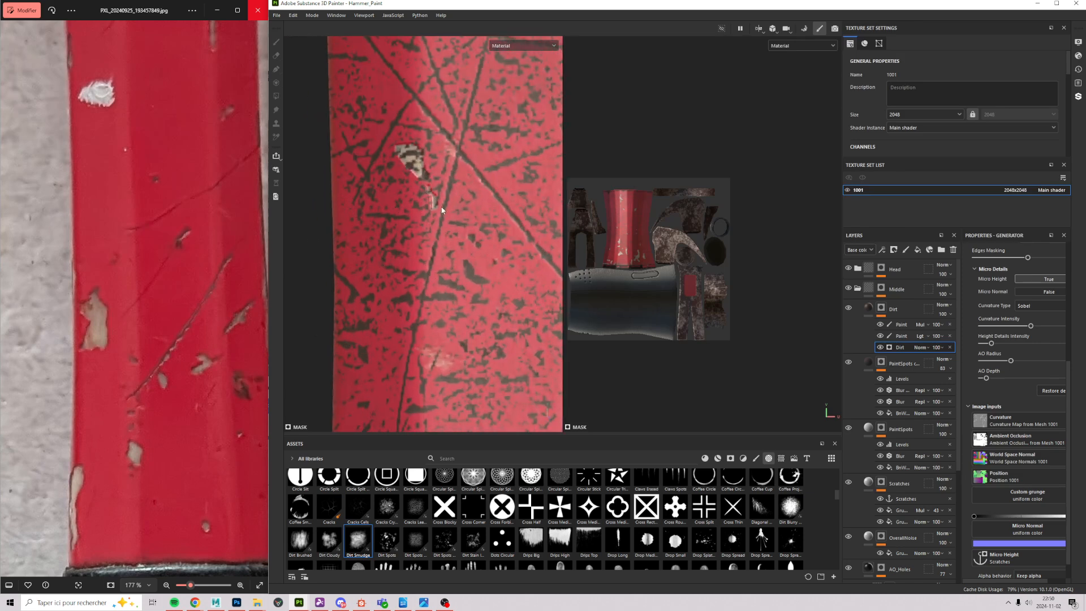
scroll(441, 209, down, 2)
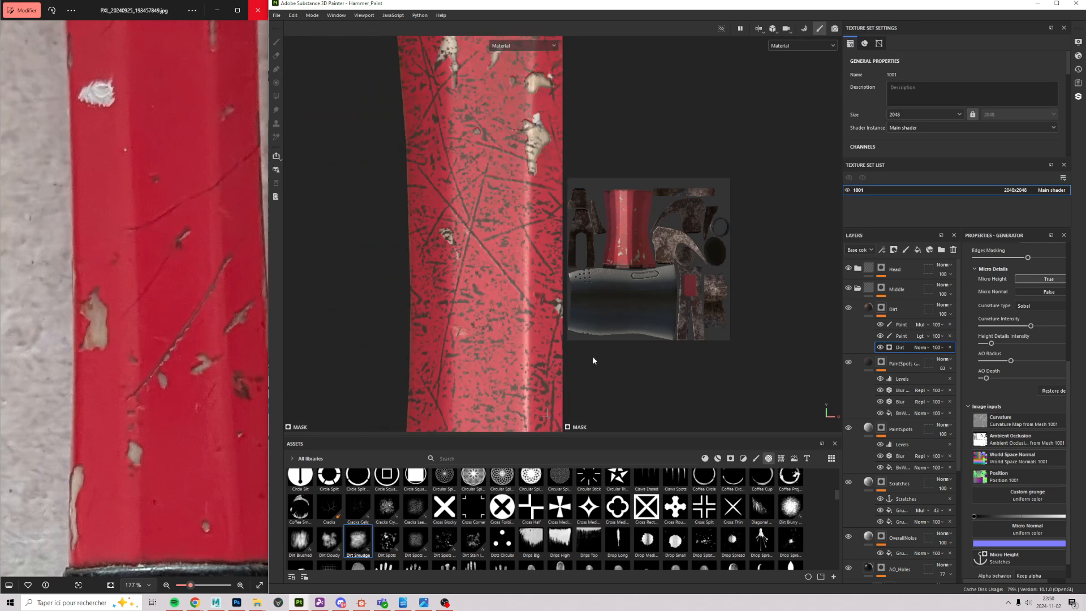
Step: Duplicate the Dirt layer
click(904, 313)
right_click(904, 313)
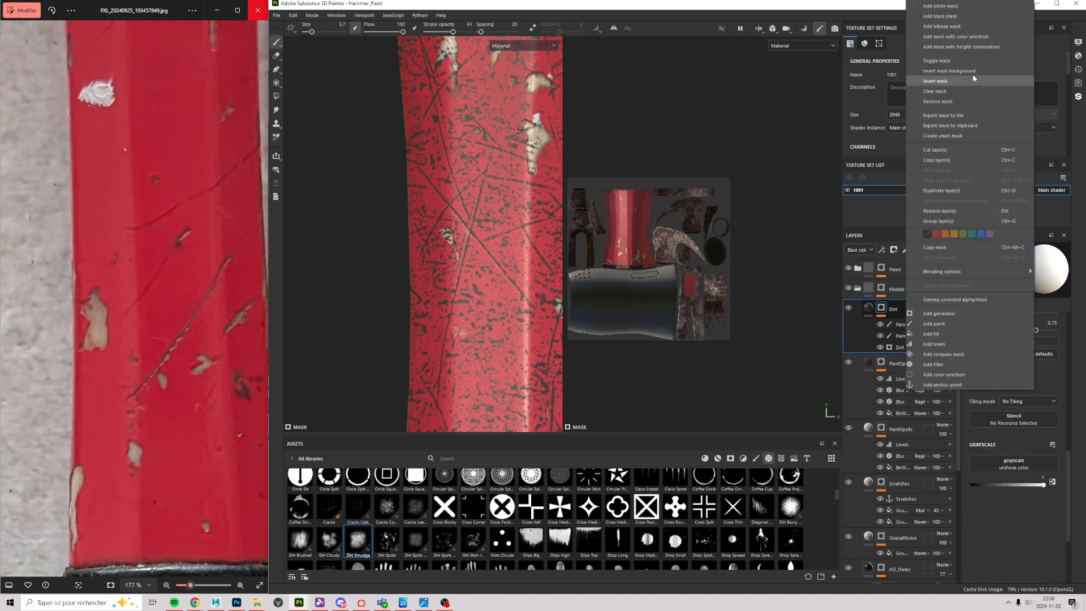
click(960, 194)
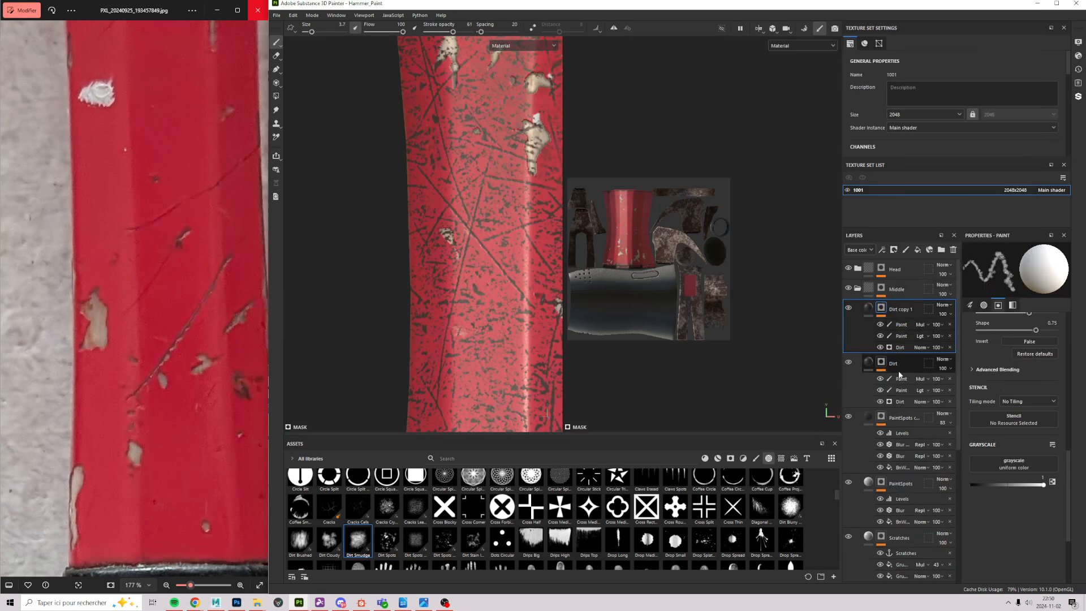
Step: Remove the Scratches input from the original Dirt generator's Micro Height, keeping Micro Normal off
click(899, 401)
scroll(1038, 460, down, 2)
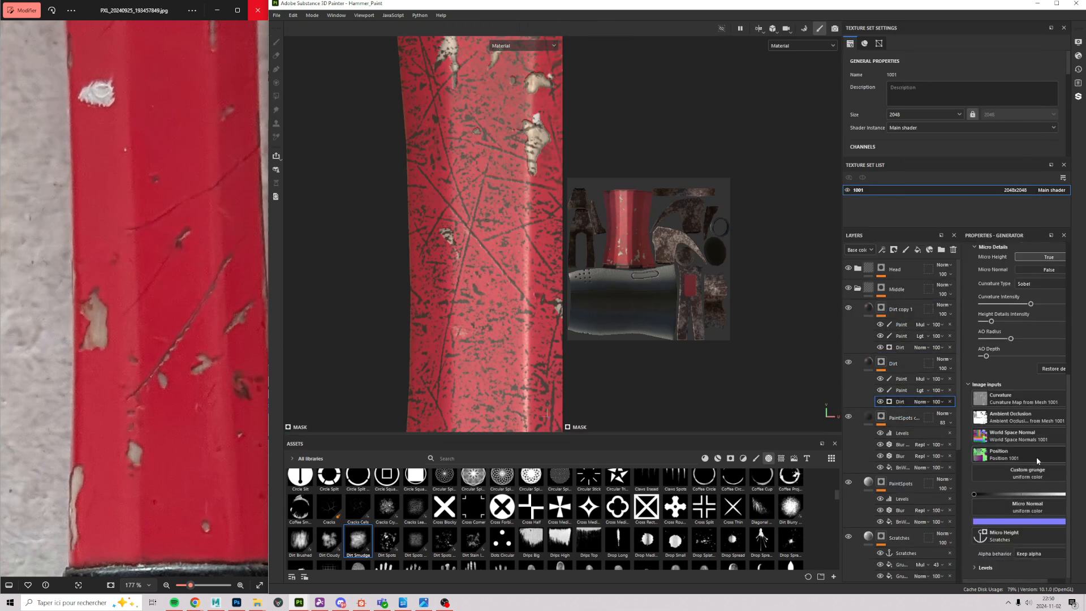
drag(1014, 581, 1032, 582)
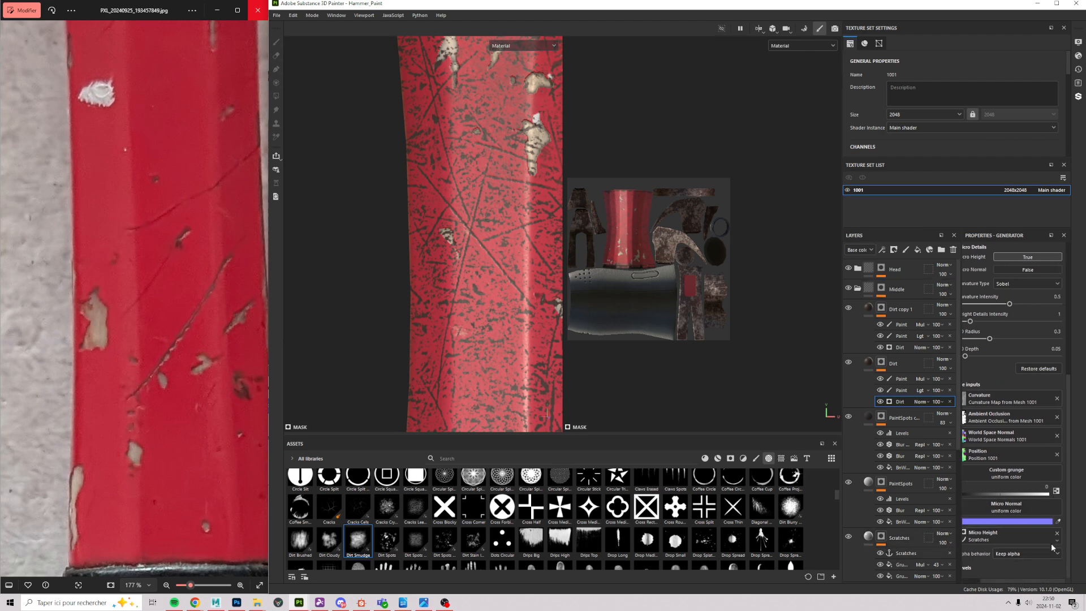
click(1057, 534)
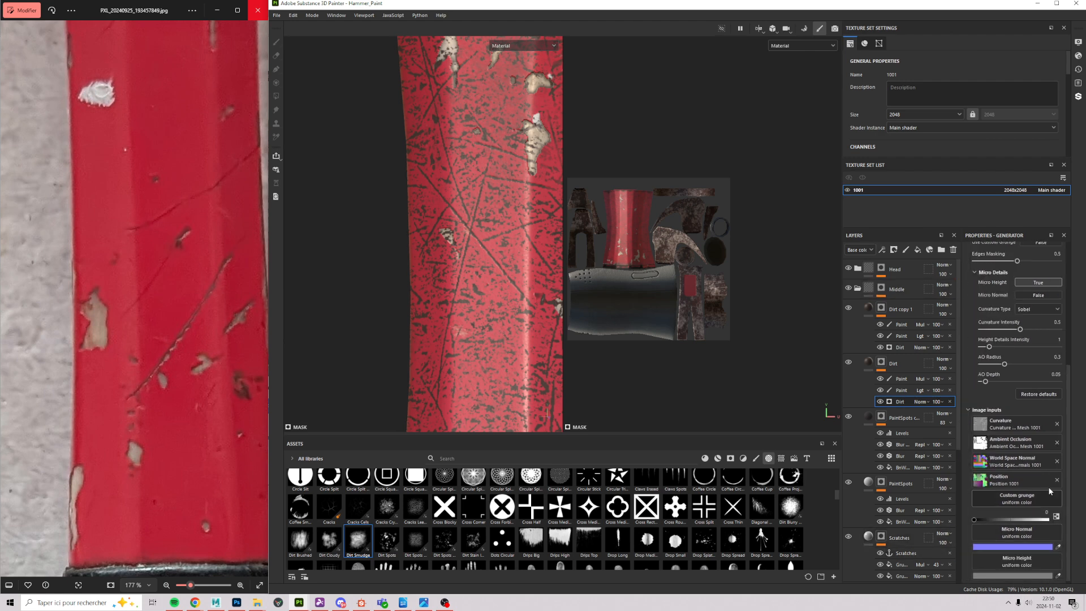
click(1037, 295)
click(1038, 295)
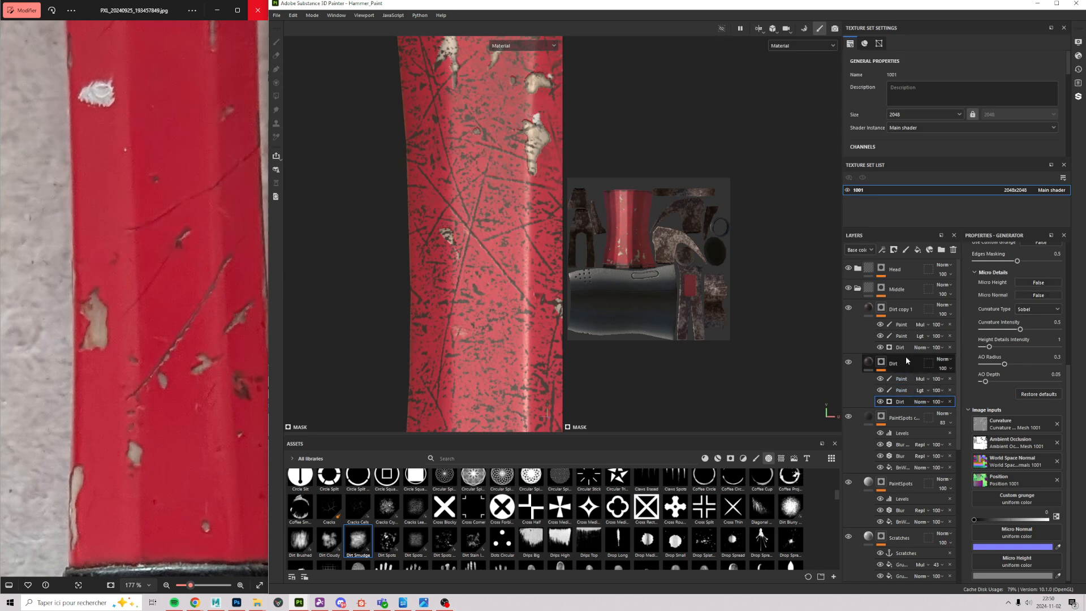
Step: Delete the copy's two paint sub-layers and rename it 'DirtScratches'
click(947, 324)
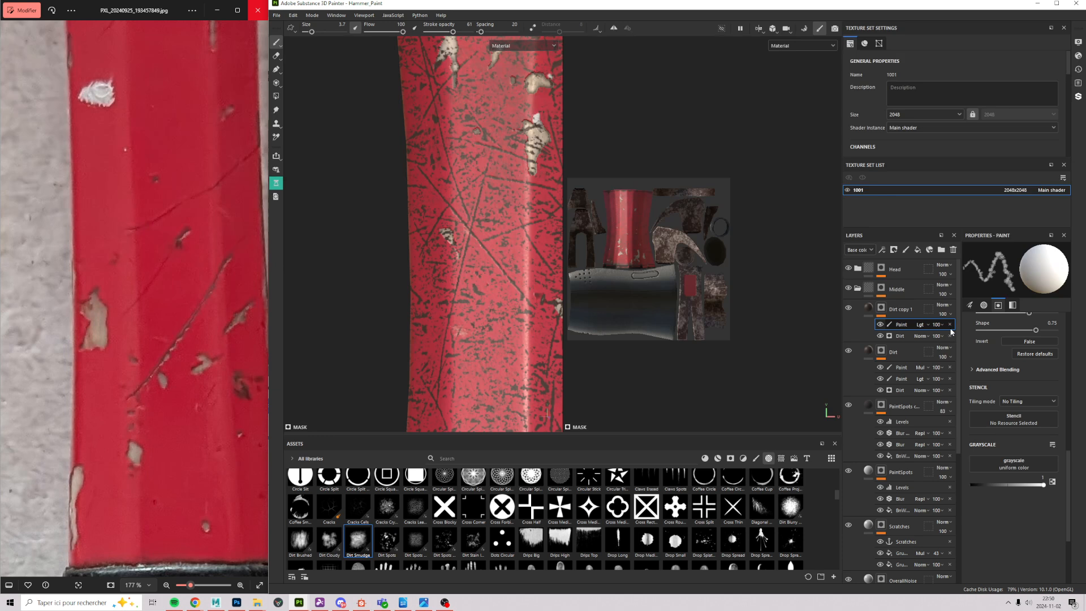
click(949, 324)
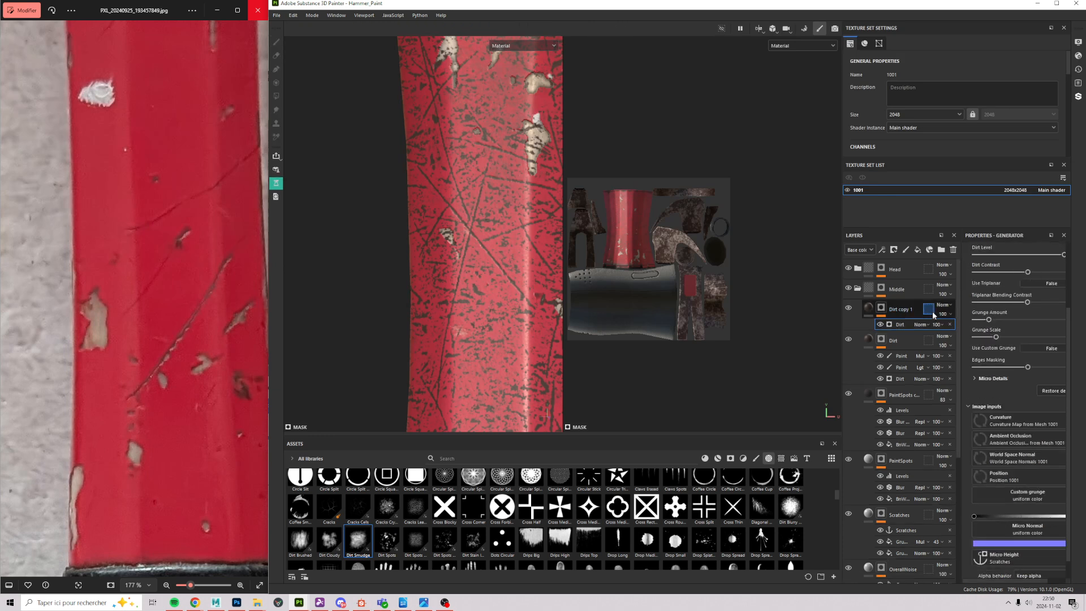
click(898, 311)
double_click(899, 309)
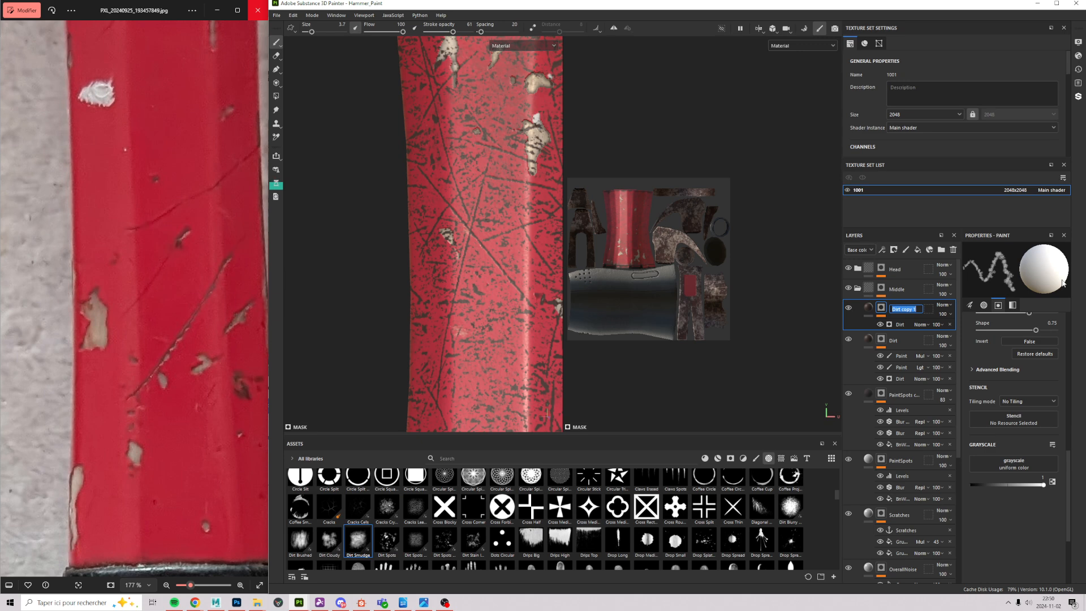
text(DirtScratches)
key(Return)
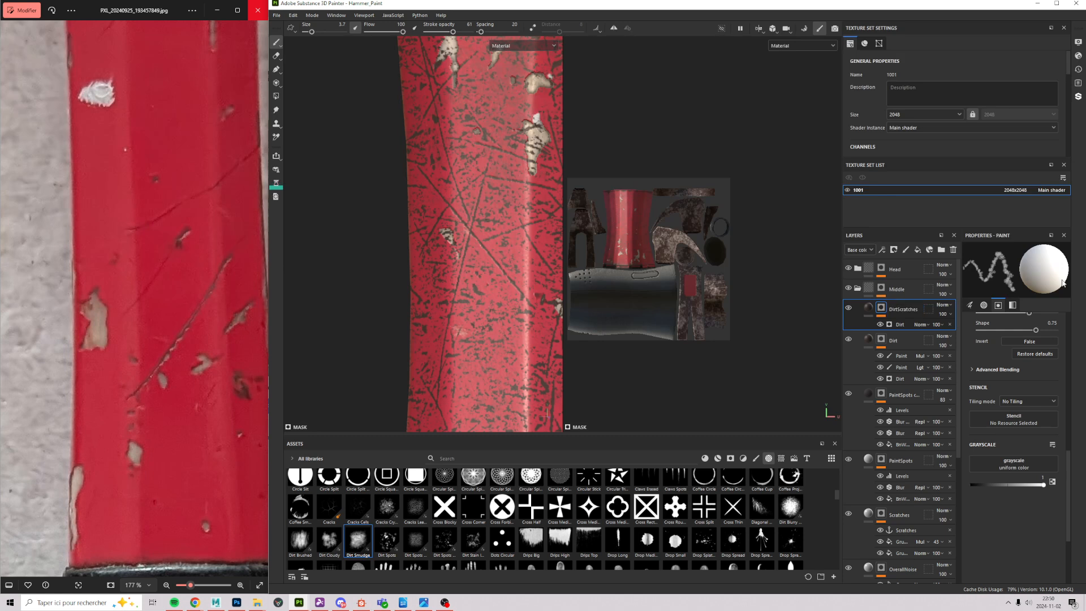
Step: Lower the DirtScratches generator's Dirt Level near zero
click(904, 324)
scroll(424, 180, up, 2)
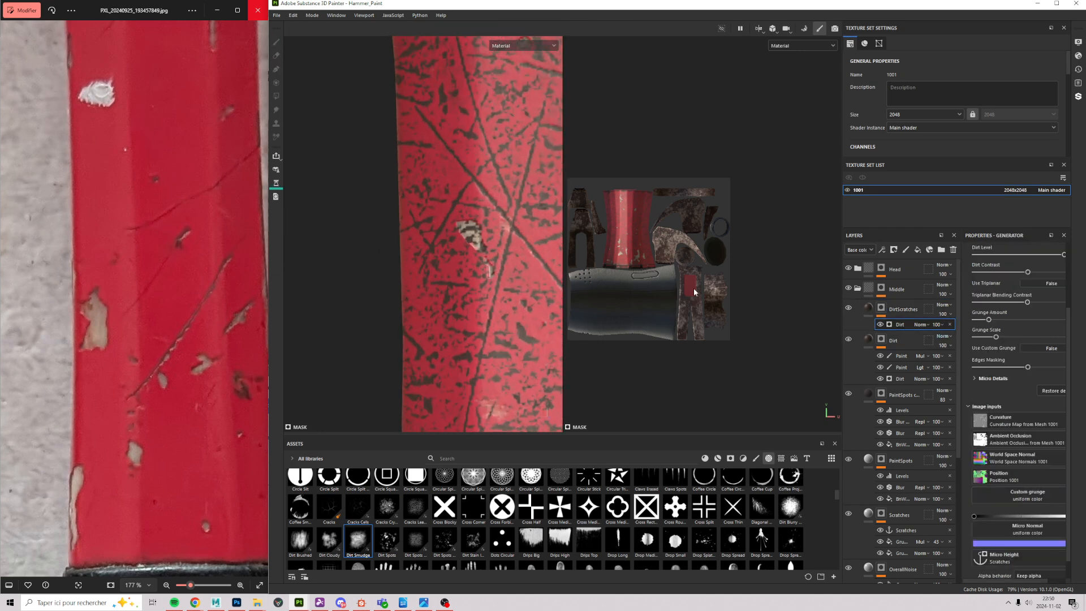
alt+middle_drag(464, 241, 364, 202)
scroll(1049, 351, up, 3)
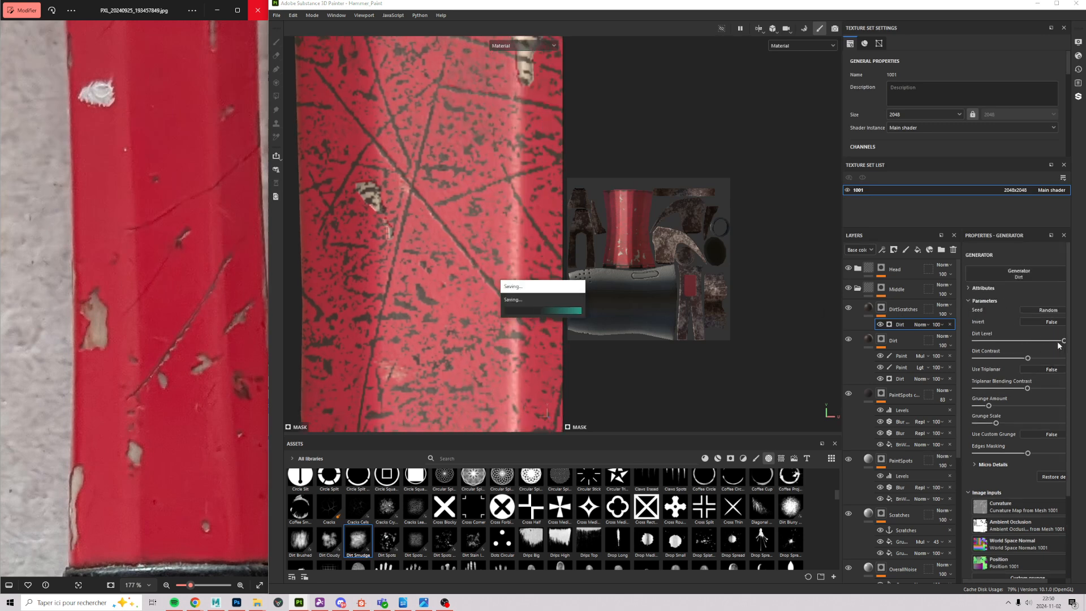
drag(1062, 341, 977, 359)
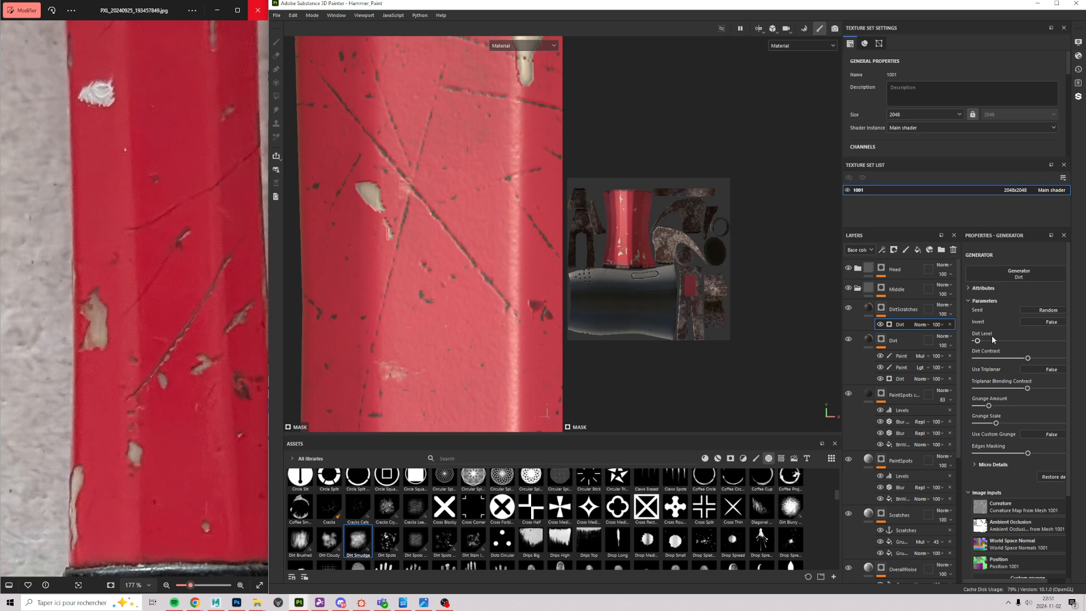
Step: Inspect the dark dirt tracing the scratches from the hammer head down to the grip
scroll(343, 212, down, 3)
alt+middle_drag(410, 128, 380, 252)
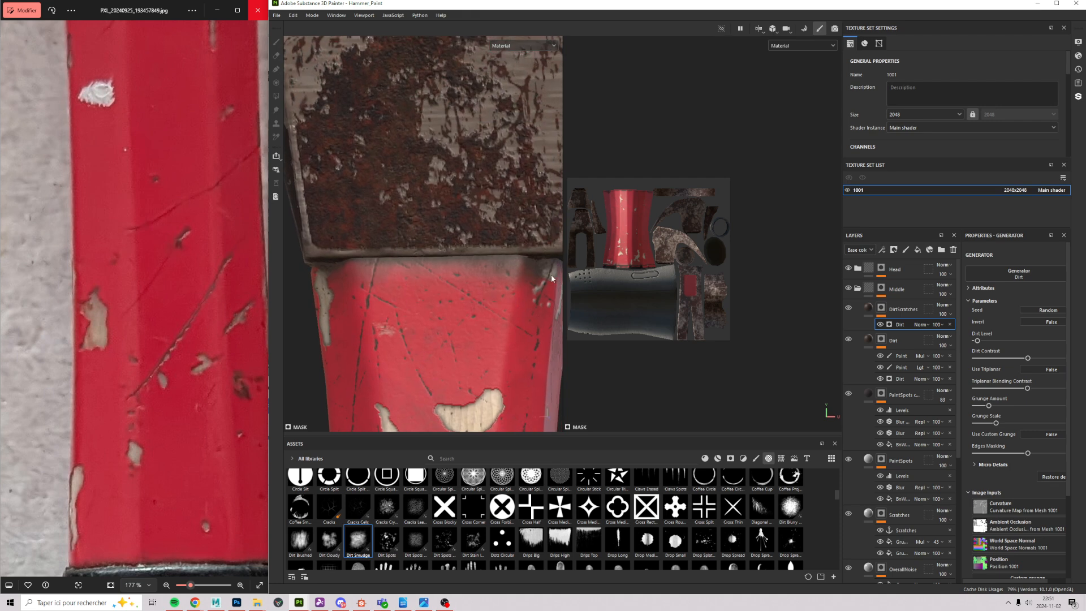
alt+middle_drag(550, 273, 507, 107)
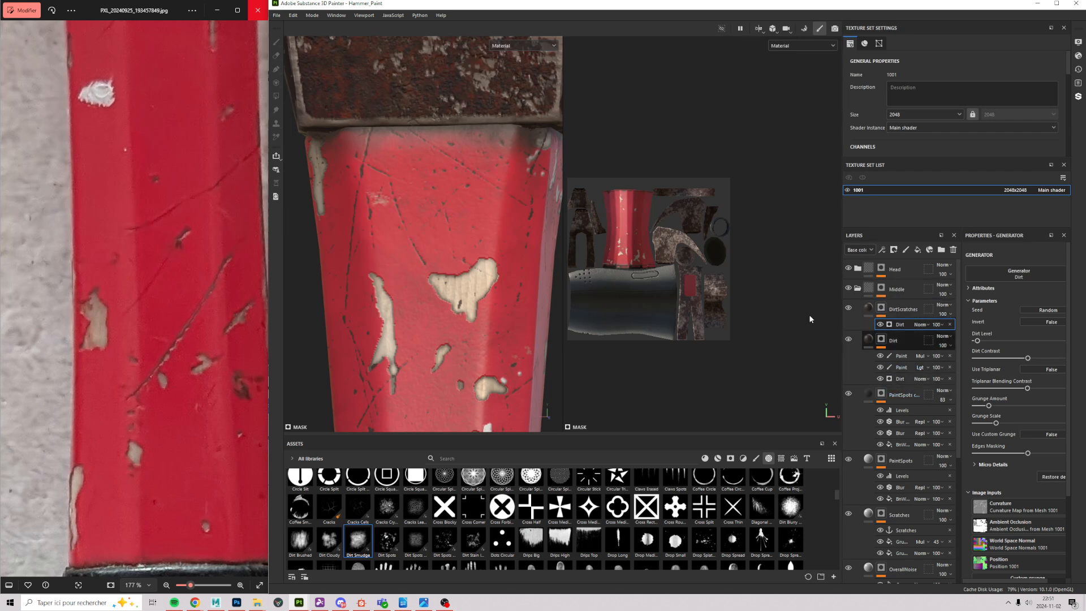
alt+middle_drag(439, 362, 408, 120)
scroll(409, 120, down, 3)
scroll(471, 242, down, 3)
alt+middle_drag(412, 268, 448, 103)
scroll(409, 246, up, 4)
alt+middle_drag(381, 384, 405, 199)
scroll(405, 274, up, 2)
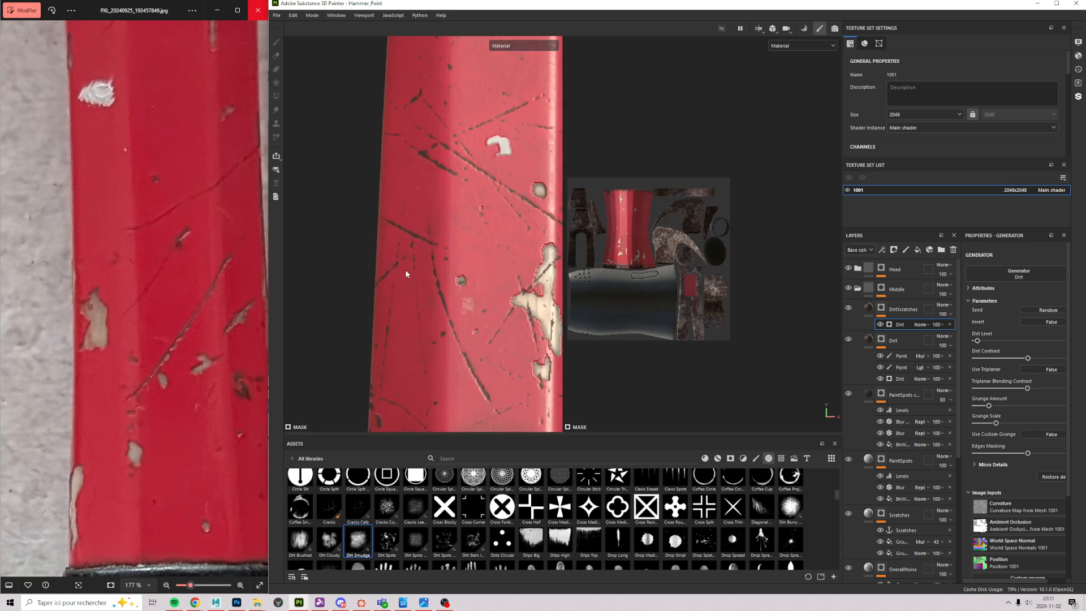
scroll(406, 274, up, 1)
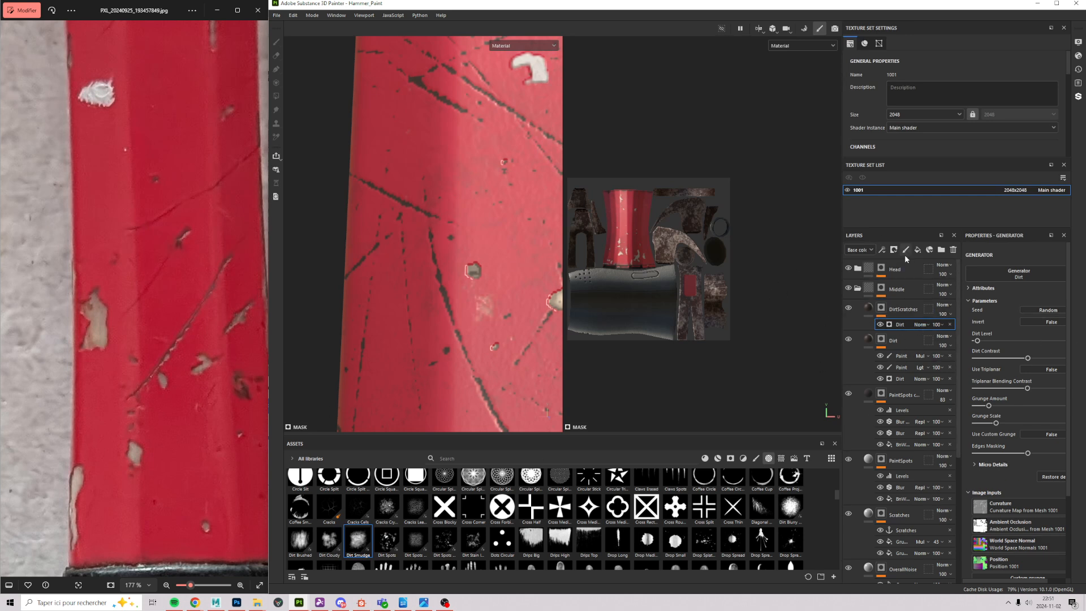
click(882, 250)
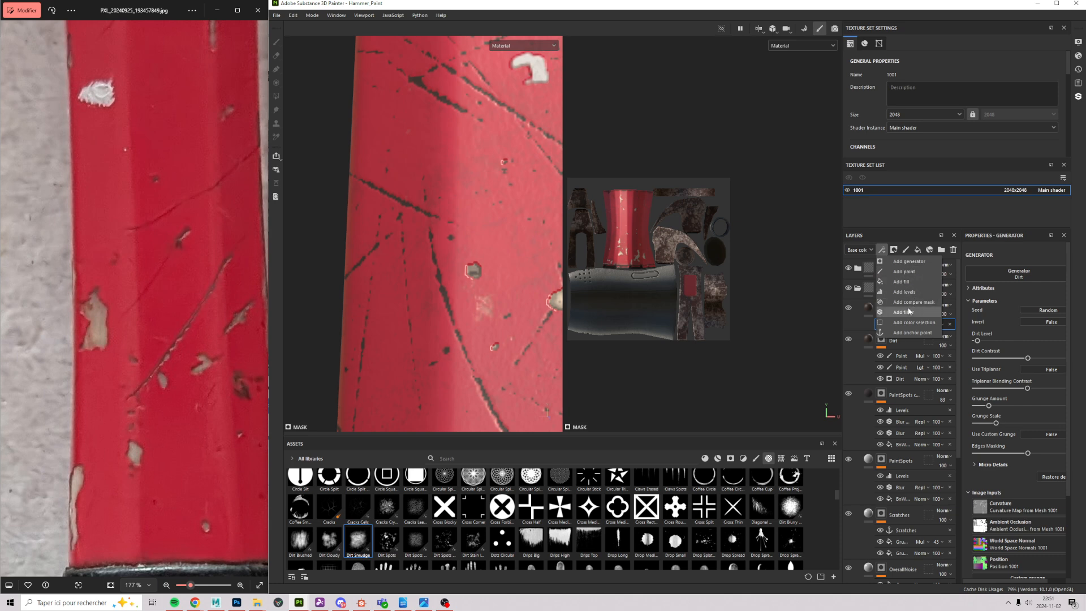
Step: Add a Blur filter to the DirtScratches dirt
click(908, 311)
click(1021, 278)
click(979, 316)
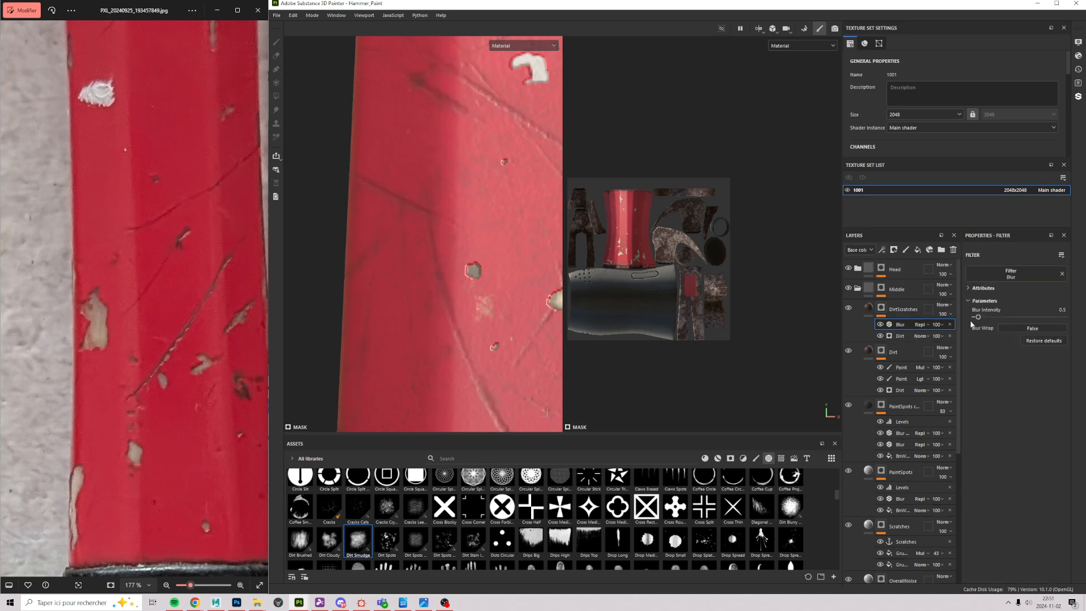
drag(977, 316, 975, 318)
Step: Set the Blur intensity to exactly 0.2 and check the handle and grip
alt+middle_drag(478, 372, 379, 290)
alt+right_drag(379, 290, 527, 225)
alt+middle_drag(527, 225, 547, 356)
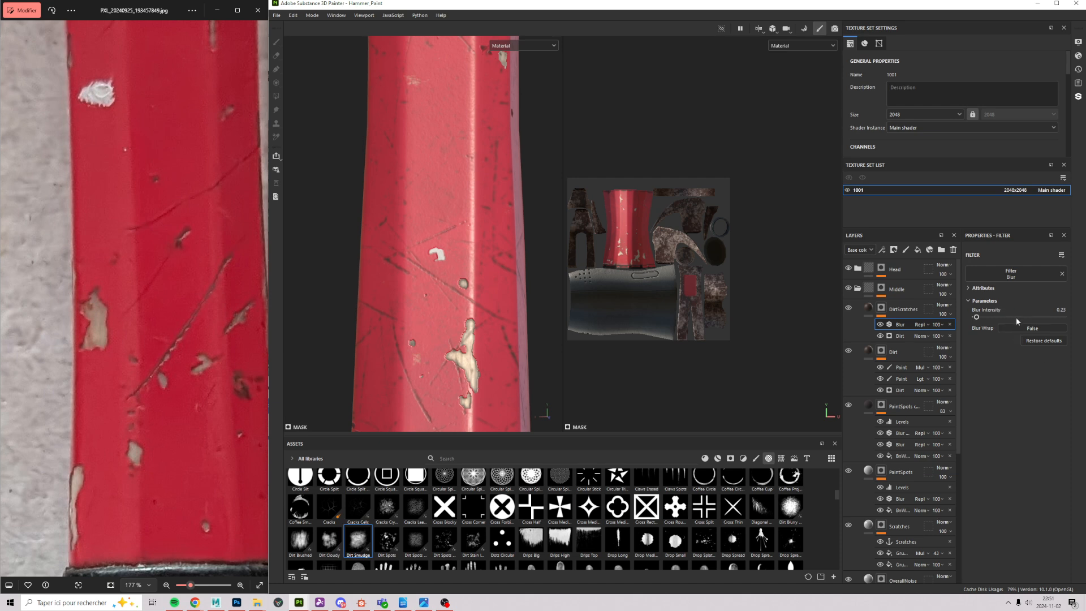
double_click(1057, 309)
key(Right)
key(Return)
alt+middle_drag(451, 299, 424, 149)
alt+right_drag(424, 149, 394, 148)
alt+middle_drag(395, 148, 409, 238)
alt+right_drag(409, 238, 437, 203)
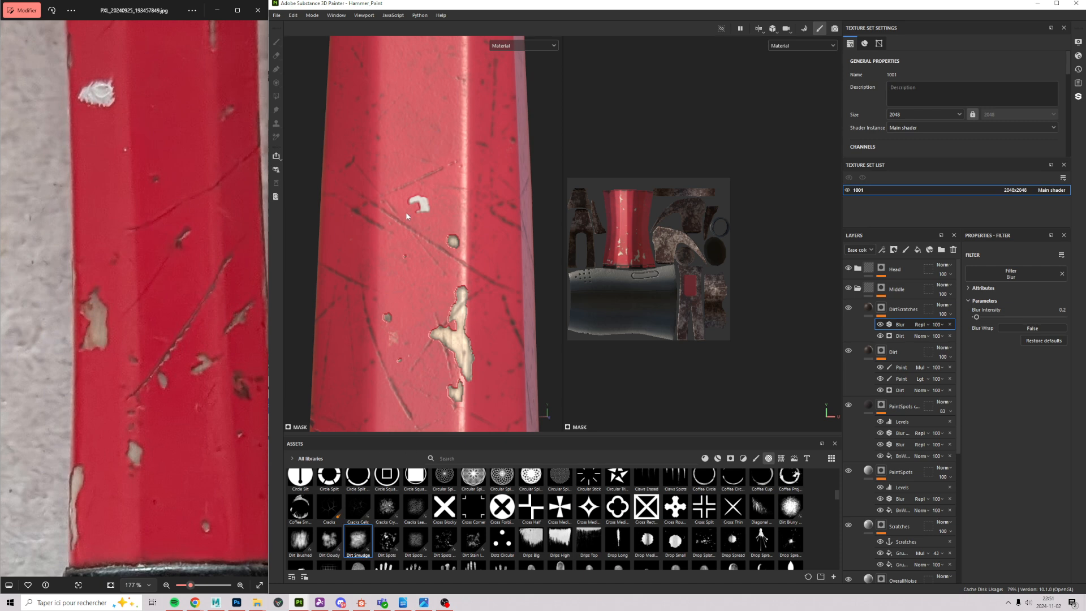
Step: Compare the handle with and without the Blur, set its opacity to 61, and reselect the Dirt generator
click(880, 325)
click(881, 325)
click(936, 330)
drag(968, 339, 954, 341)
alt+drag(357, 252, 456, 59)
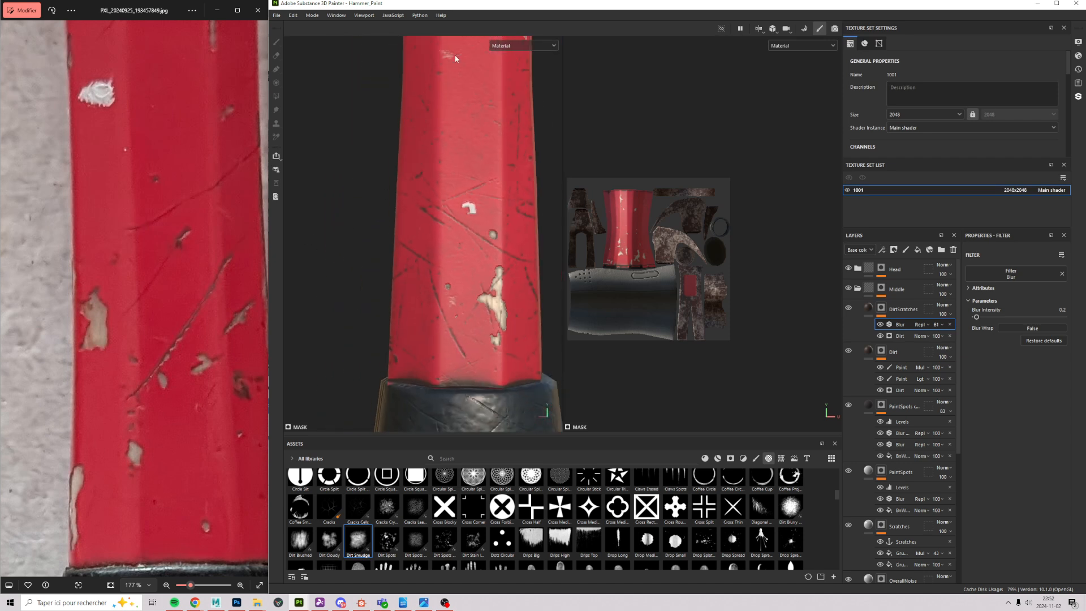
alt+drag(433, 147, 423, 208)
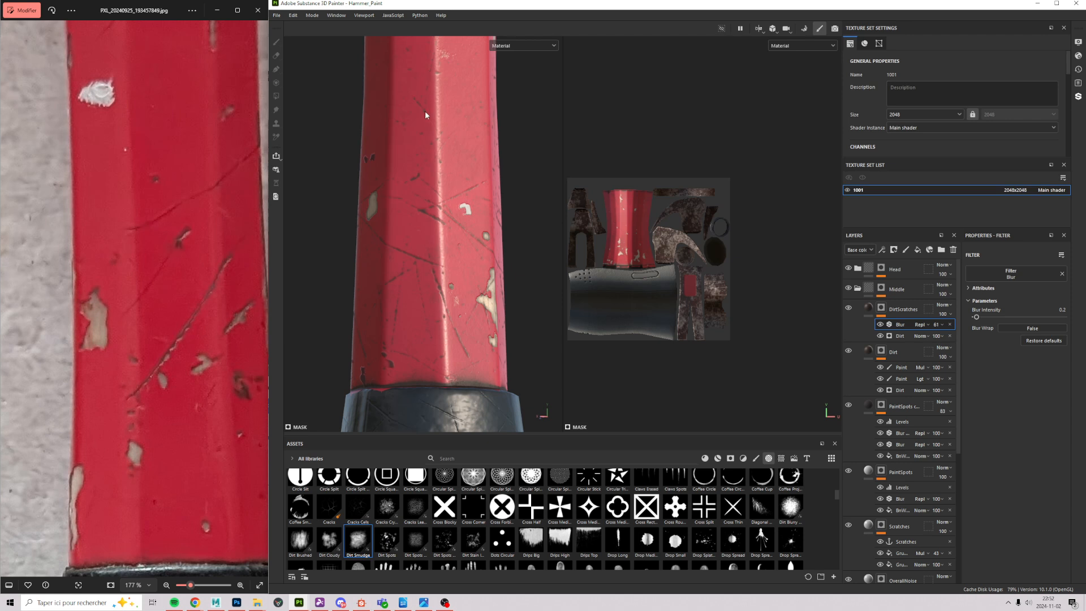
alt+right_drag(425, 111, 463, 118)
alt+middle_drag(404, 91, 413, 195)
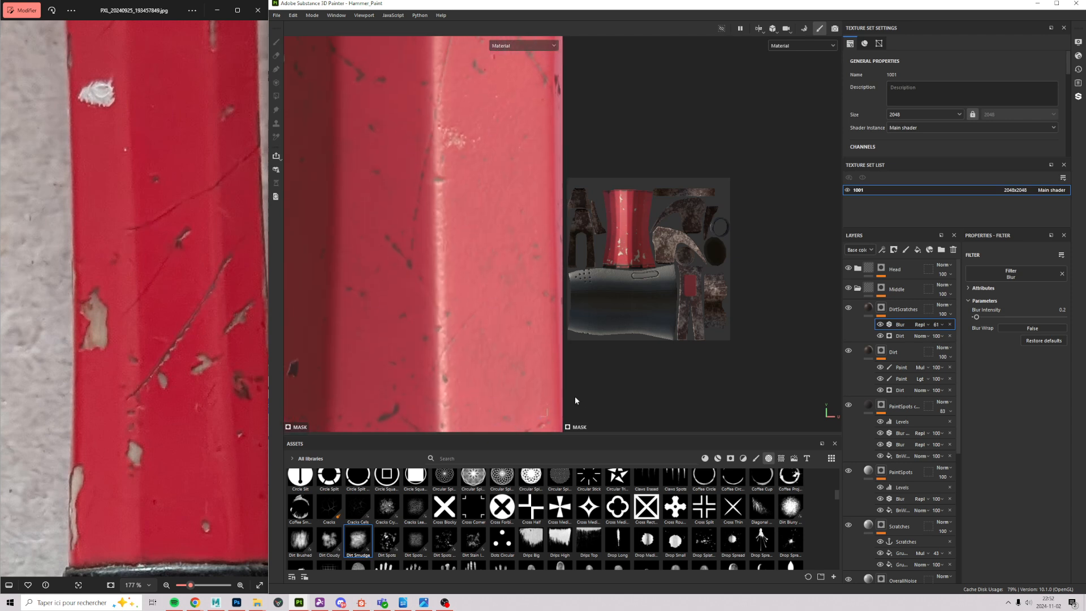
alt+middle_drag(575, 400, 526, 200)
alt+middle_drag(459, 145, 472, 306)
alt+right_drag(473, 305, 376, 314)
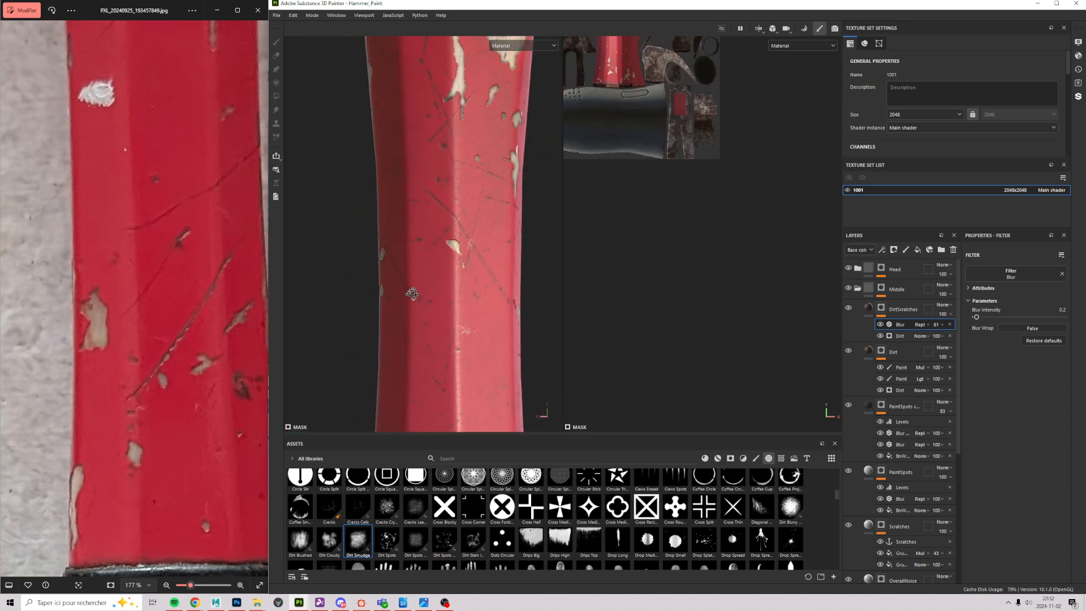
alt+drag(376, 314, 390, 310)
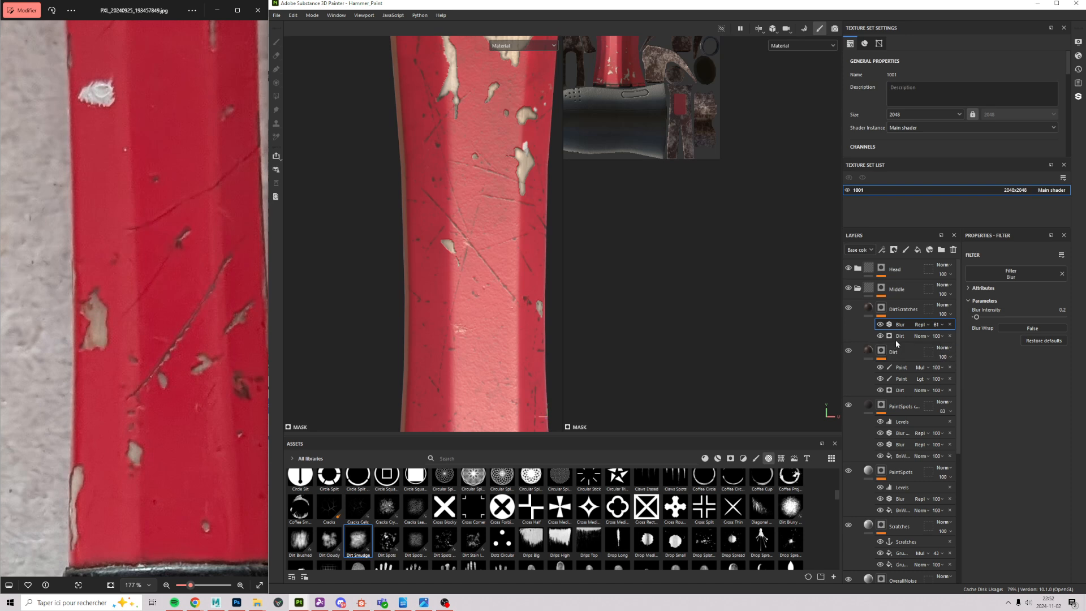
click(916, 336)
scroll(1012, 366, down, 2)
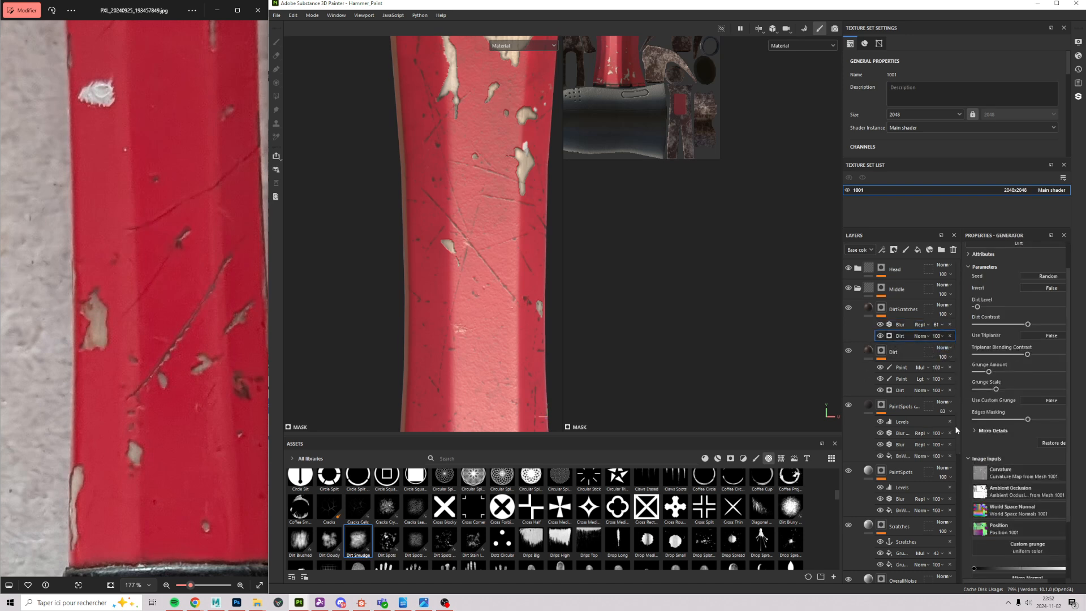
Step: Raise the Dirt generator's Micro Details height intensity and undo the Blur opacity back to 100
click(981, 431)
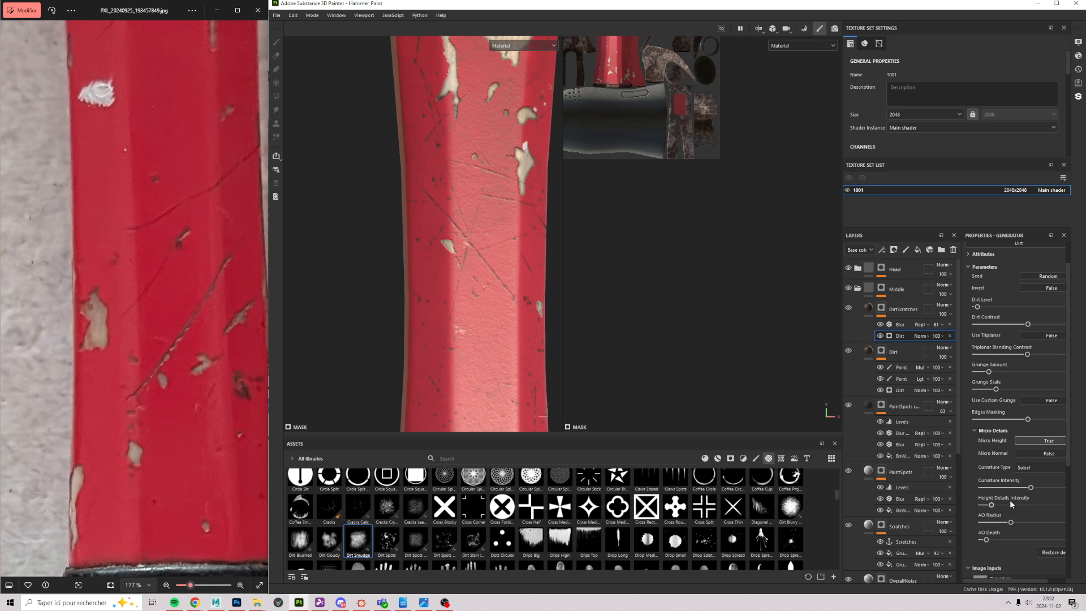
drag(991, 504, 972, 504)
scroll(348, 275, up, 3)
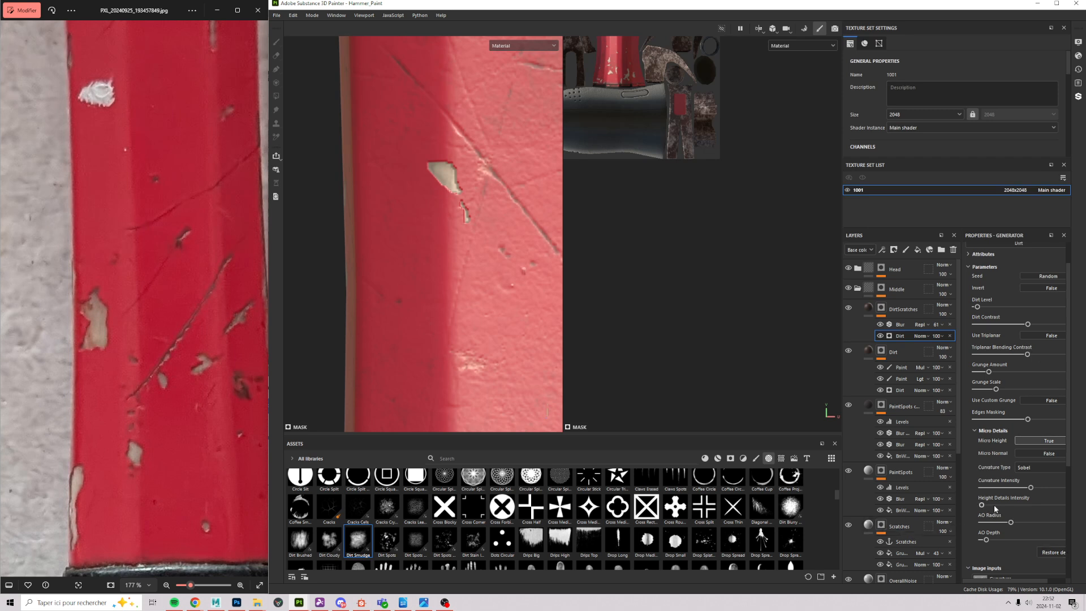
drag(981, 505, 1023, 504)
key(ctrl+z)
drag(984, 505, 982, 505)
scroll(457, 320, down, 5)
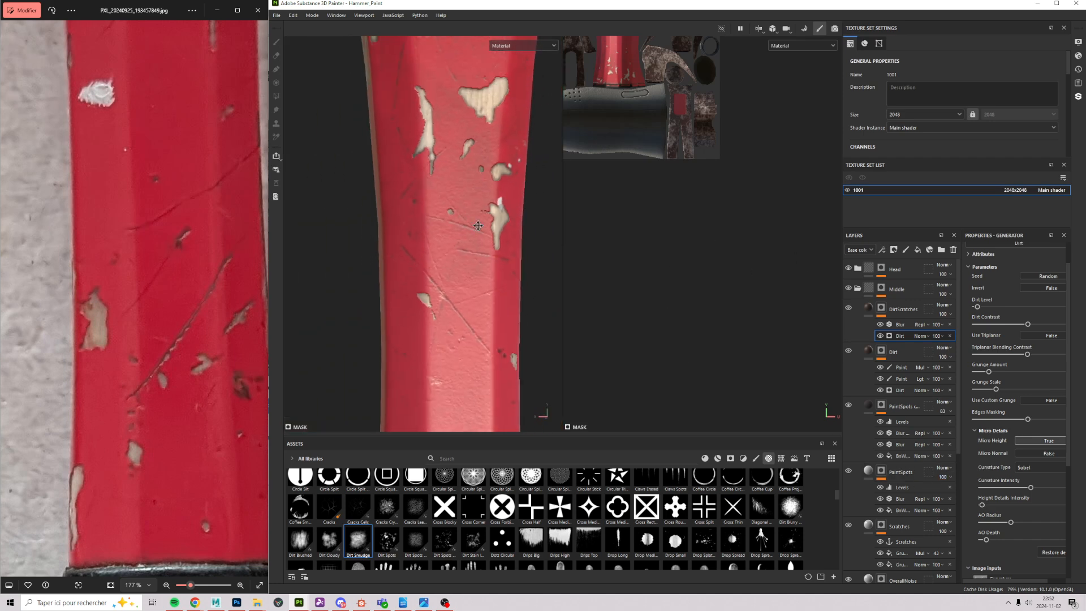
alt+drag(457, 320, 498, 211)
scroll(498, 210, up, 6)
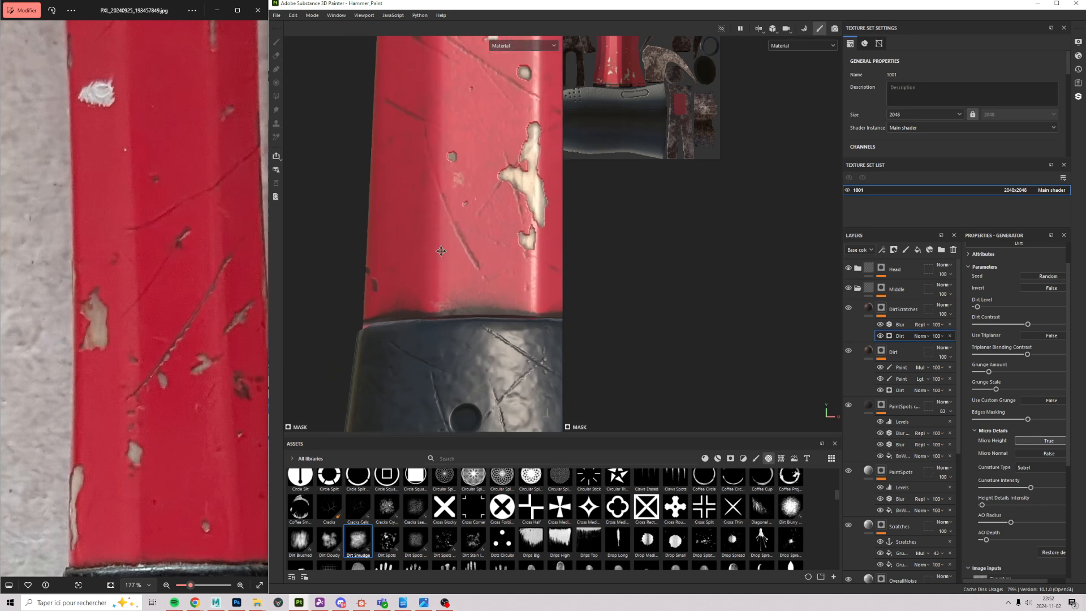
Step: Add a Levels effect above the Blur and raise its low input to about 0.29
click(900, 325)
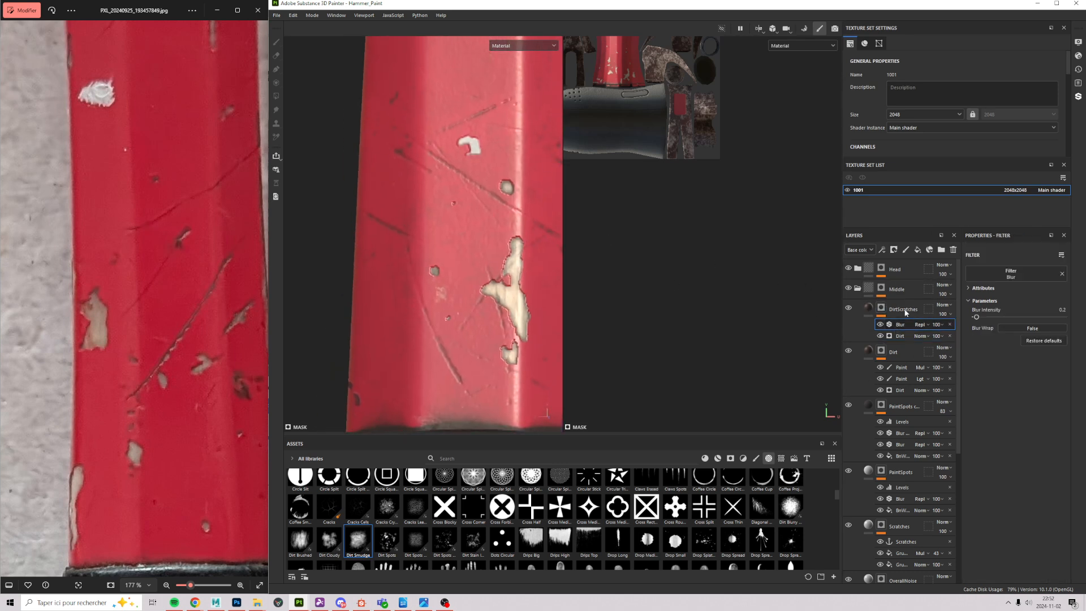
click(882, 250)
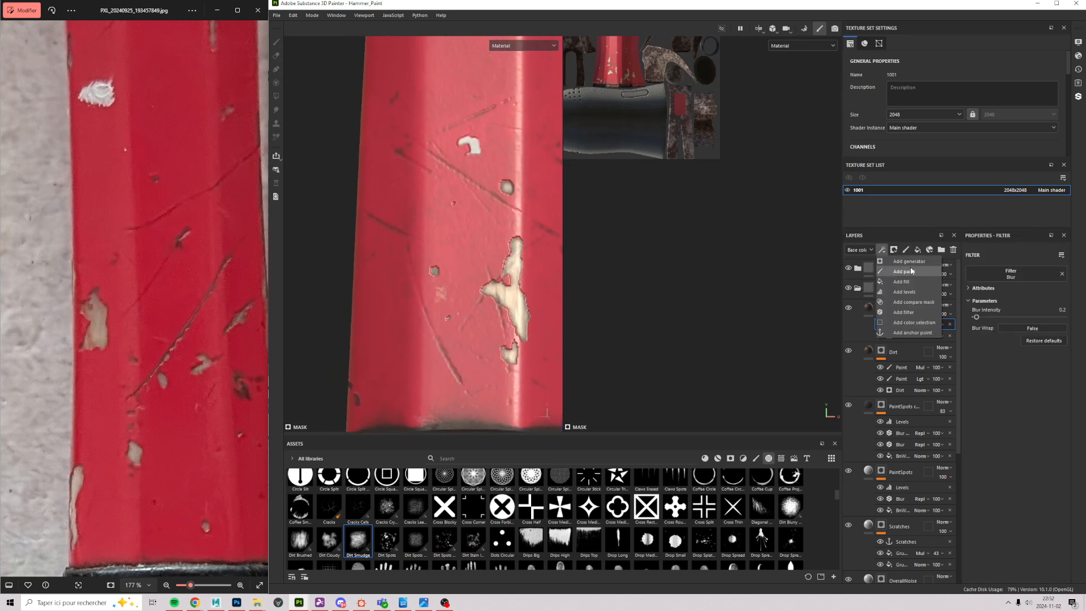
click(905, 301)
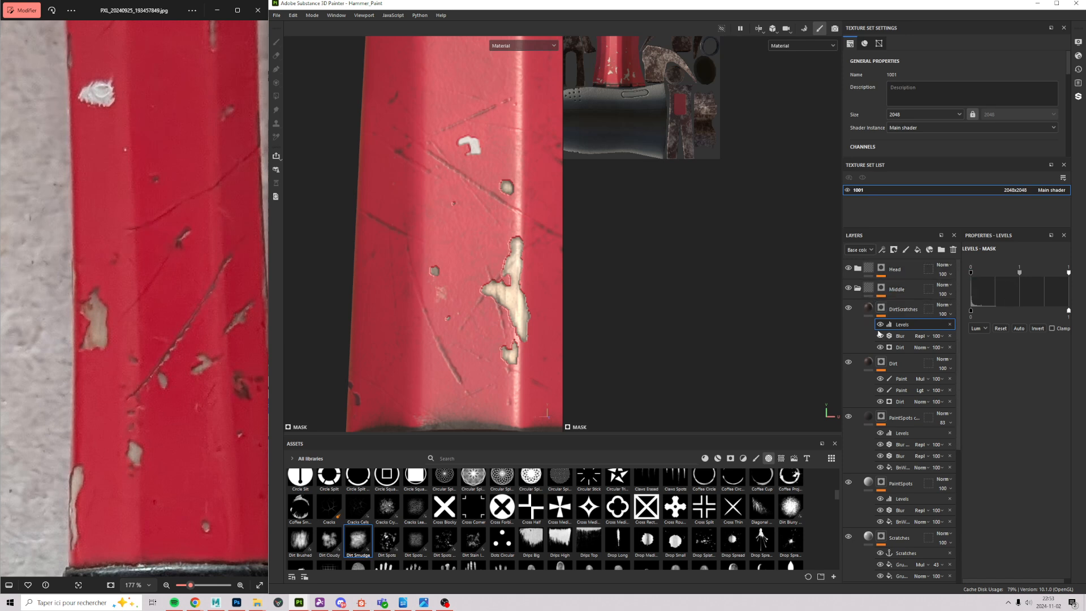
alt+click(883, 308)
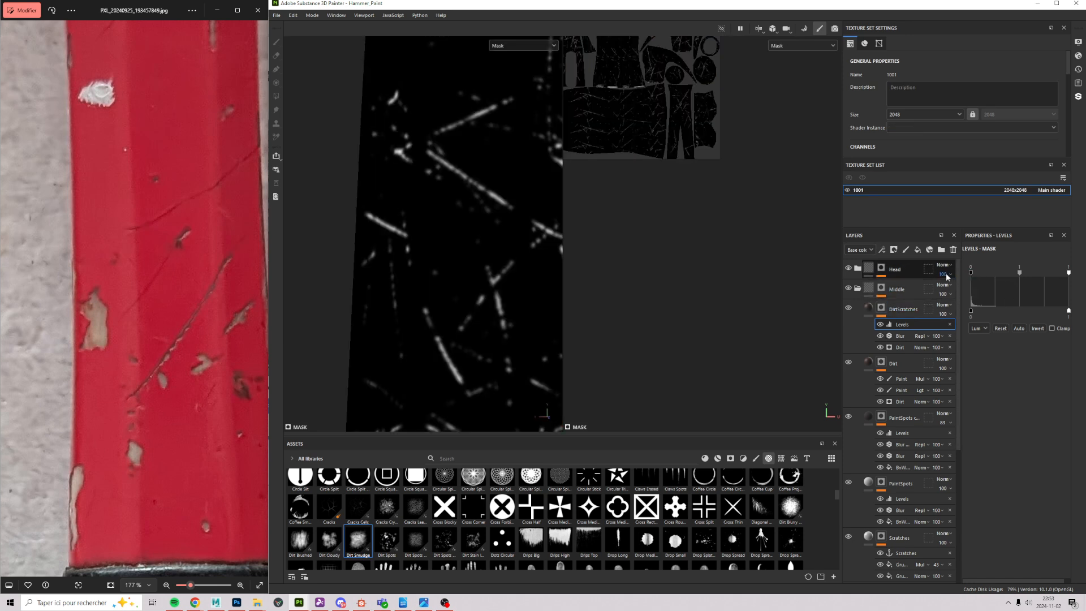
drag(972, 273, 993, 276)
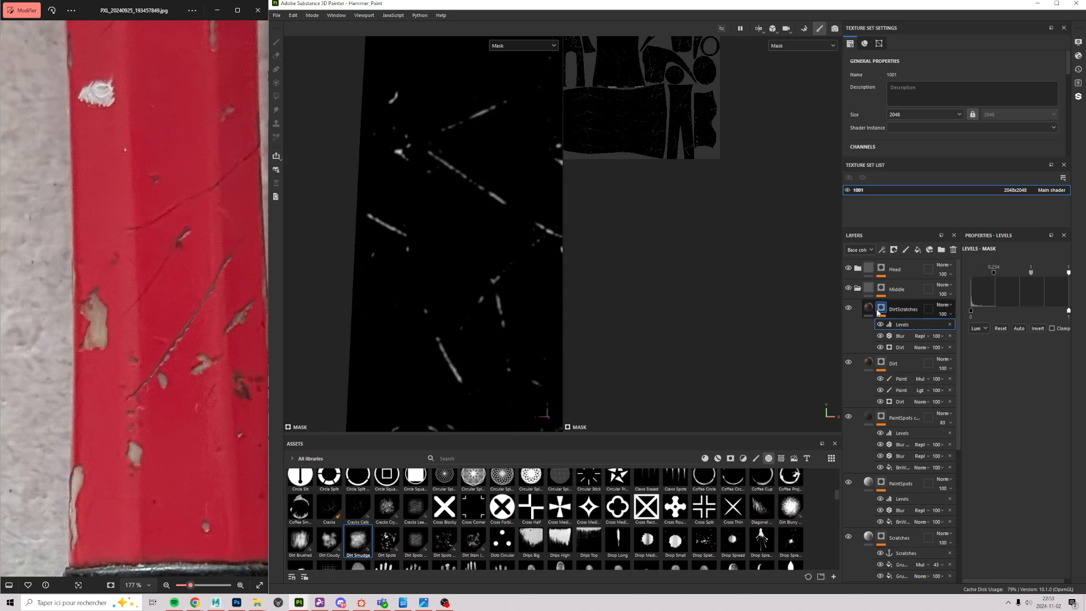
click(868, 308)
Step: Orbit around the hammer to review the sparser handle dirt and the rusty head
alt+right_drag(514, 236, 436, 325)
alt+drag(435, 326, 474, 359)
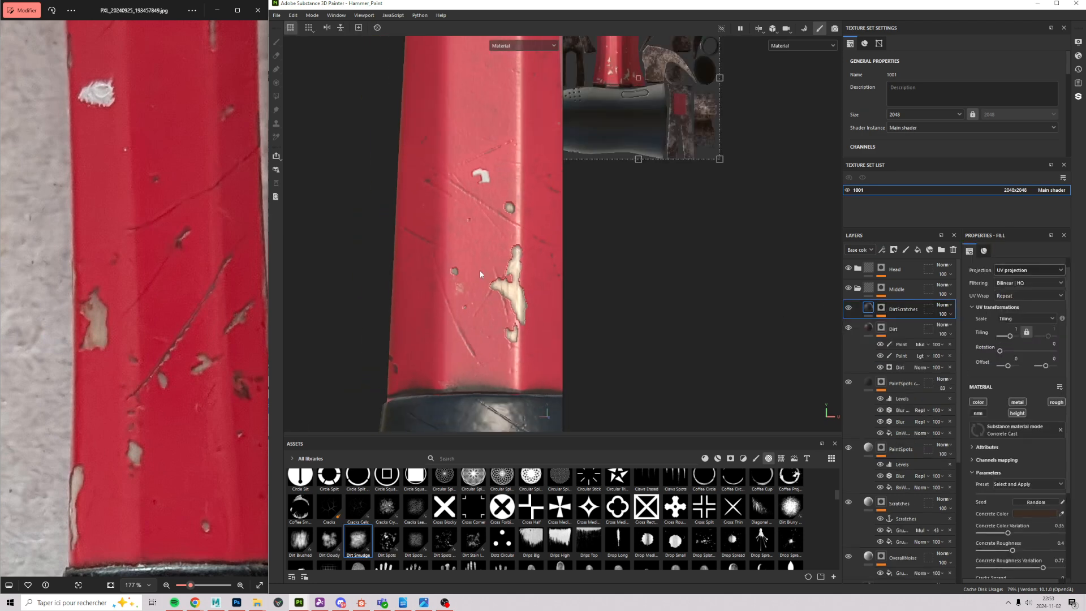
alt+drag(409, 224, 415, 375)
alt+right_drag(415, 376, 434, 324)
alt+drag(434, 323, 481, 314)
alt+right_drag(418, 188, 378, 233)
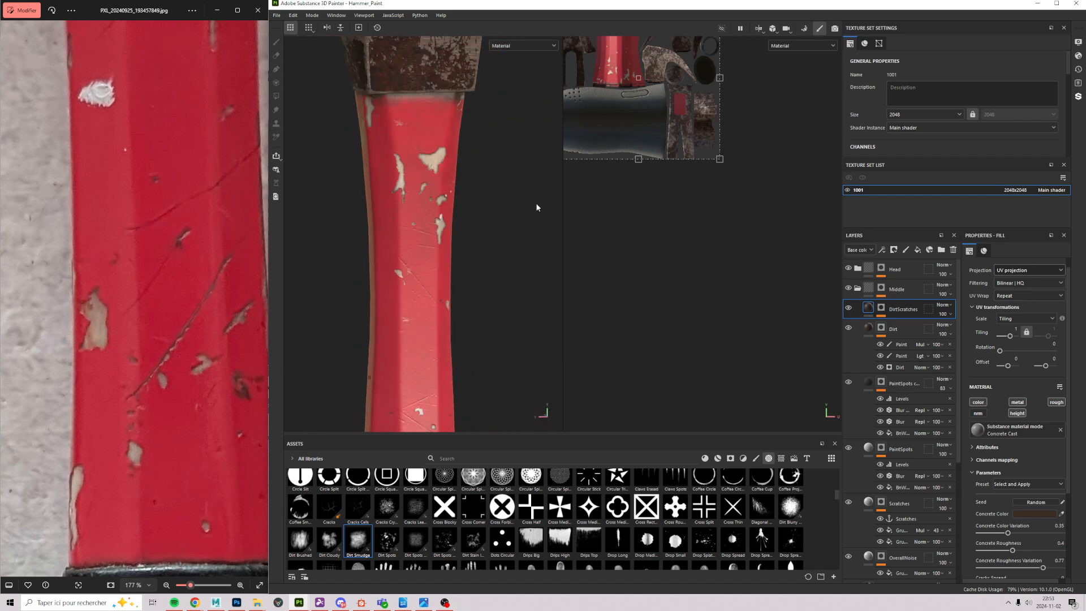
alt+middle_drag(484, 317, 444, 233)
alt+right_drag(444, 233, 402, 243)
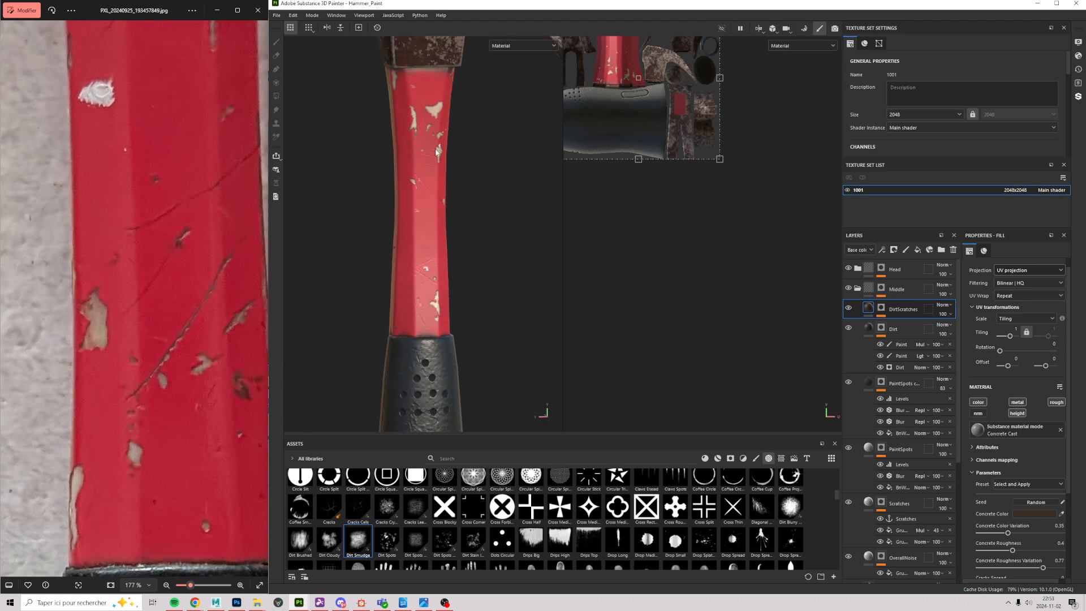
alt+drag(444, 281, 387, 158)
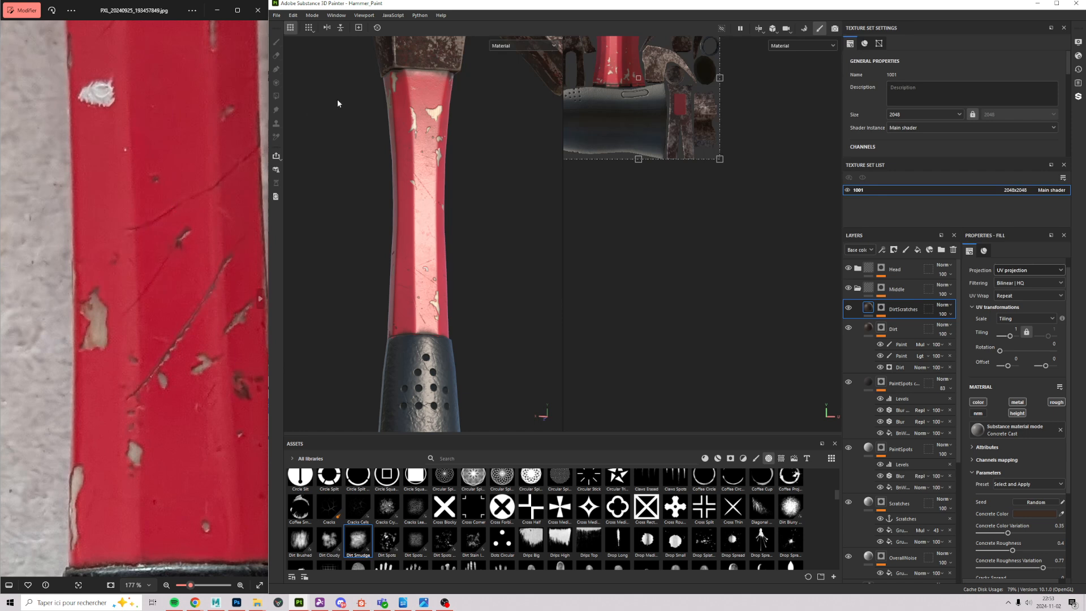
alt+drag(452, 215, 415, 236)
alt+middle_drag(430, 144, 415, 326)
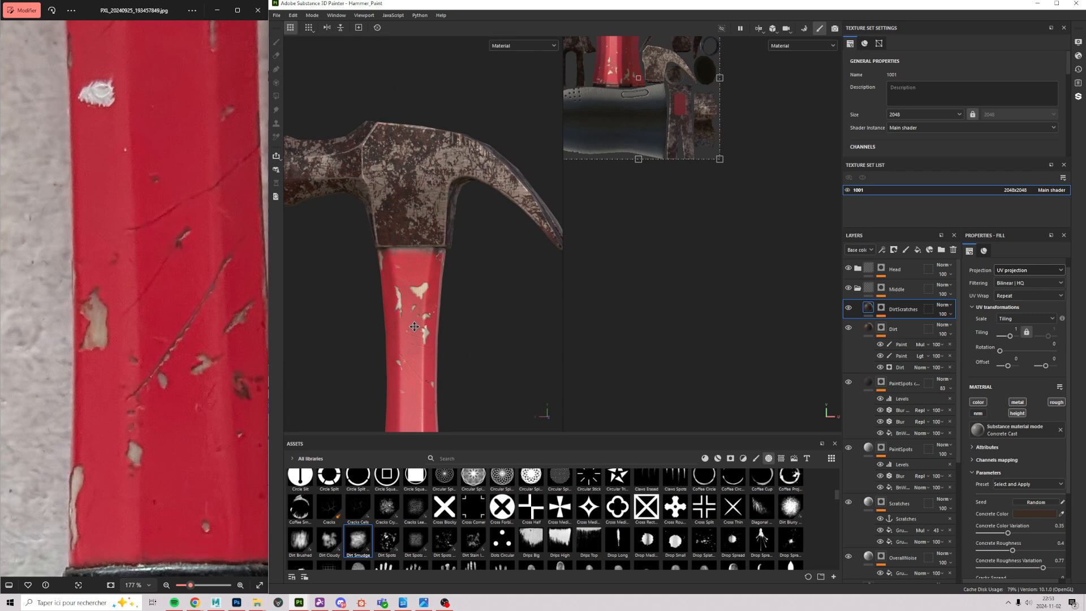
drag(111, 189, 103, 200)
scroll(102, 200, down, 8)
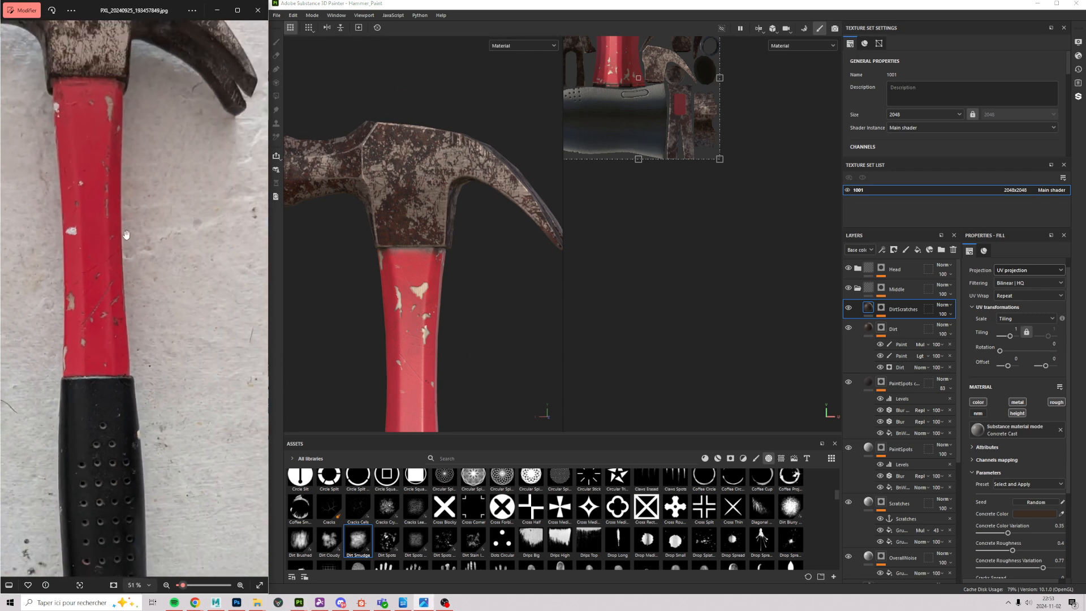
alt+middle_drag(576, 375, 425, 251)
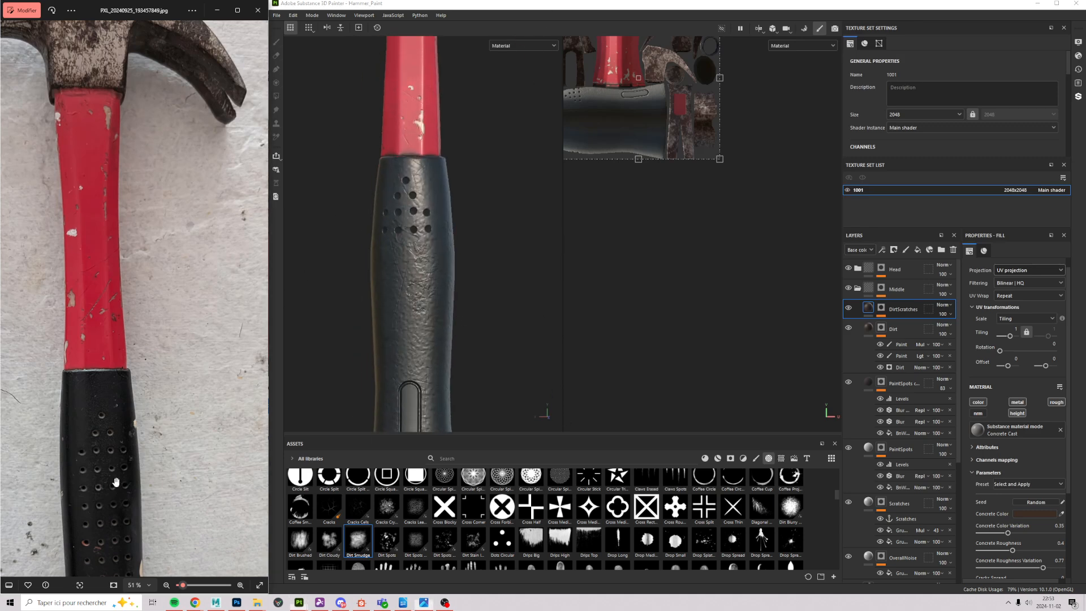
scroll(113, 487, up, 7)
drag(113, 487, 226, 336)
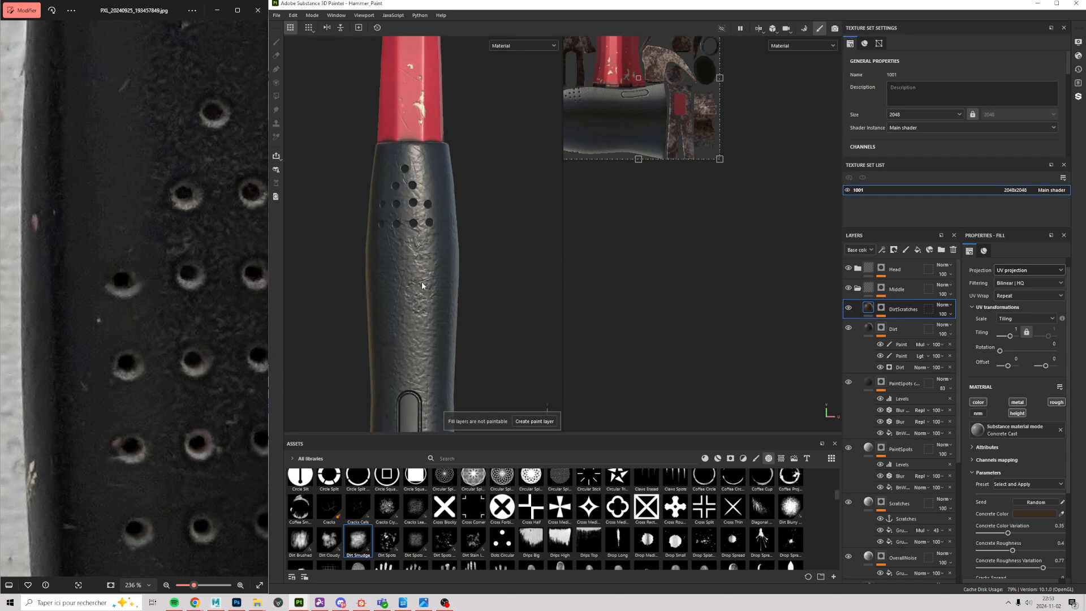
scroll(422, 281, up, 5)
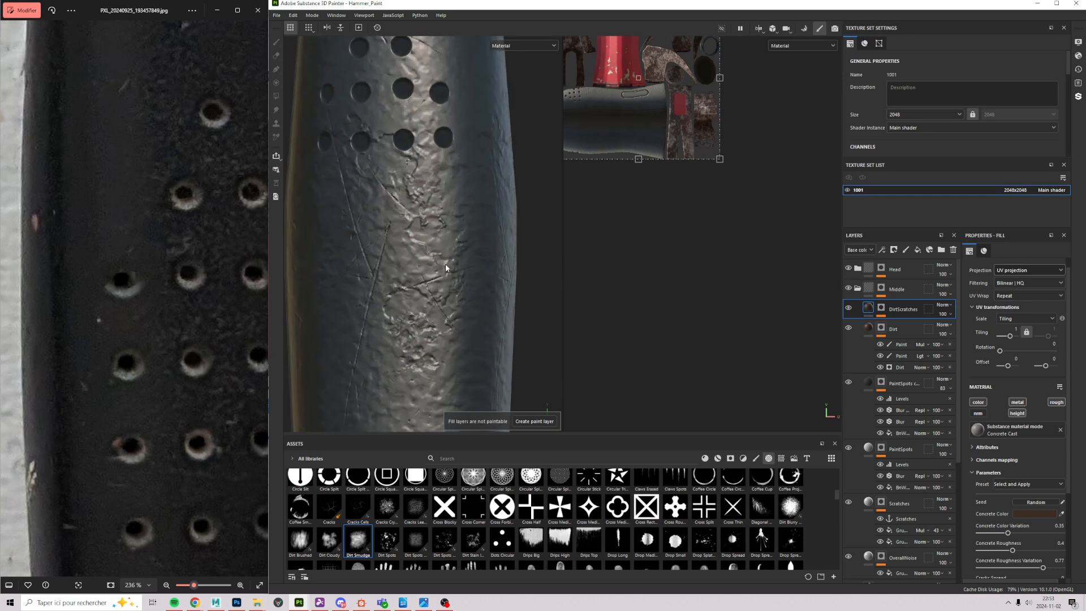
scroll(446, 263, down, 5)
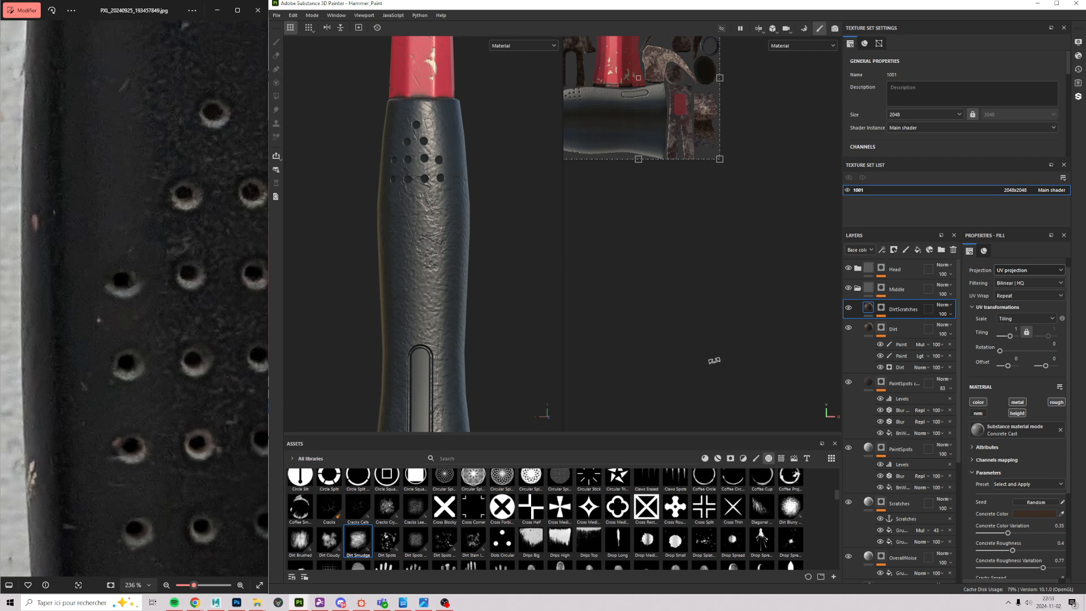
scroll(915, 396, down, 5)
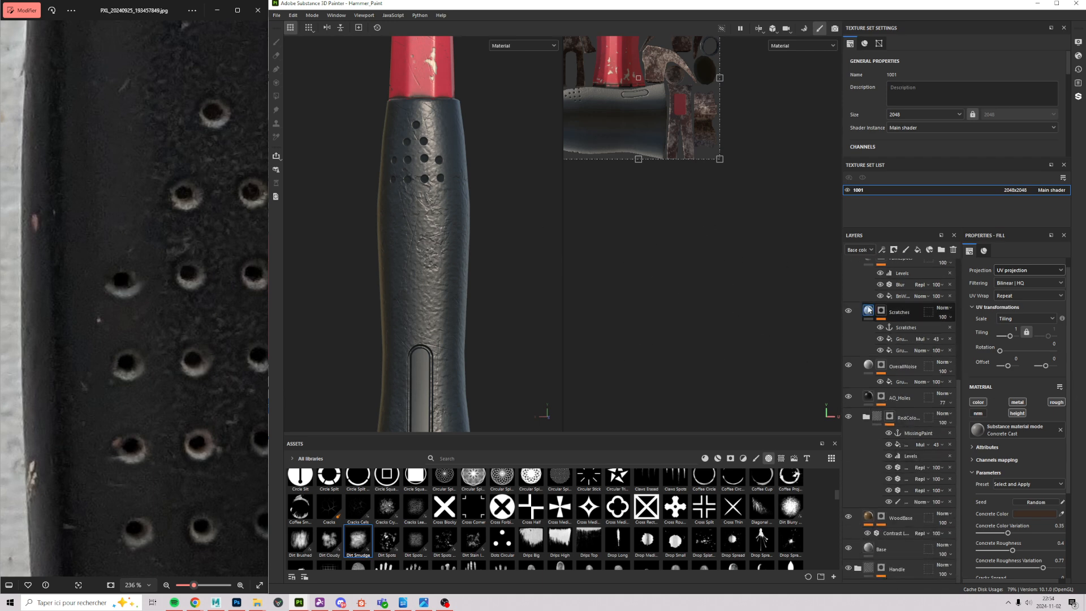
scroll(886, 366, up, 2)
scroll(886, 366, up, 3)
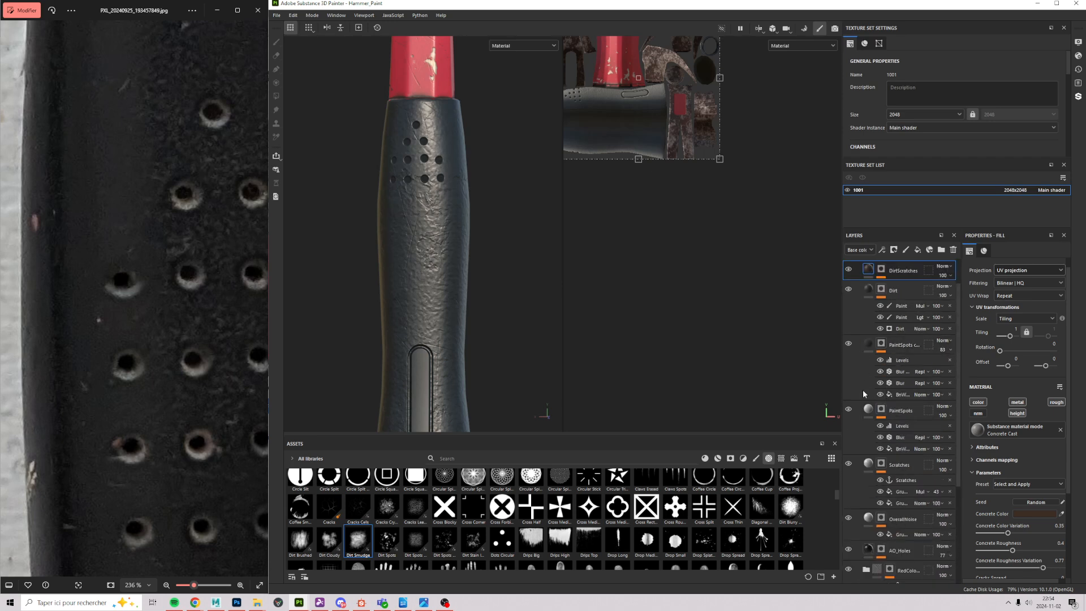
click(863, 287)
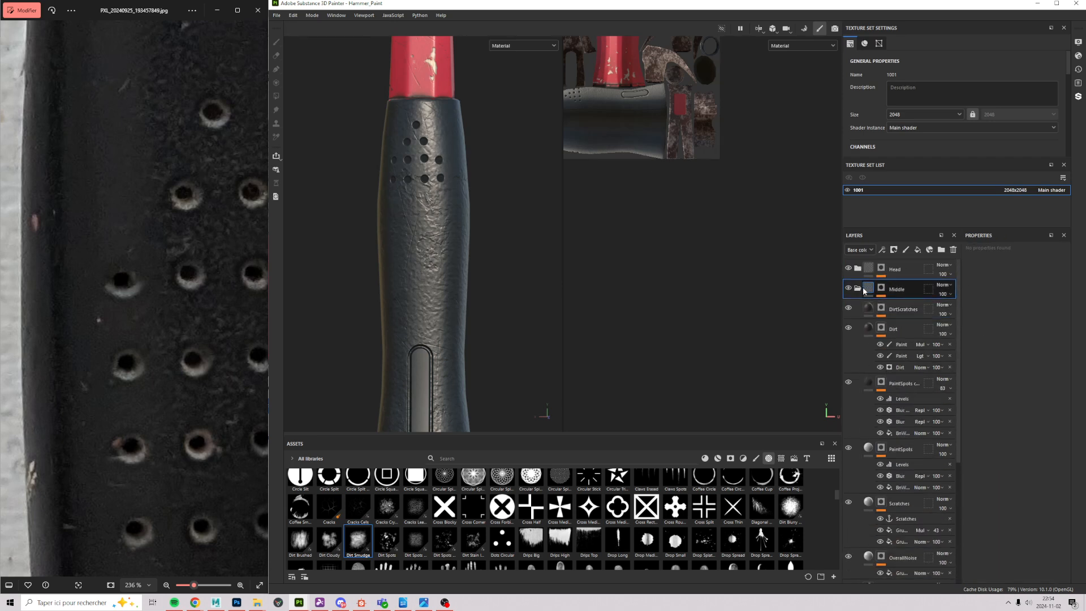
alt+middle_drag(412, 144, 430, 247)
scroll(423, 388, down, 2)
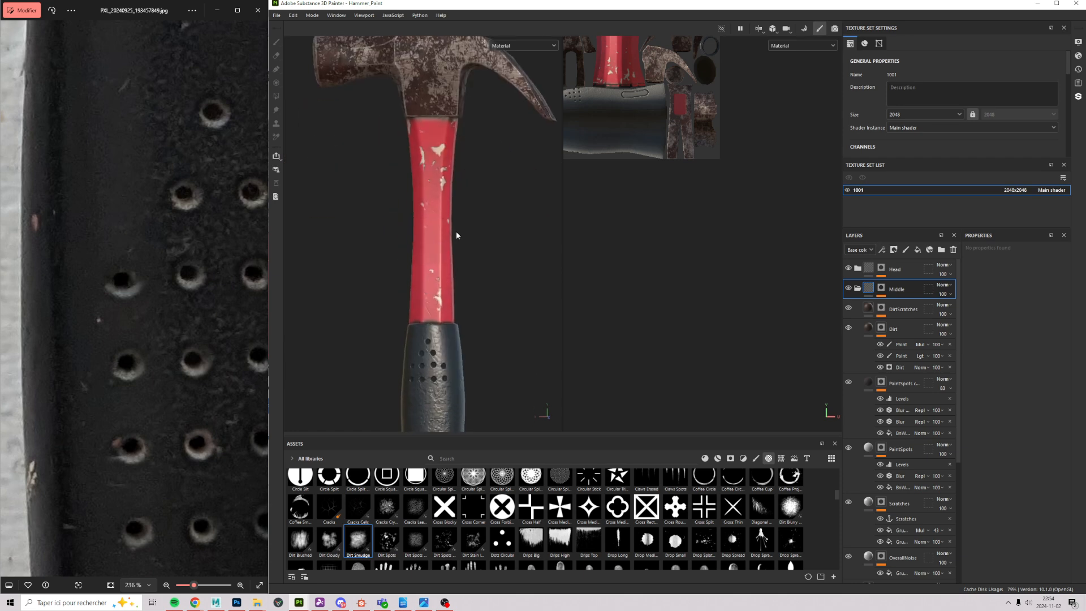
alt+drag(455, 230, 528, 235)
alt+right_drag(447, 212, 459, 99)
alt+middle_drag(459, 103, 425, 149)
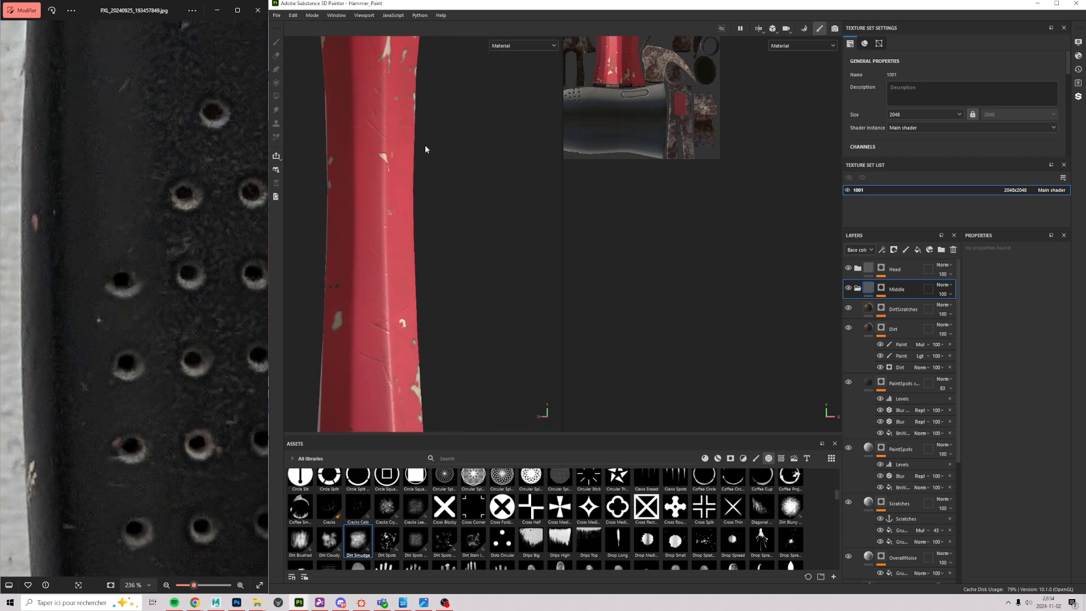
alt+drag(416, 148, 365, 164)
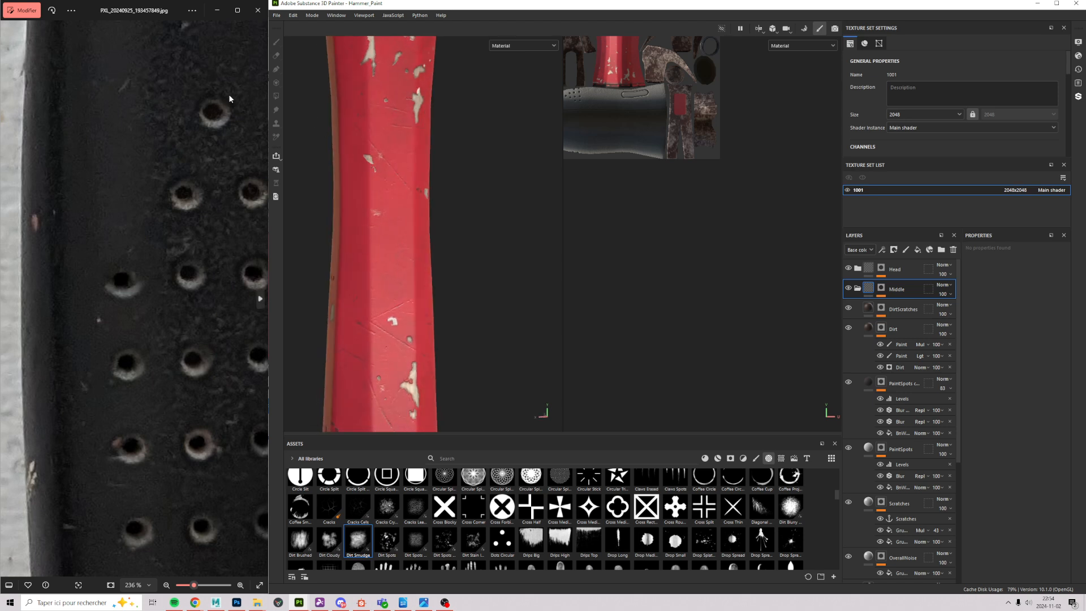
alt+middle_drag(292, 88, 408, 282)
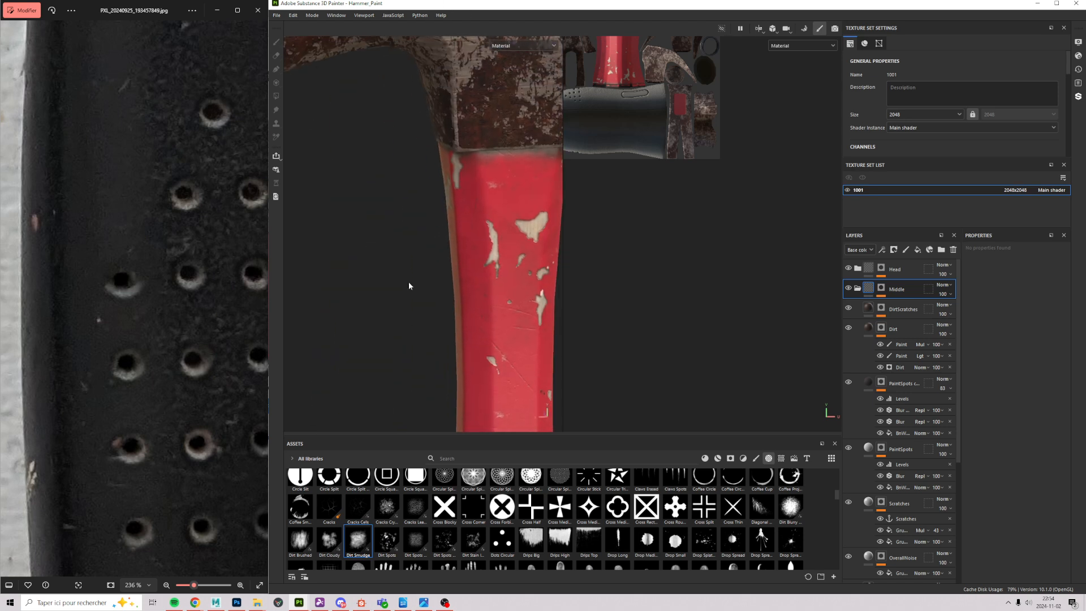
alt+drag(431, 267, 539, 230)
scroll(433, 274, down, 5)
alt+drag(433, 273, 481, 228)
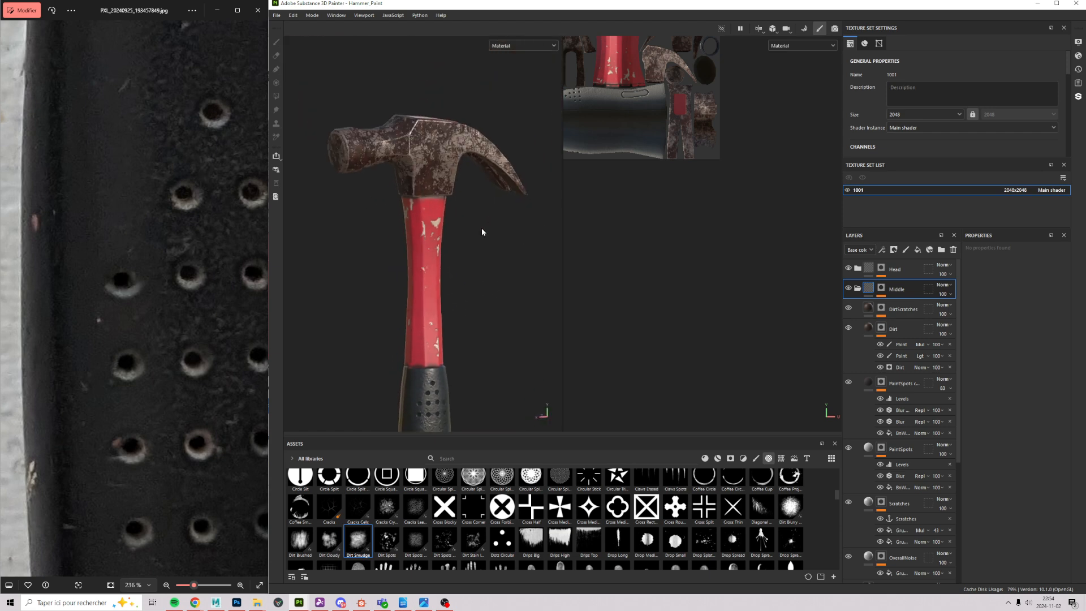
scroll(490, 257, up, 5)
alt+middle_drag(491, 257, 513, 323)
alt+drag(514, 322, 470, 337)
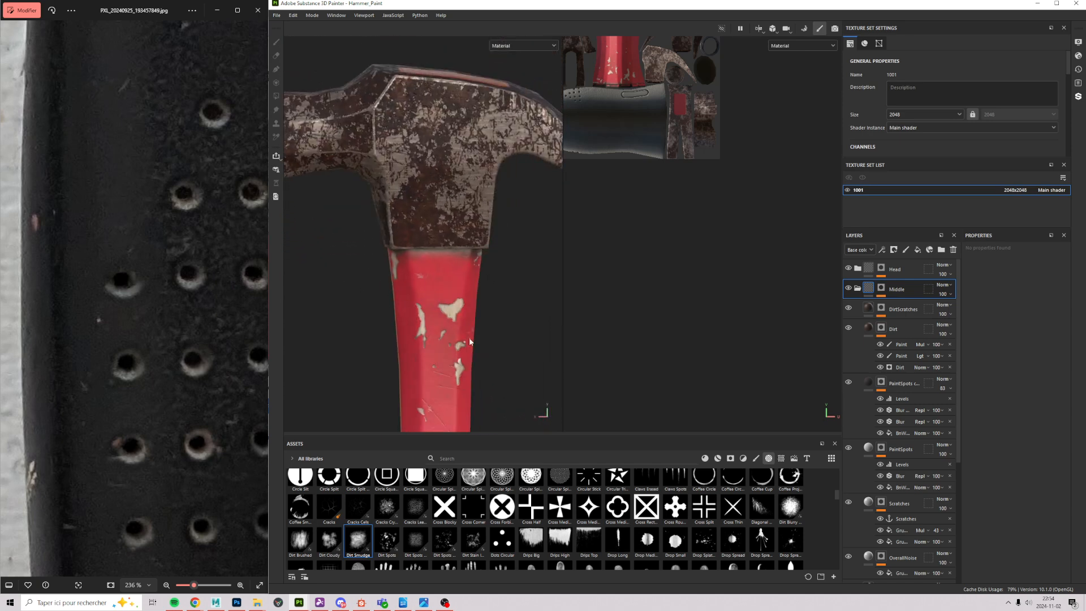
alt+middle_drag(469, 337, 455, 232)
alt+drag(455, 232, 474, 218)
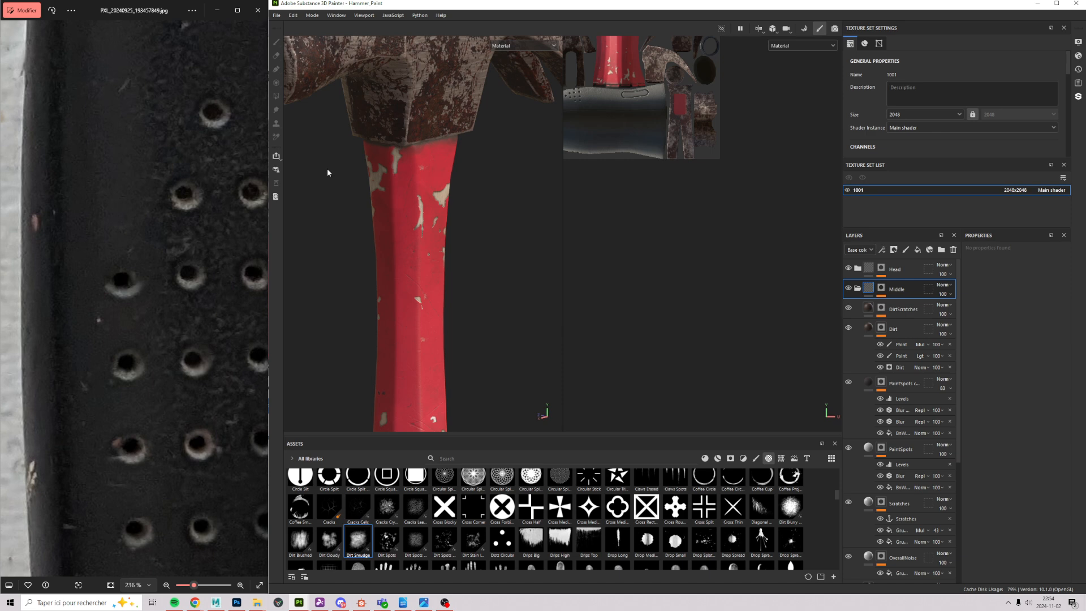
alt+drag(403, 142, 569, 270)
scroll(470, 368, up, 5)
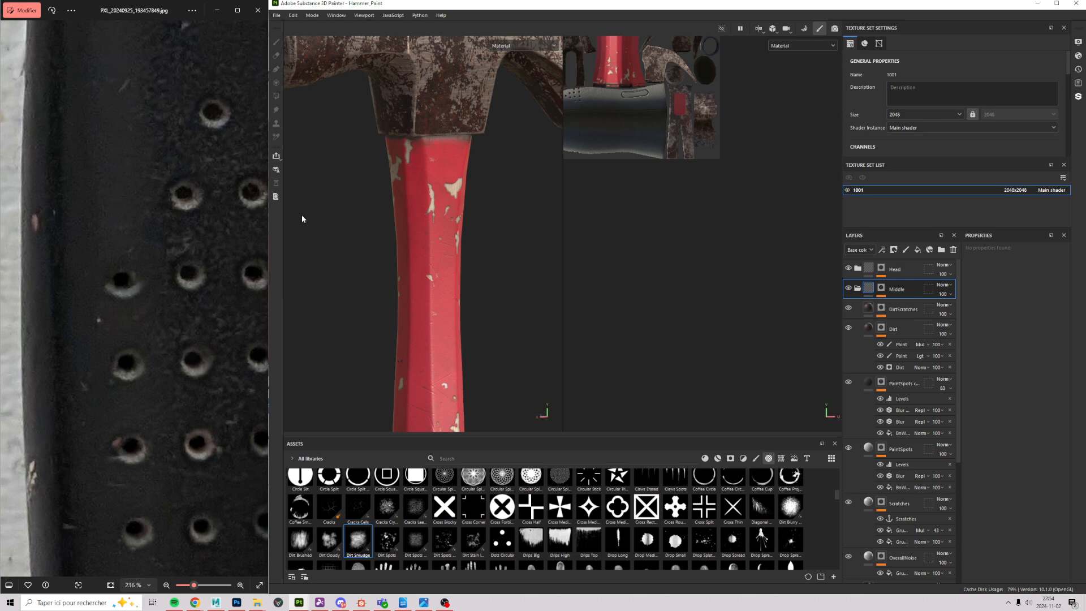
alt+middle_drag(502, 253, 549, 299)
alt+right_drag(550, 300, 400, 283)
alt+middle_drag(399, 282, 362, 248)
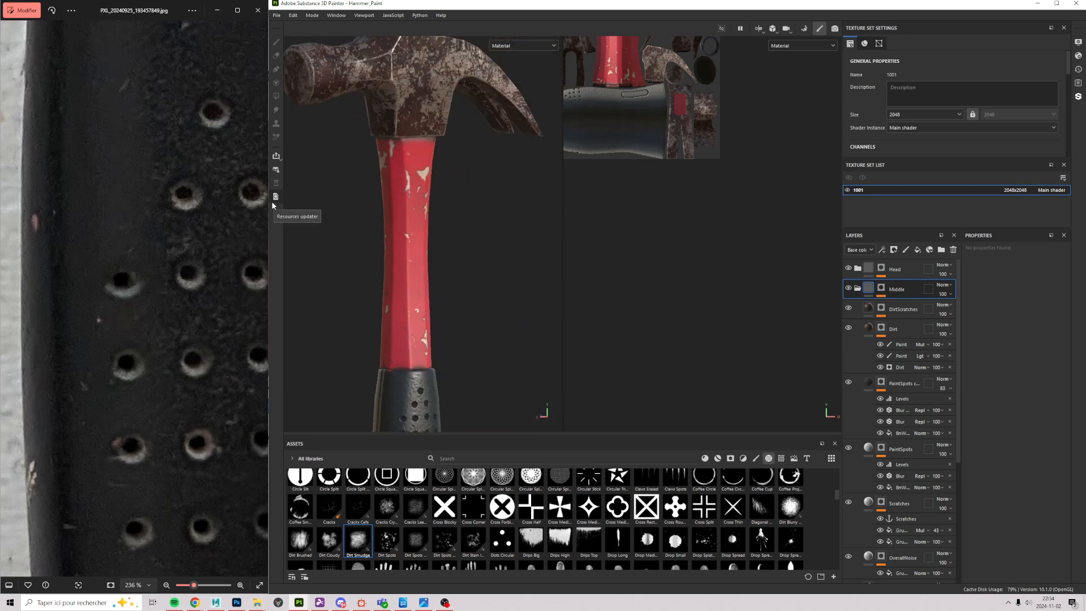